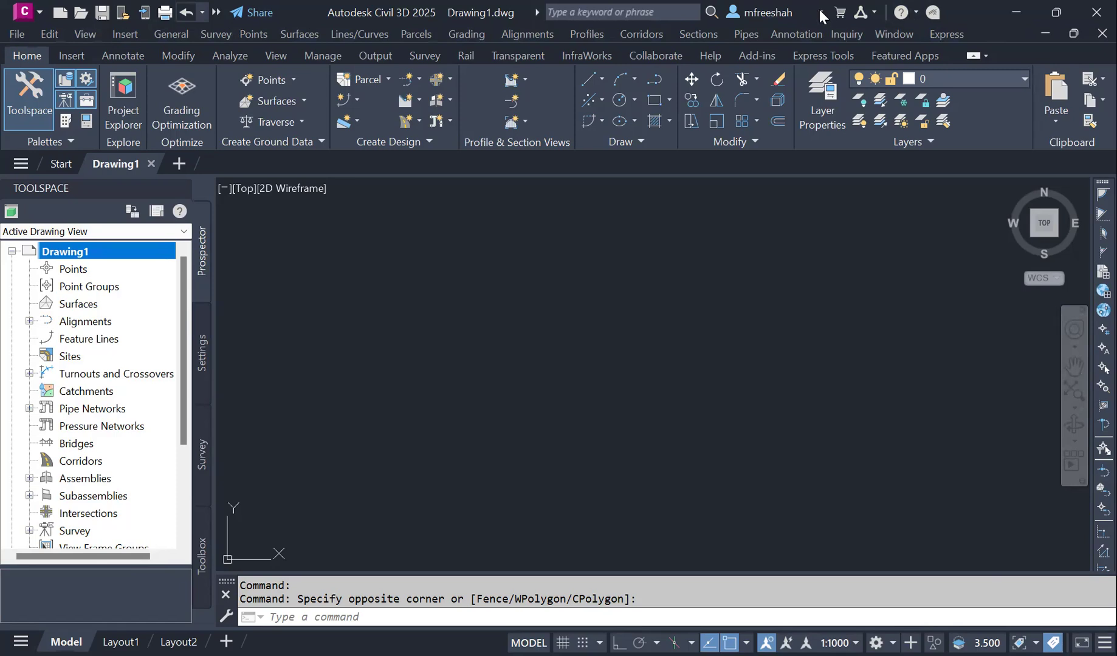
Hide the classic menu bar above the ribbon.
left_click(215, 14)
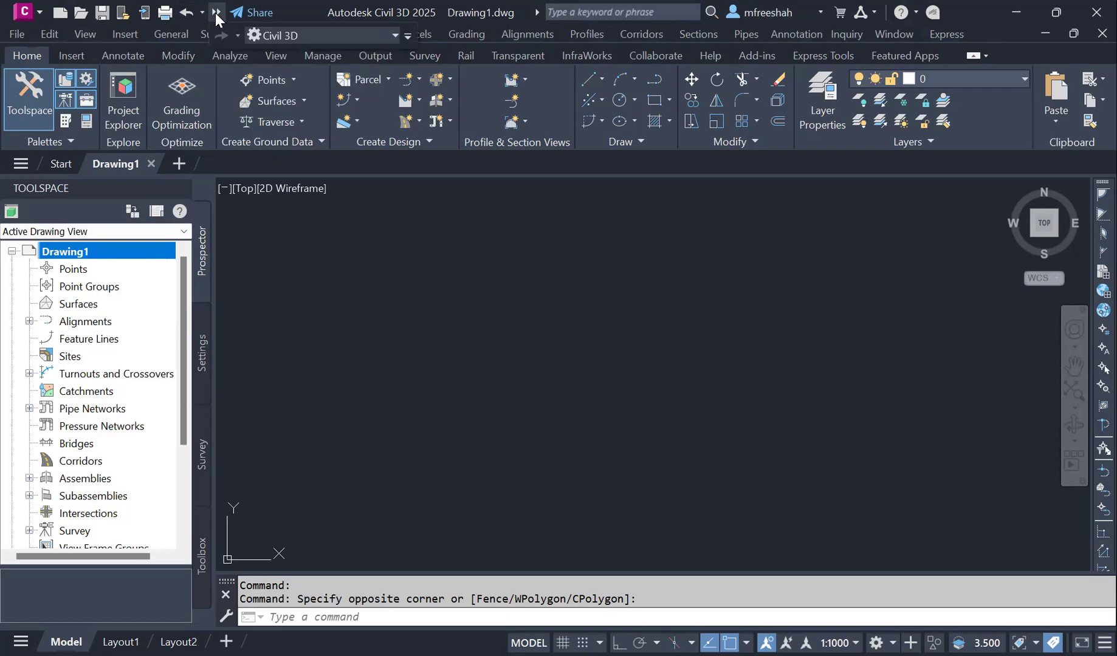
left_click(407, 36)
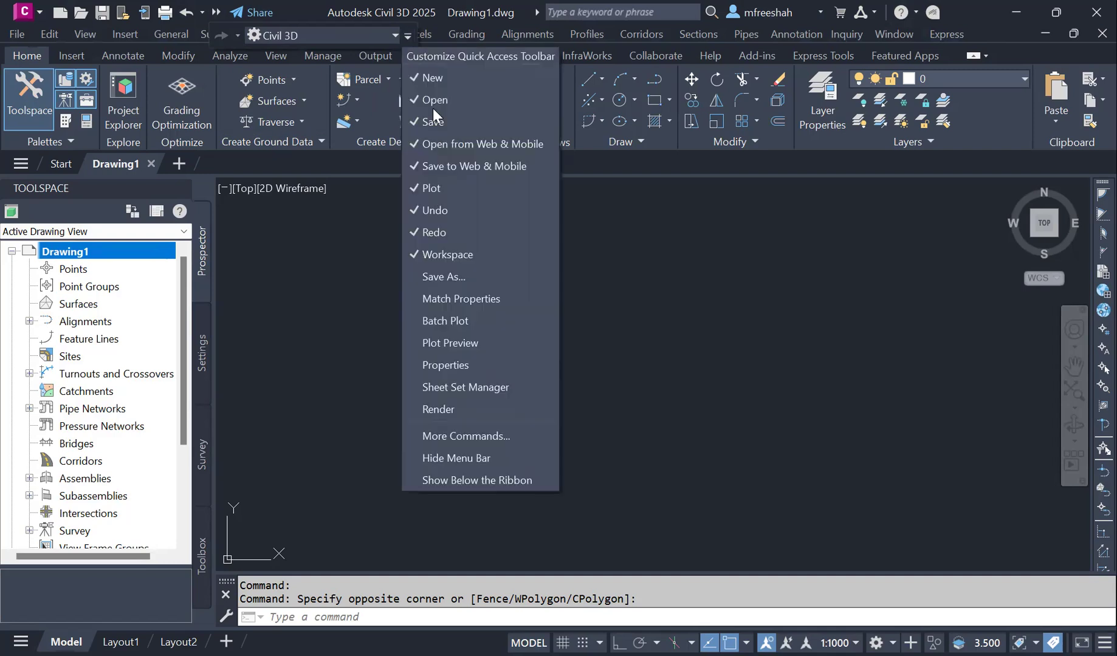
left_click(451, 459)
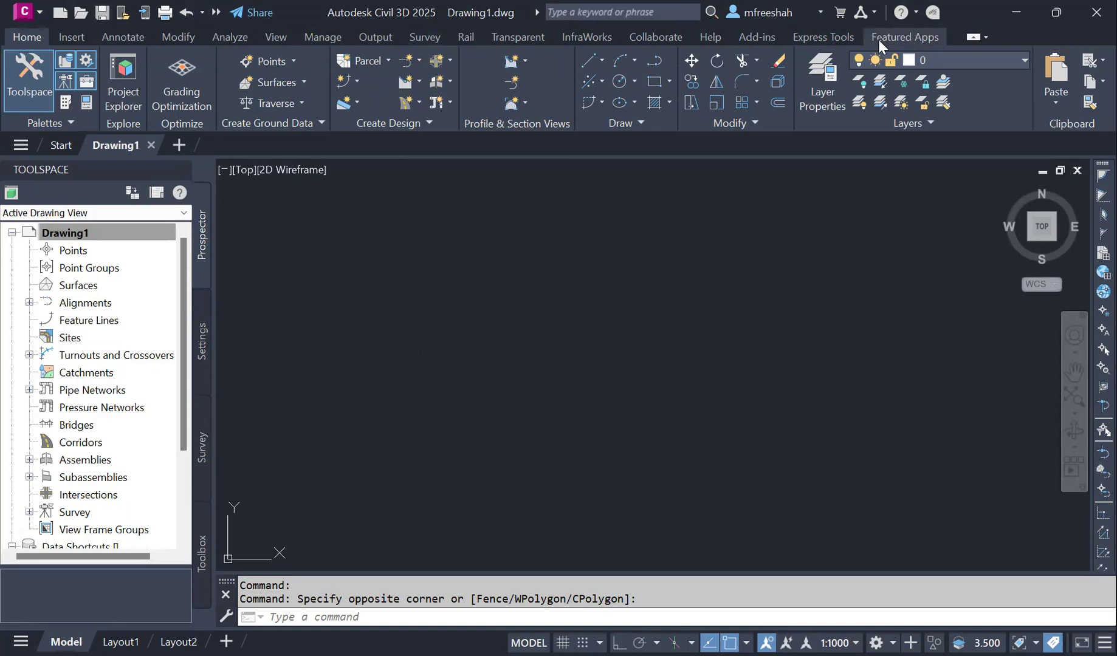
Show the classic menu bar above the ribbon again.
left_click(214, 11)
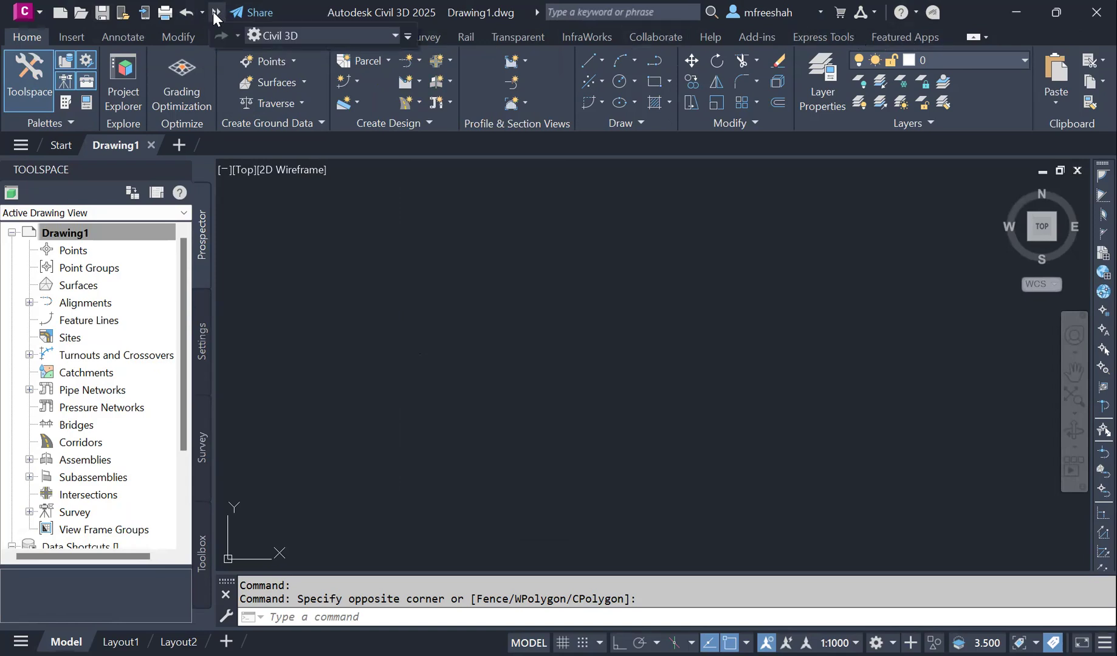
left_click(408, 36)
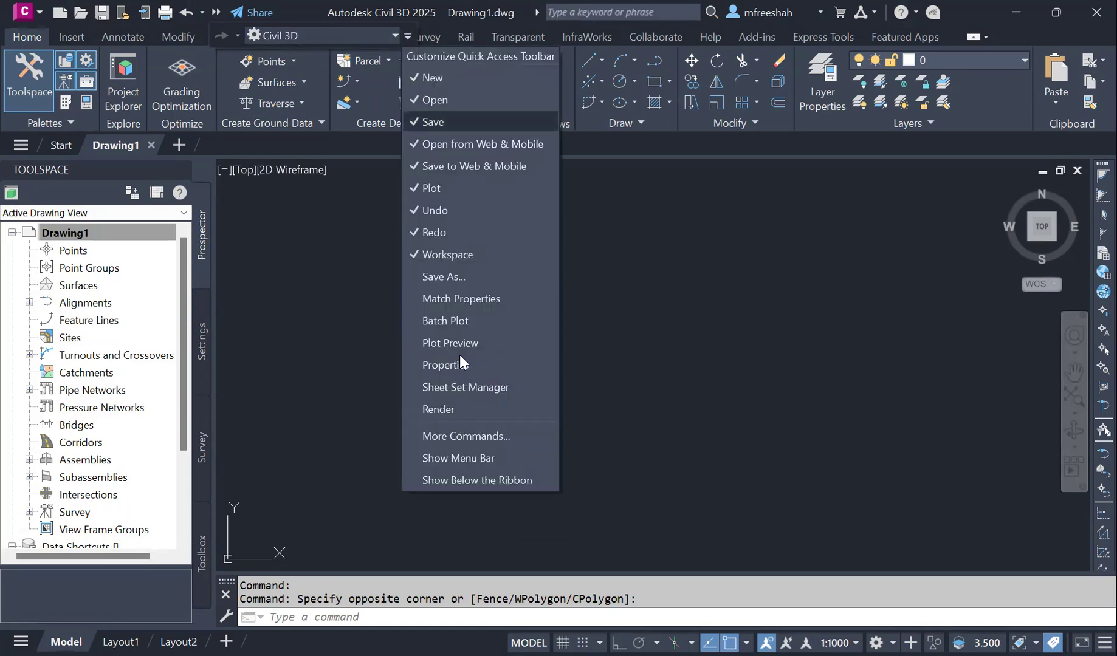
left_click(466, 460)
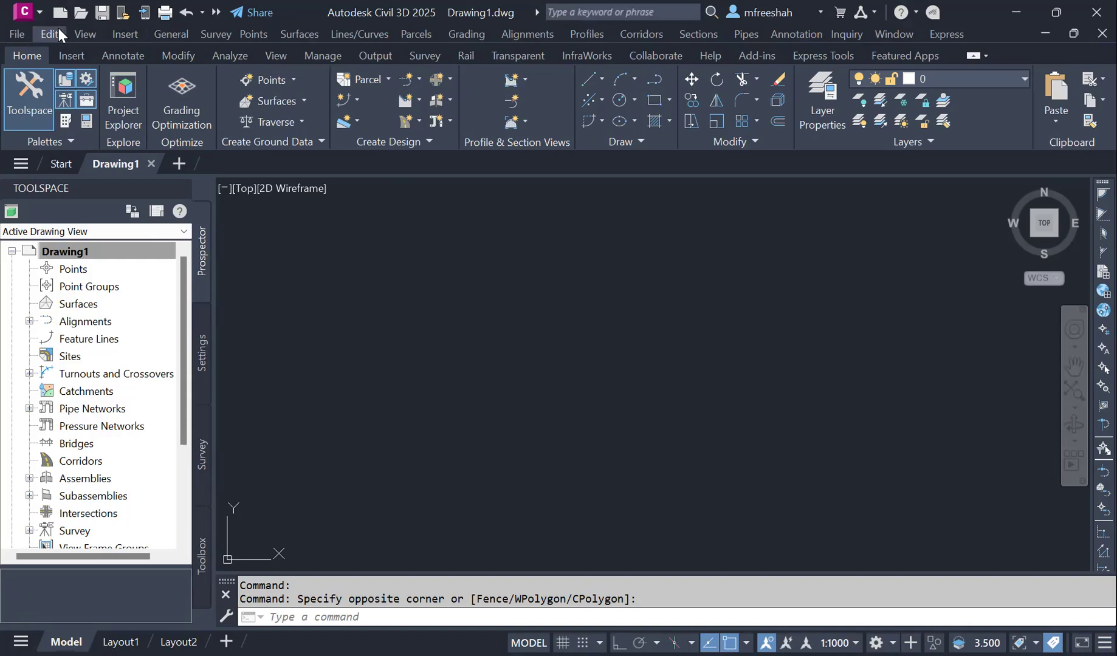
left_click(9, 32)
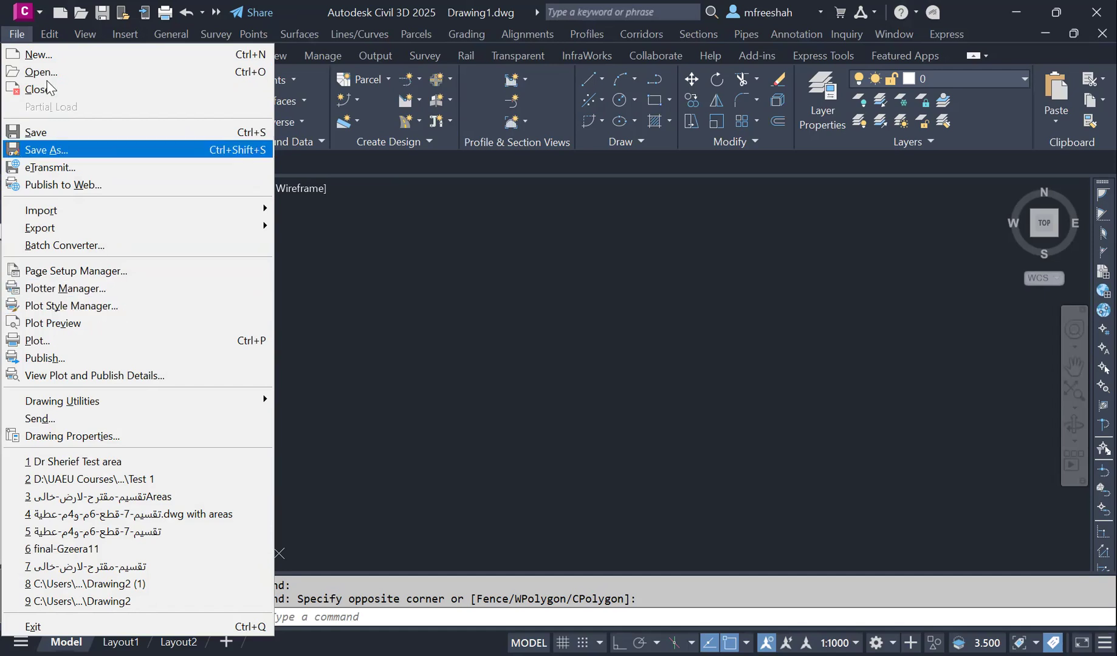
left_click(52, 35)
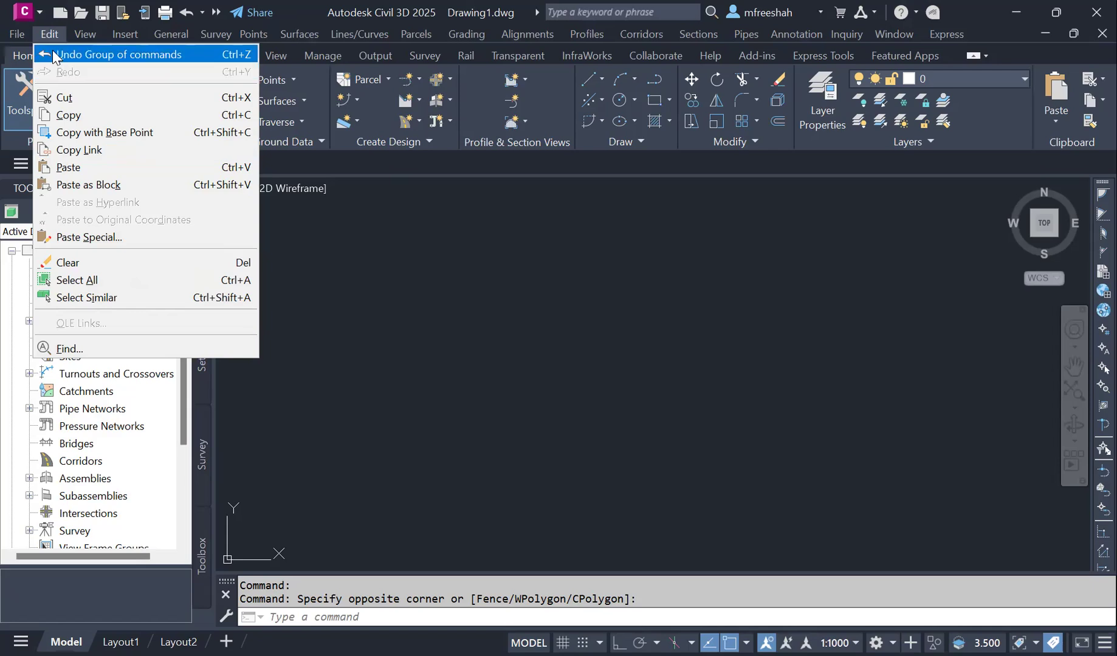
mouse_move(83, 38)
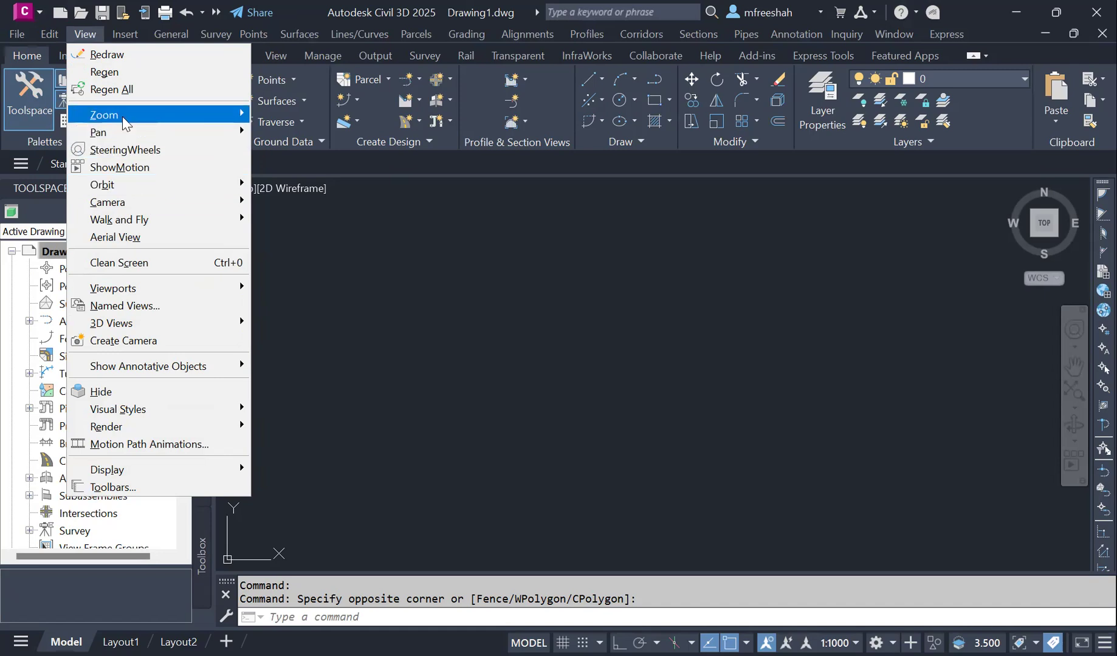
mouse_move(125, 124)
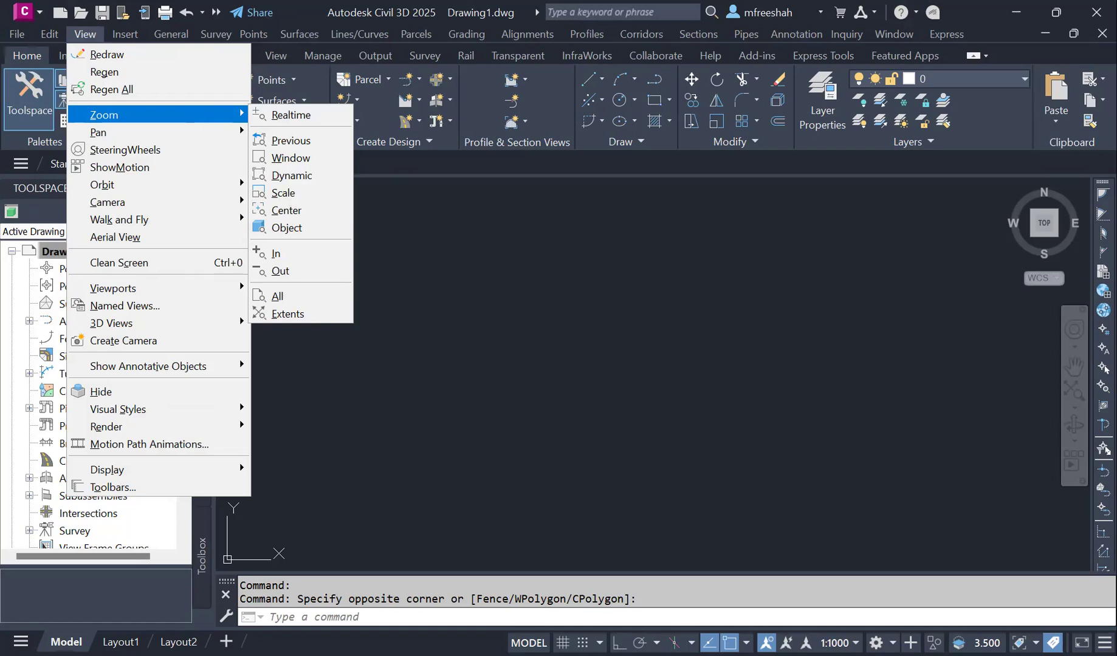
left_click(372, 243)
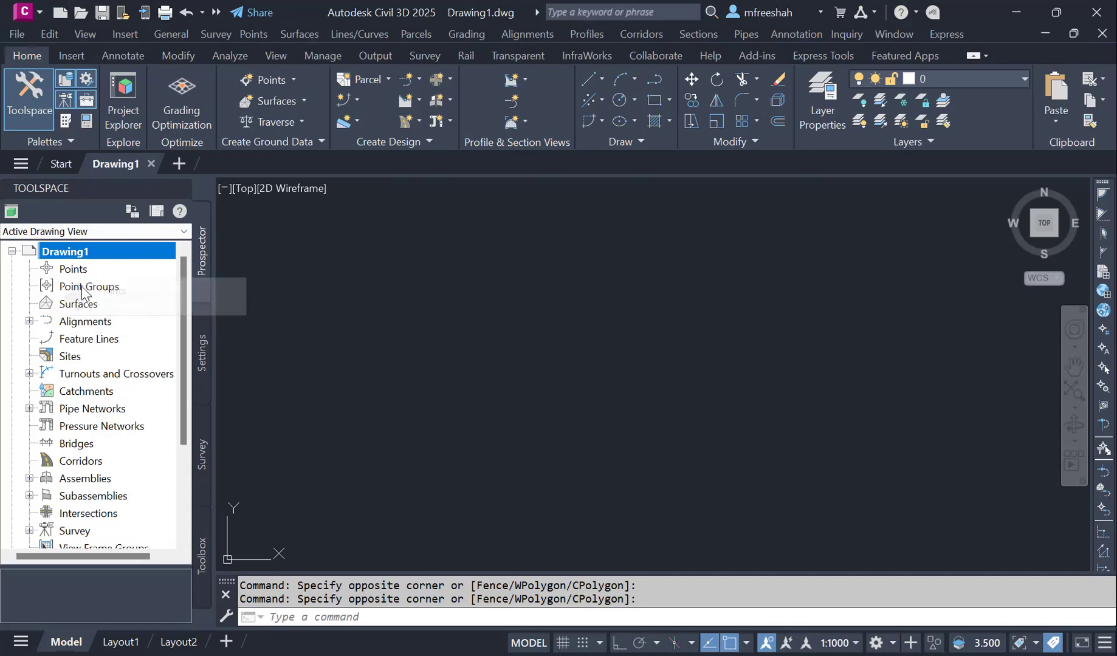
mouse_move(70, 303)
left_mouse_down()
mouse_move(42, 313)
mouse_move(86, 310)
mouse_move(66, 312)
left_mouse_up()
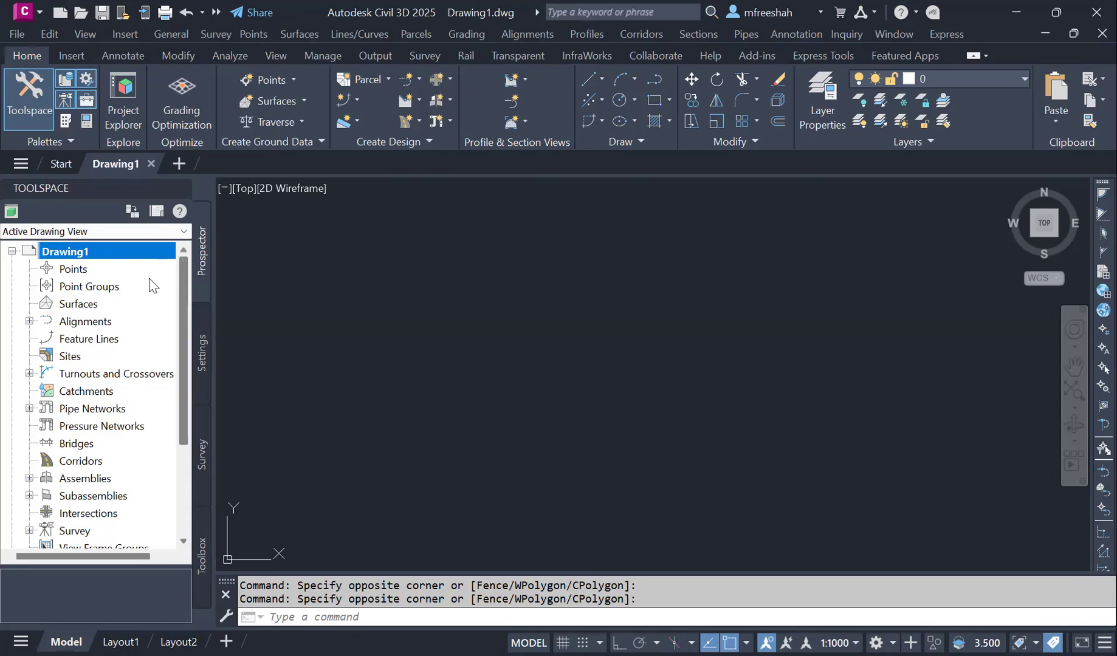
scroll(133, 424, "down", 2)
scroll(132, 424, "down", 1)
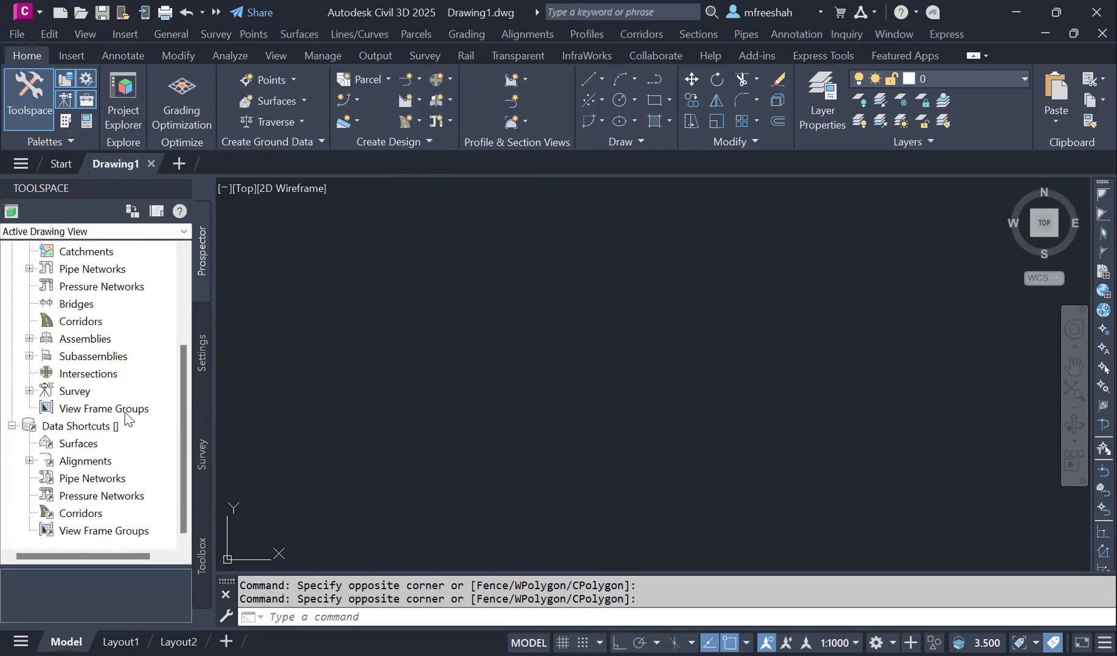
scroll(129, 413, "up", 4)
Open the drawing settings for units and zone of Drawing1 and check the available angular units.
left_click(204, 352)
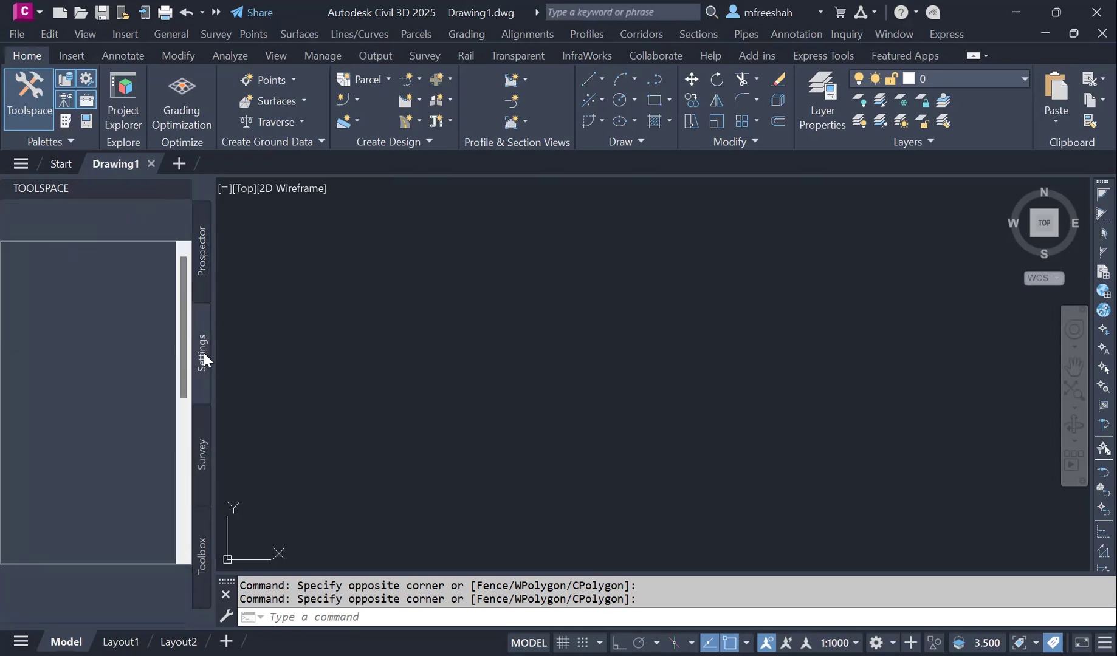
left_click(203, 291)
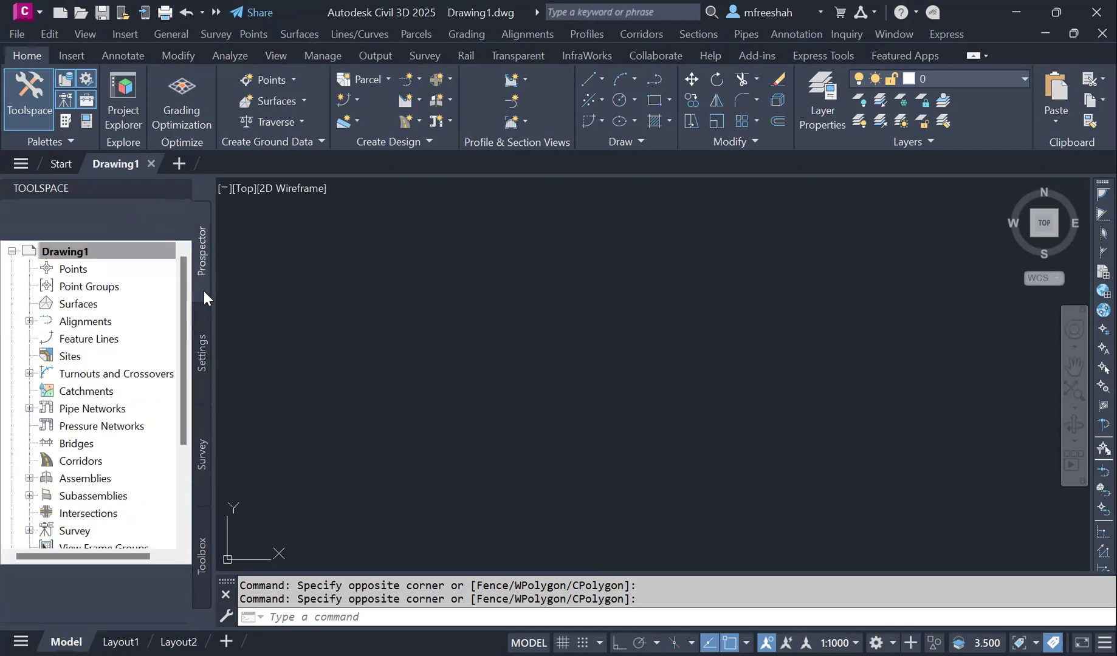
left_click(202, 332)
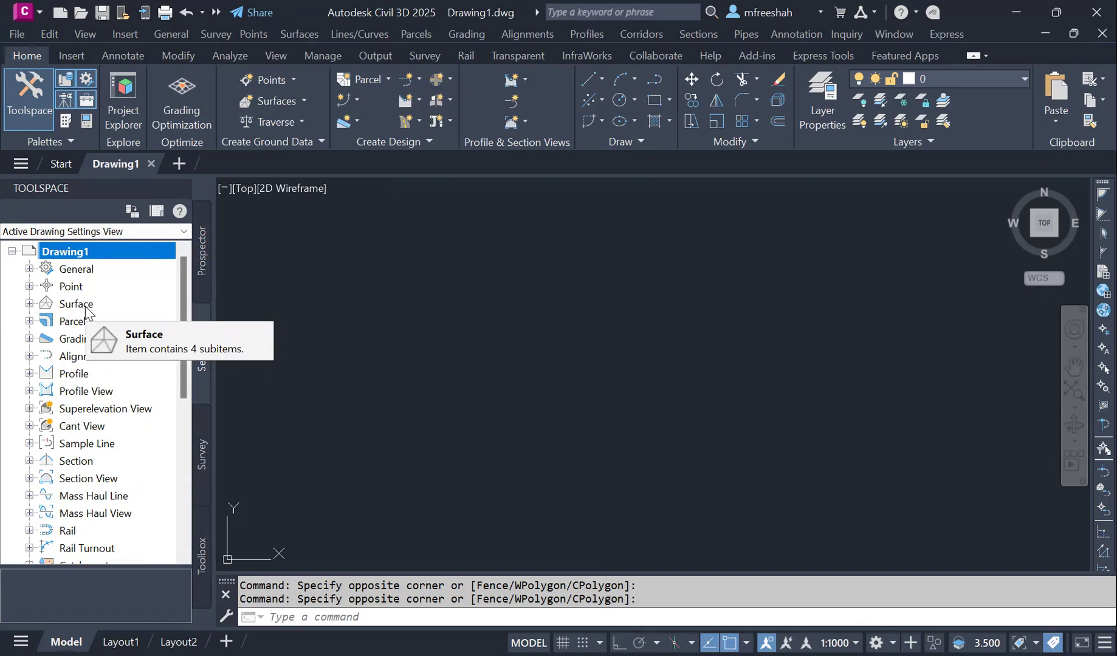
right_click(95, 247)
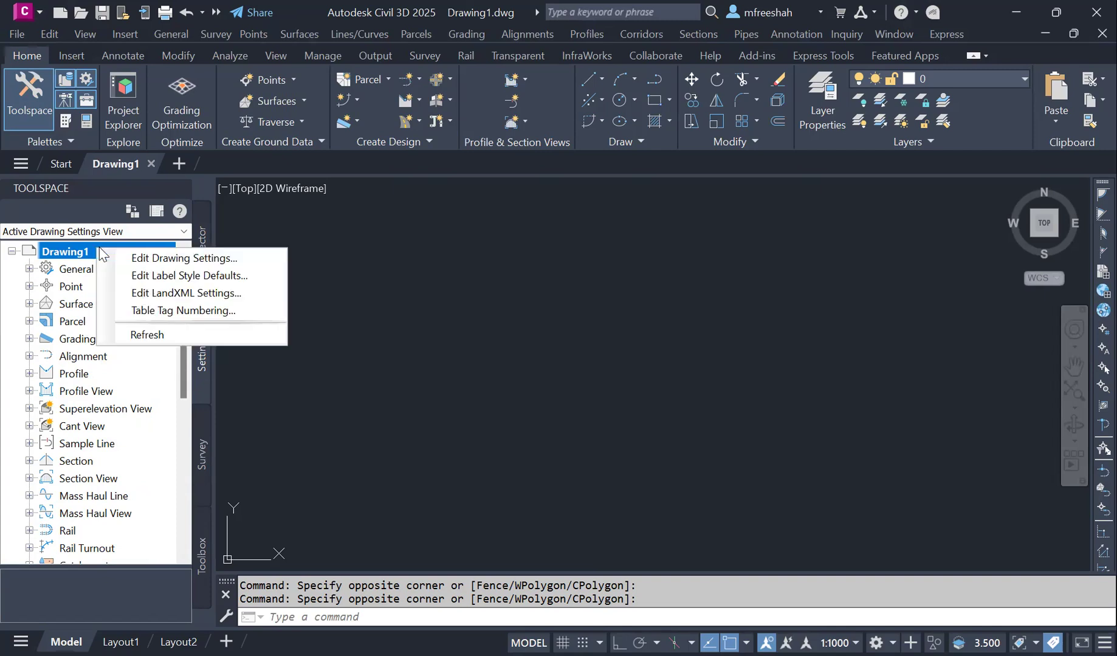
left_click(143, 260)
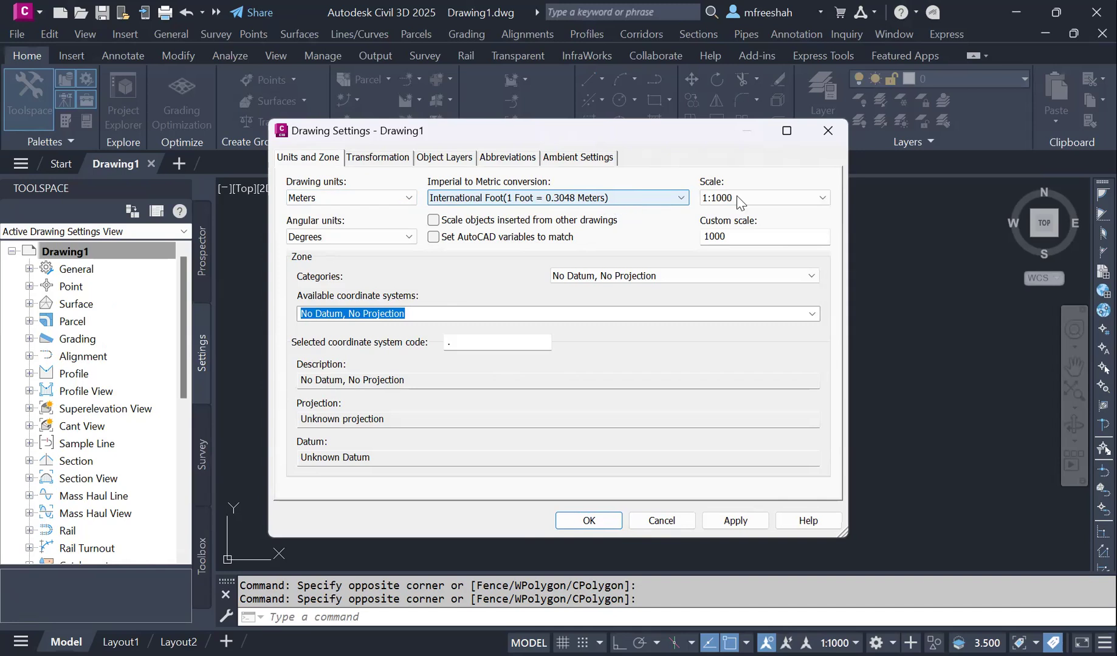
left_click(373, 236)
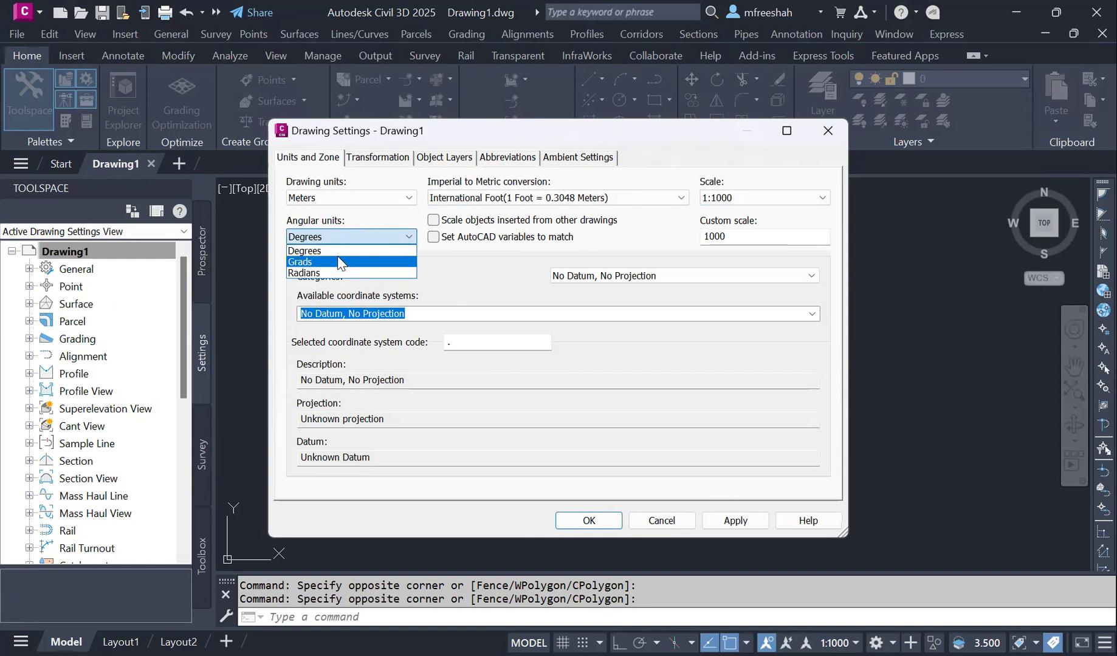
left_click(376, 239)
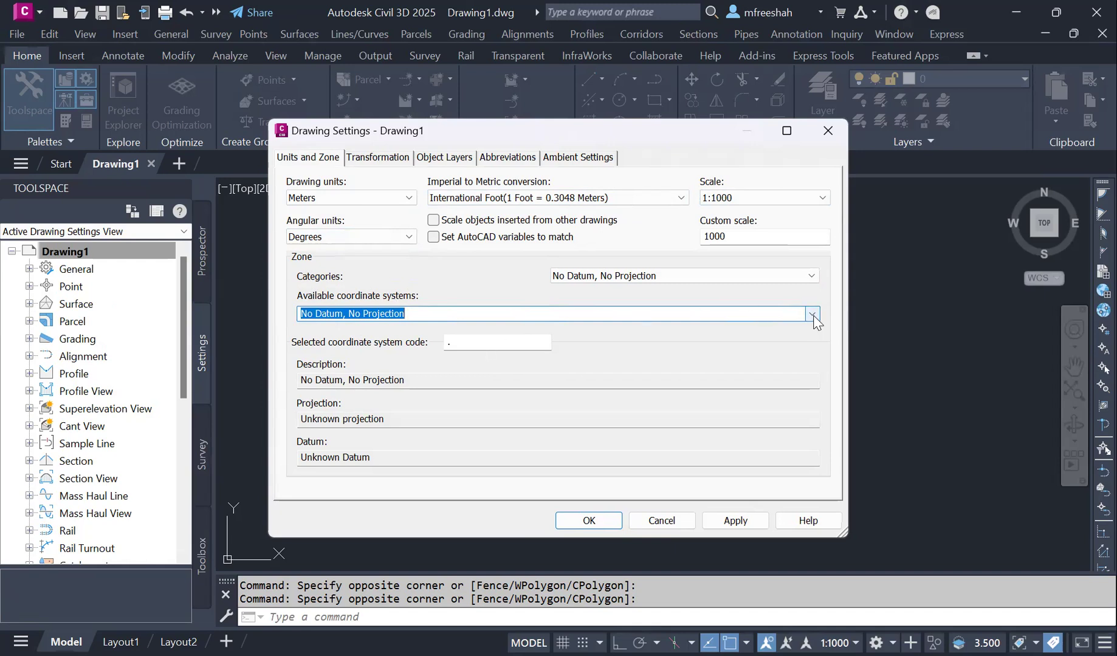
Set the zone category of the drawing to UTM, WGS84 Datum.
left_click(793, 278)
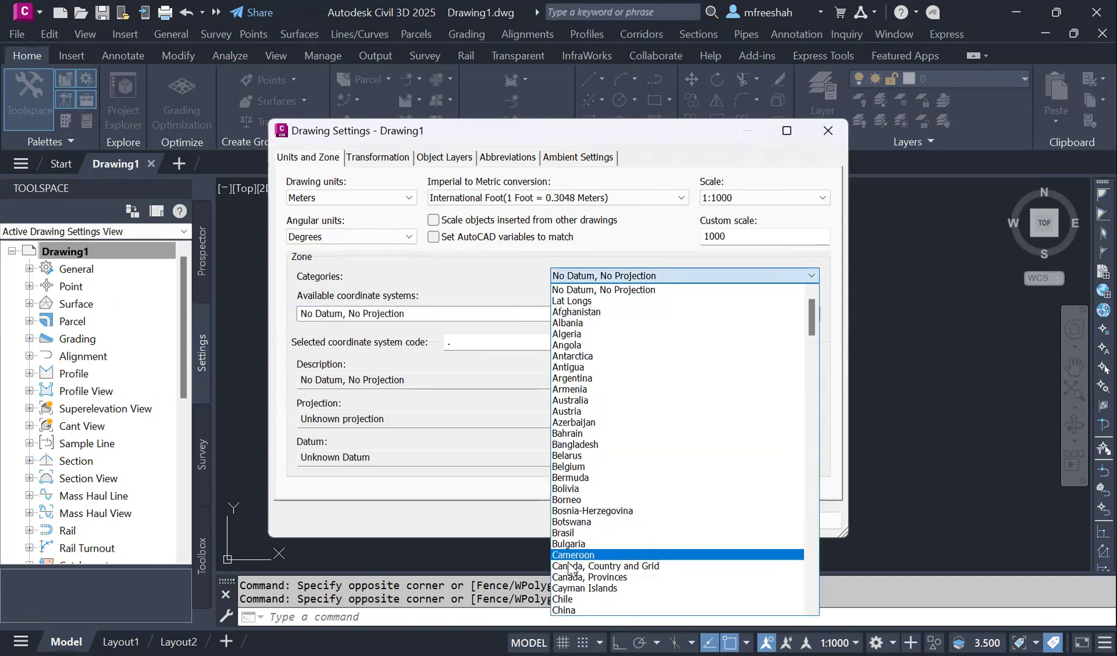
scroll(578, 571, "down", 6)
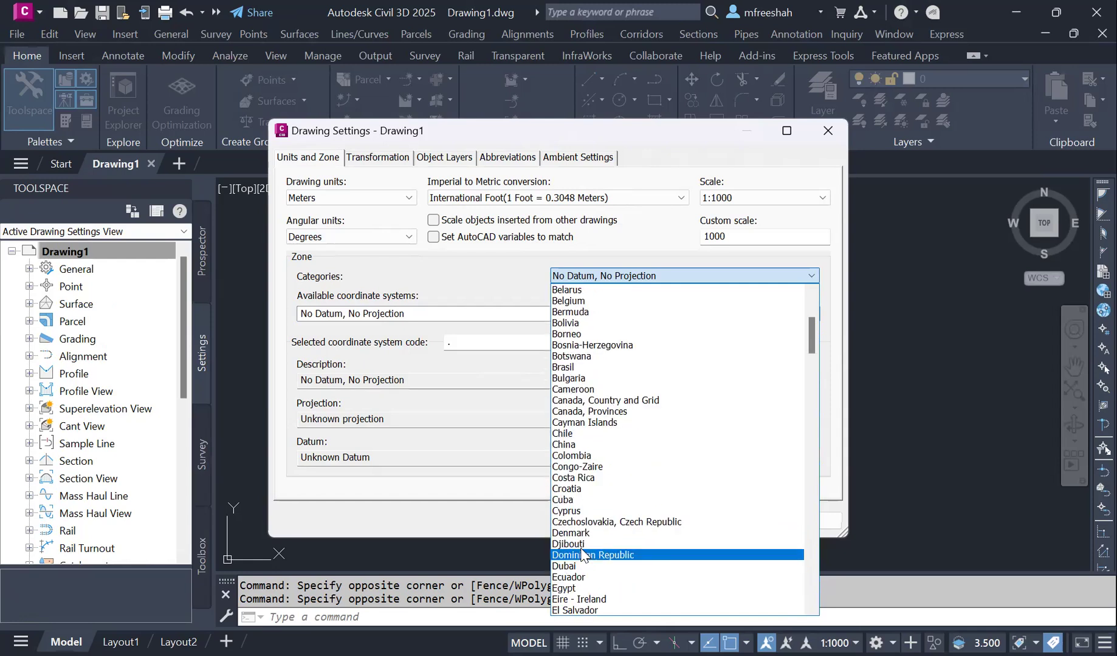
scroll(581, 551, "down", 11)
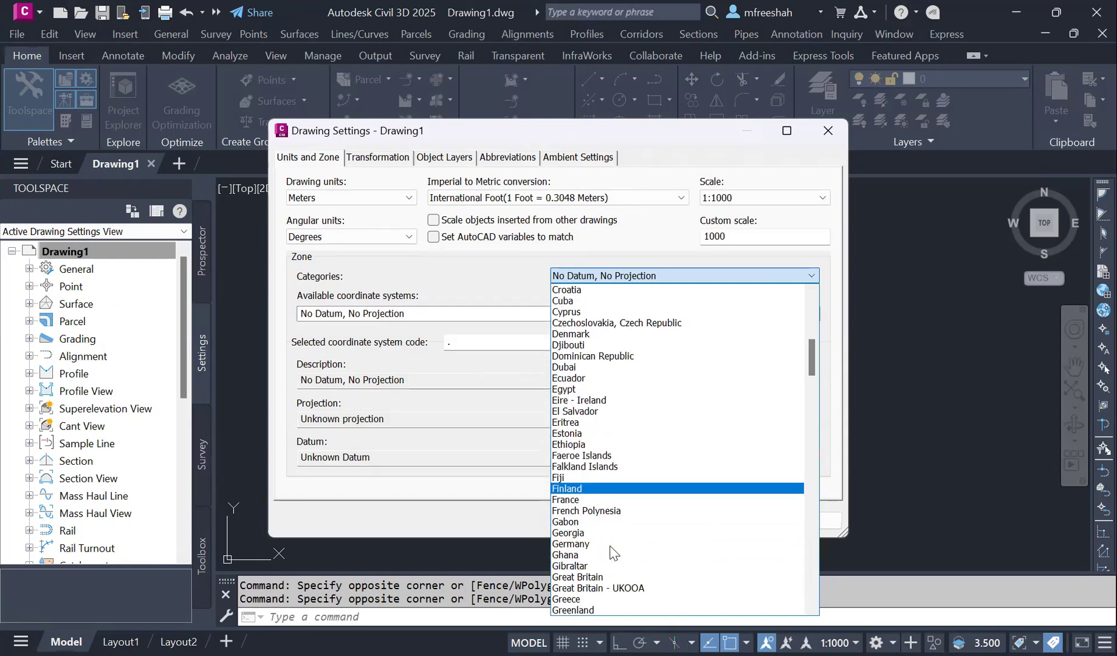
scroll(612, 562, "down", 4)
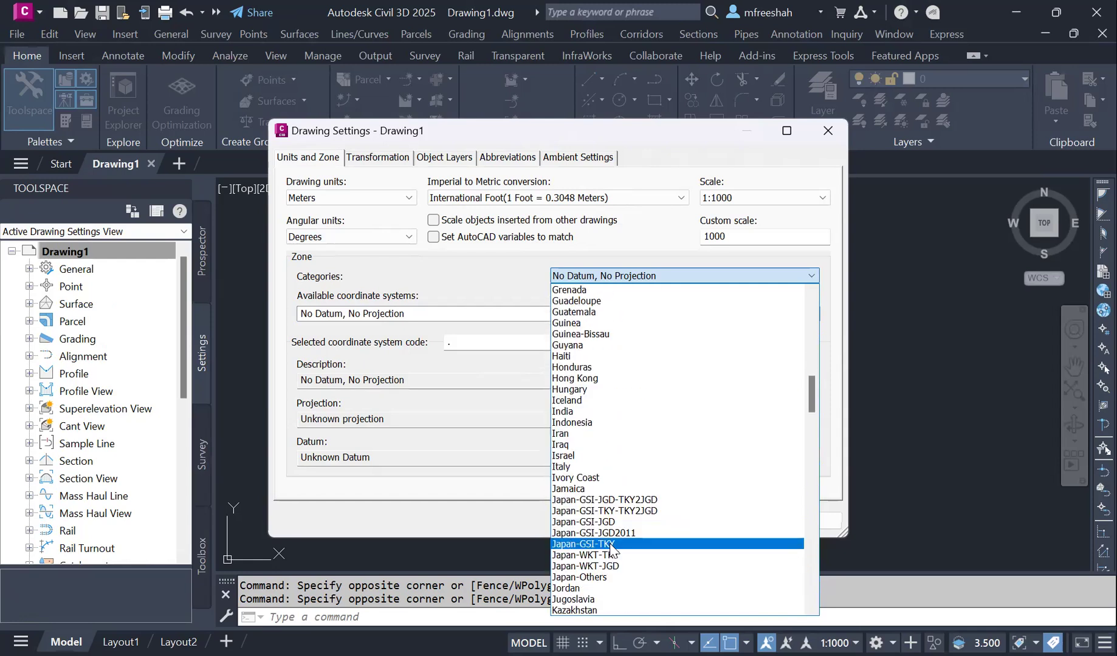
scroll(611, 549, "down", 6)
scroll(613, 555, "down", 15)
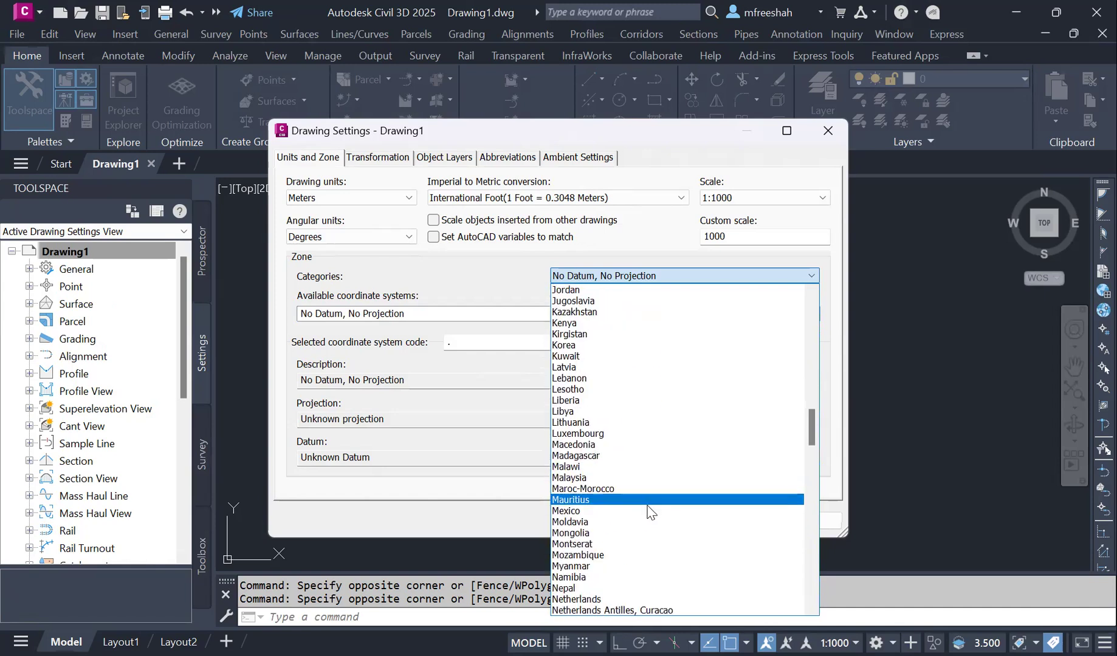
scroll(662, 497, "down", 6)
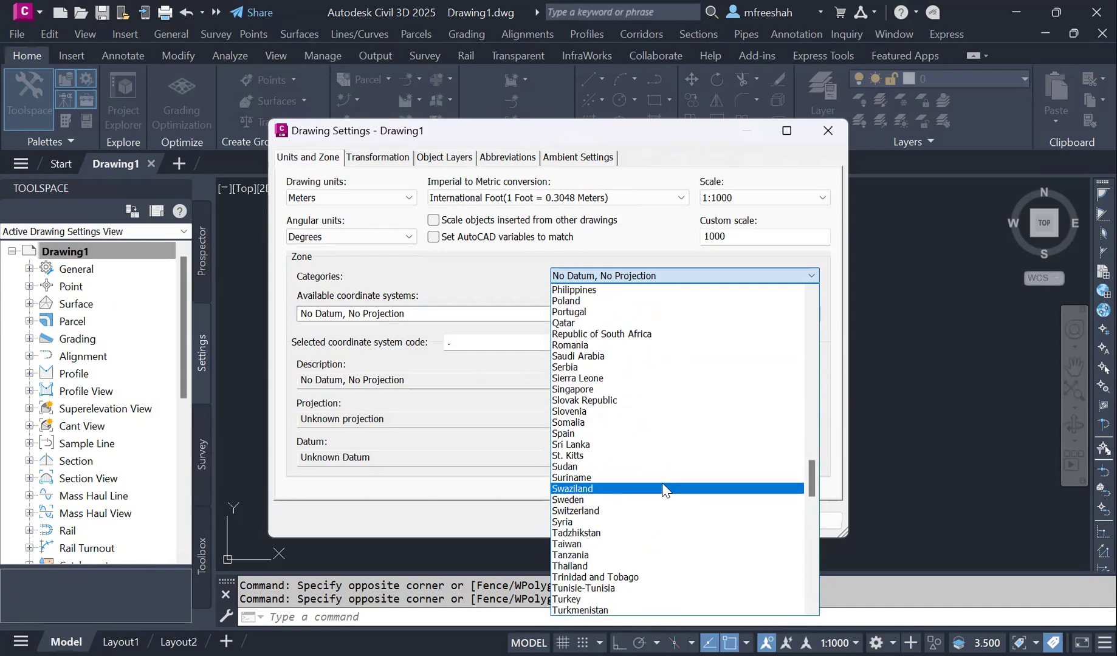
scroll(669, 508, "down", 6)
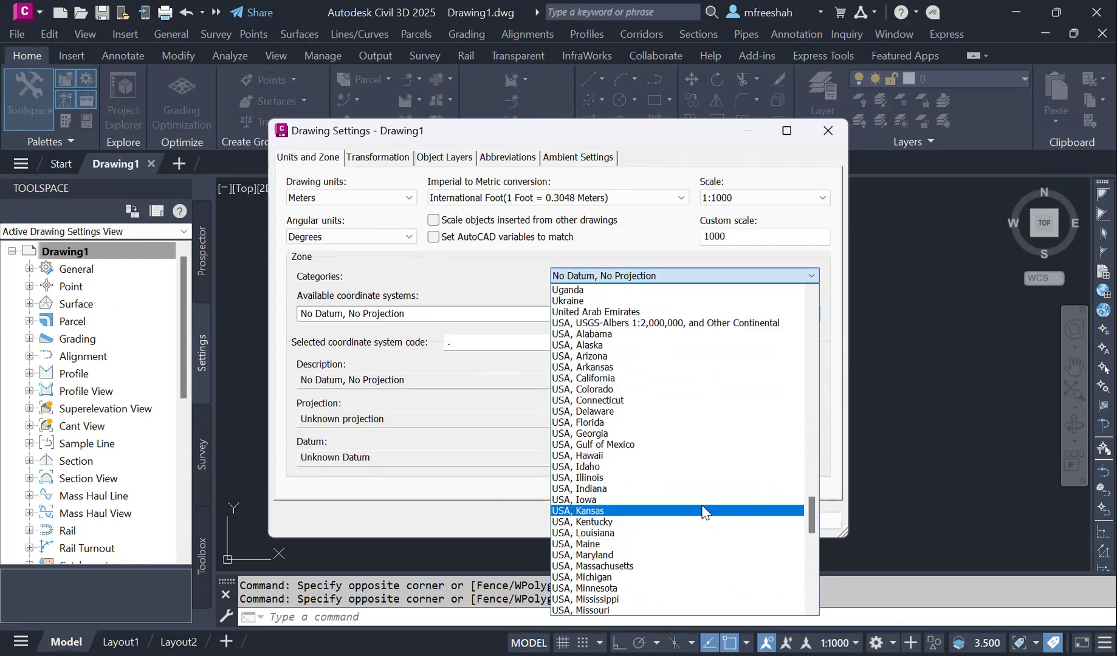
key("Down")
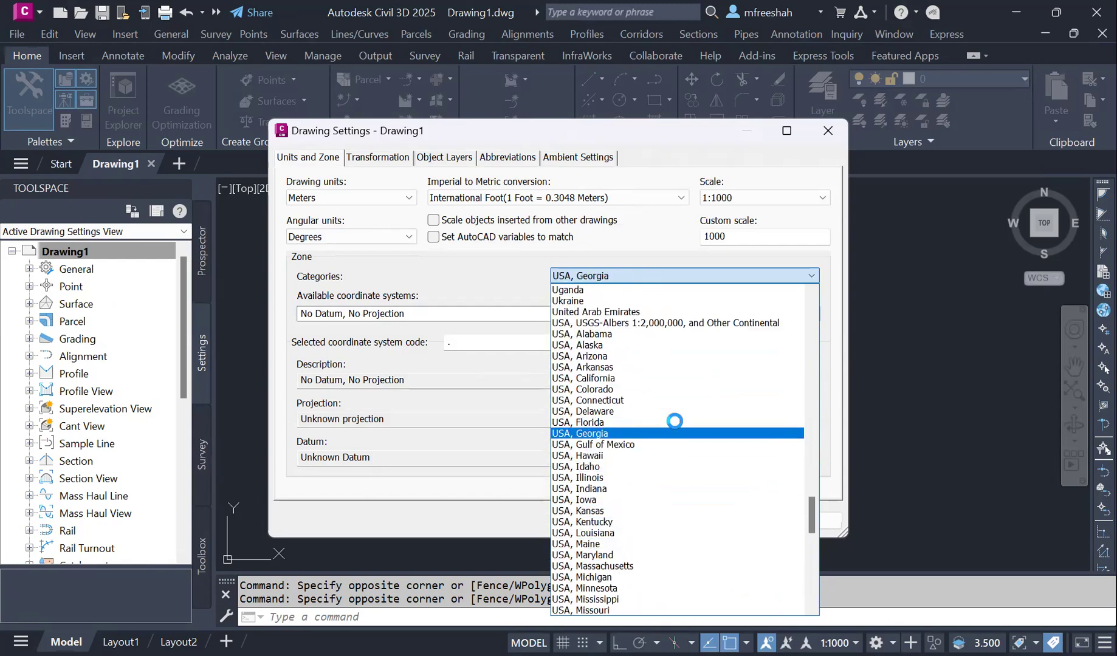
scroll(671, 571, "down", 4)
scroll(668, 568, "down", 14)
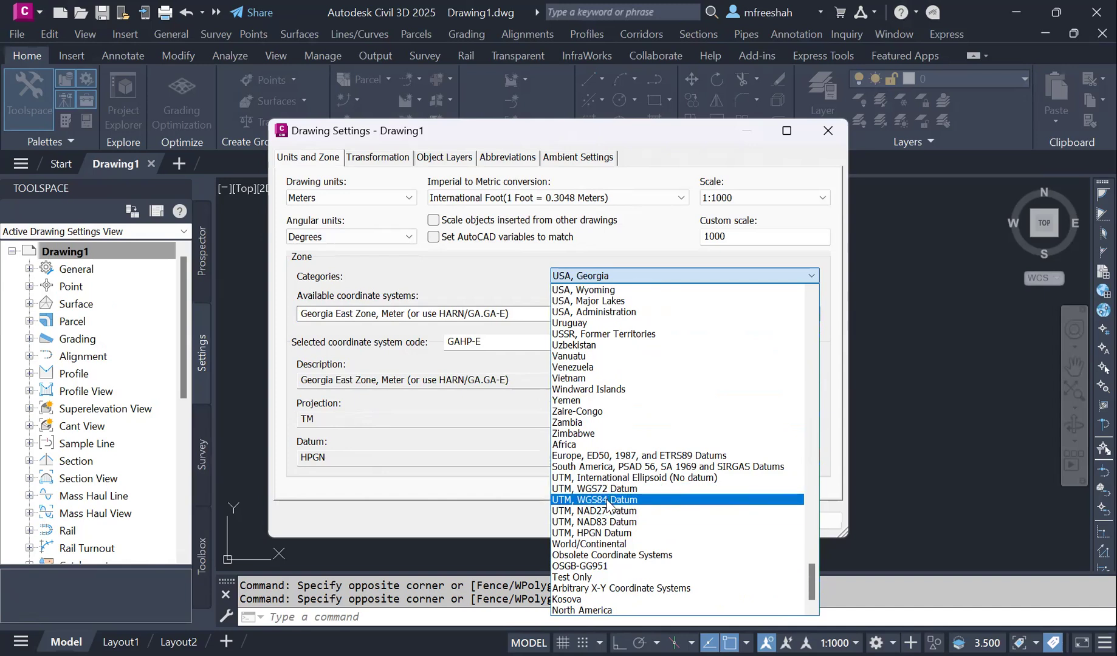
left_click(607, 501)
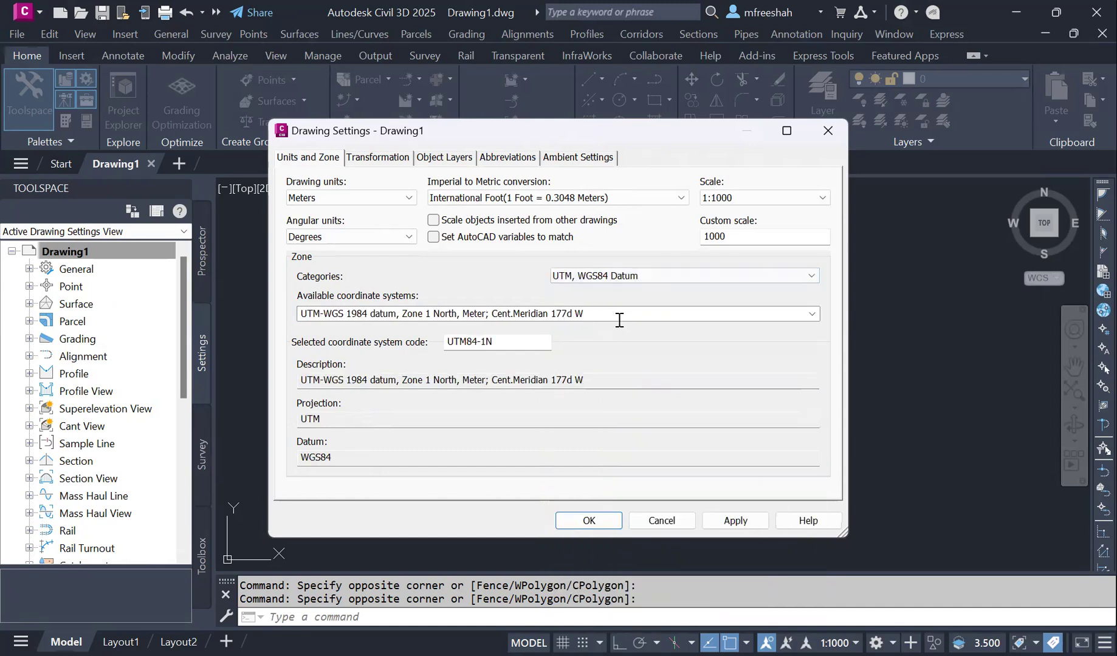
Assign the coordinate system UTM-WGS 1984 datum, Zone 40 North, Meter; Cent. Meridian 57d E to the drawing and apply the settings.
left_click(813, 314)
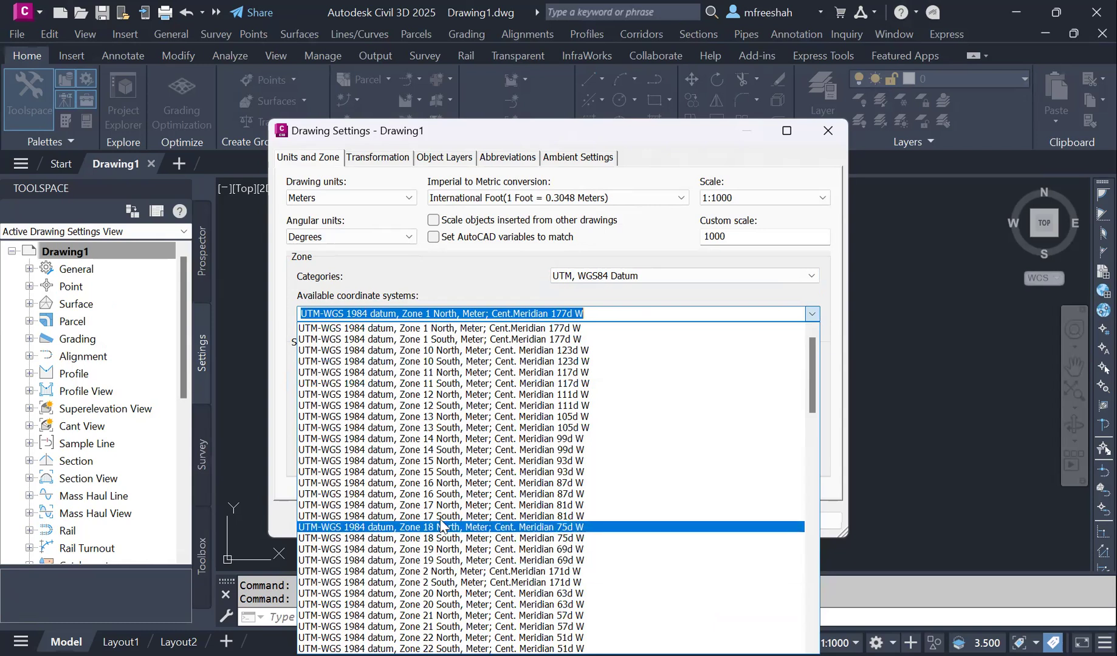
scroll(477, 532, "down", 1)
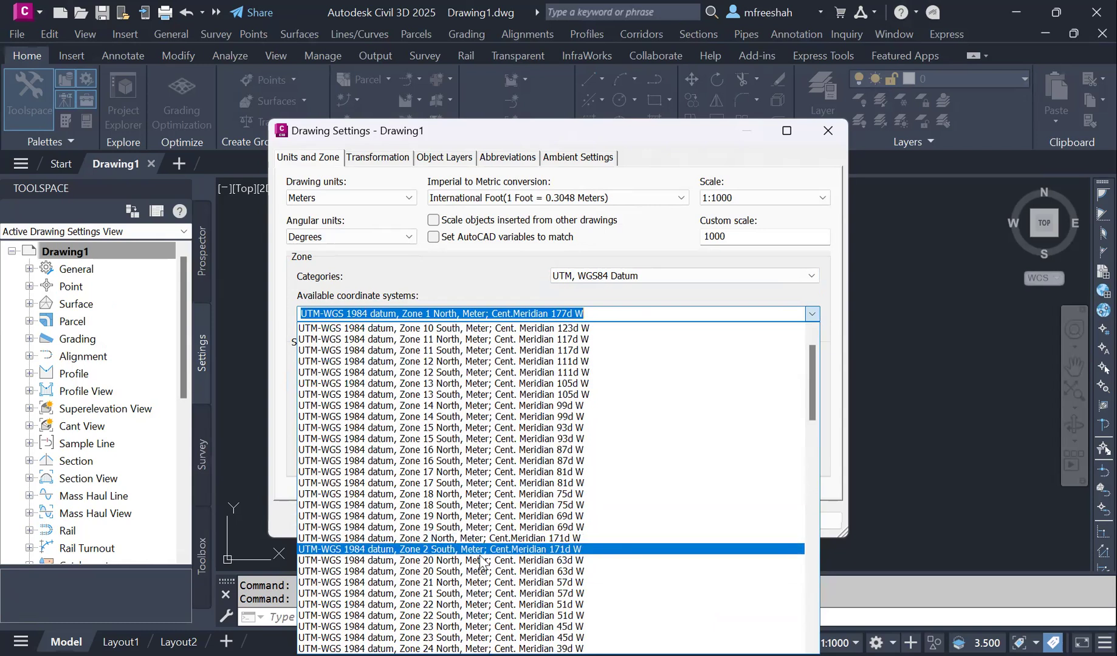
scroll(362, 534, "down", 6)
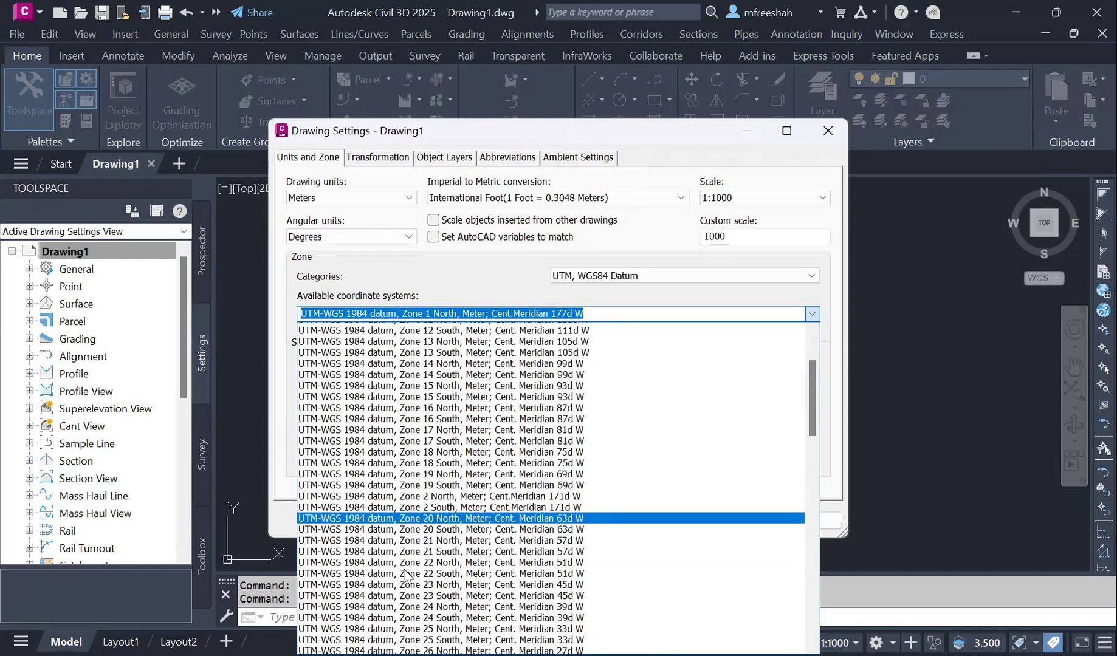
scroll(395, 563, "down", 4)
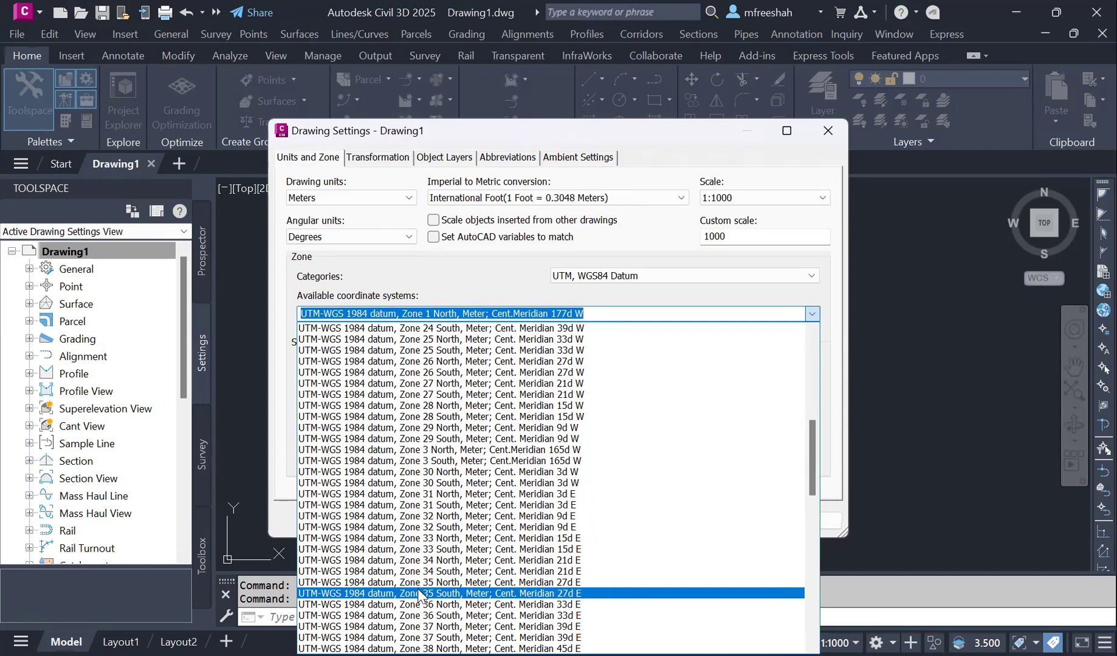
scroll(405, 595, "down", 3)
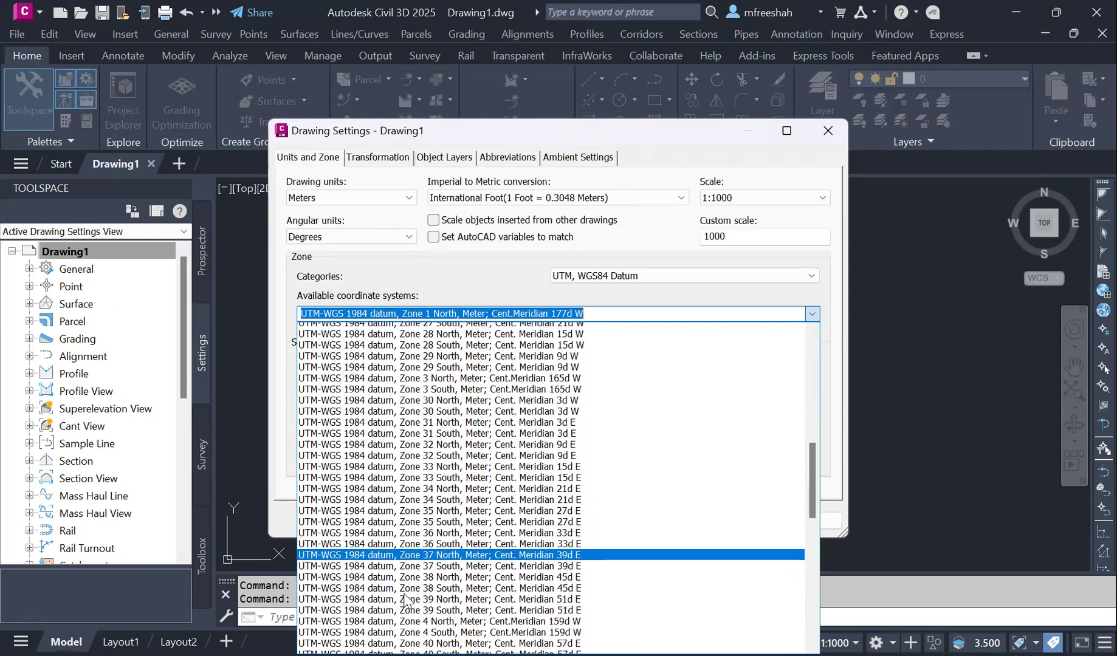
scroll(404, 571, "down", 1)
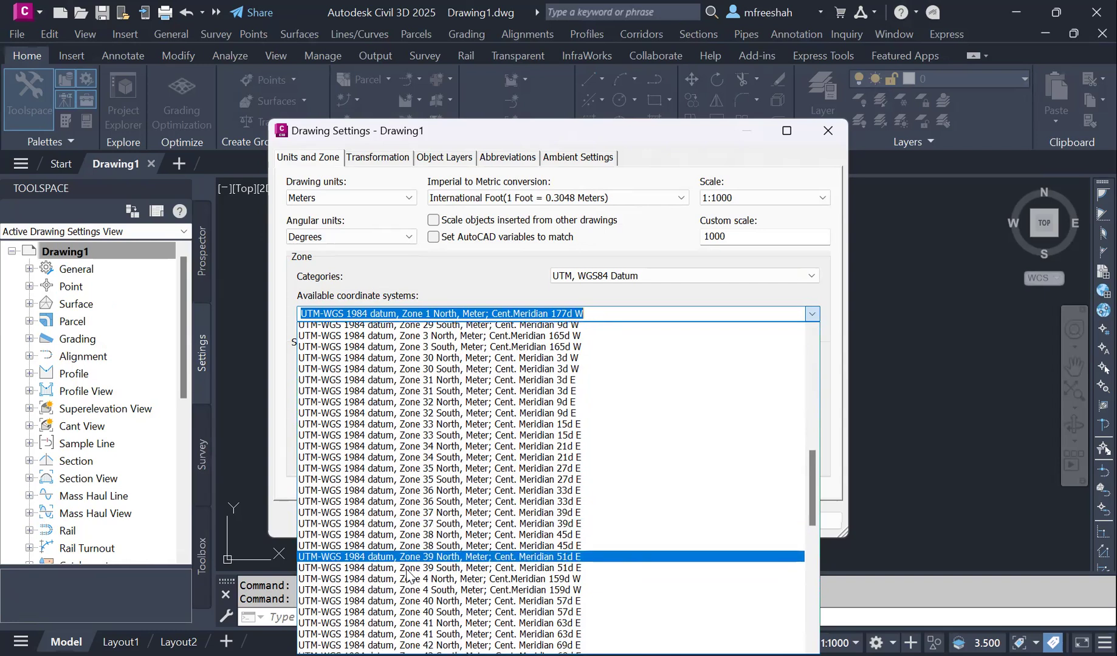
scroll(402, 574, "down", 2)
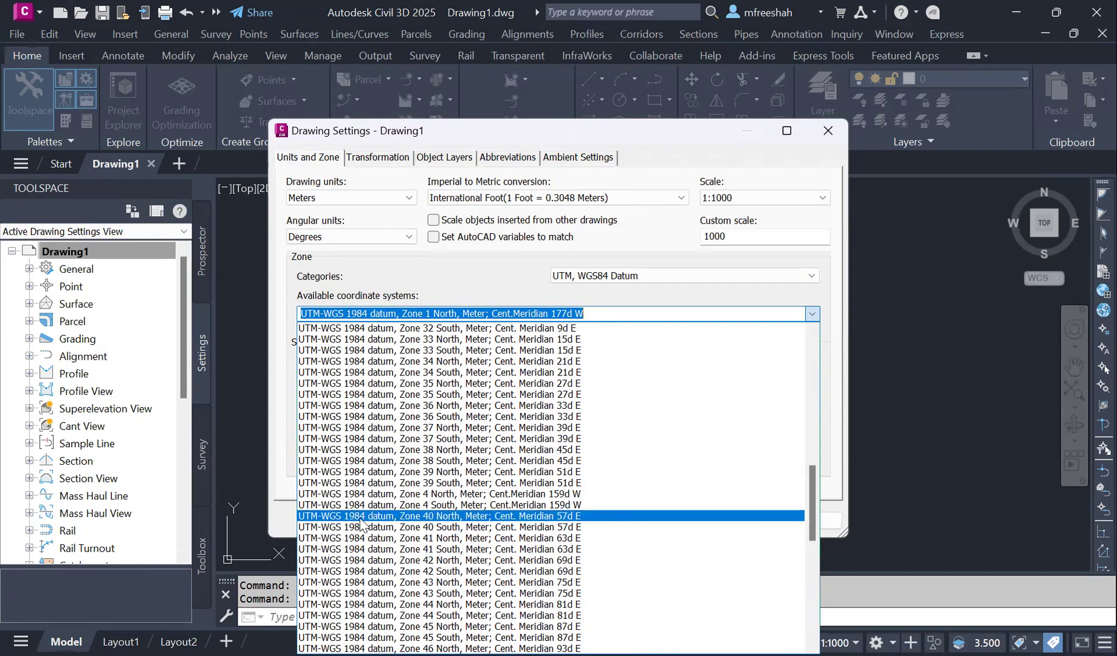
left_click(443, 518)
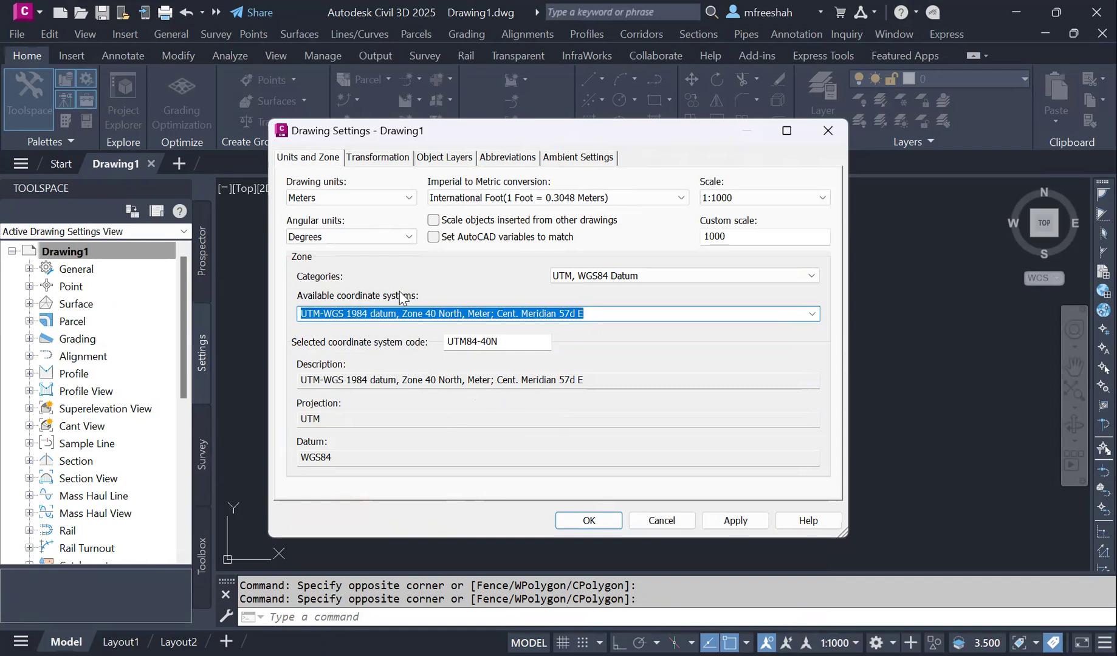
left_click(733, 521)
left_click(577, 520)
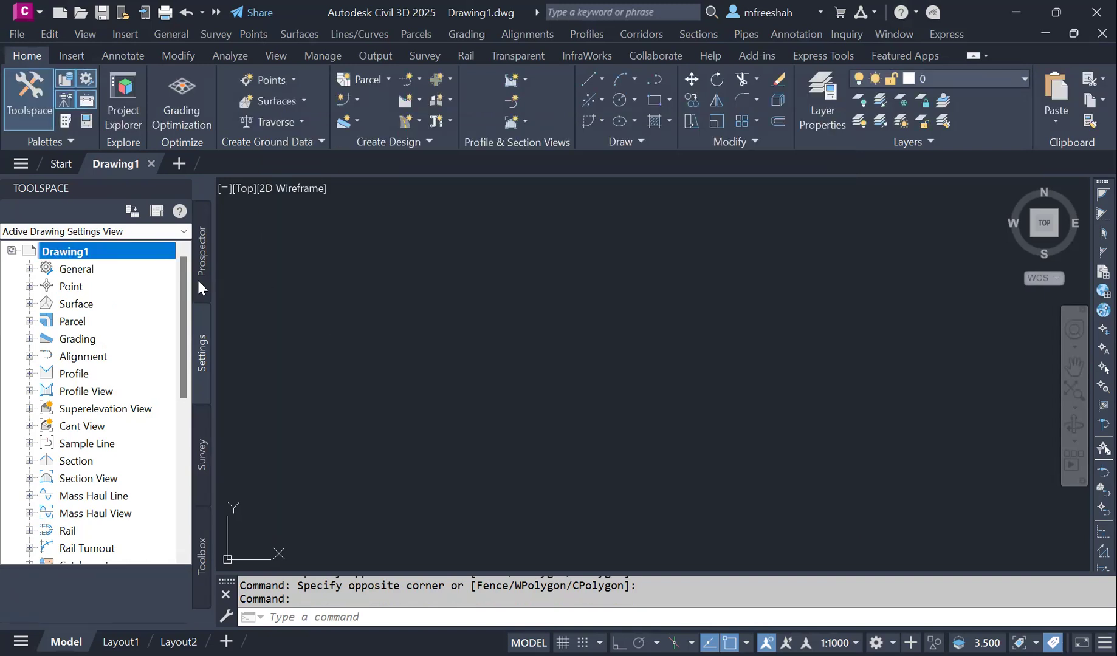
Examine the Survey, Toolbox and Prospector contents of the Toolspace.
left_click(199, 450)
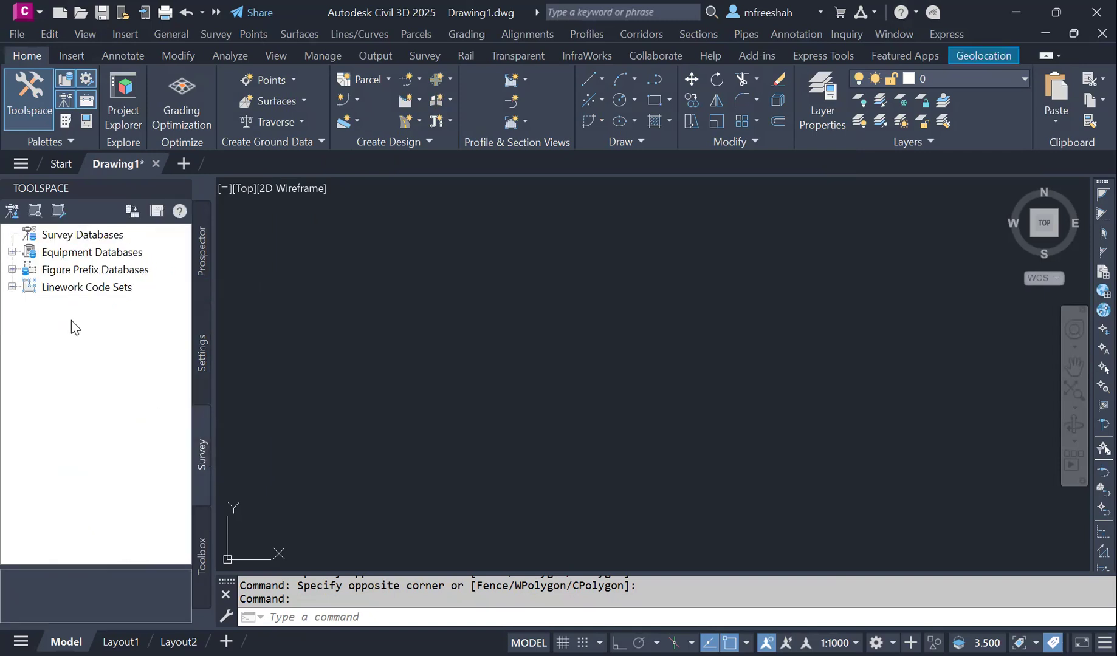
left_click(201, 572)
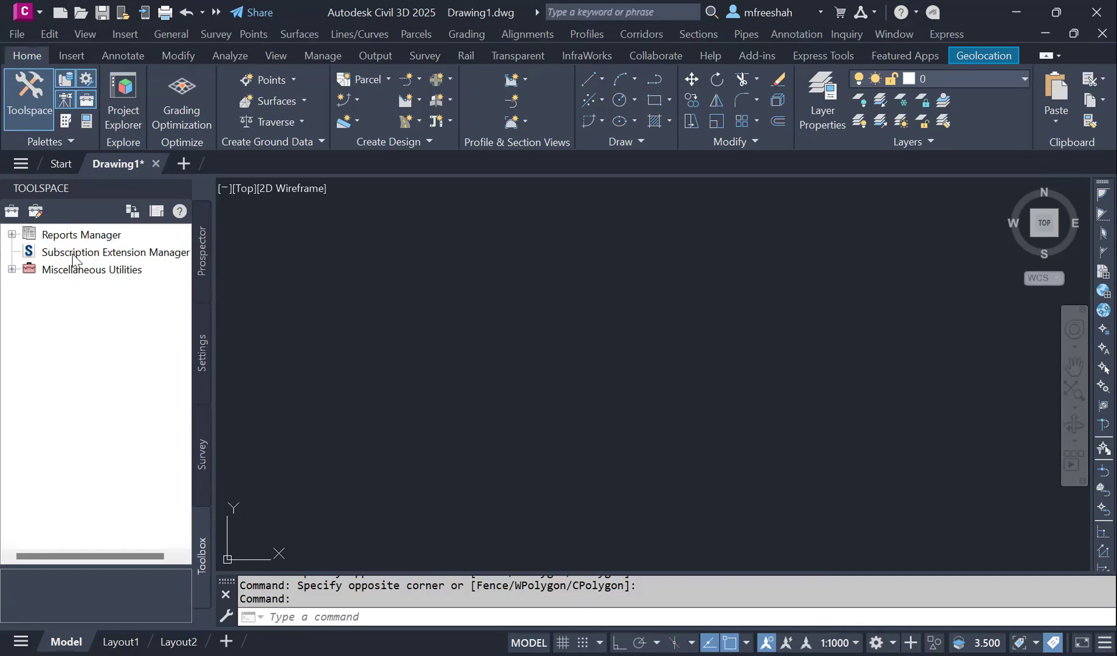
left_click(200, 272)
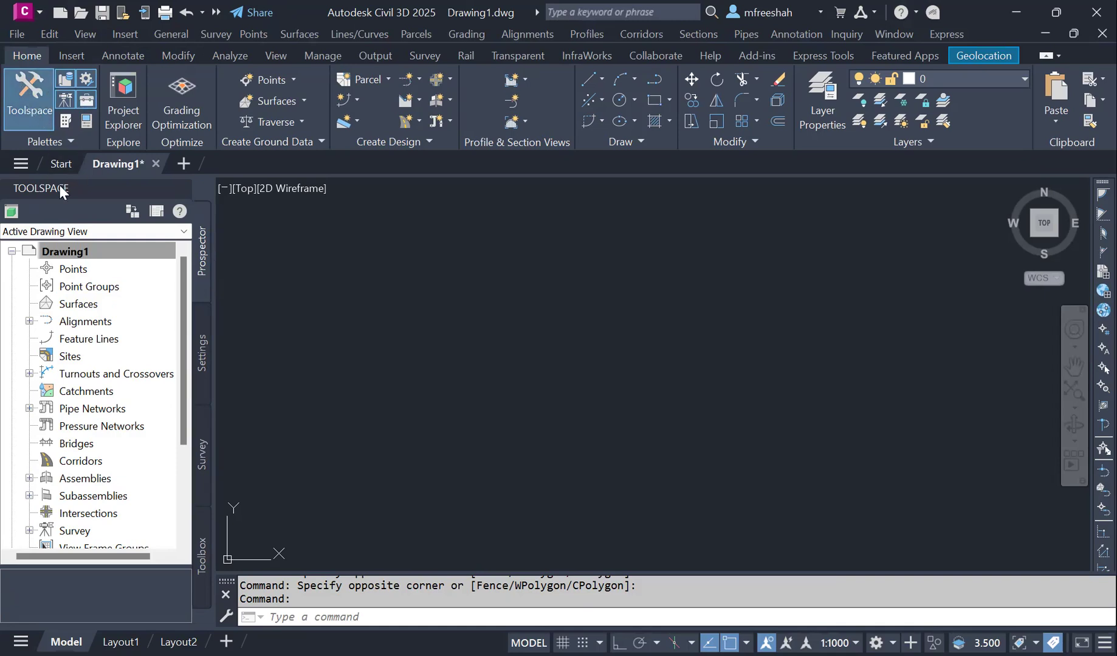
Hide and restore the Toolspace, and switch its Prospector, Settings and Toolbox views off and back on.
left_click(28, 112)
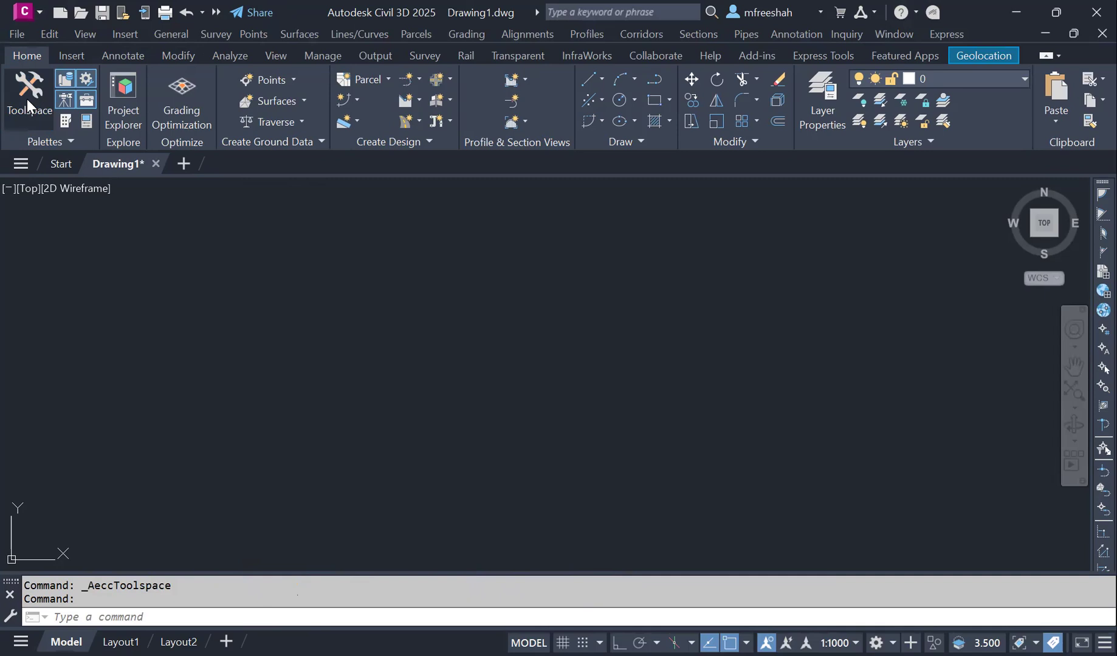
left_click(27, 99)
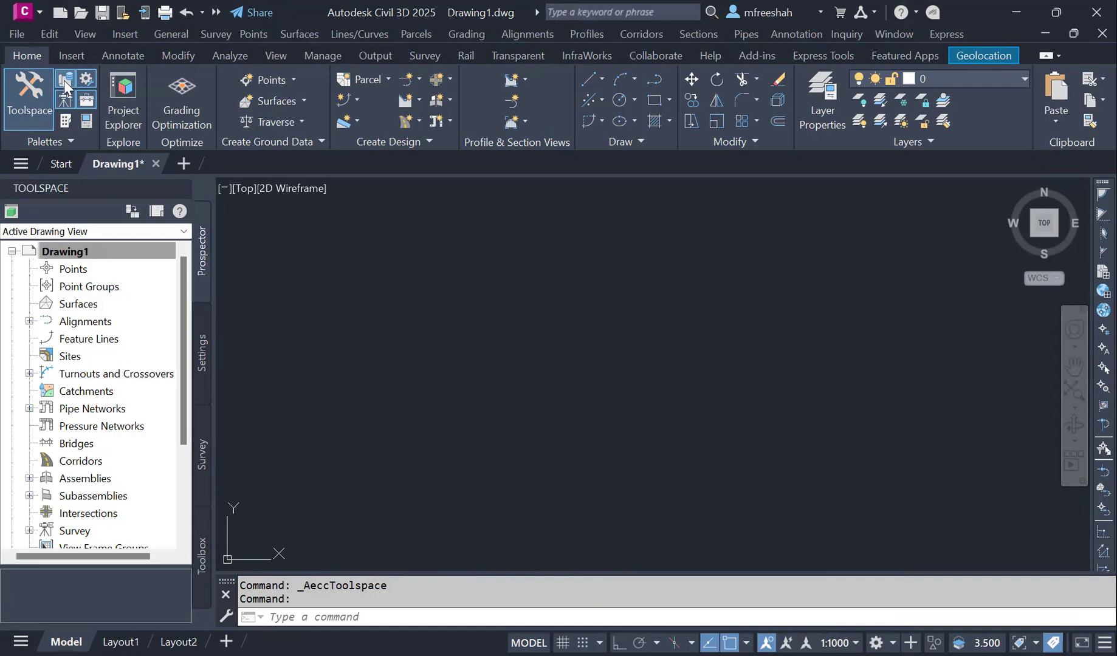
left_click(63, 100)
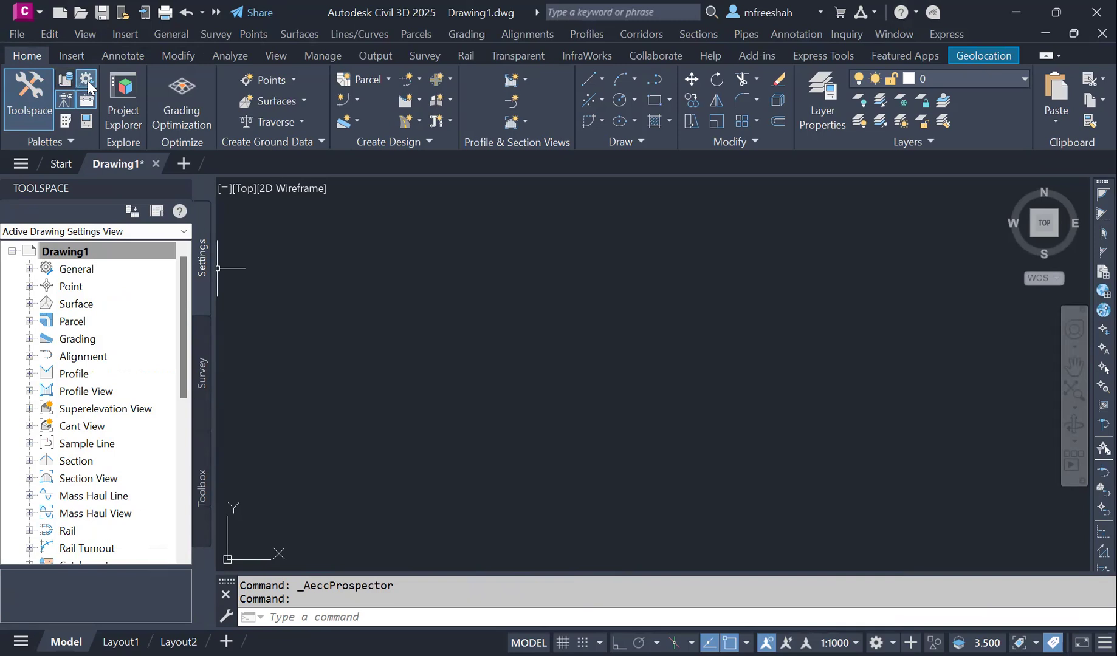
left_click(87, 85)
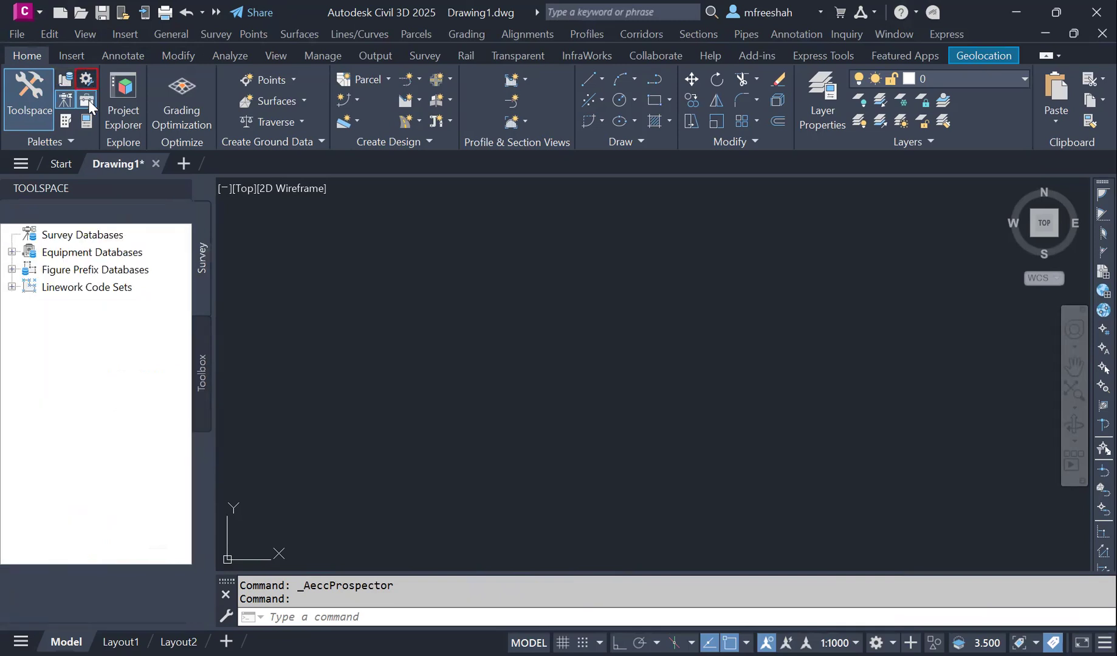
left_click(88, 101)
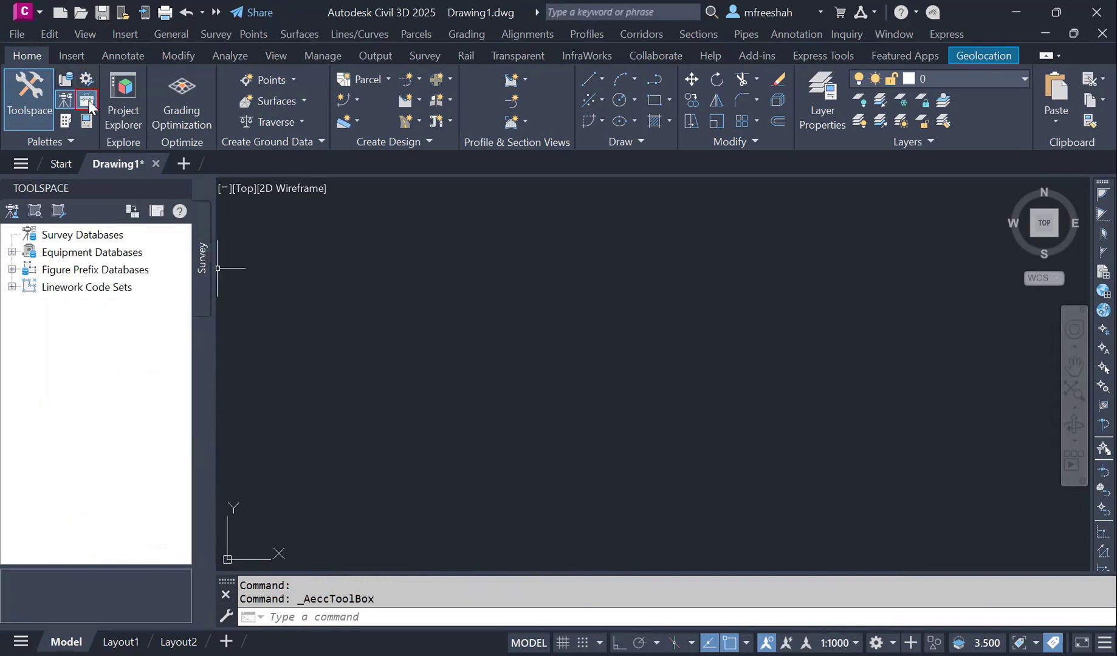
left_click(86, 79)
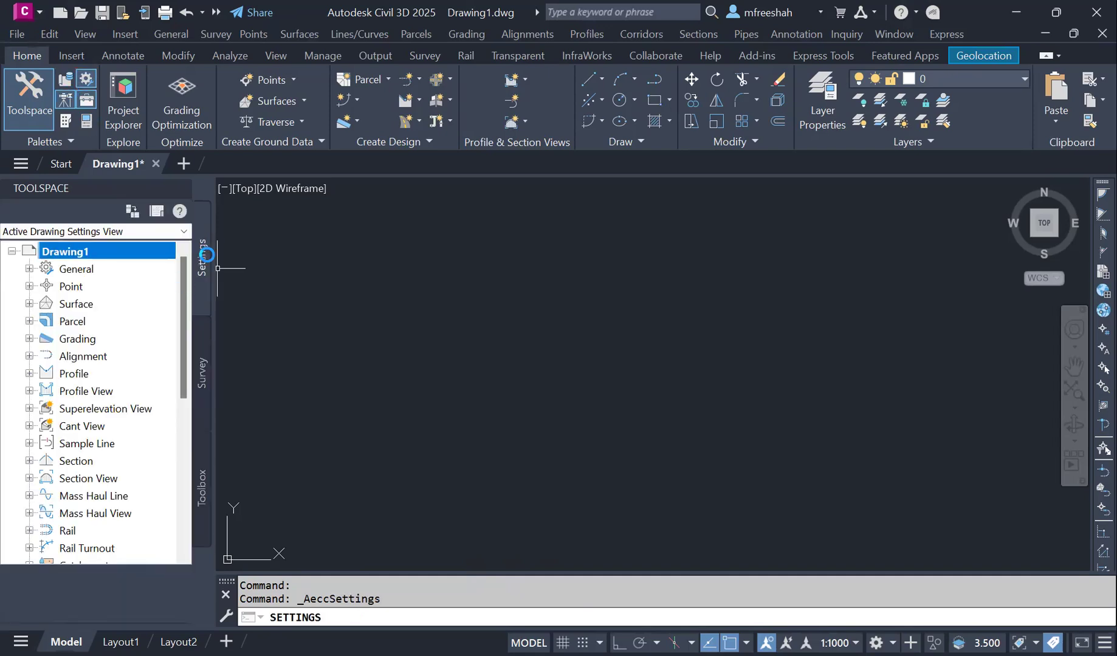
left_click(66, 78)
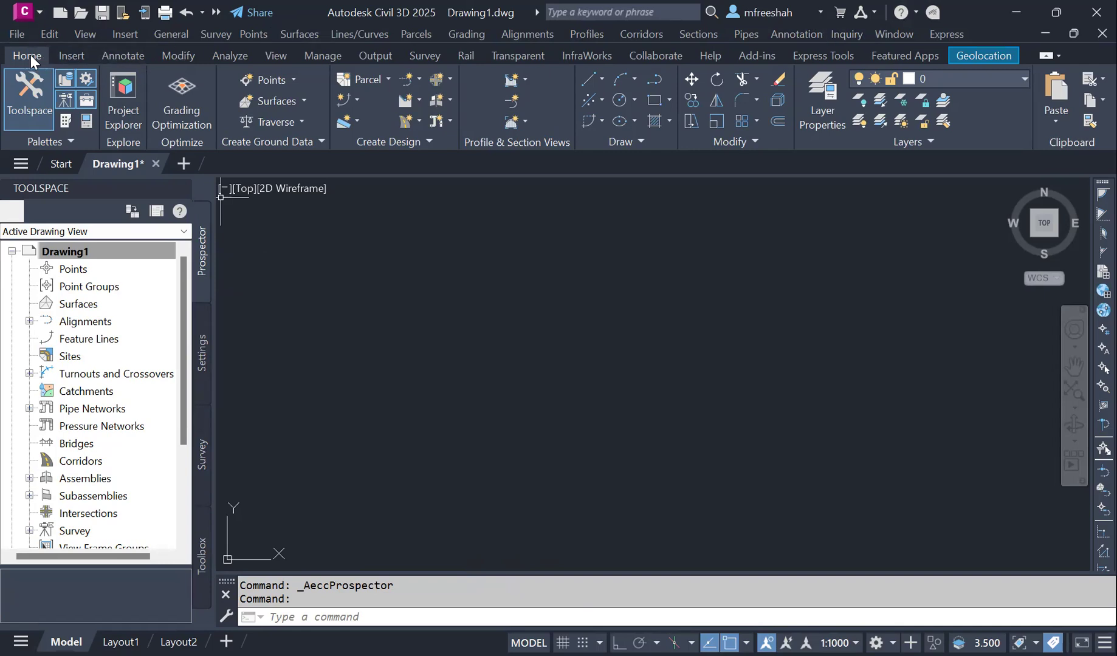
Look through the Insert, Annotate, Modify, Analyze, View, Manage, Output and Survey ribbon tools and return to the Home tools.
left_click(70, 56)
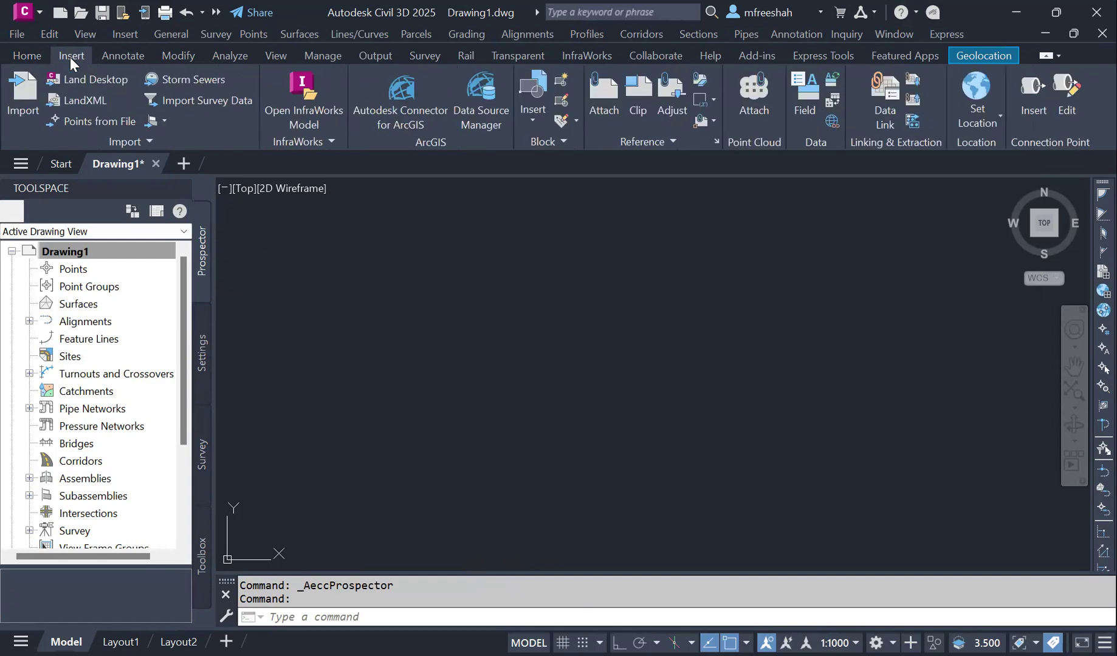
left_click(109, 56)
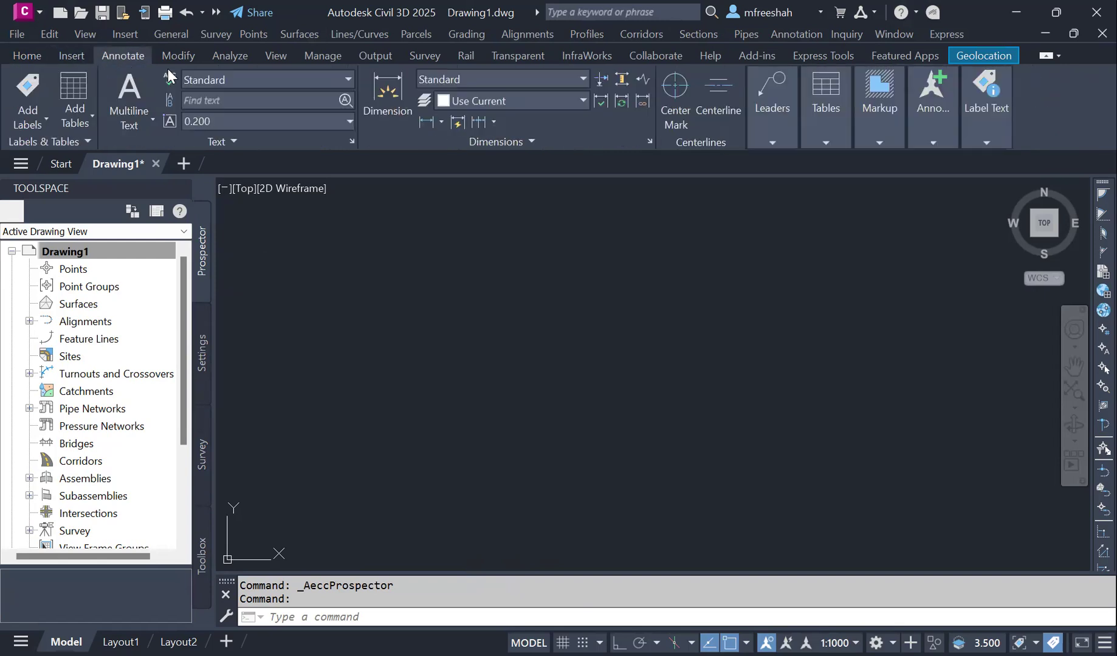
left_click(180, 56)
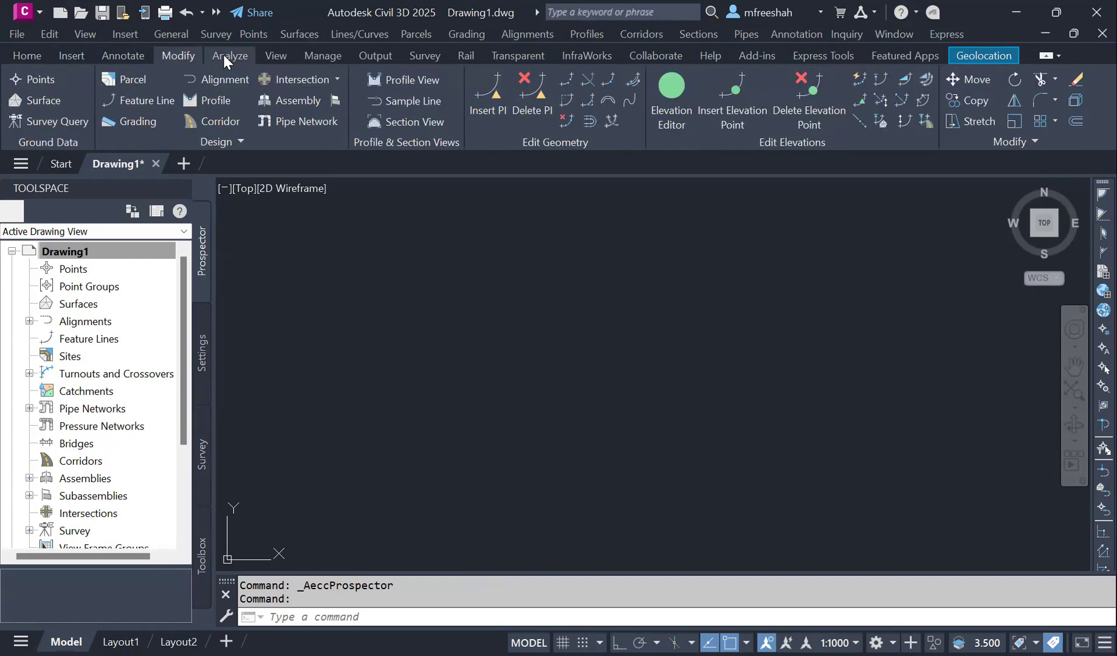
left_click(224, 54)
left_click(177, 56)
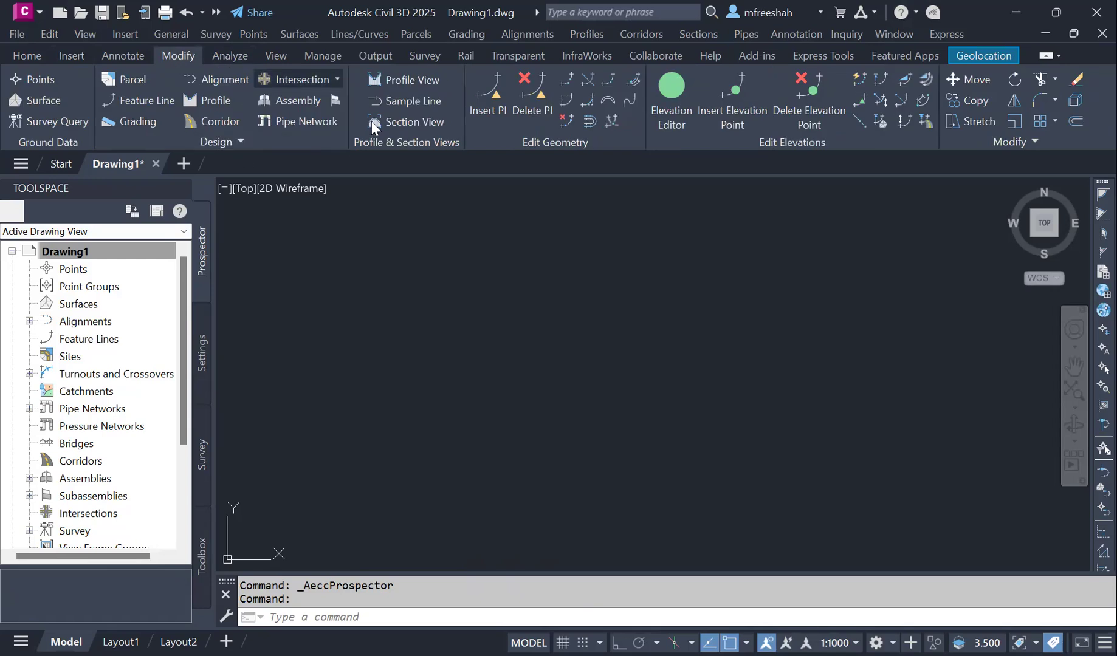
left_click(232, 54)
left_click(275, 55)
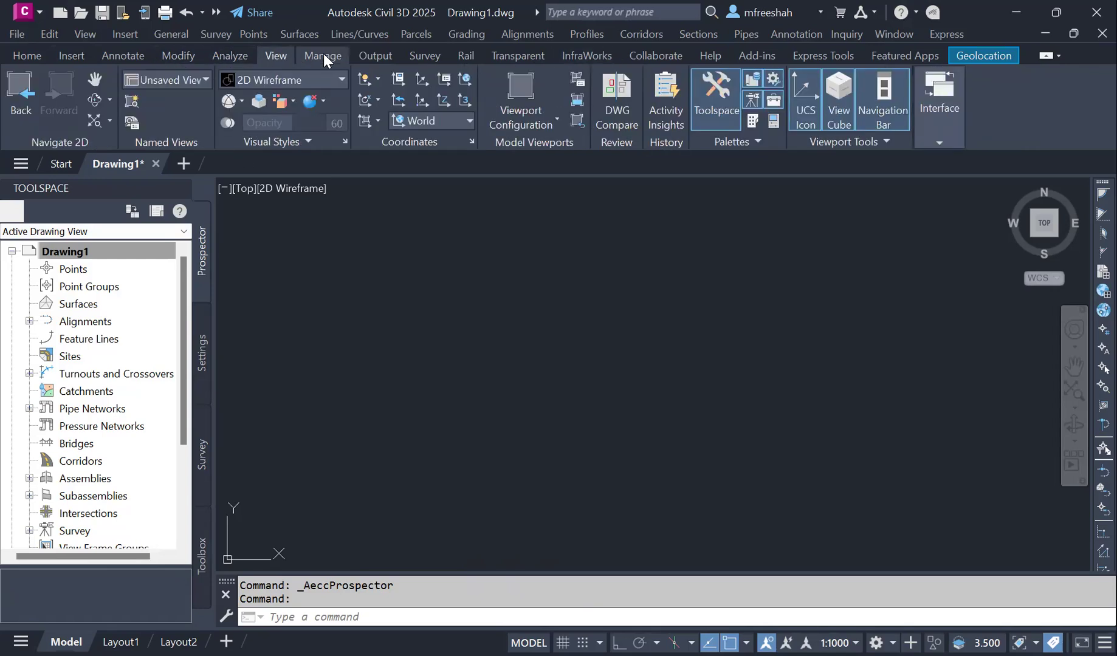
left_click(323, 55)
left_click(375, 55)
left_click(425, 54)
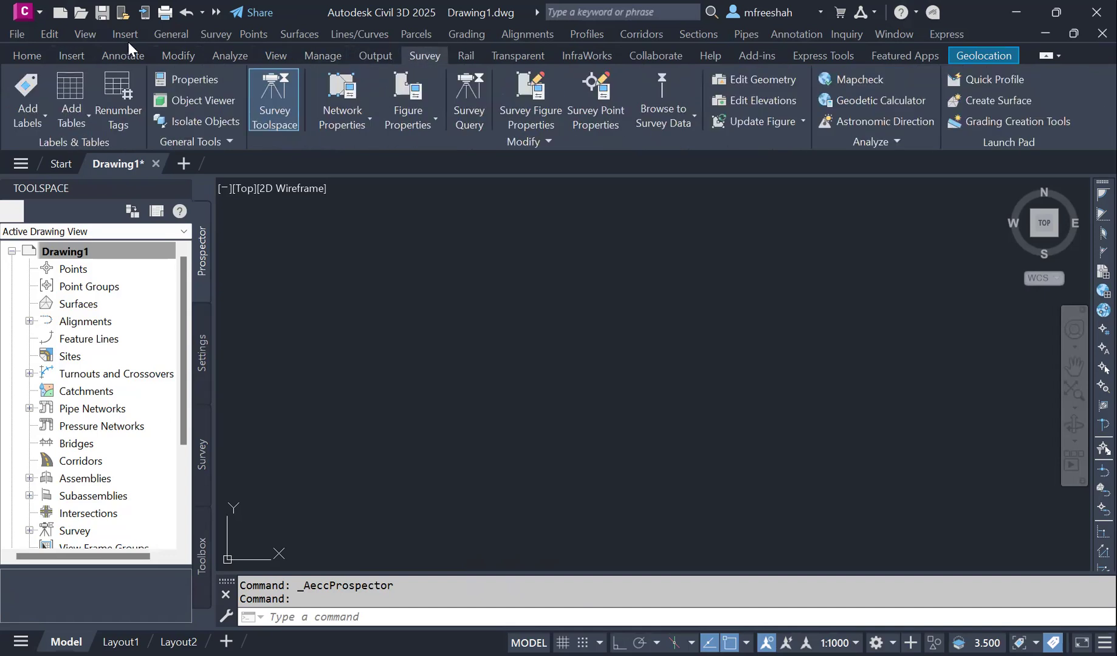
left_click(30, 54)
left_click(70, 55)
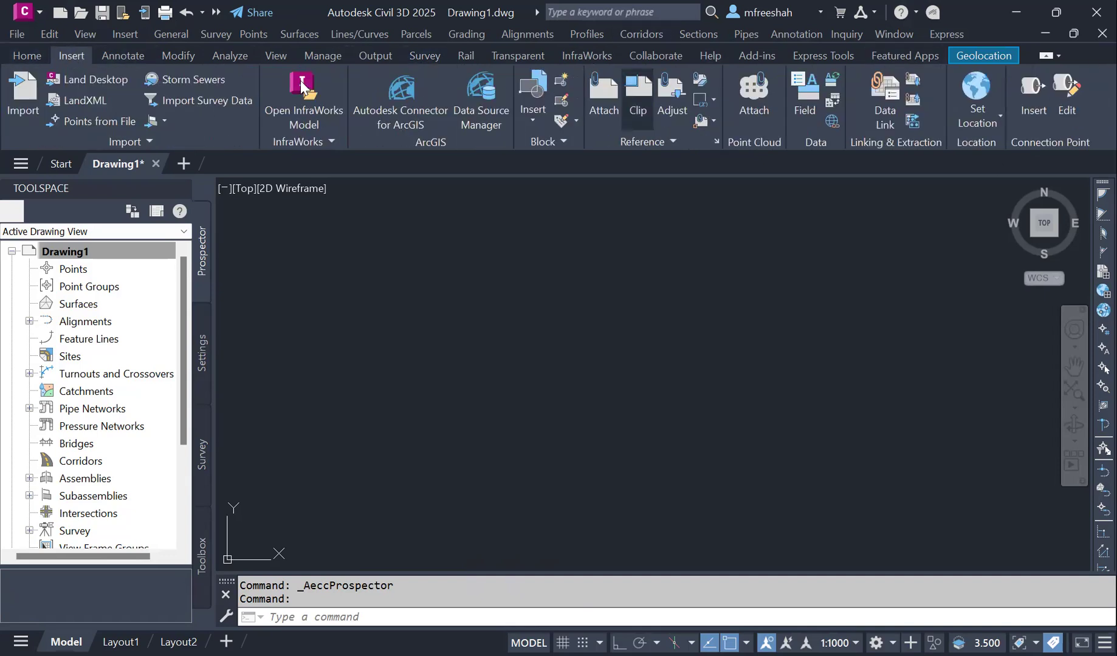
left_click(38, 59)
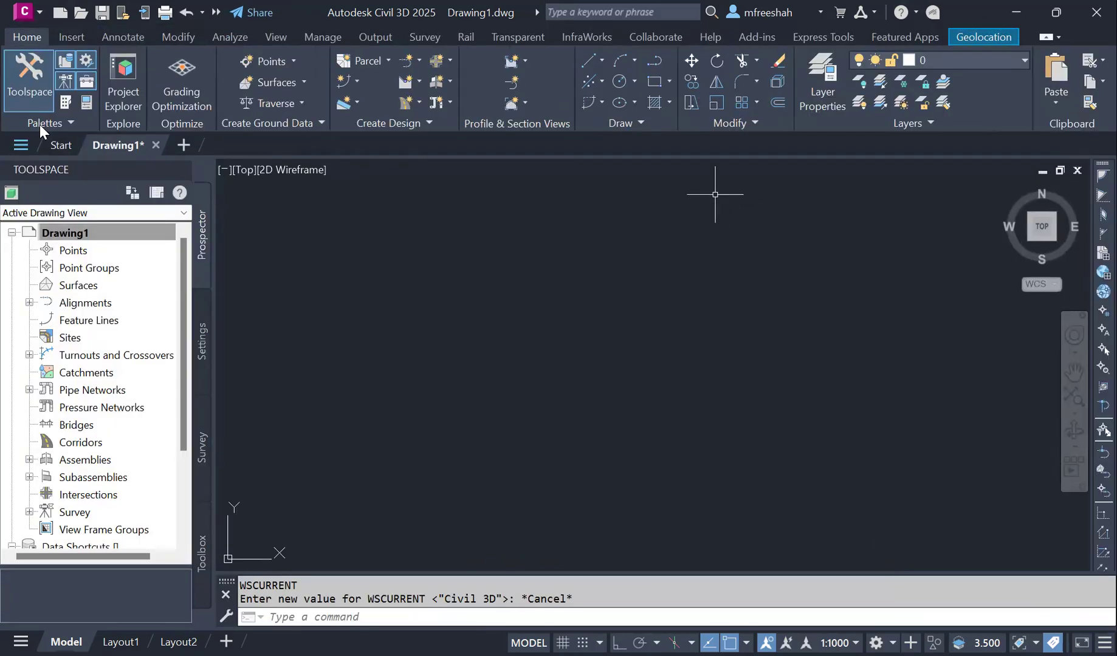
Show the classic menu bar above the ribbon through the Quick Access Toolbar customization.
left_click(216, 14)
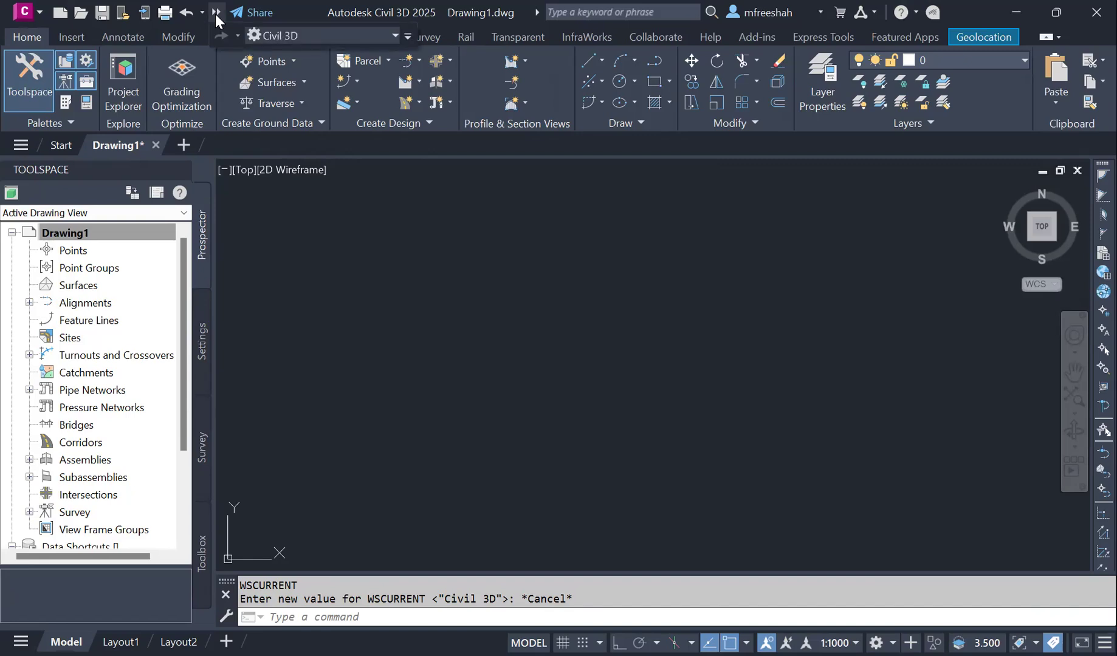
left_click(408, 36)
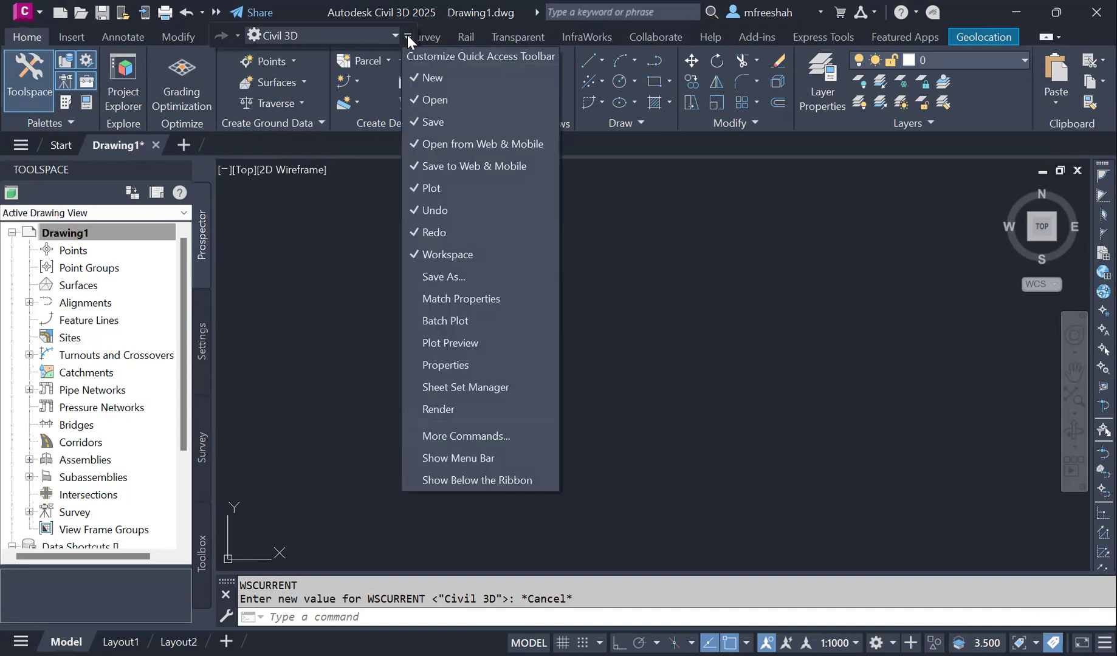
left_click(476, 457)
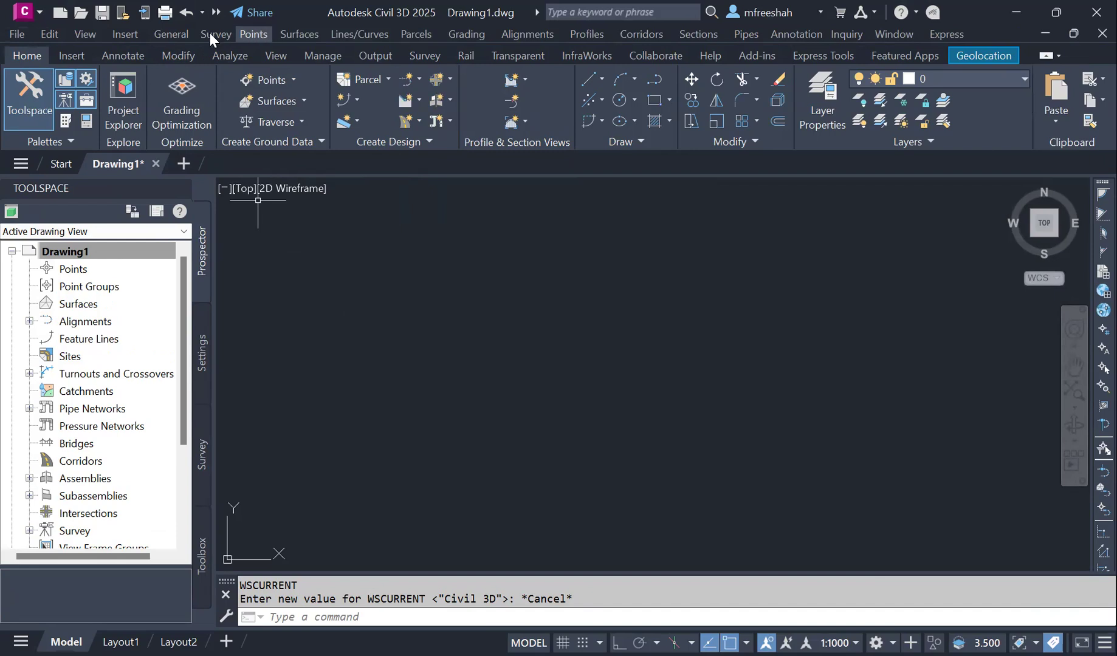
Create a point manually at about northing 35932, easting -47875, with description R and elevation 100.
left_click(252, 33)
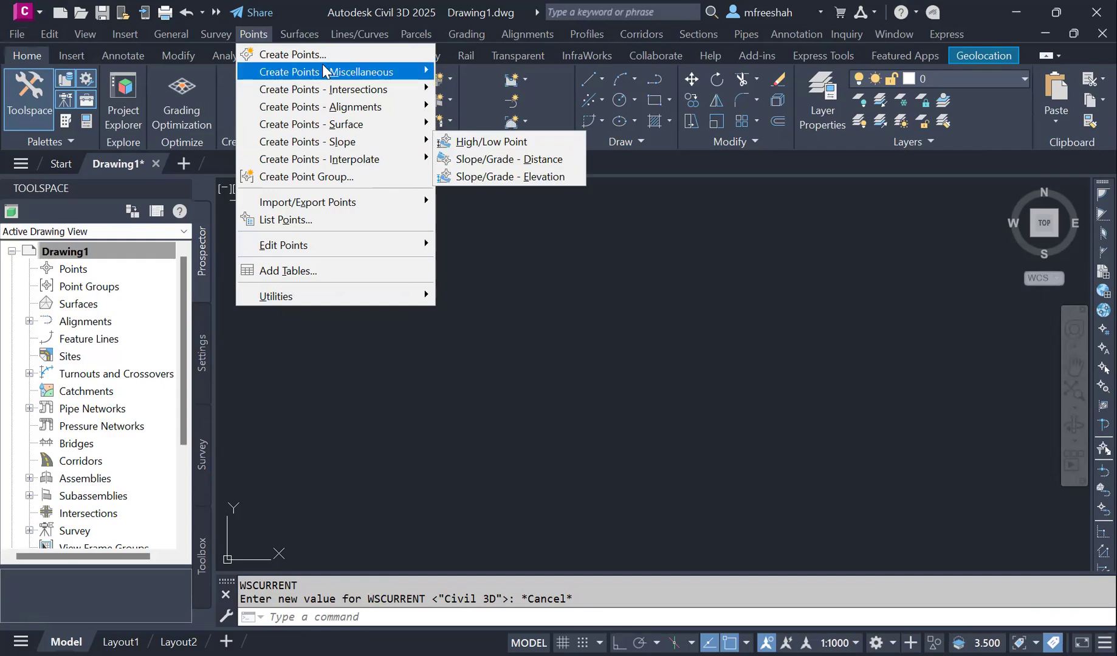
mouse_move(311, 72)
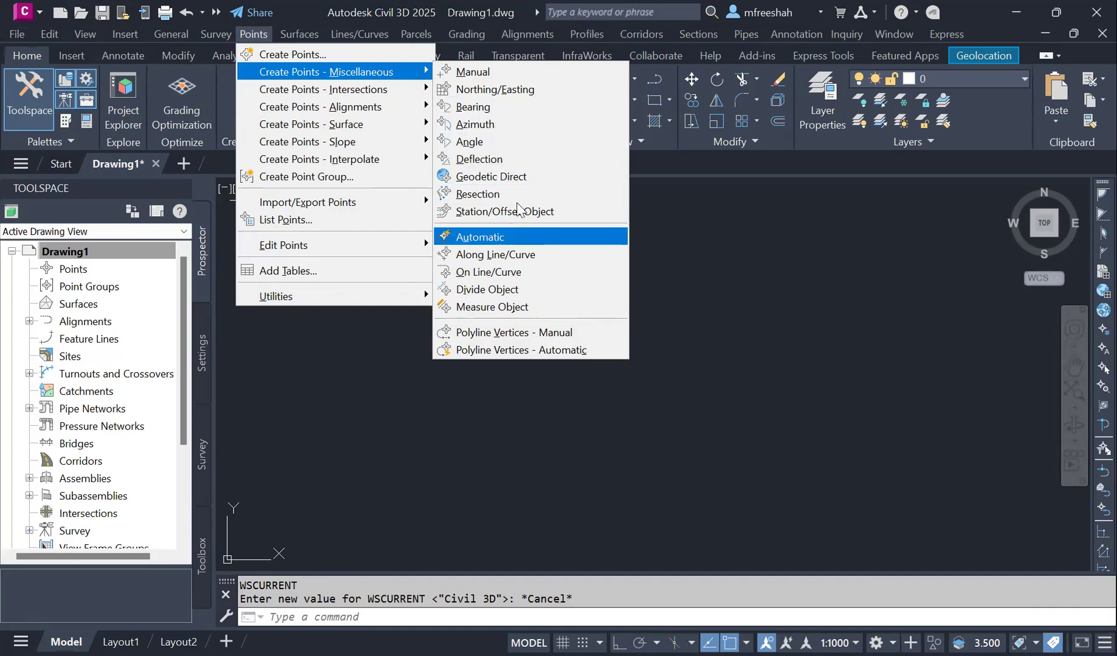
left_click(490, 74)
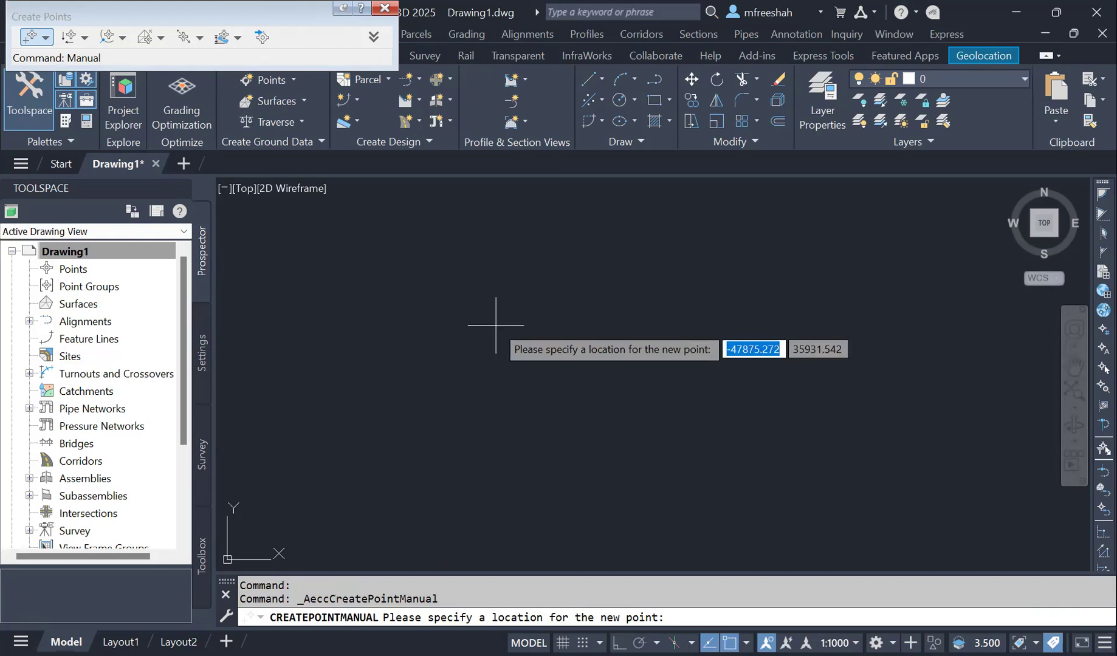
left_click(519, 329)
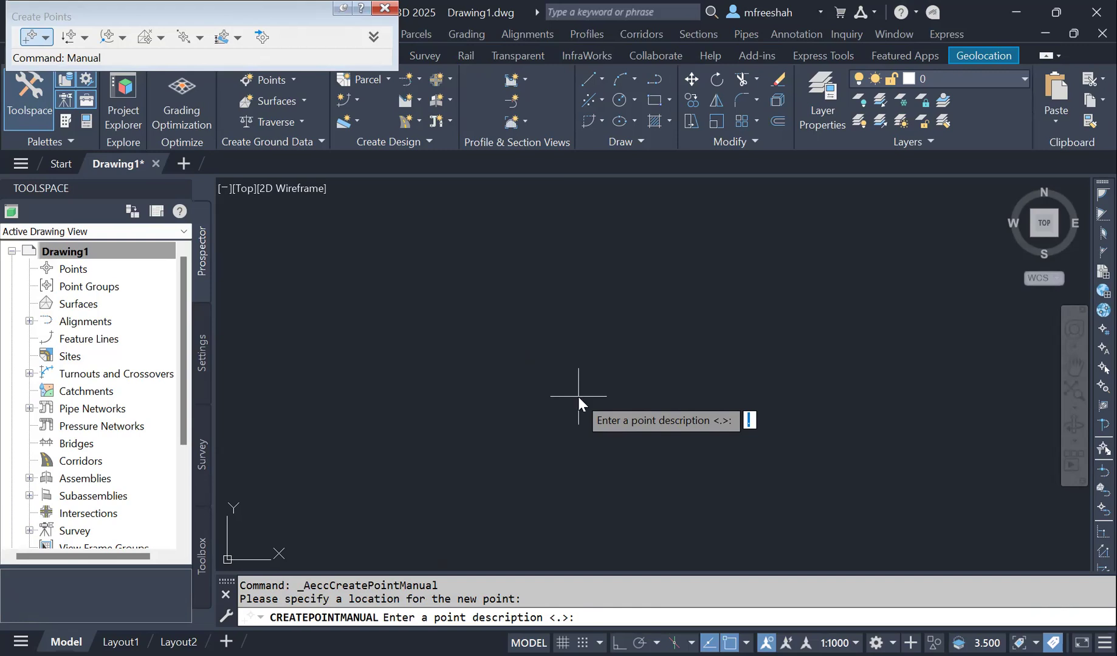
type("R")
key("Return")
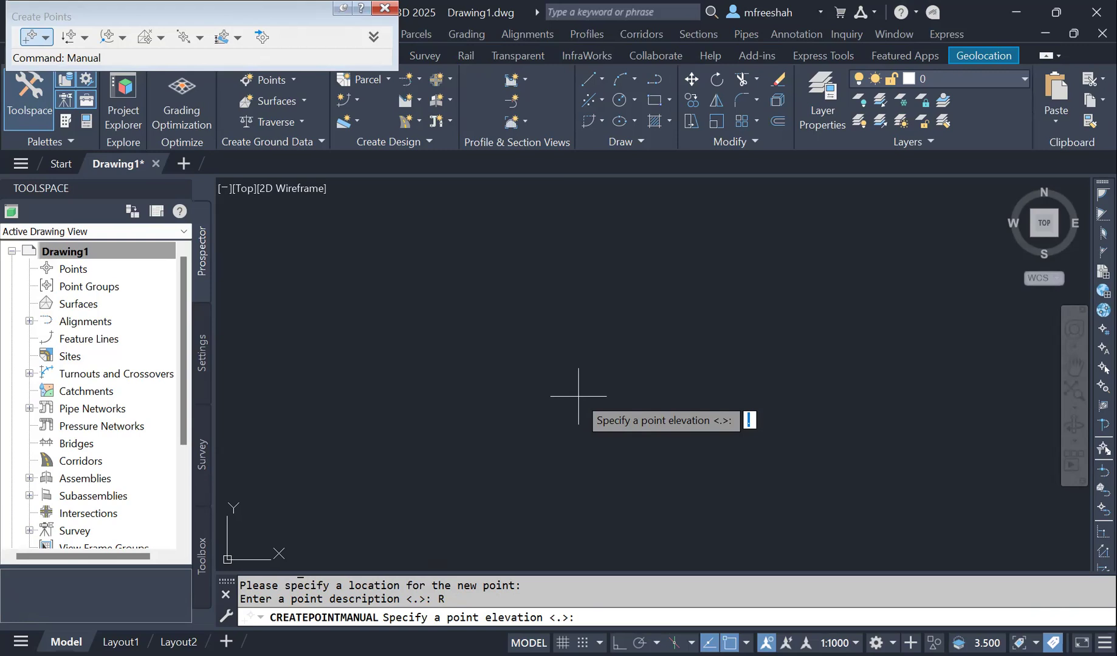
type("100")
key("Return")
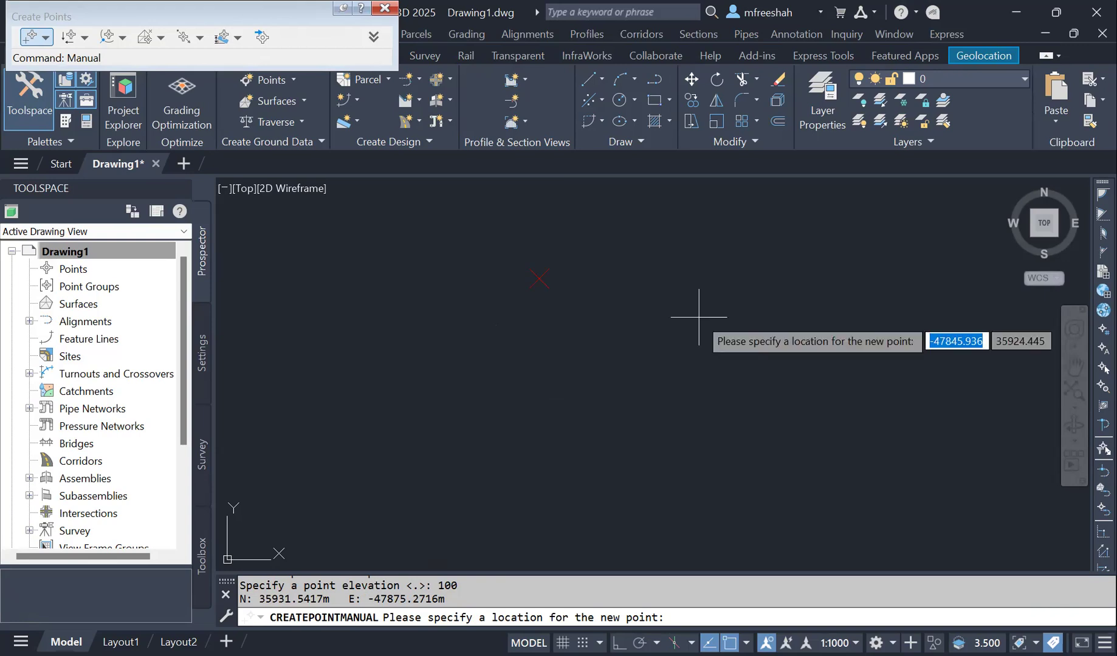
Place a second manual point at about northing 35924, easting -47846, with description BLD and elevation 0, and end point creation.
left_click(699, 317)
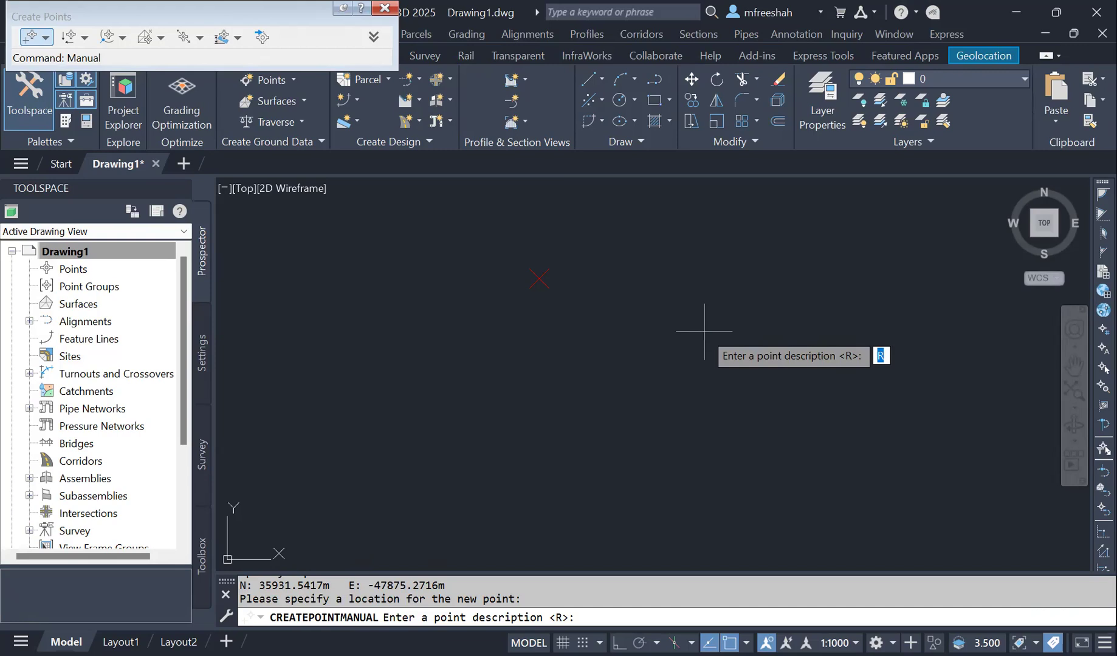
type("BLD")
key("Return")
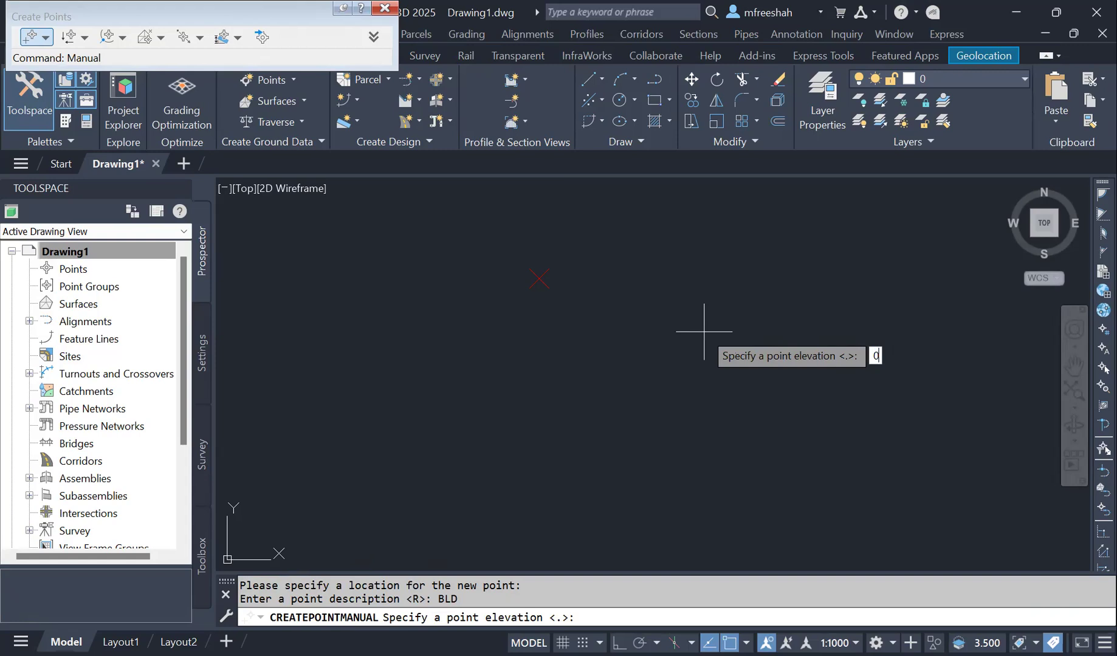
type("0")
key("Return")
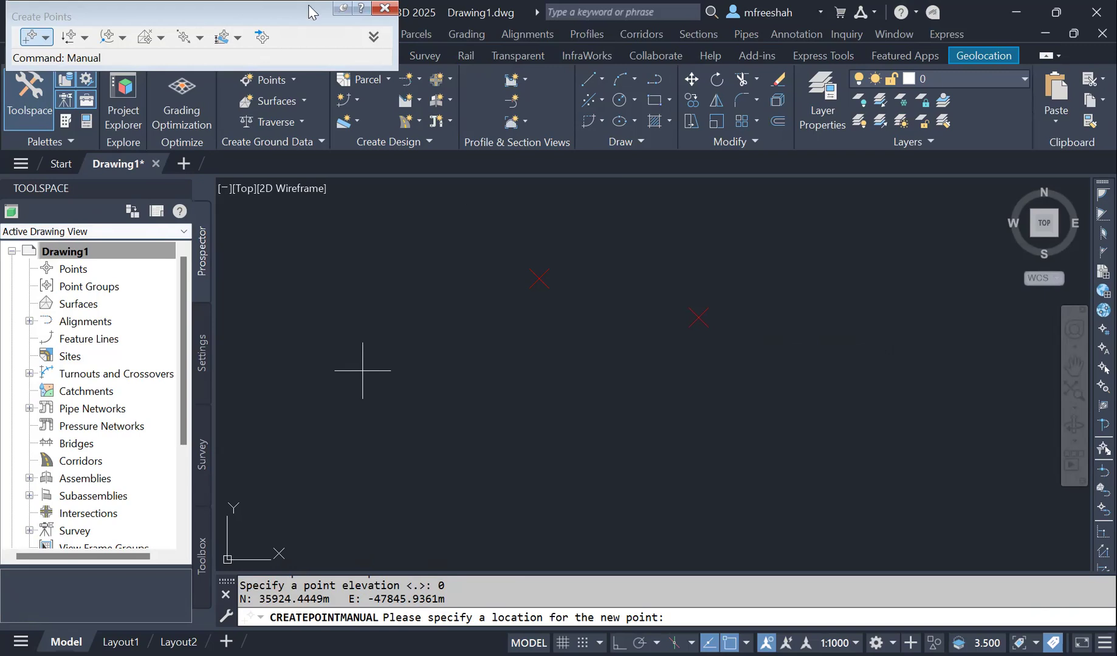
key("Escape")
key("Escape")
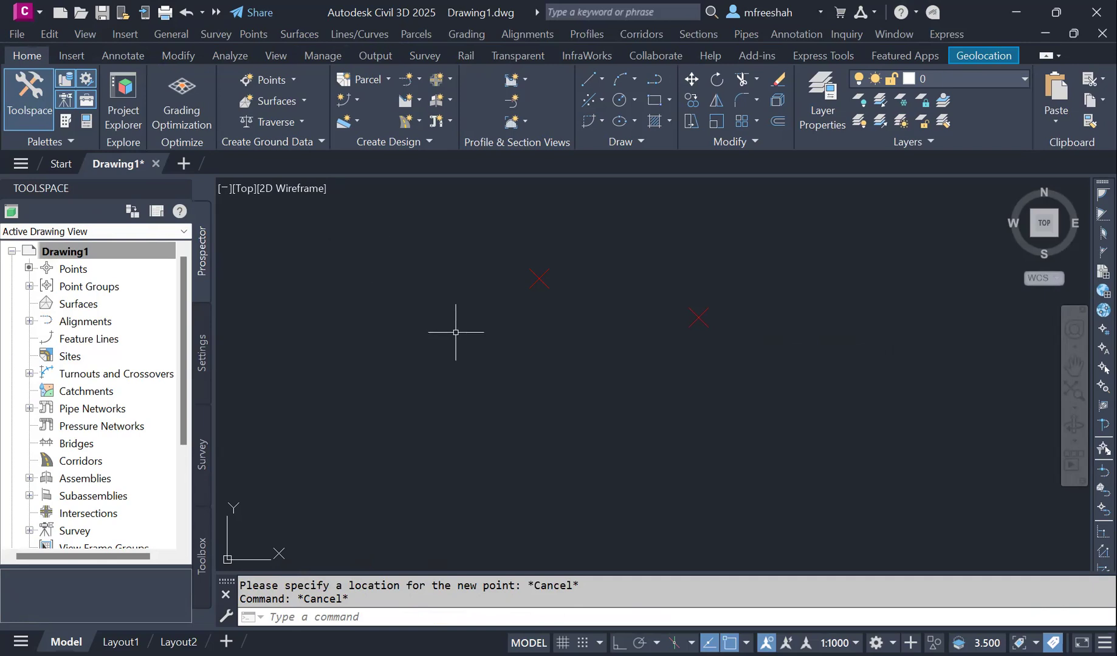
Create a point by Northing/Easting at northing 5000 and easting 2000, with description TR and elevation 10.
left_click(246, 36)
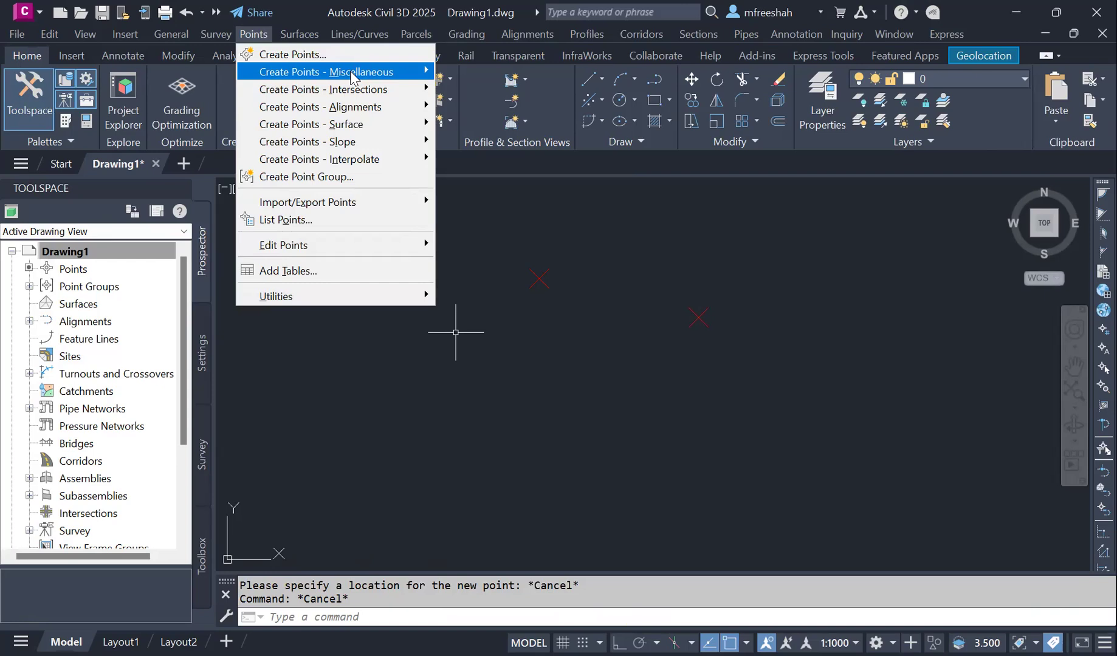
mouse_move(351, 78)
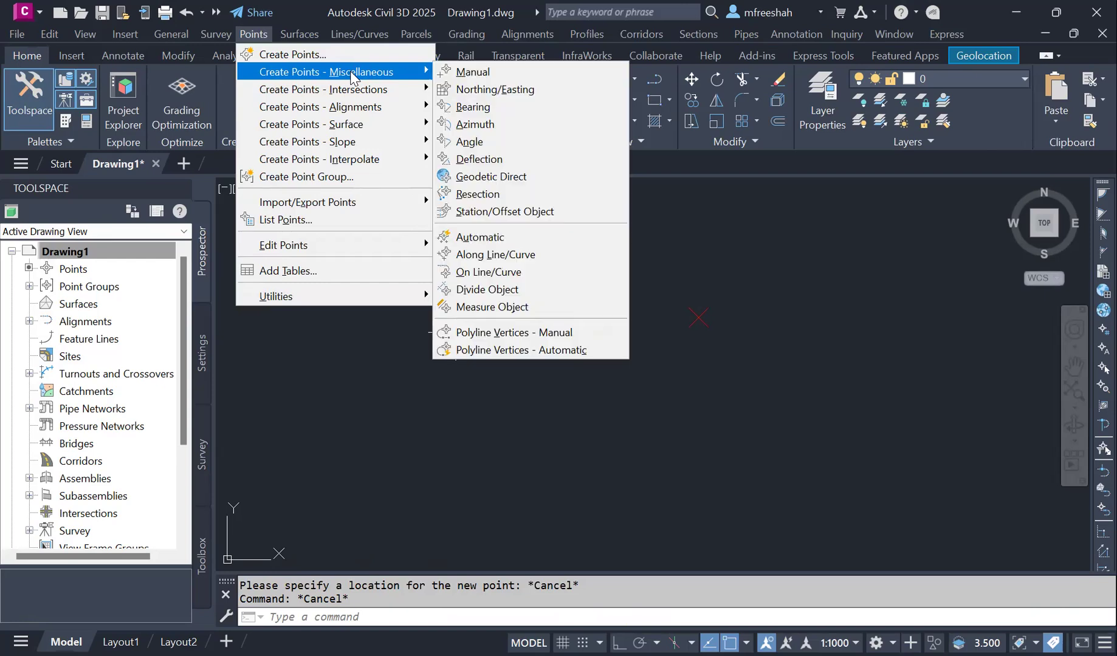
left_click(487, 90)
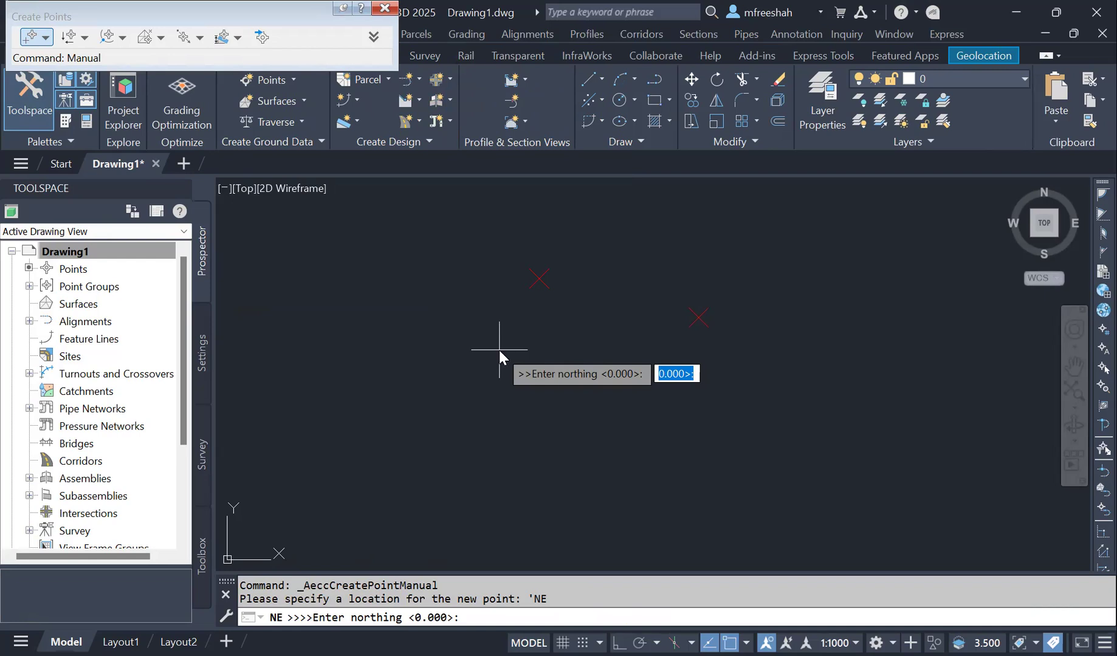
type("5000")
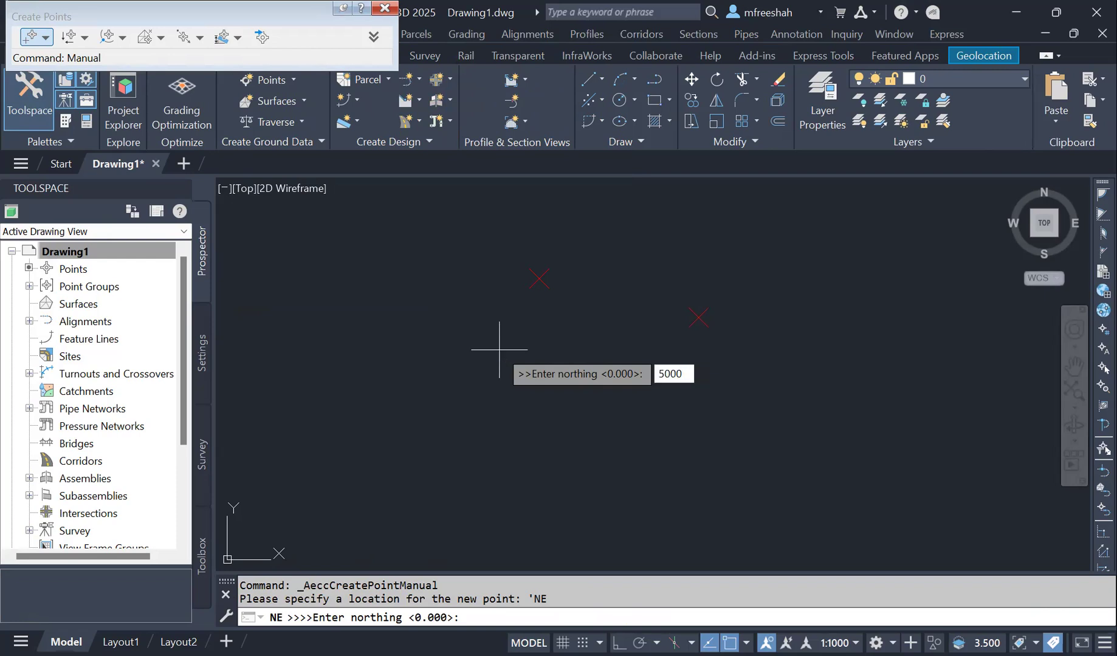
key("Return")
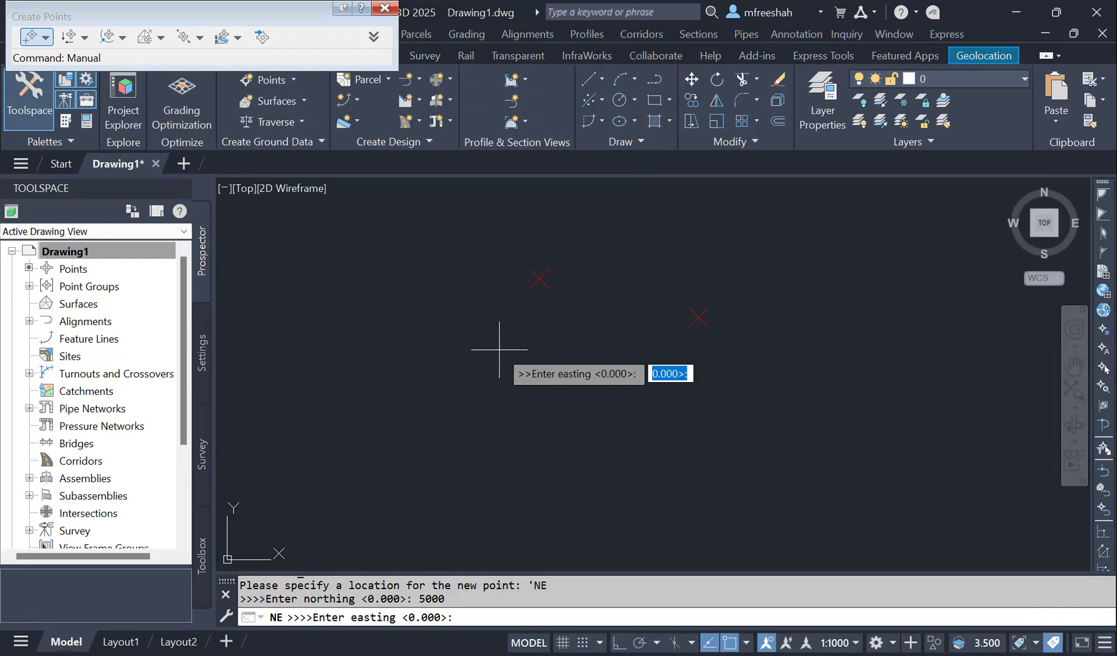
type("2000")
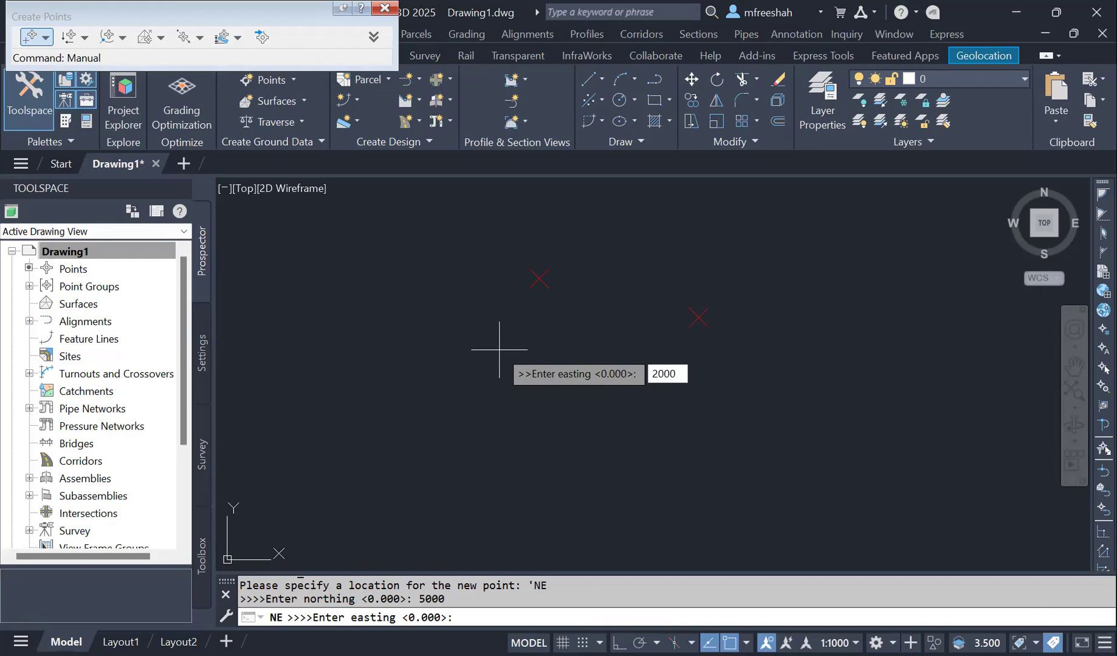
key("Return")
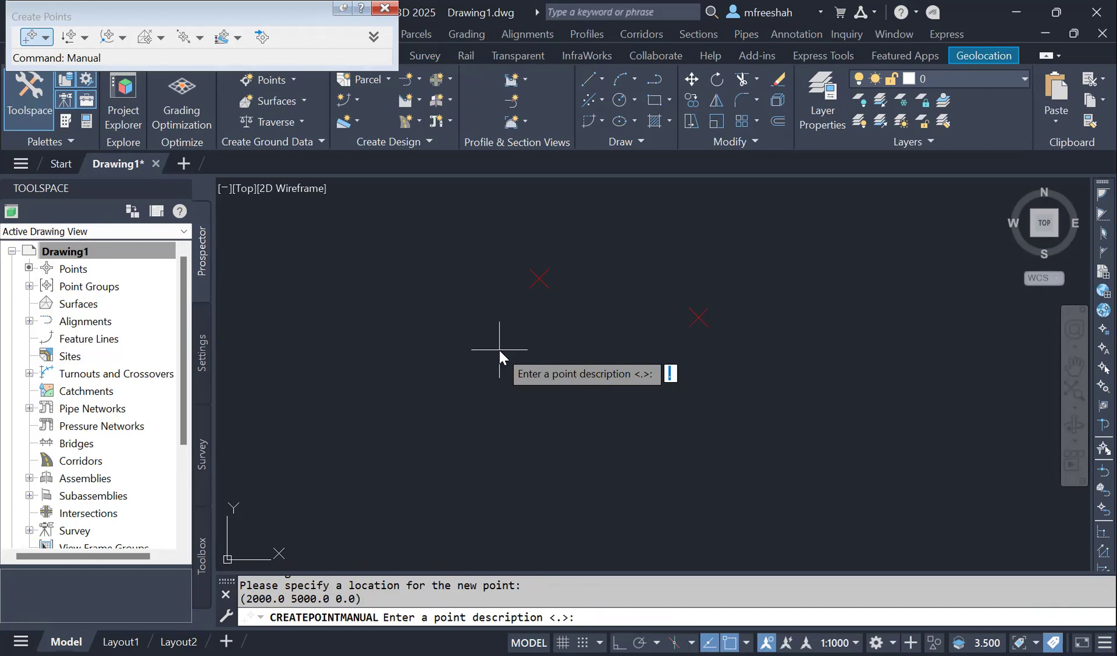
type("TR")
key("Return")
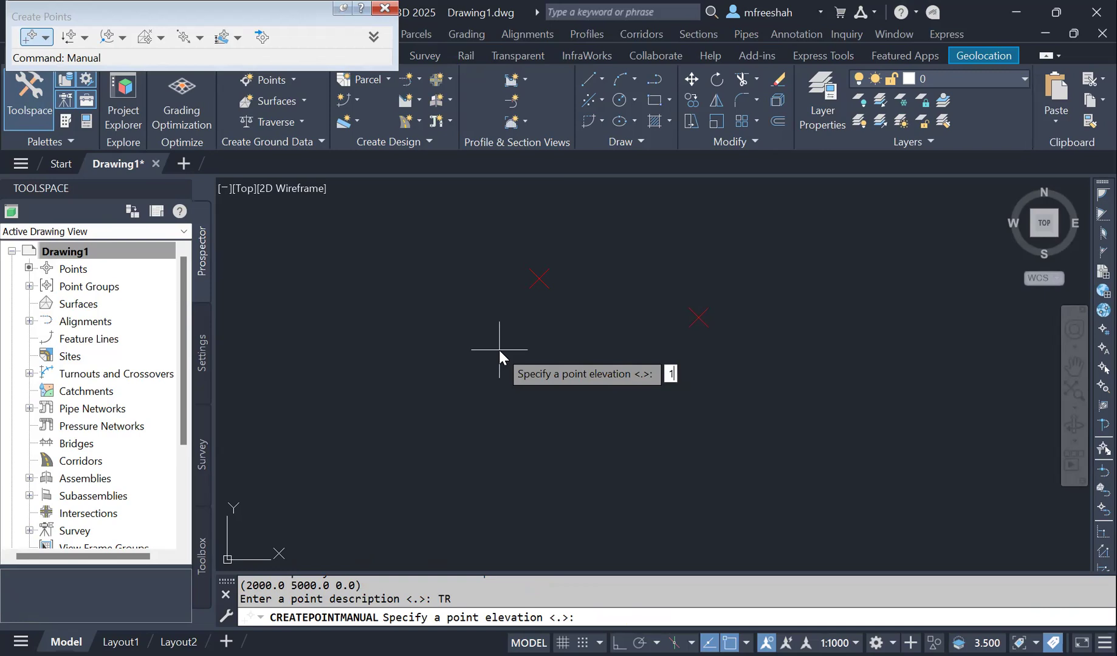
type("10")
key("Return")
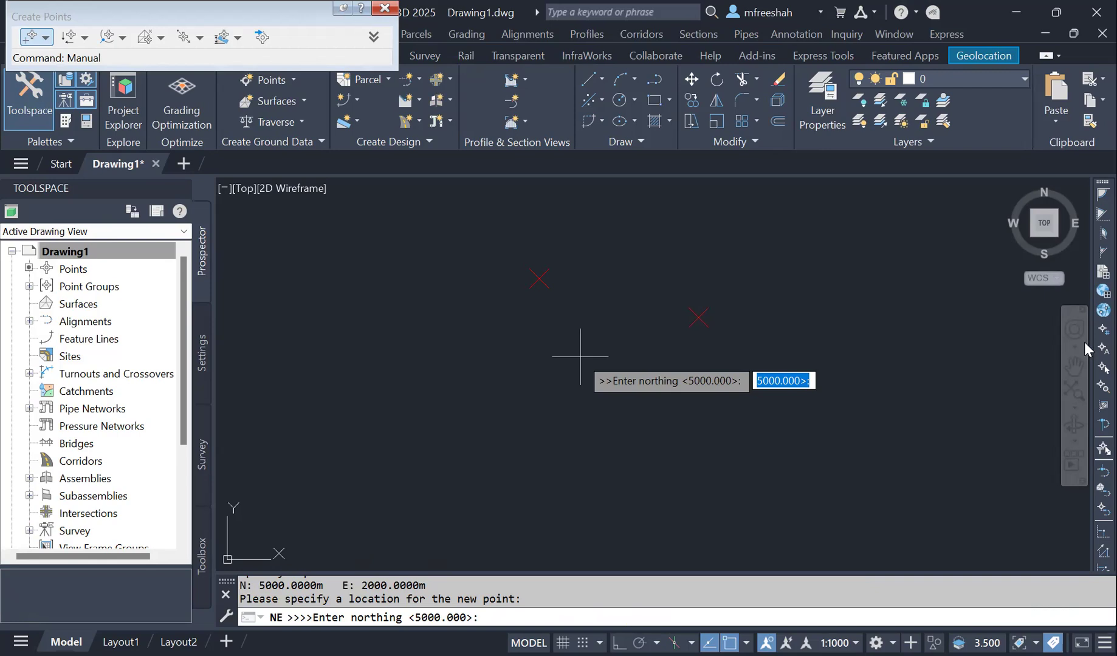
key("Escape")
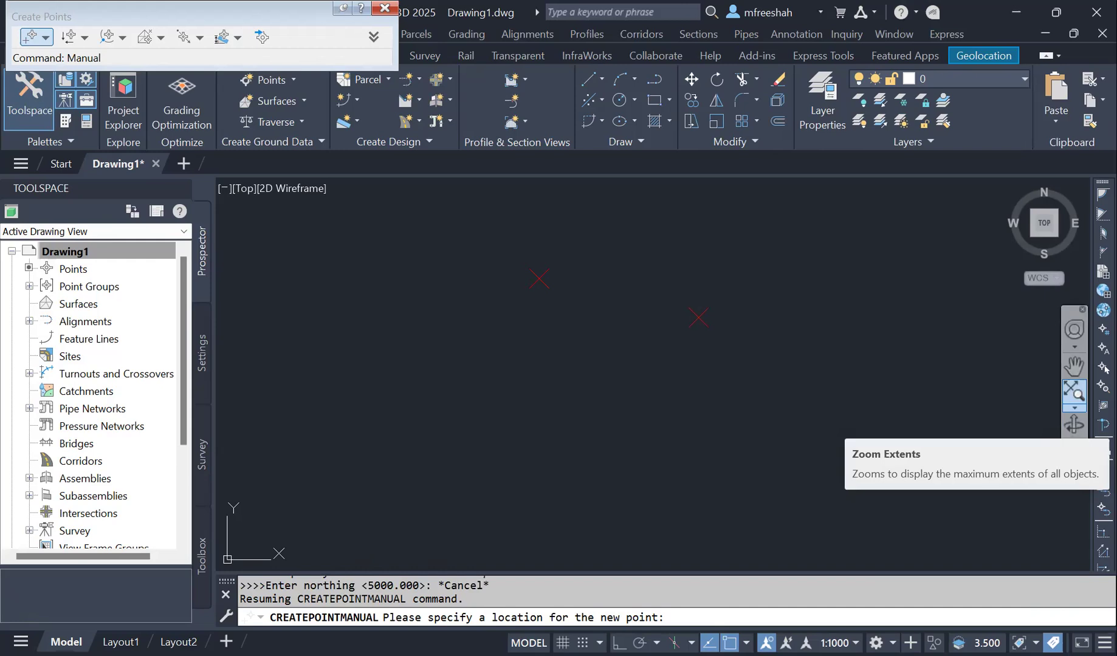
Locate the TR point in the drawing and examine its marker and label up close.
left_click(1075, 392)
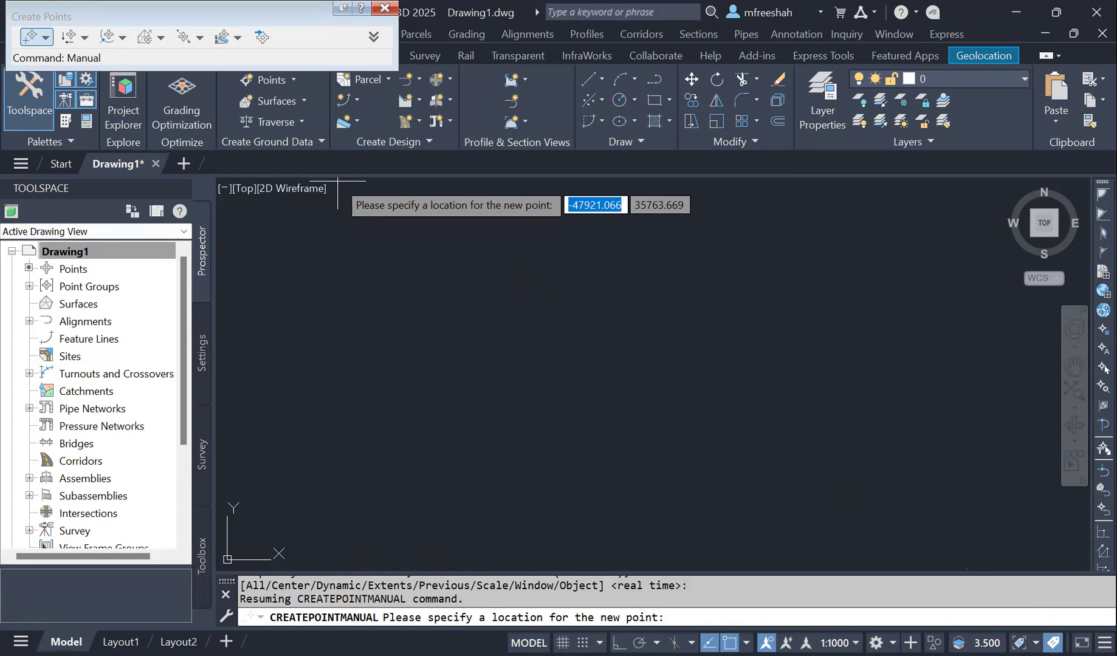
key("Escape")
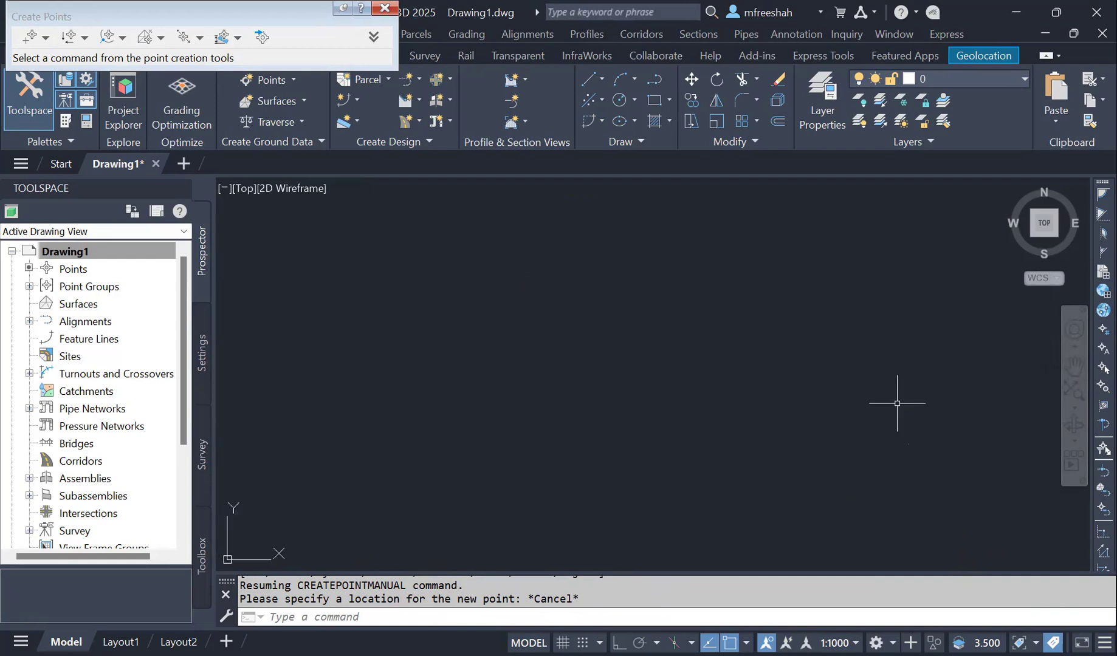
left_click(1074, 365)
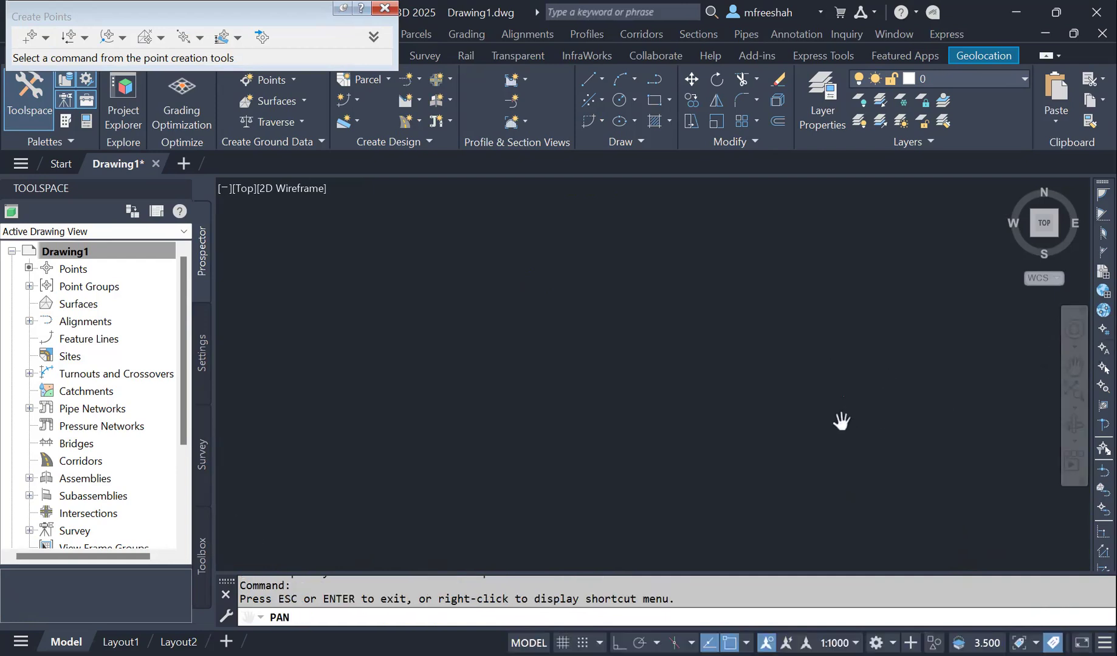
scroll(847, 390, "up", 3)
scroll(844, 381, "up", 3)
scroll(827, 371, "up", 5)
scroll(730, 331, "up", 6)
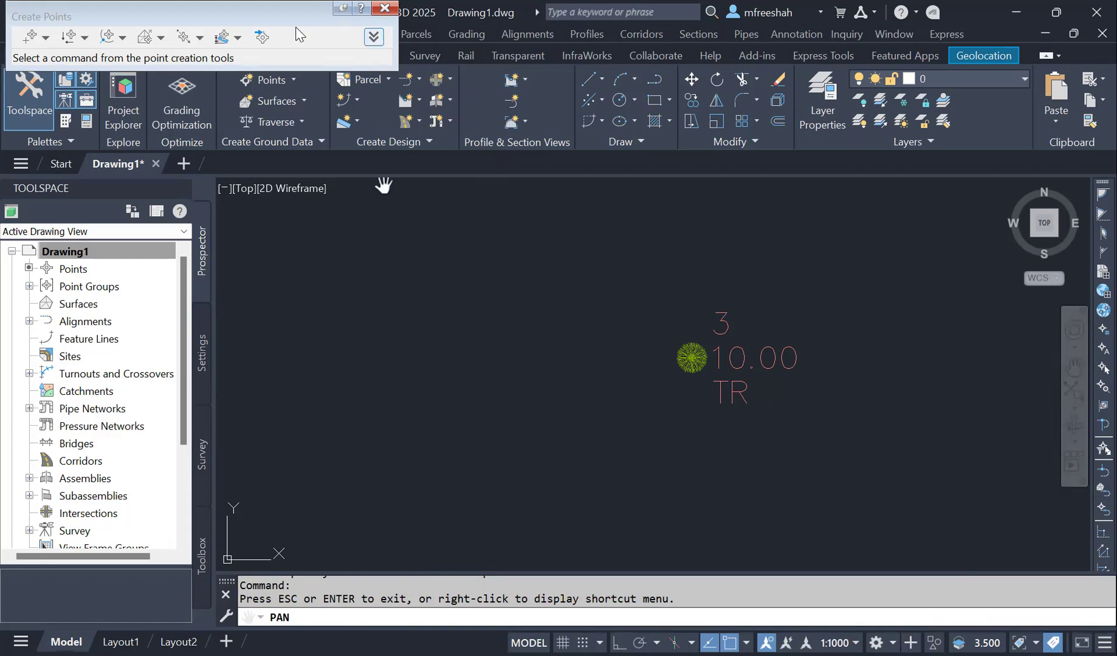
key("Escape")
Create another Northing/Easting point at northing 5005 and easting 2005, with description TR and elevation 20, and close the point creation tool.
left_click(247, 35)
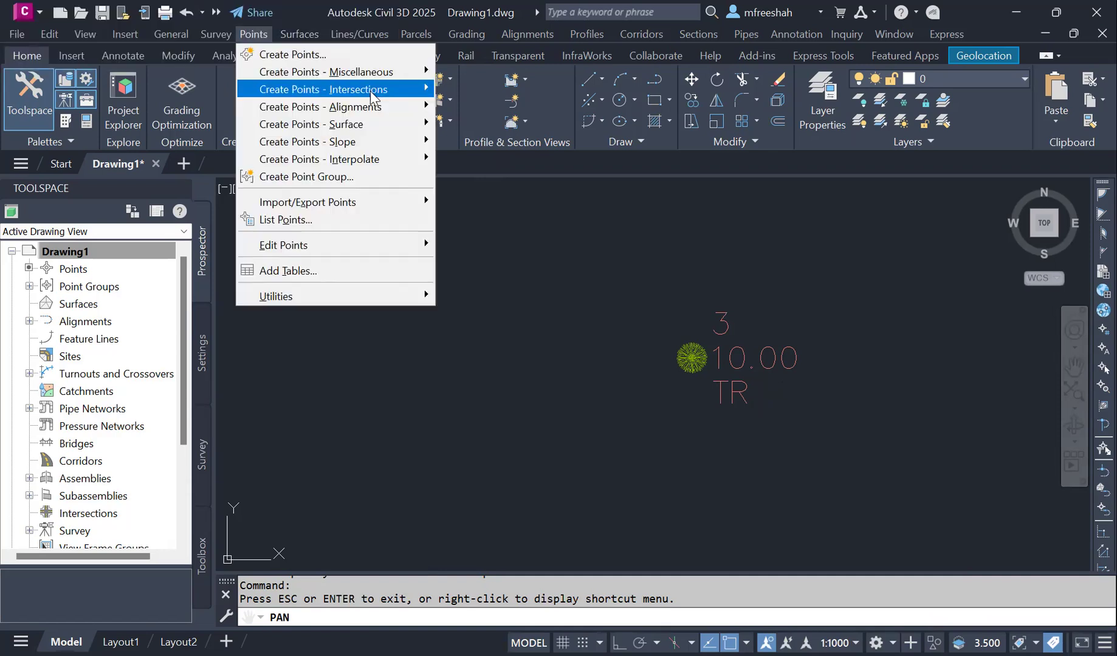
mouse_move(392, 77)
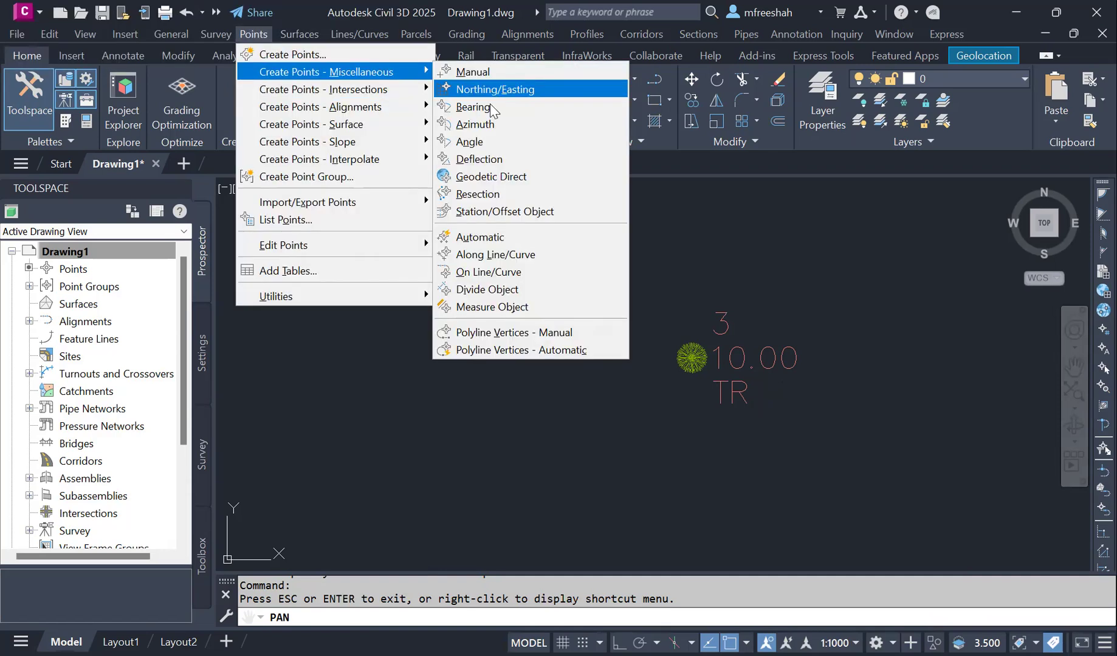
left_click(490, 93)
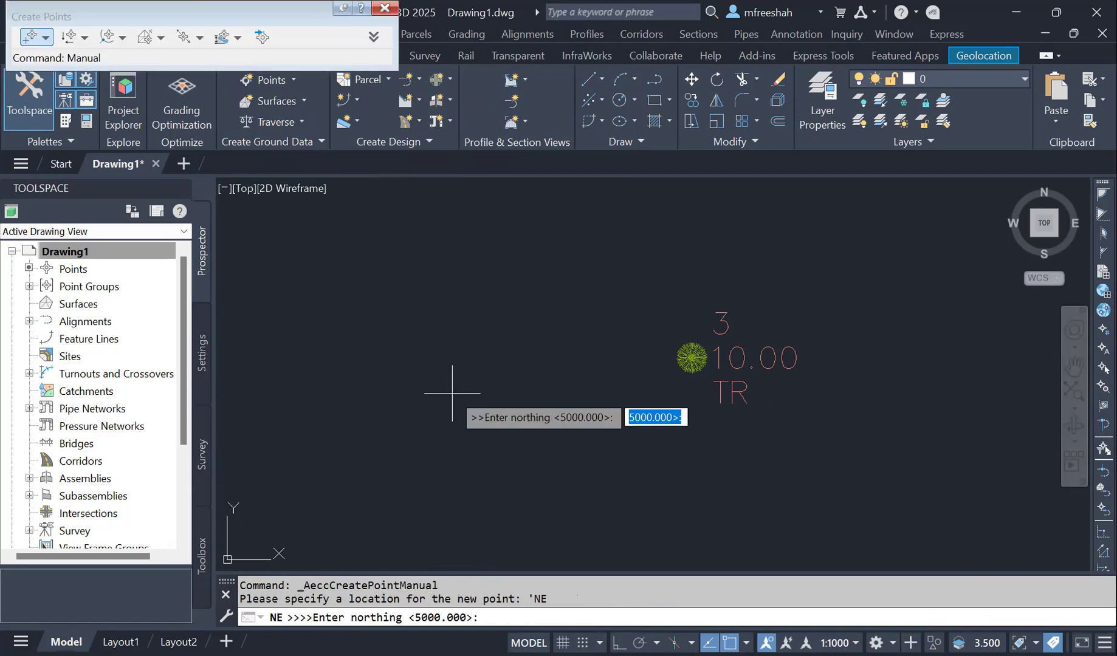
type("500")
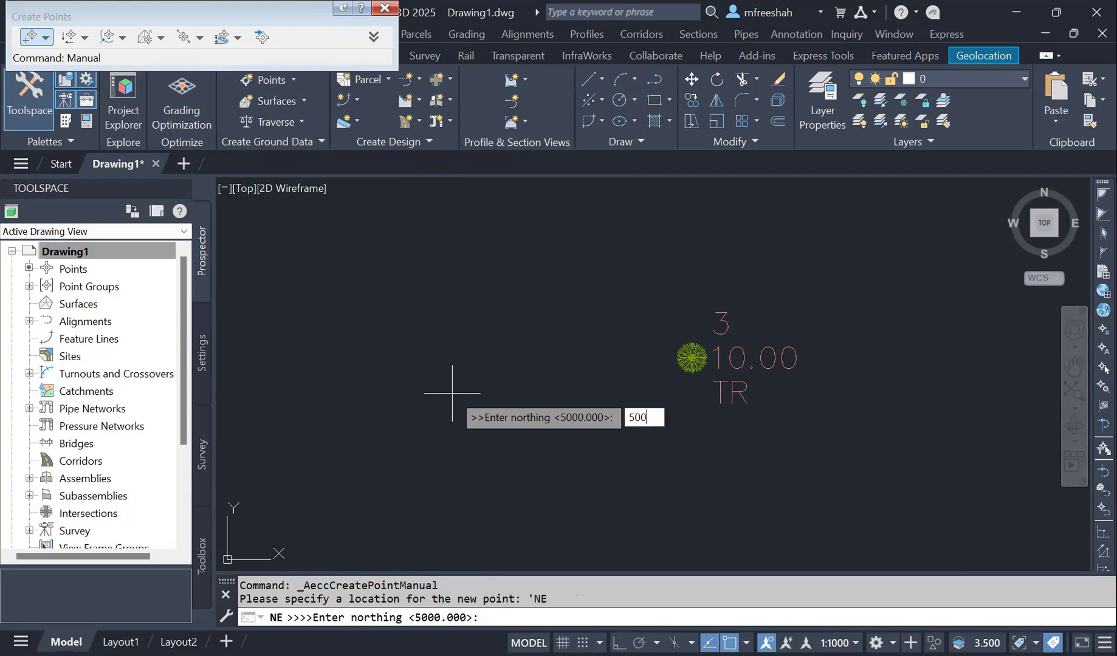
type("5")
key("Return")
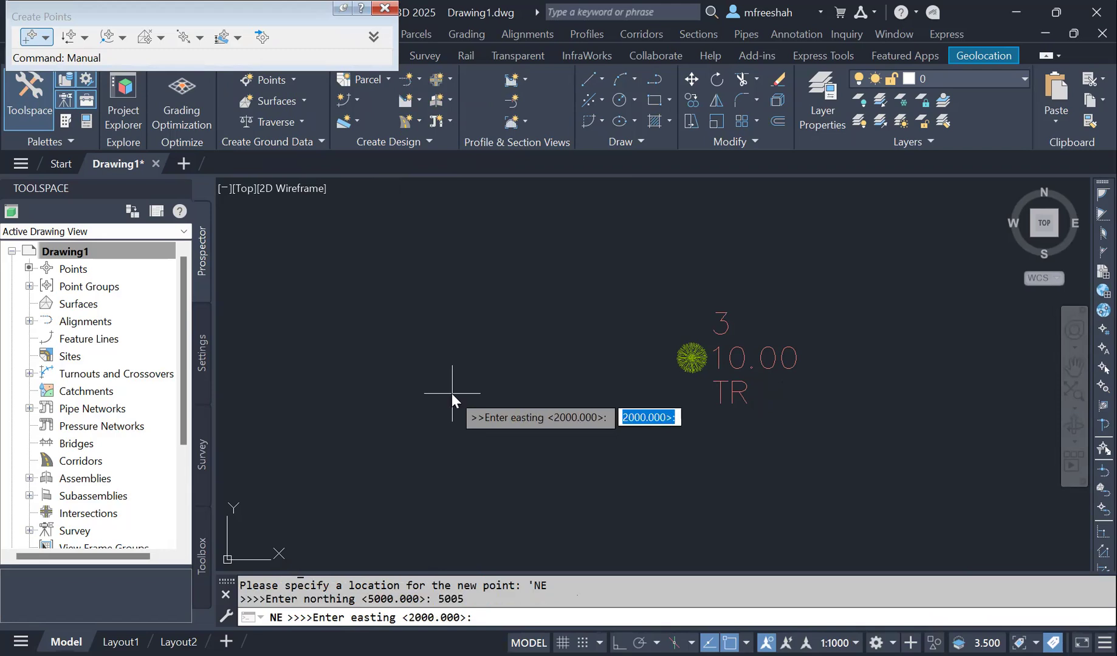
type("2005")
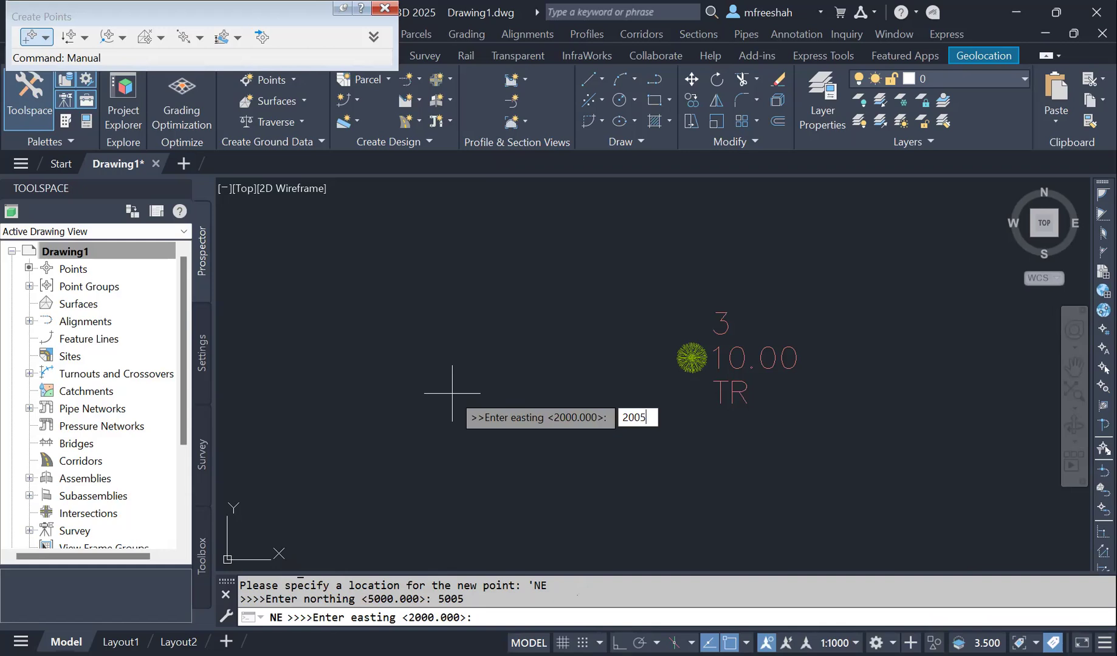
key("Return")
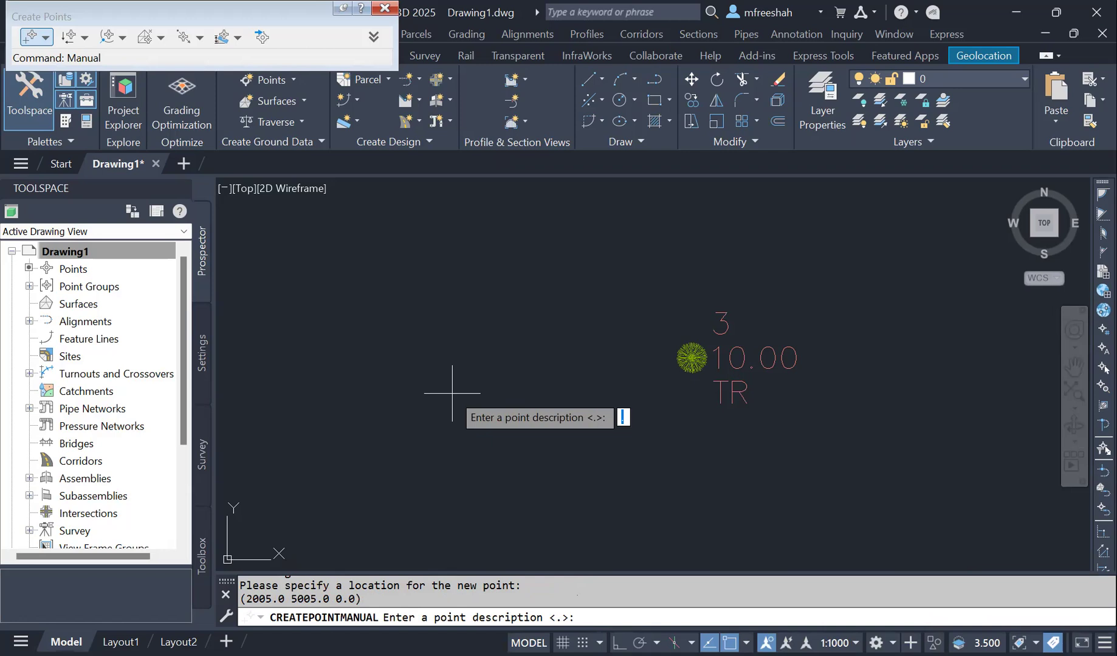
type("TR")
key("Return")
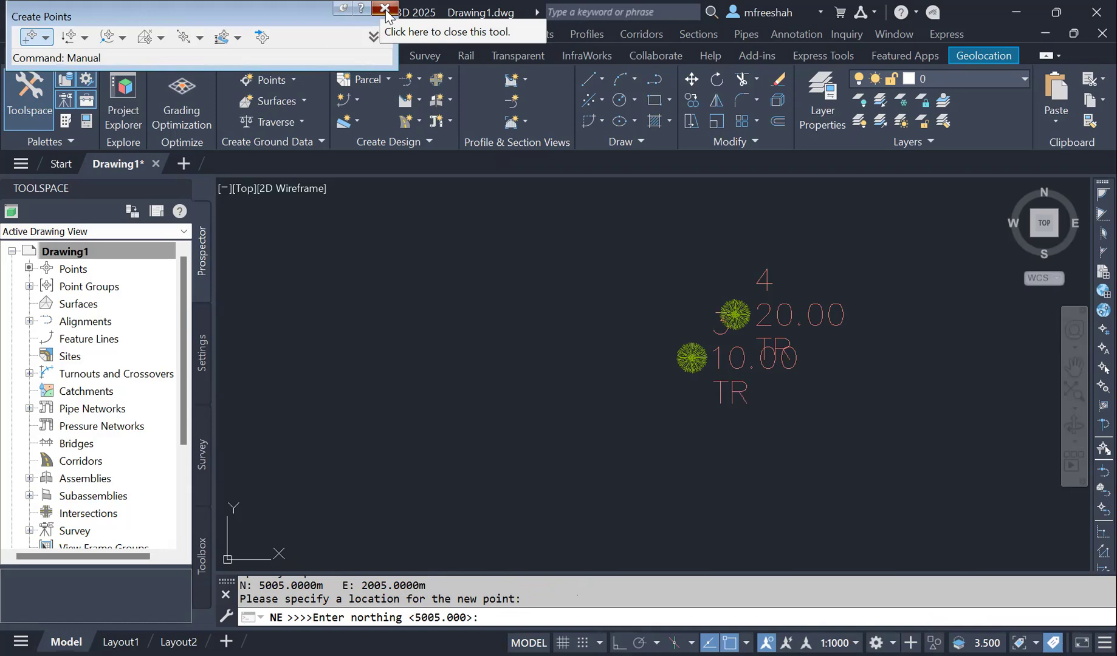
left_click(385, 10)
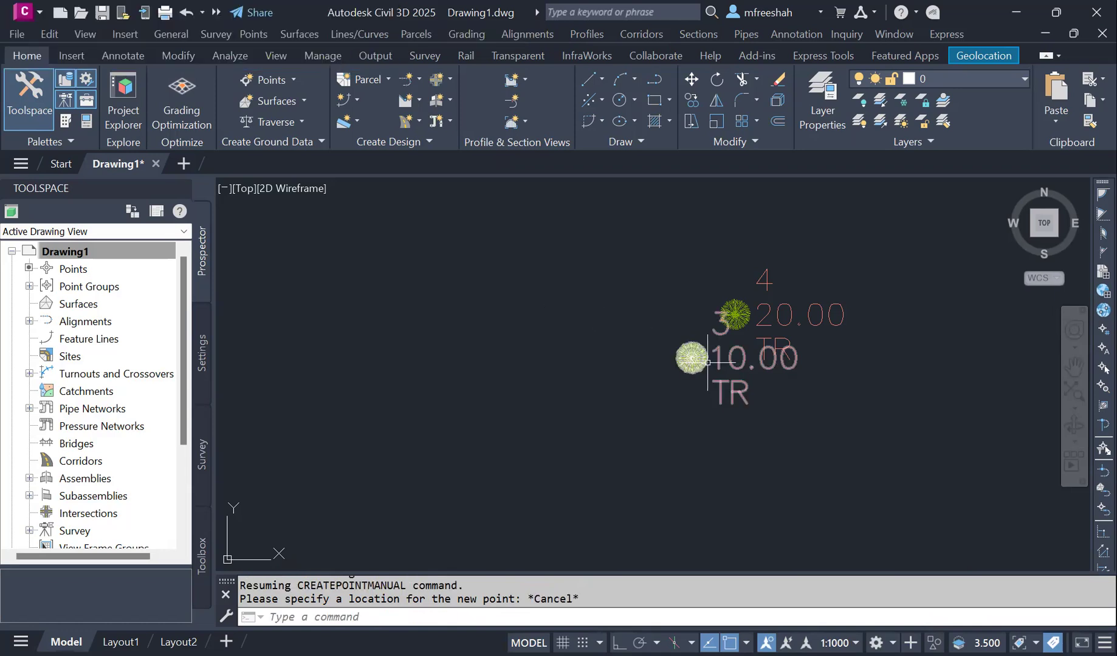
left_click(259, 37)
mouse_move(296, 78)
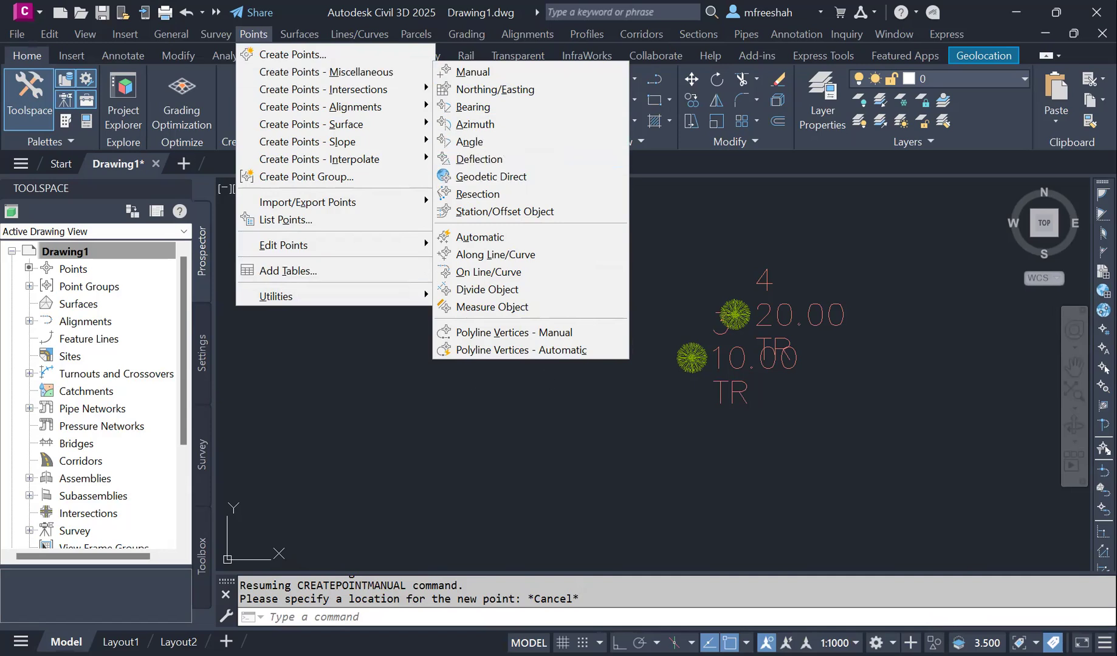
double_click(560, 371)
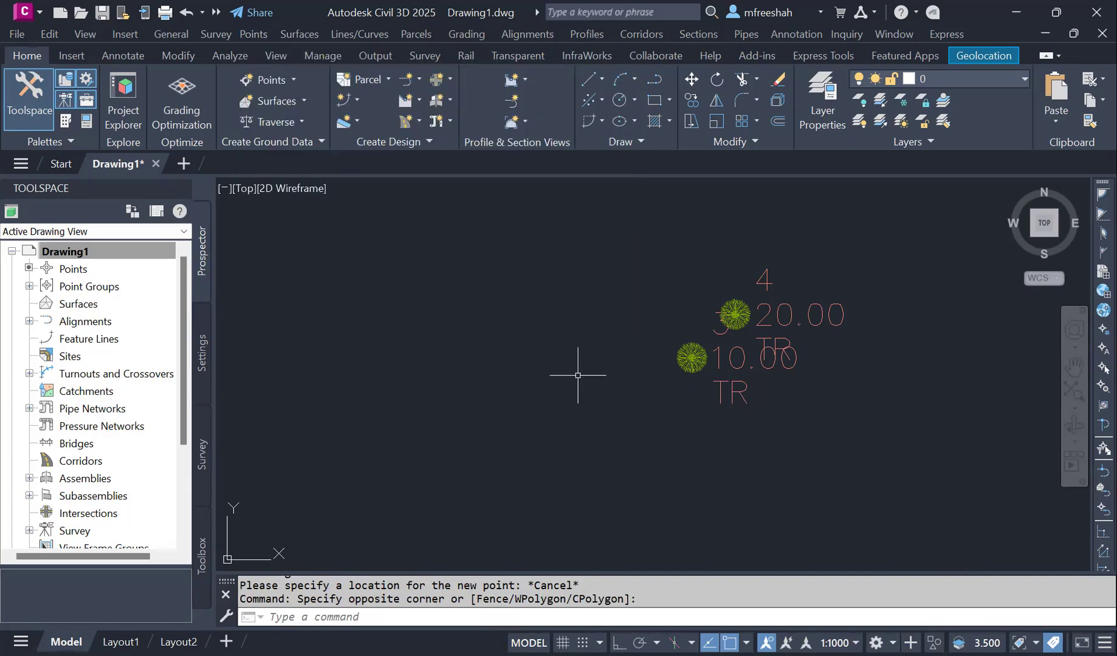
Expand the Point Groups collection of Drawing1 to reach the _All Points group.
scroll(621, 407, "down", 2)
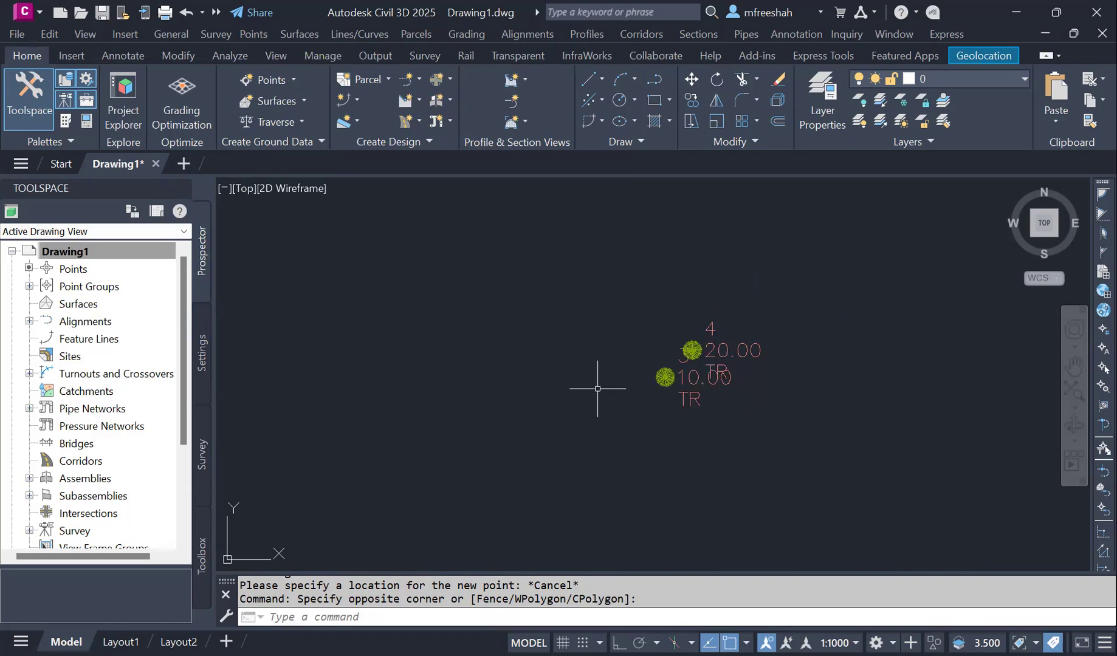
scroll(597, 388, "up", 2)
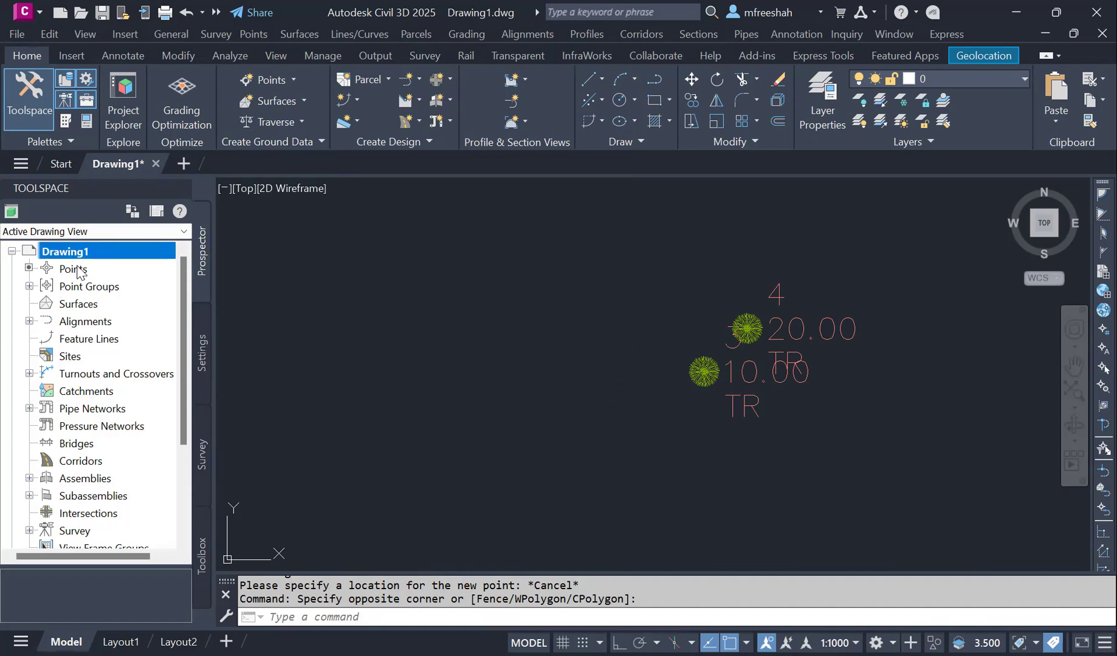
left_click(29, 286)
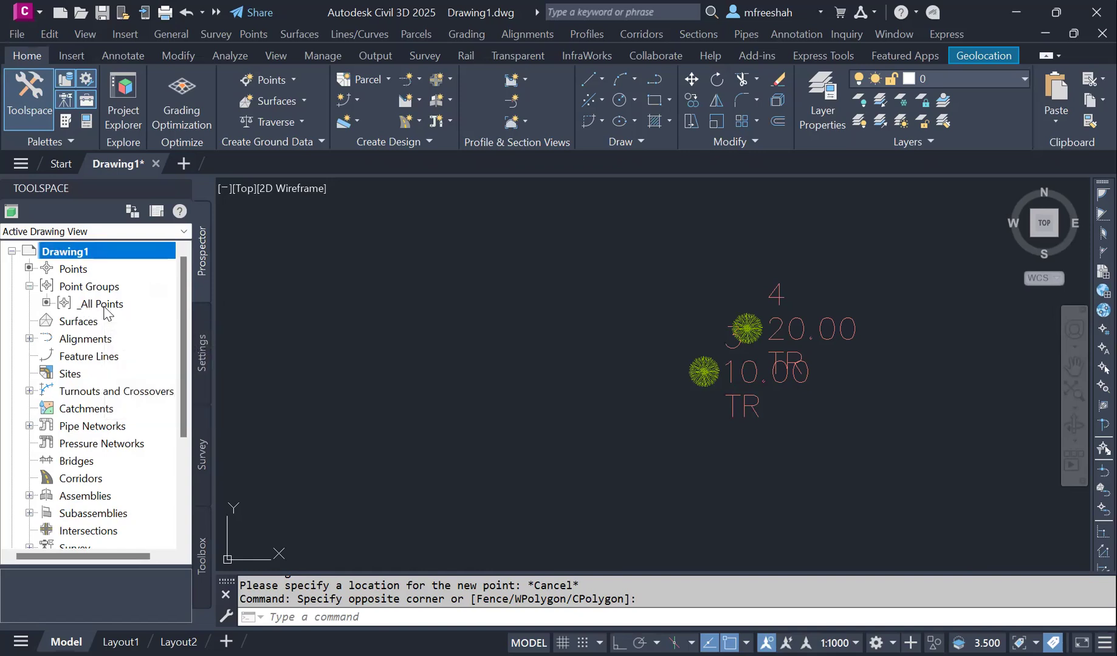
mouse_move(111, 310)
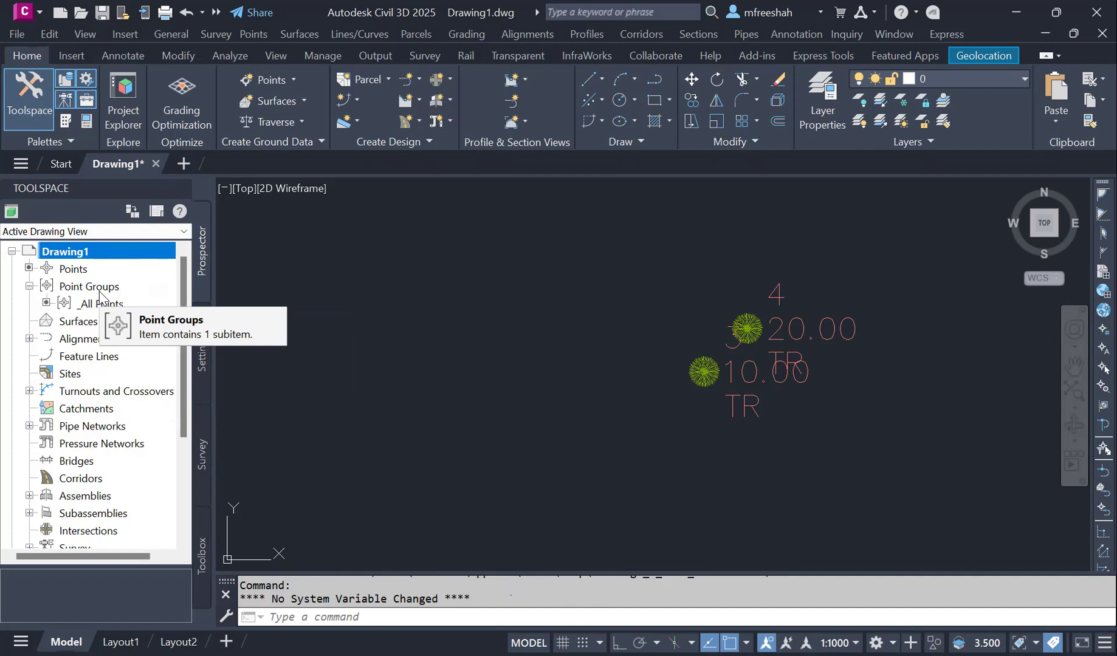
left_click(107, 289)
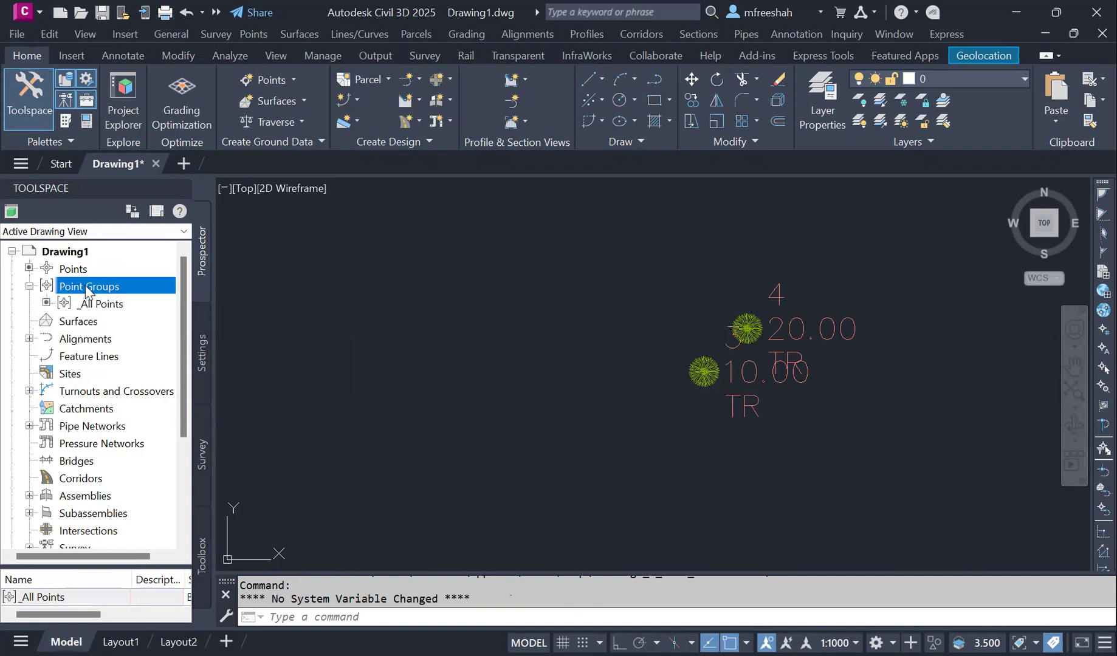
right_click(87, 290)
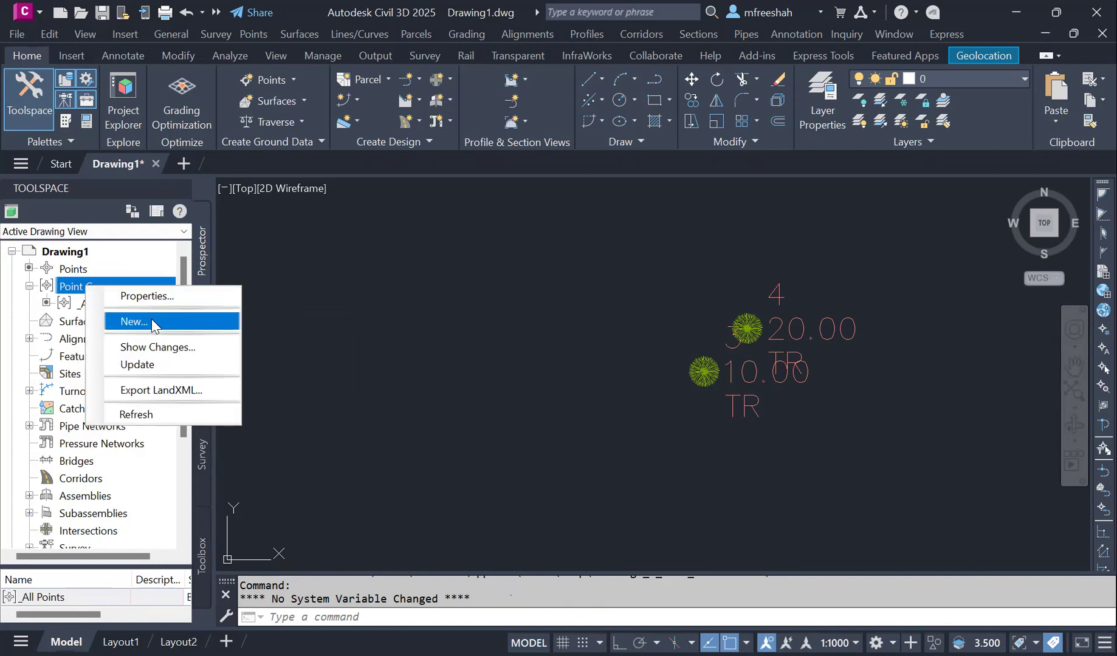
left_click(151, 320)
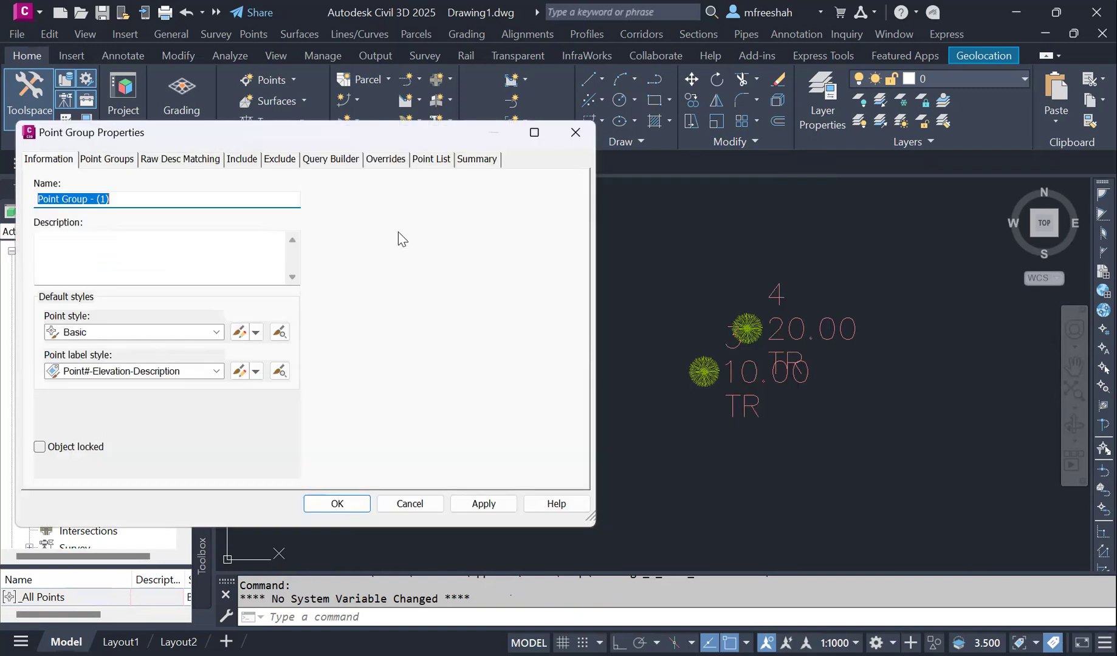
left_click(124, 197)
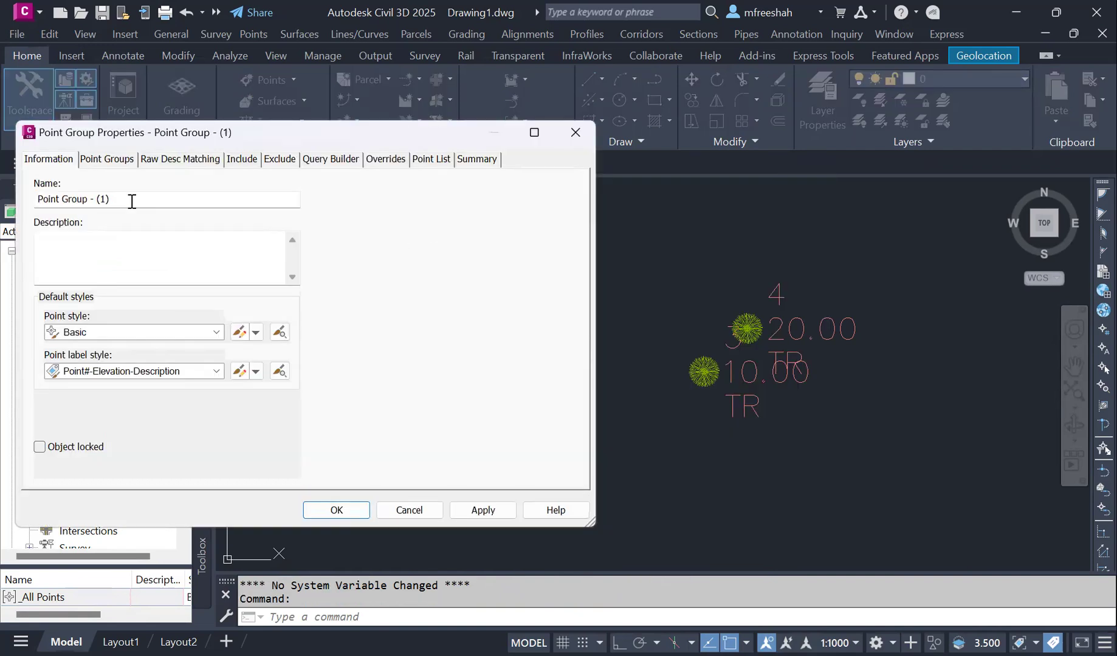
left_click_drag(110, 199, 30, 198)
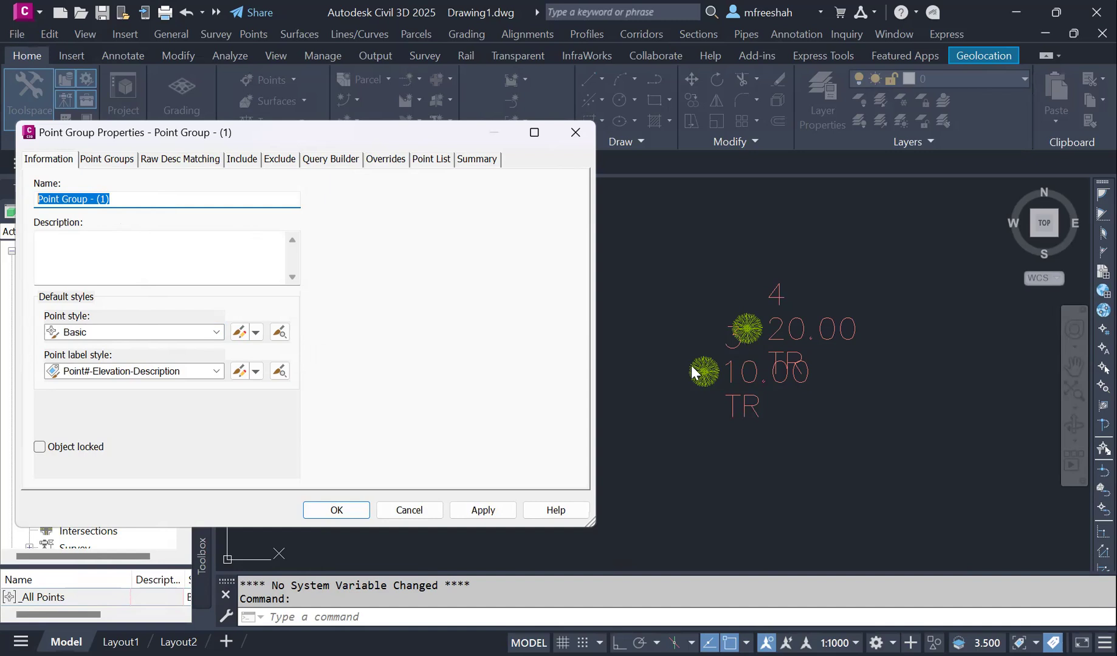
left_click(217, 333)
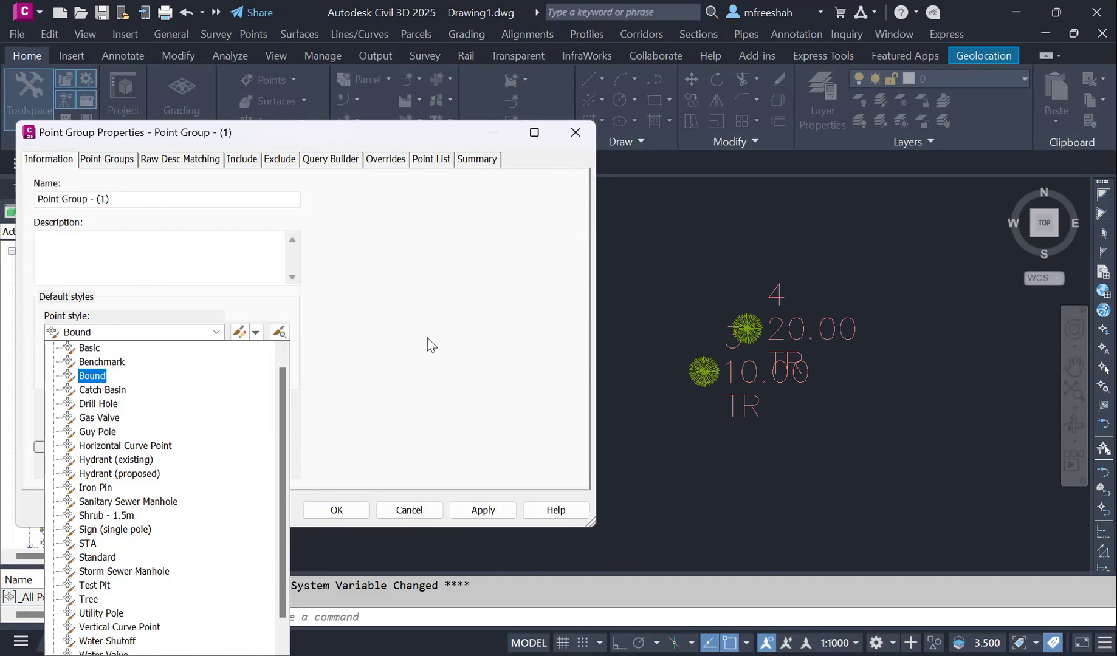
left_click(433, 513)
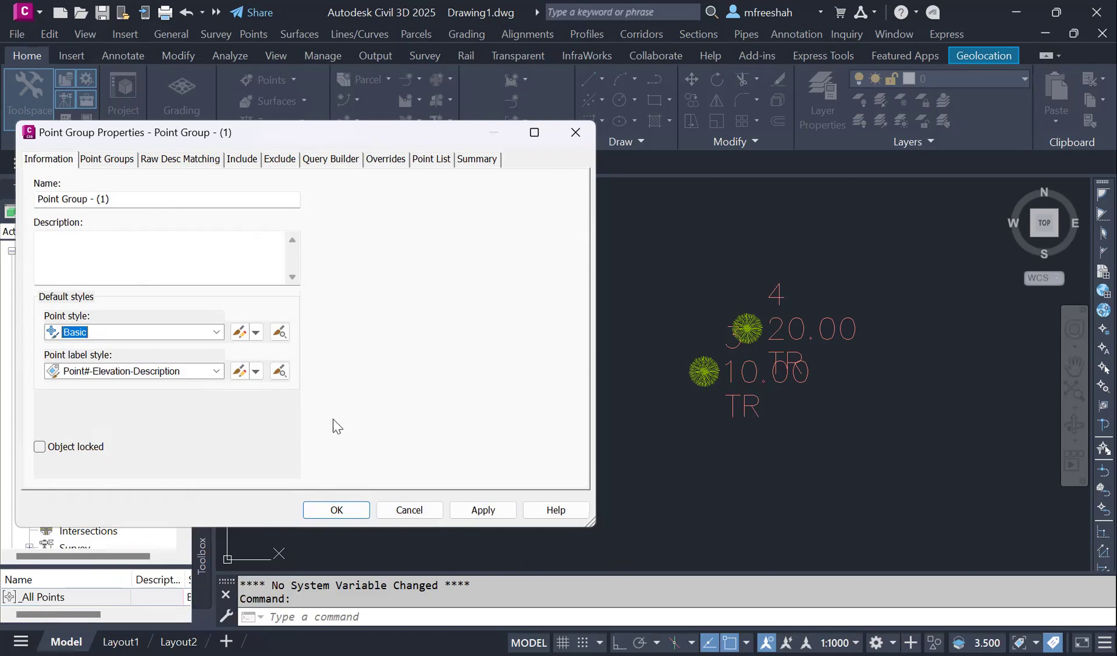
left_click(422, 512)
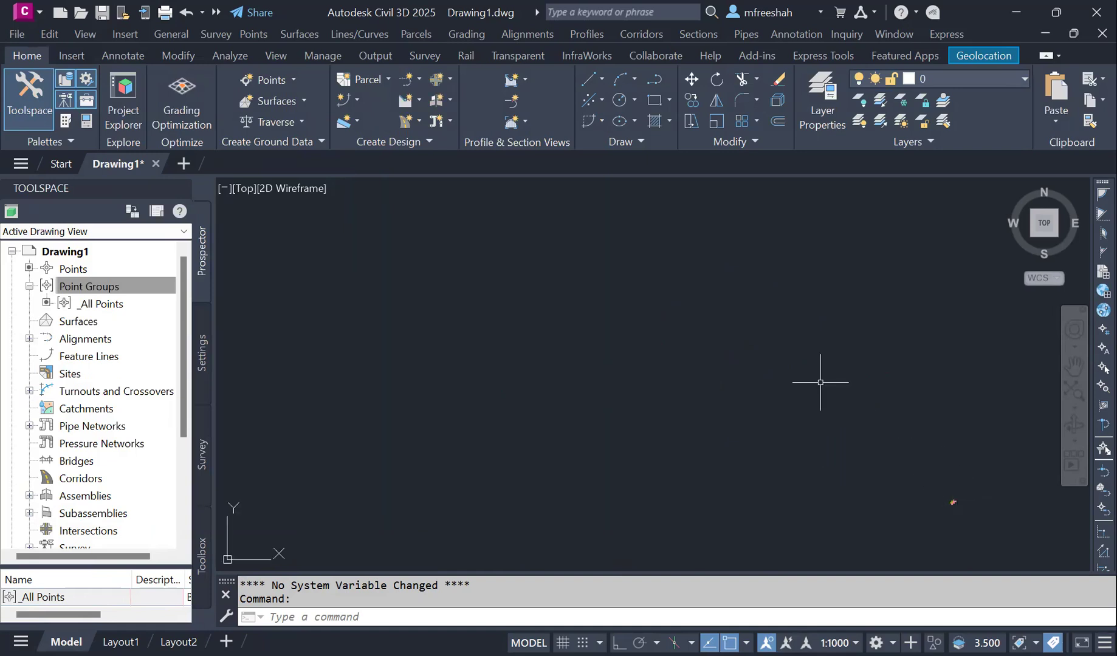
Open the properties of the _All Points group with the R and BLD points in view.
left_click(1072, 393)
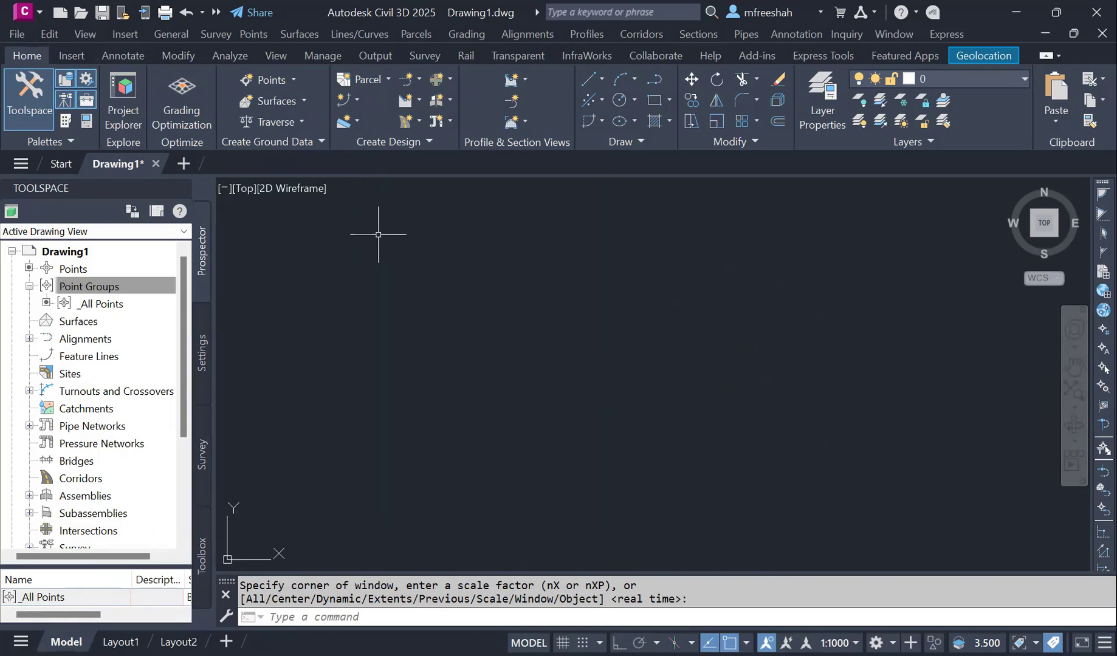
scroll(758, 375, "up", 10)
scroll(696, 323, "up", 4)
left_click(91, 304)
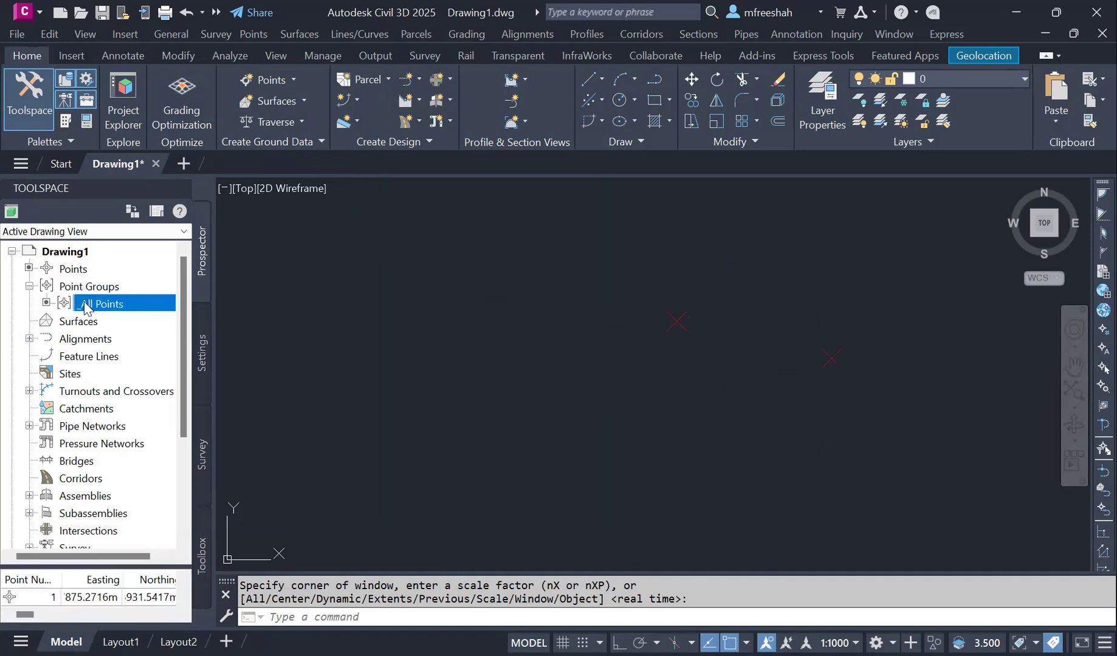
right_click(84, 304)
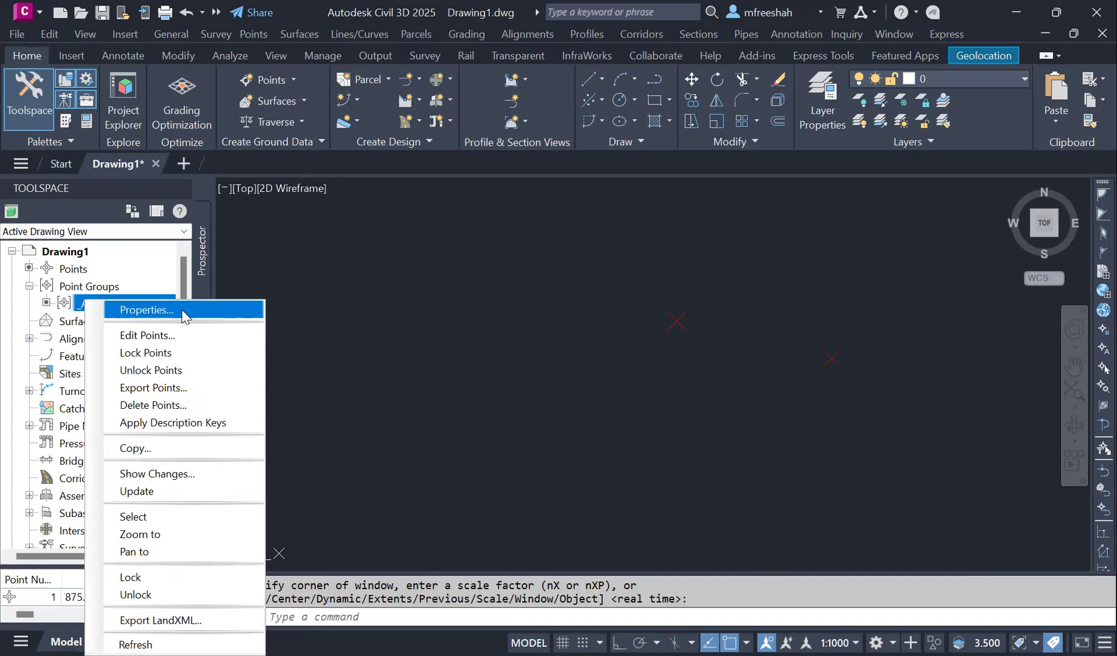
left_click(182, 315)
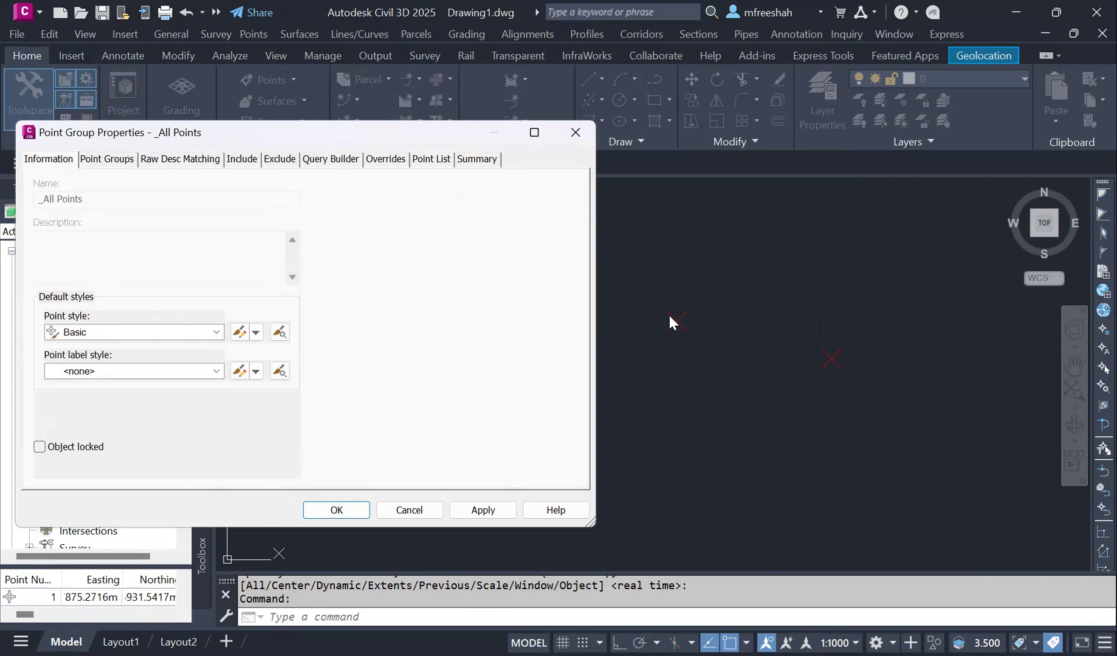
Try the Benchmark and Catch Basin point styles on the _All Points group, applying each one to the drawing.
left_click(216, 333)
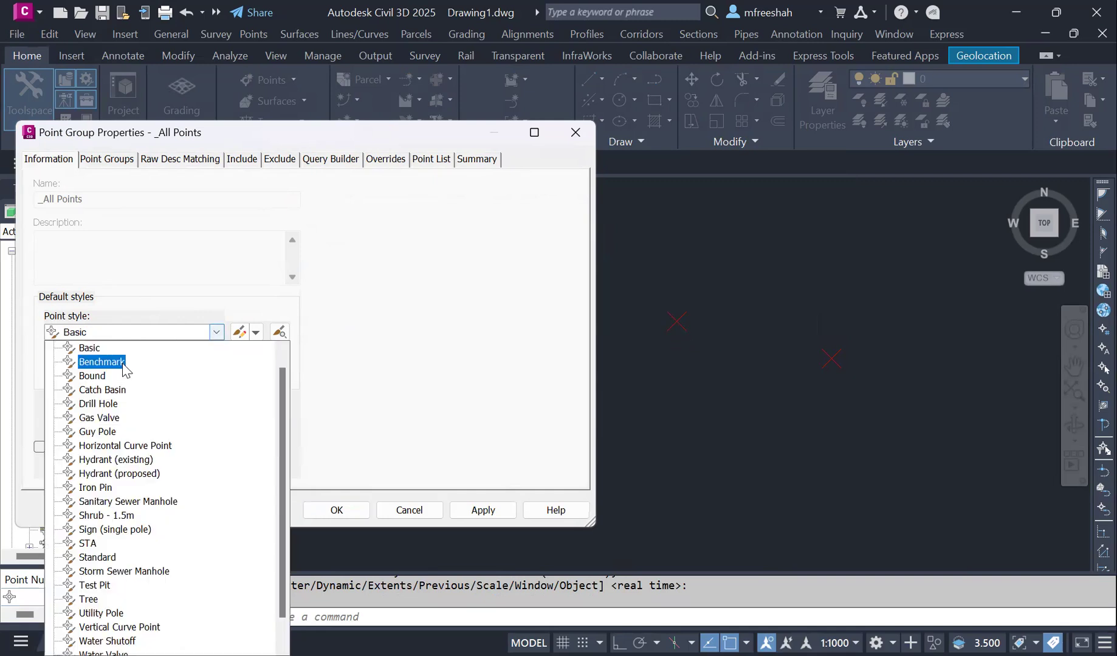
left_click(382, 436)
left_click(497, 508)
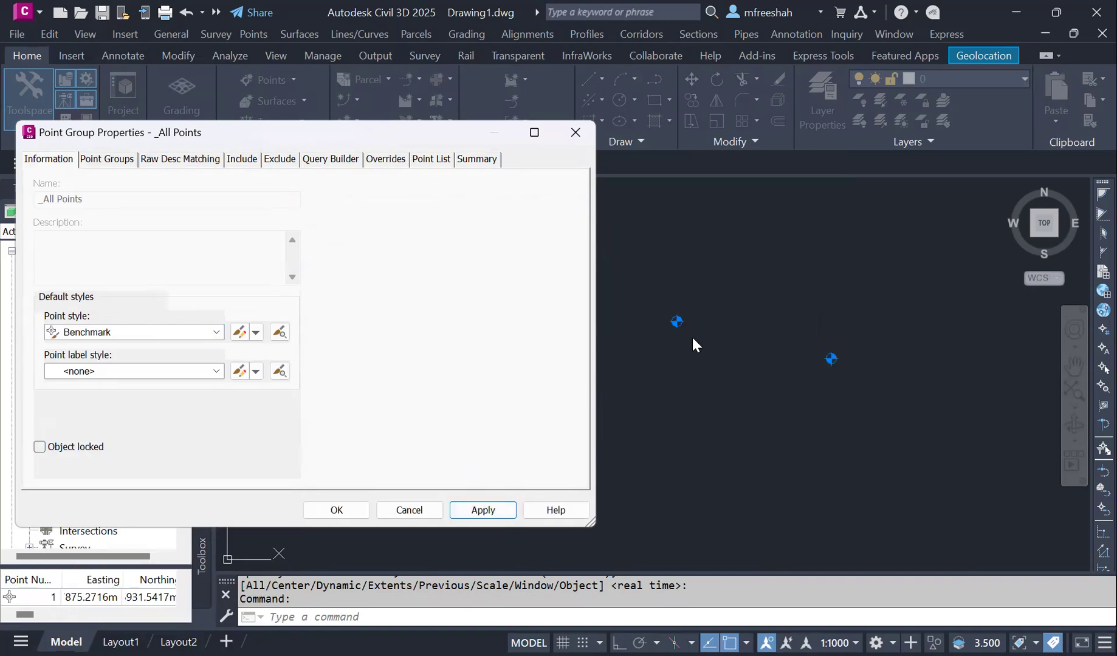
left_click(192, 334)
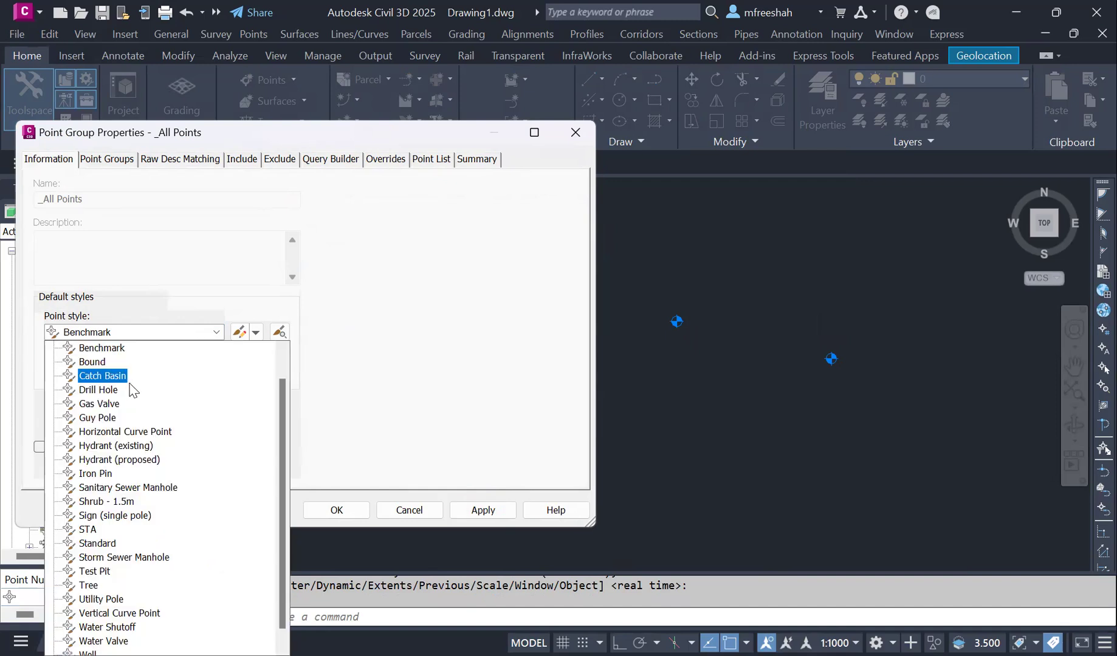
left_click(110, 377)
left_click(481, 511)
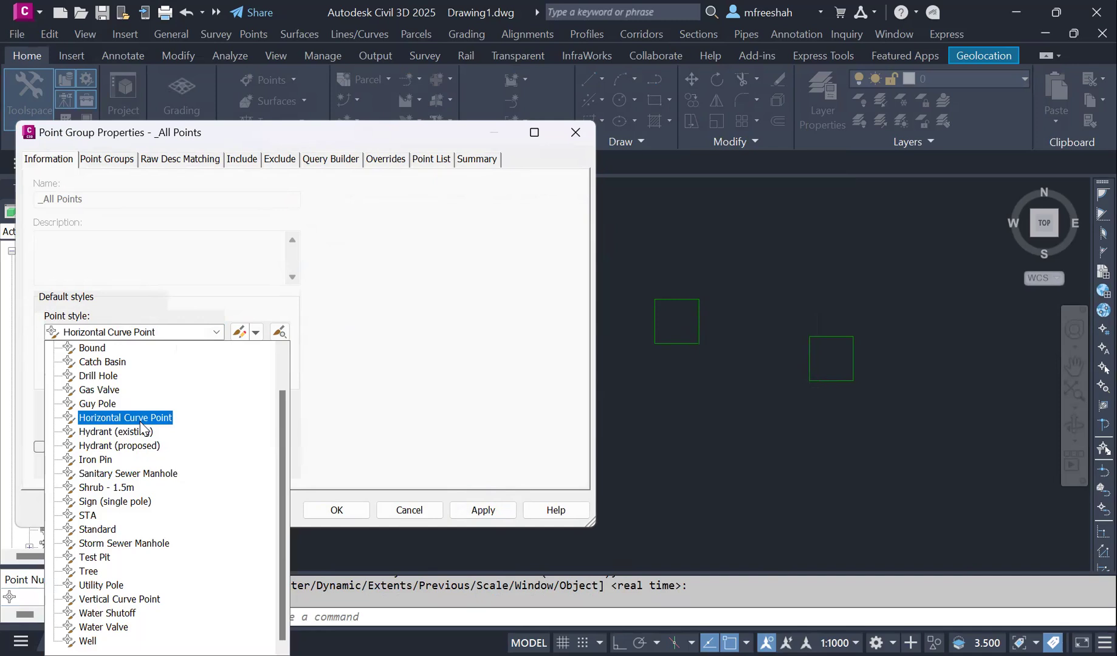
Try the Horizontal Curve Point and Tree point styles on the _All Points group, applying each one.
left_click(140, 421)
left_click(503, 511)
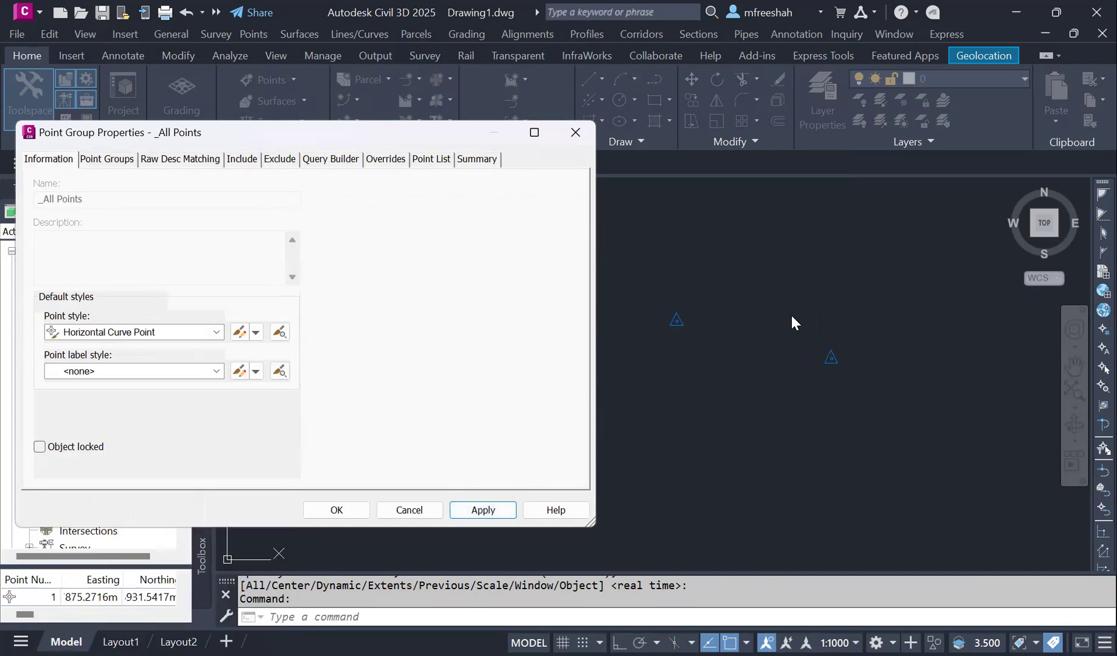
left_click(178, 334)
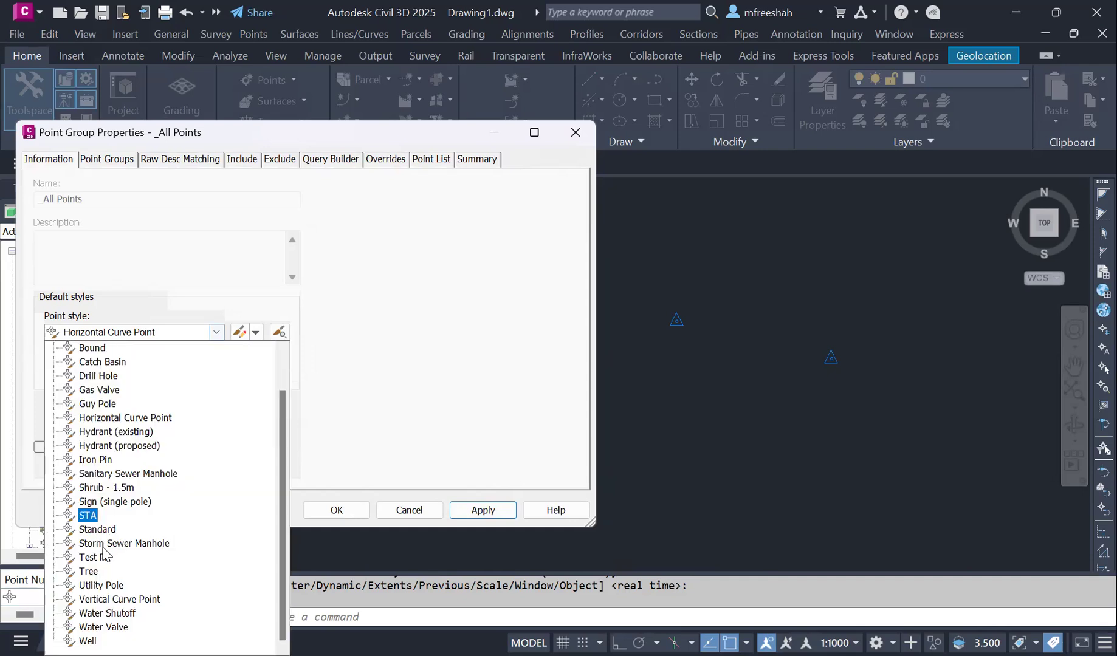
left_click(482, 509)
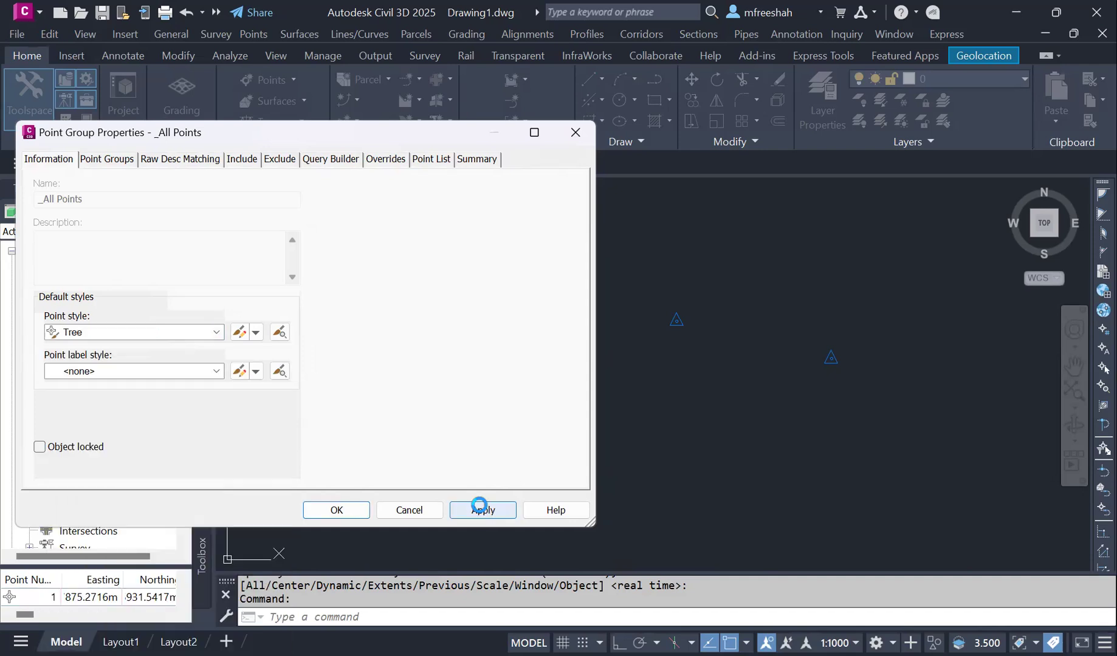
Set the default point style of the _All Points group to Utility Pole and apply it.
left_click(130, 333)
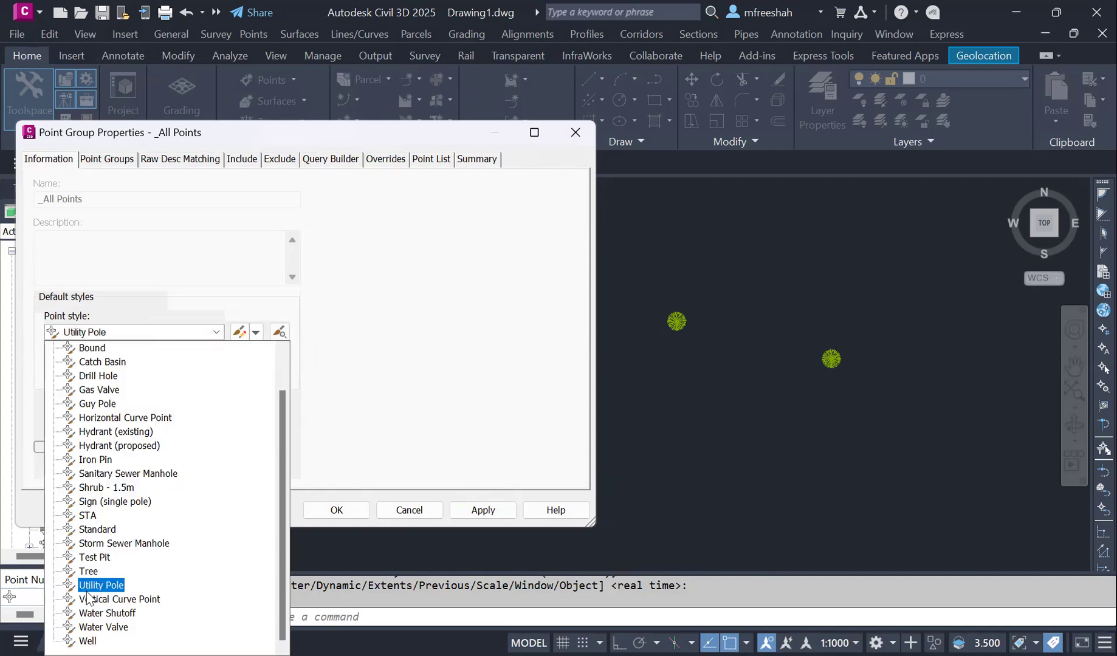
left_click(480, 516)
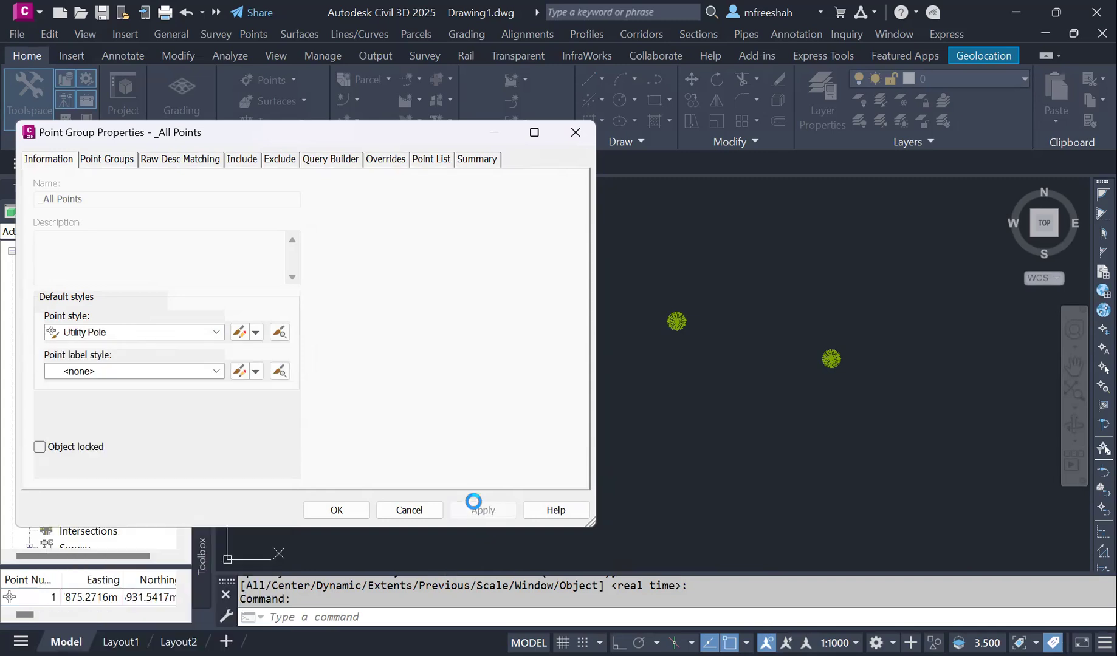
left_click(482, 509)
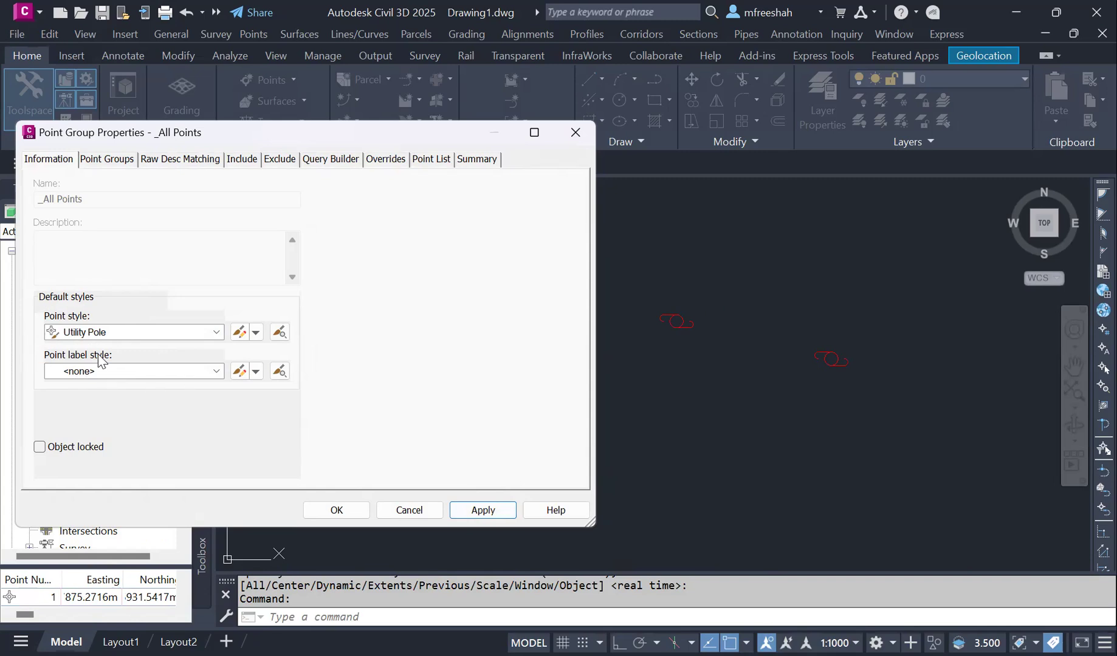
Try the Description Only and Elevation and Description label styles on the _All Points group, applying each one.
left_click(129, 372)
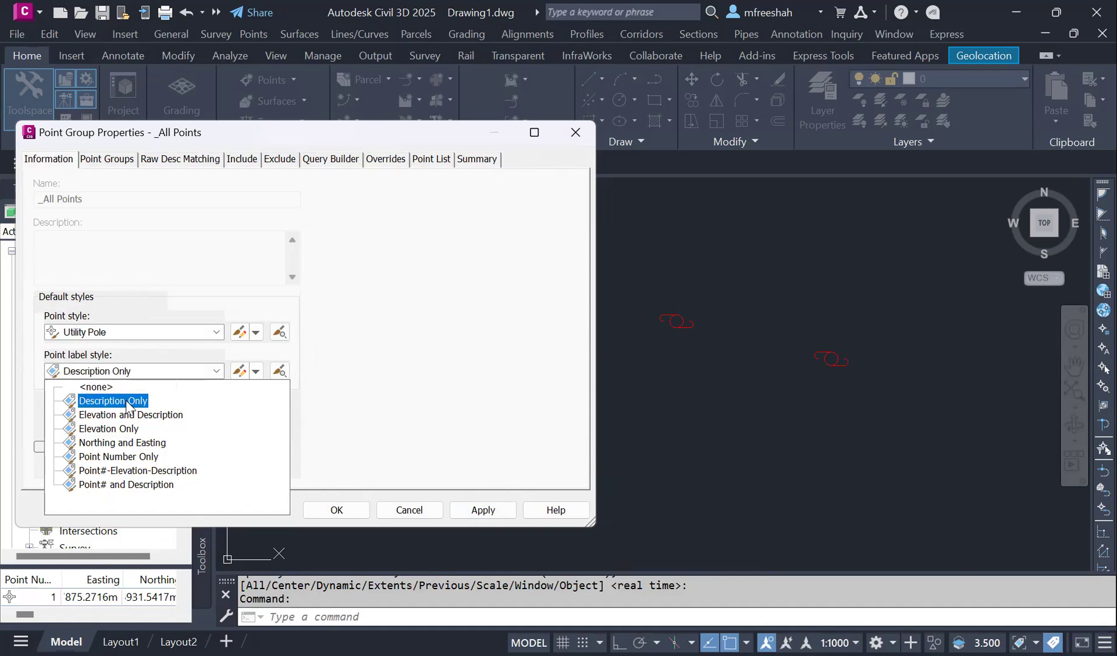
left_click(483, 509)
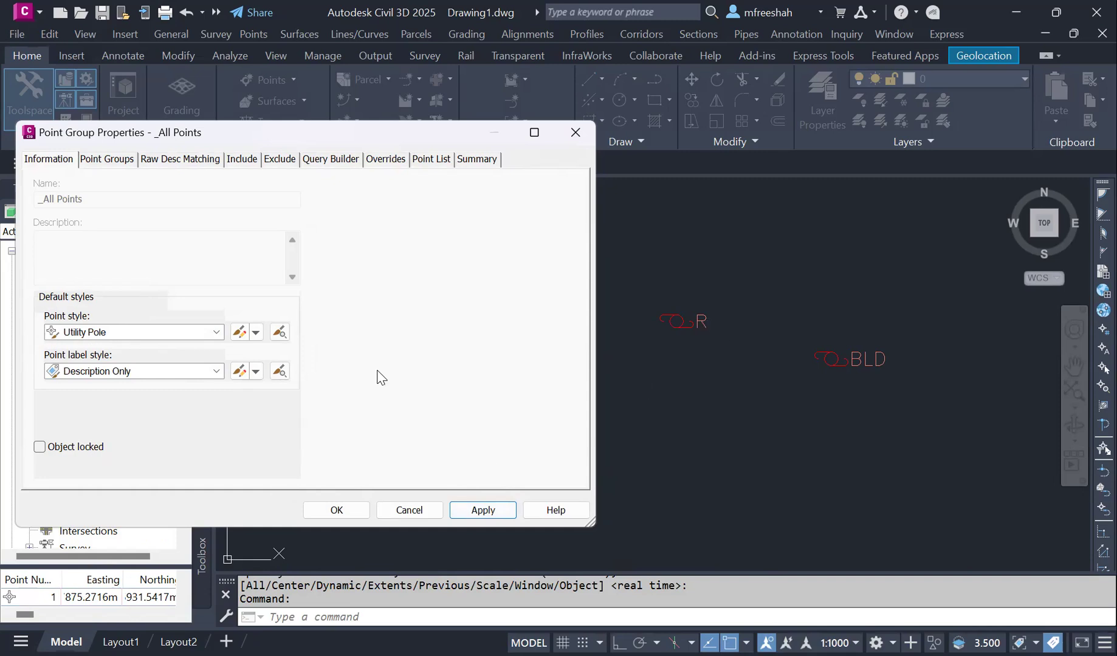
left_click(158, 376)
left_click(112, 415)
left_click(477, 510)
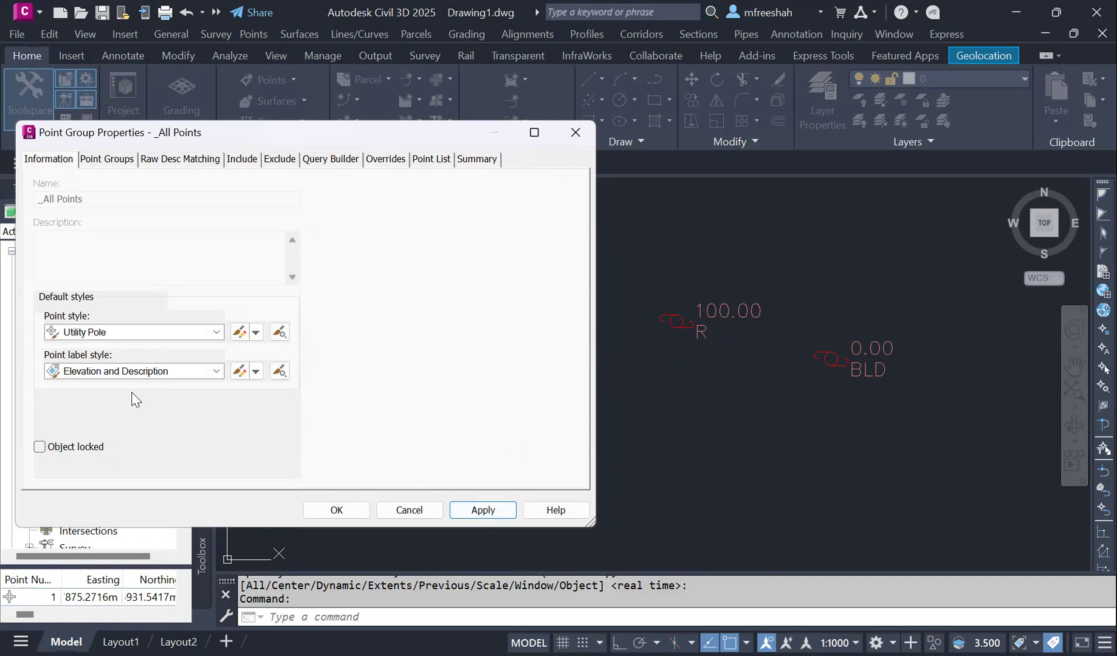
Apply the Northing and Easting point label style to the _All Points group, followed by Point# and Description.
left_click(90, 377)
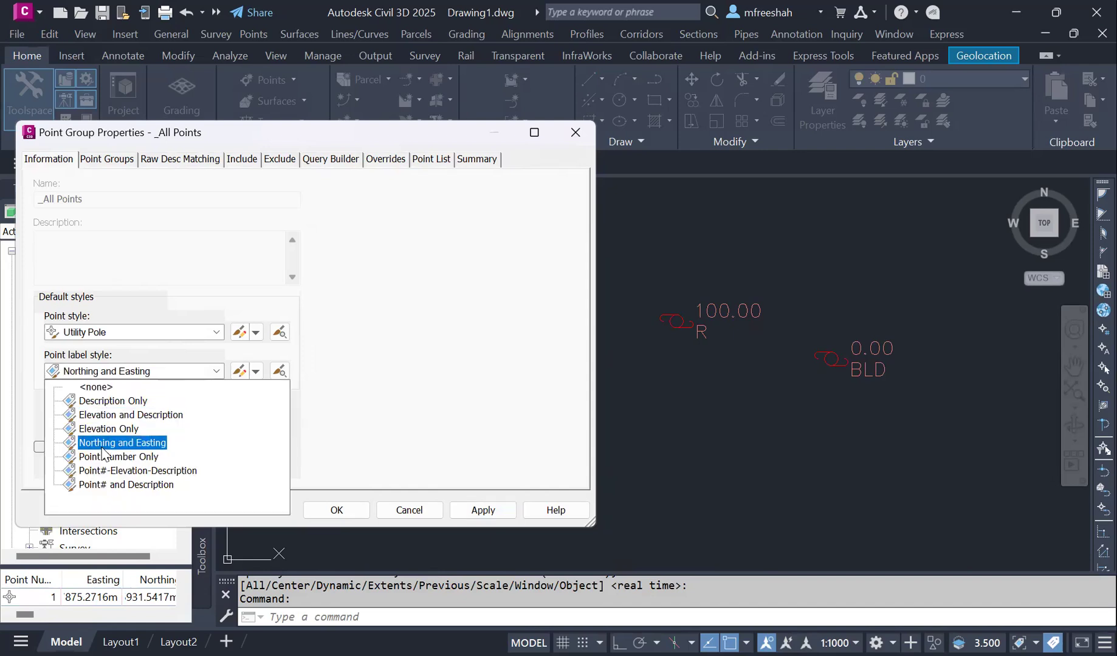
left_click(485, 508)
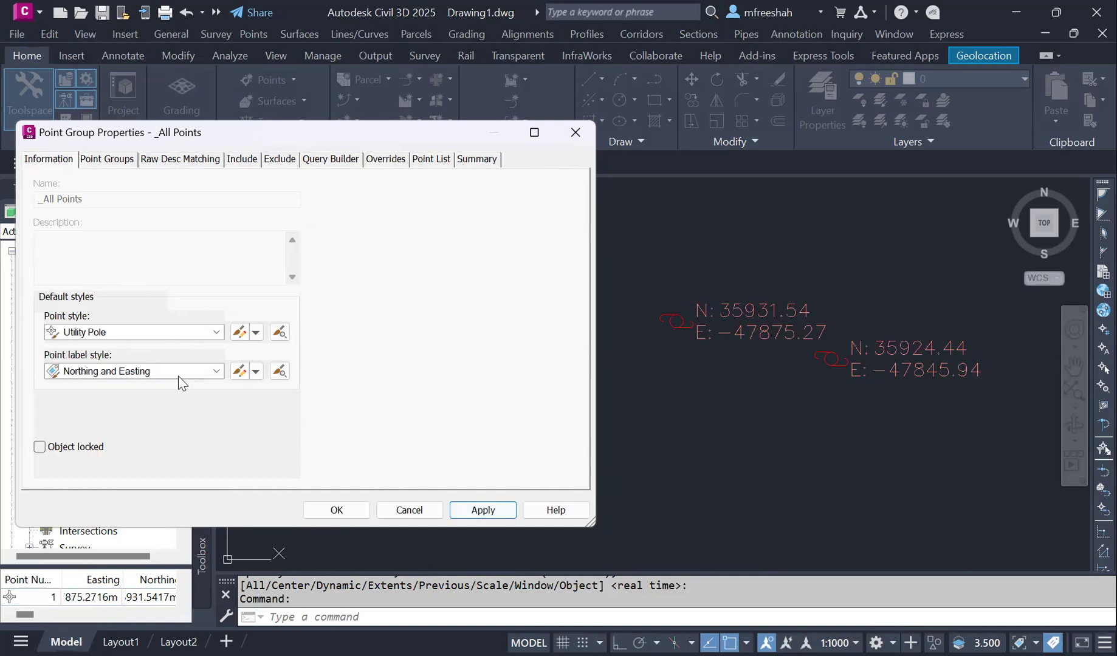
left_click(140, 371)
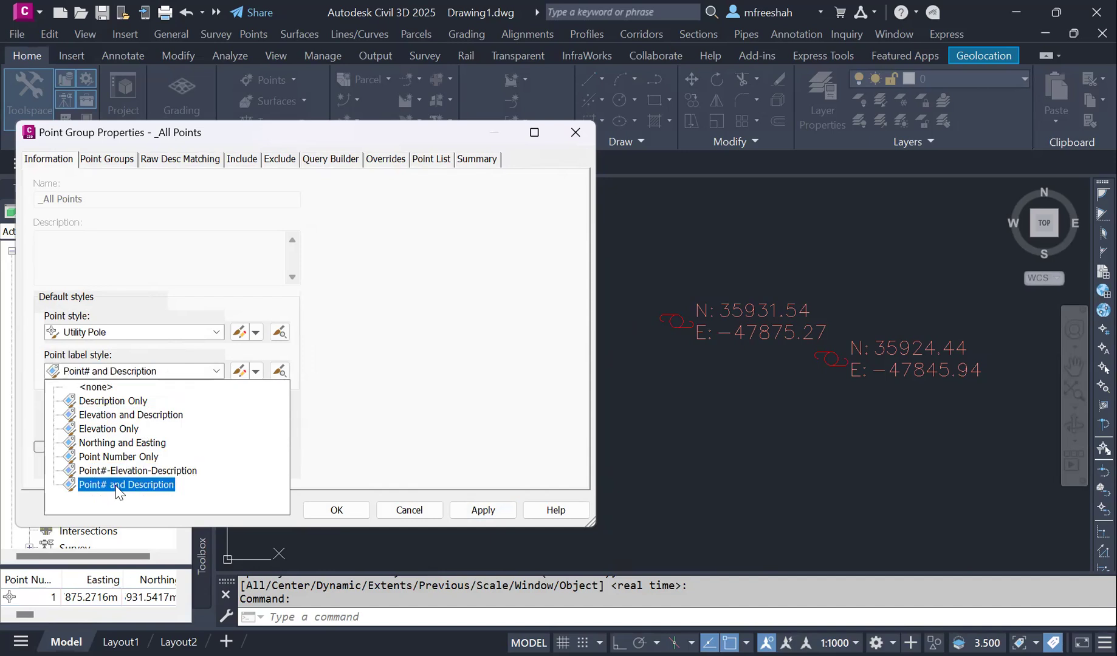
left_click(115, 486)
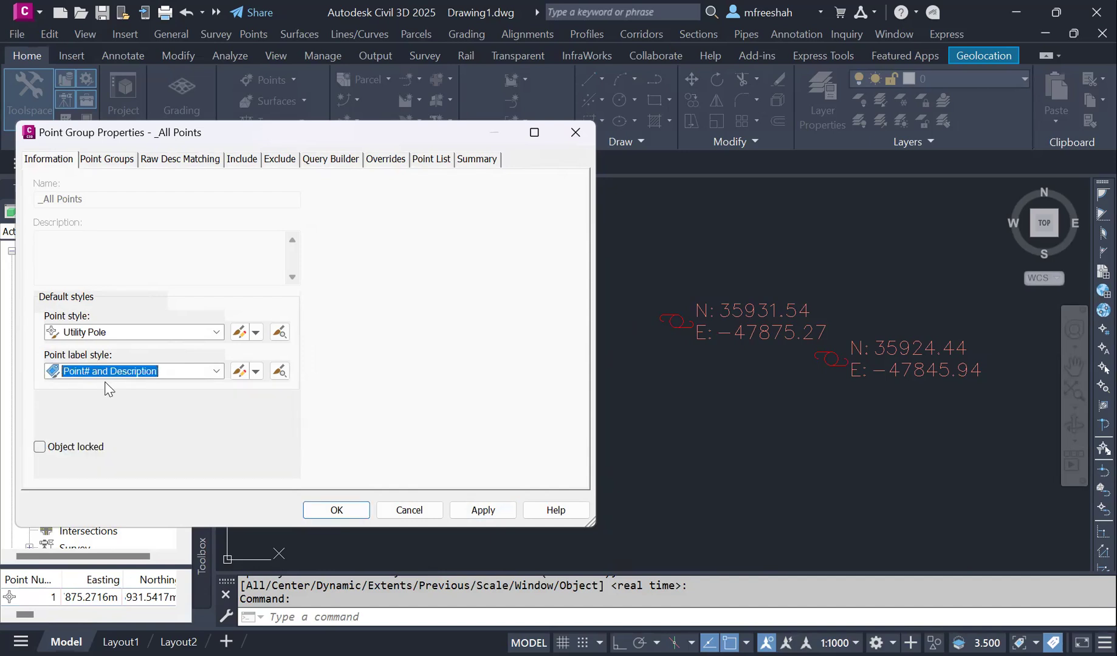
left_click(484, 511)
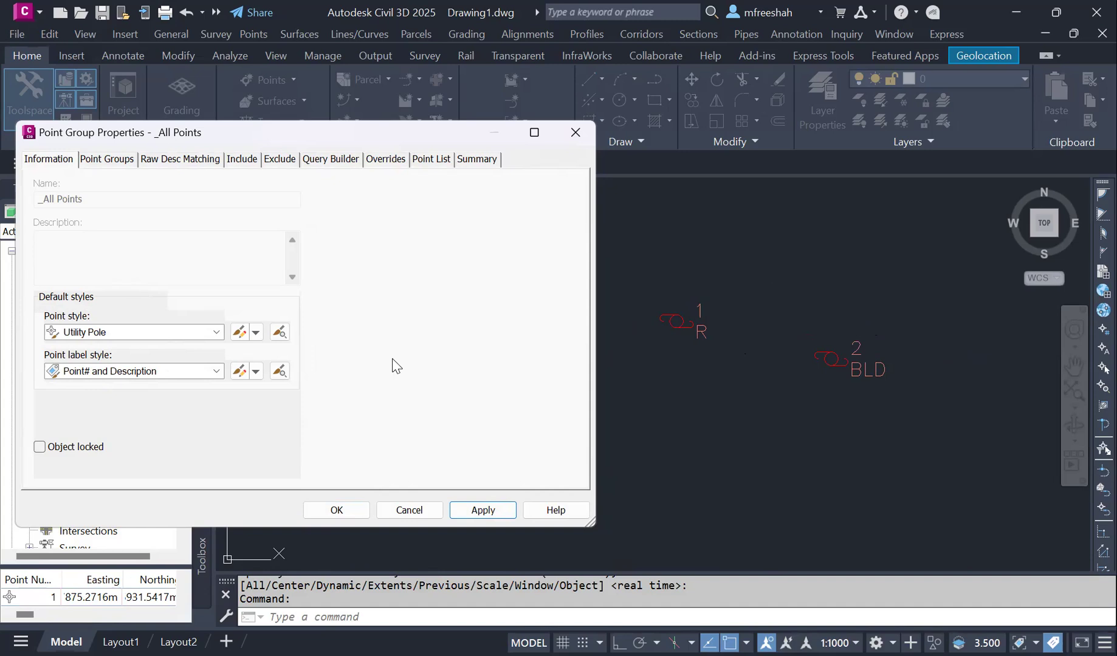
Set the default point style of the _All Points group to Bound and accept the group properties.
left_click(151, 333)
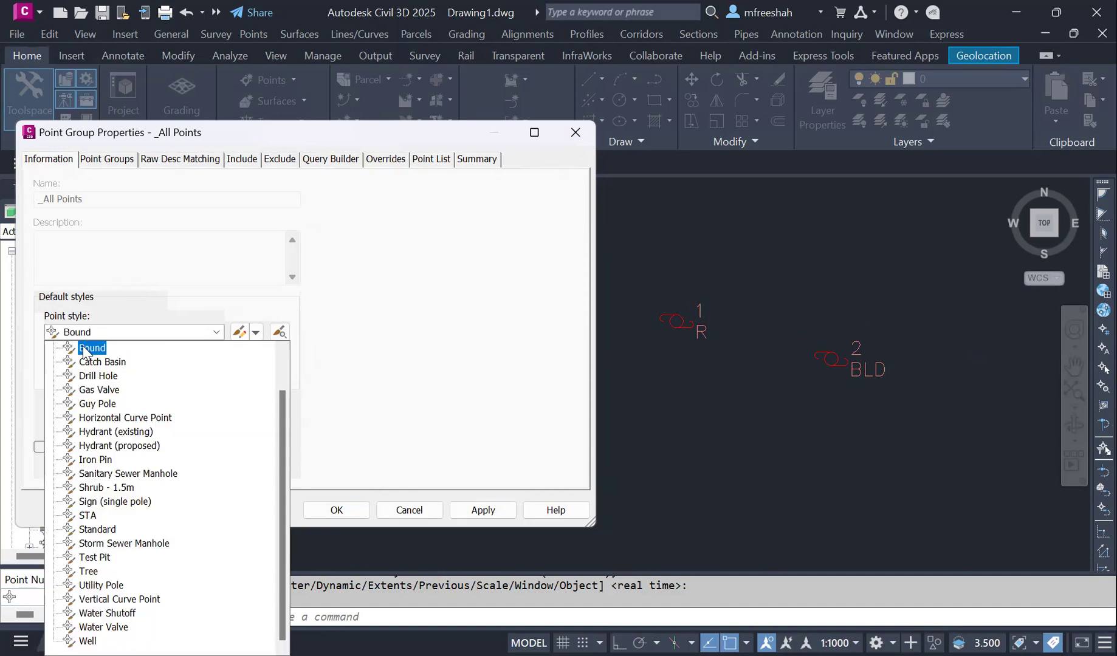
scroll(89, 361, "up", 1)
scroll(90, 360, "down", 1)
left_click(85, 350)
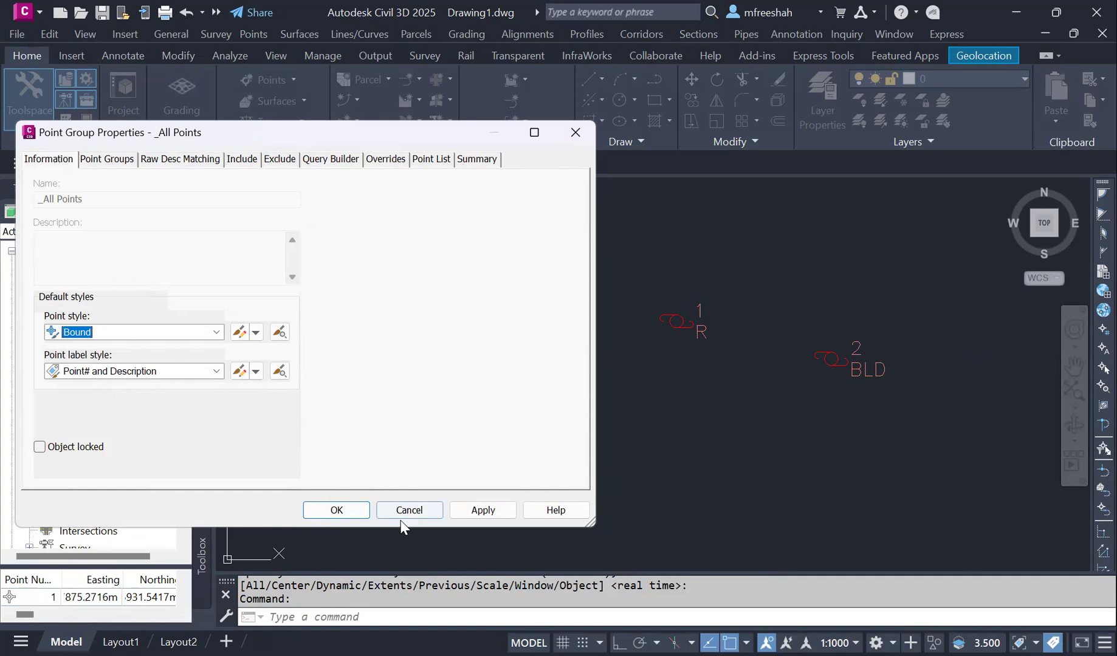
left_click(340, 511)
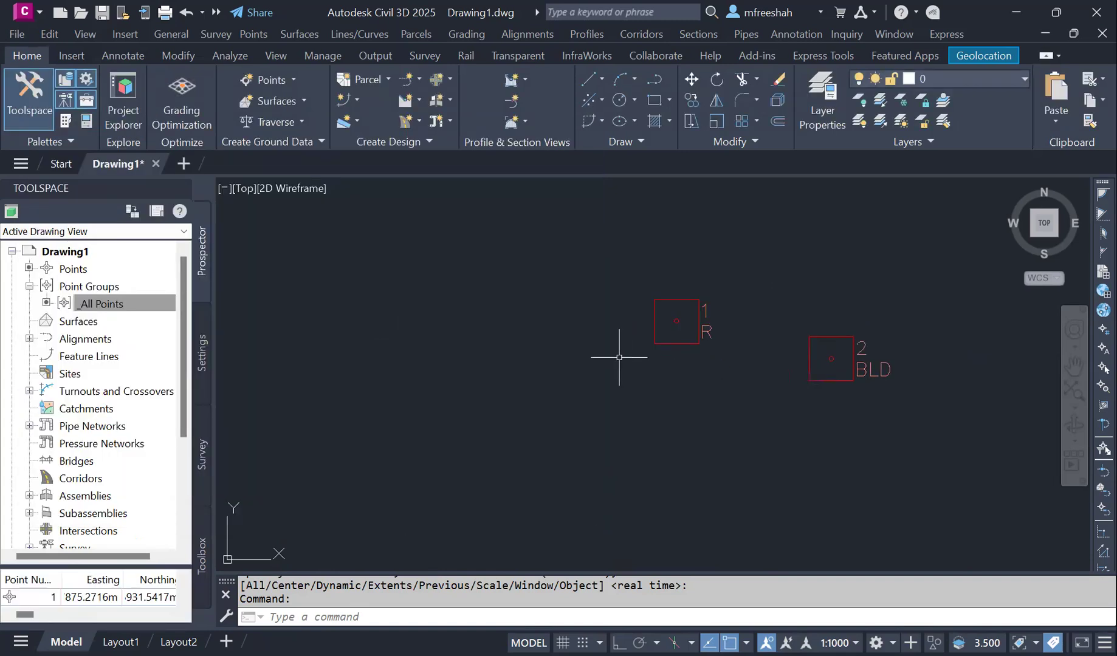
left_click(102, 306)
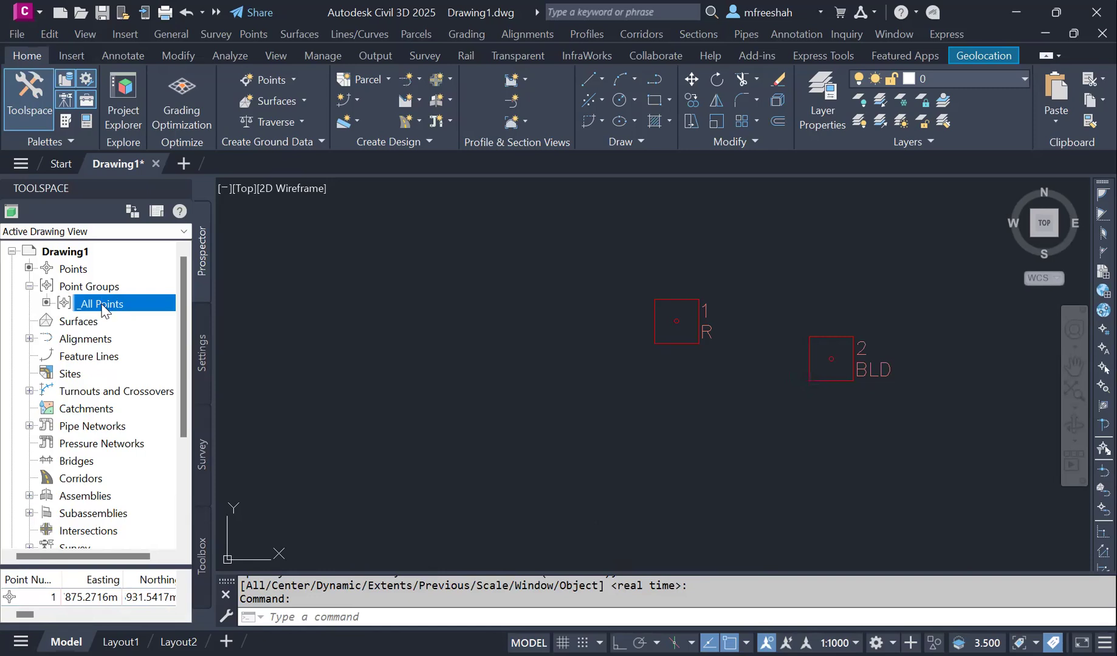
left_click(83, 287)
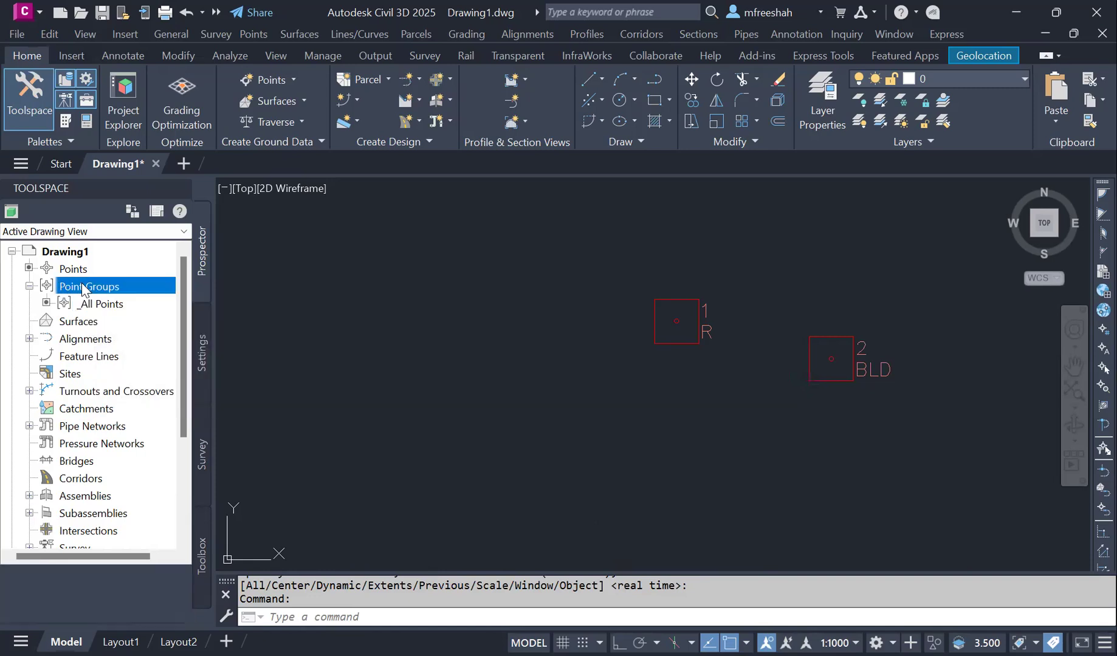
right_click(81, 283)
key("Escape")
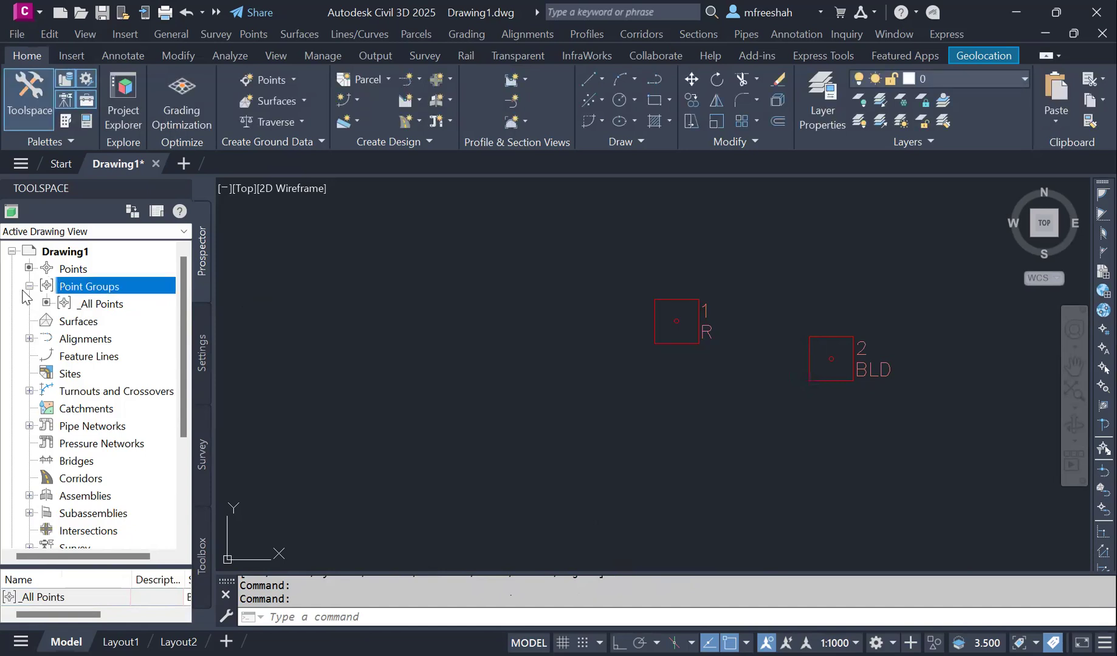
left_click(73, 306)
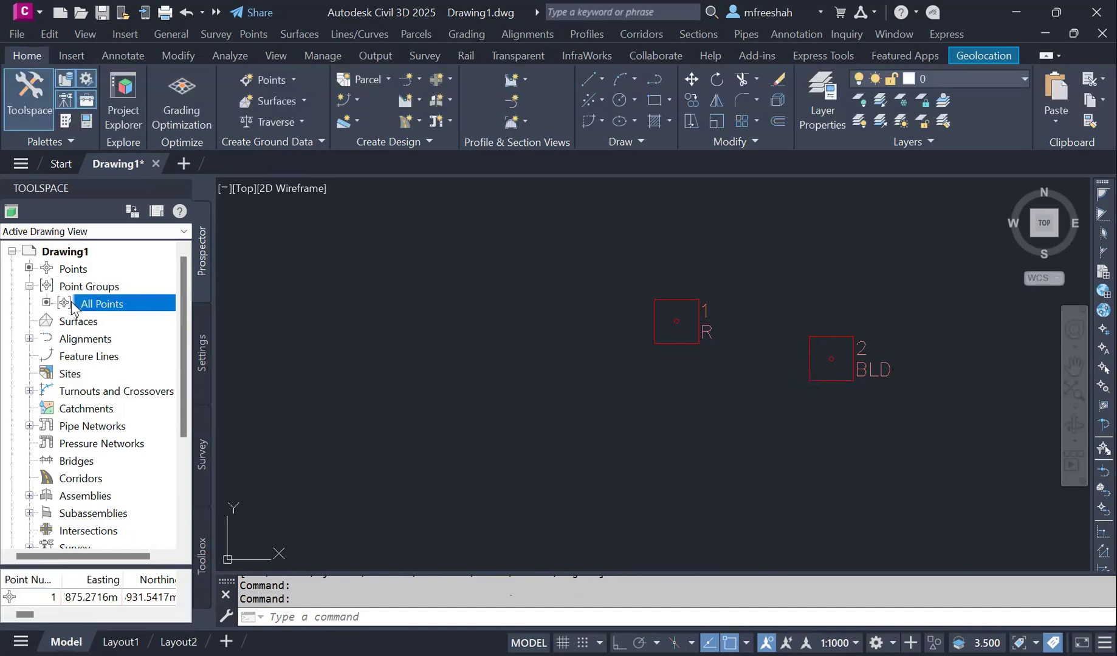
right_click(72, 306)
left_click(73, 295)
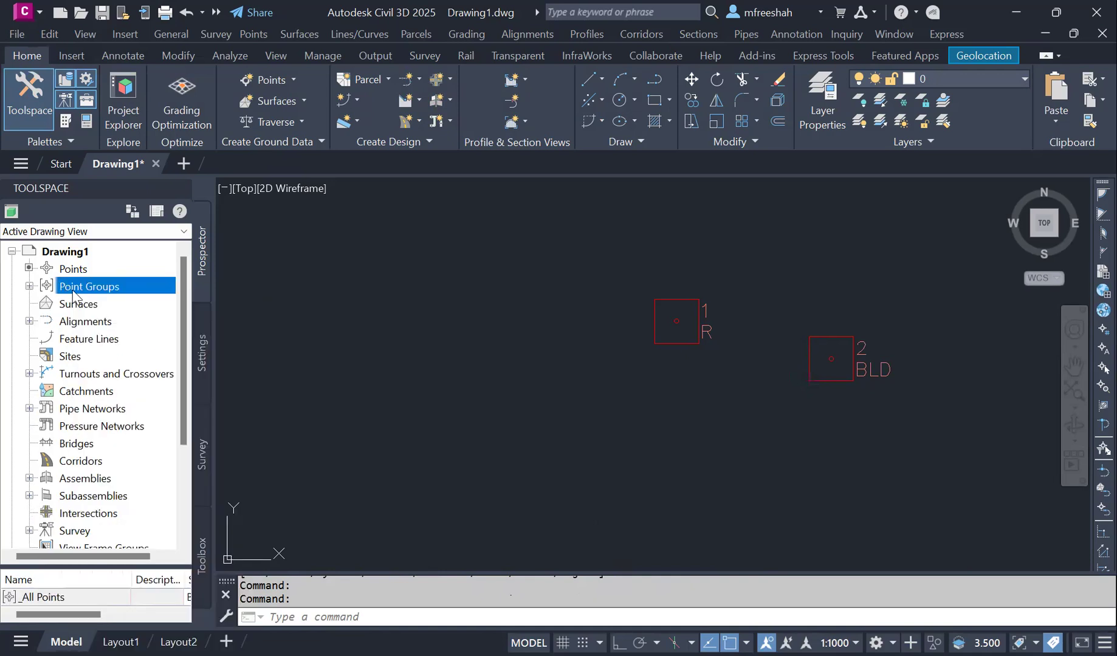
left_click(29, 287)
left_click(29, 286)
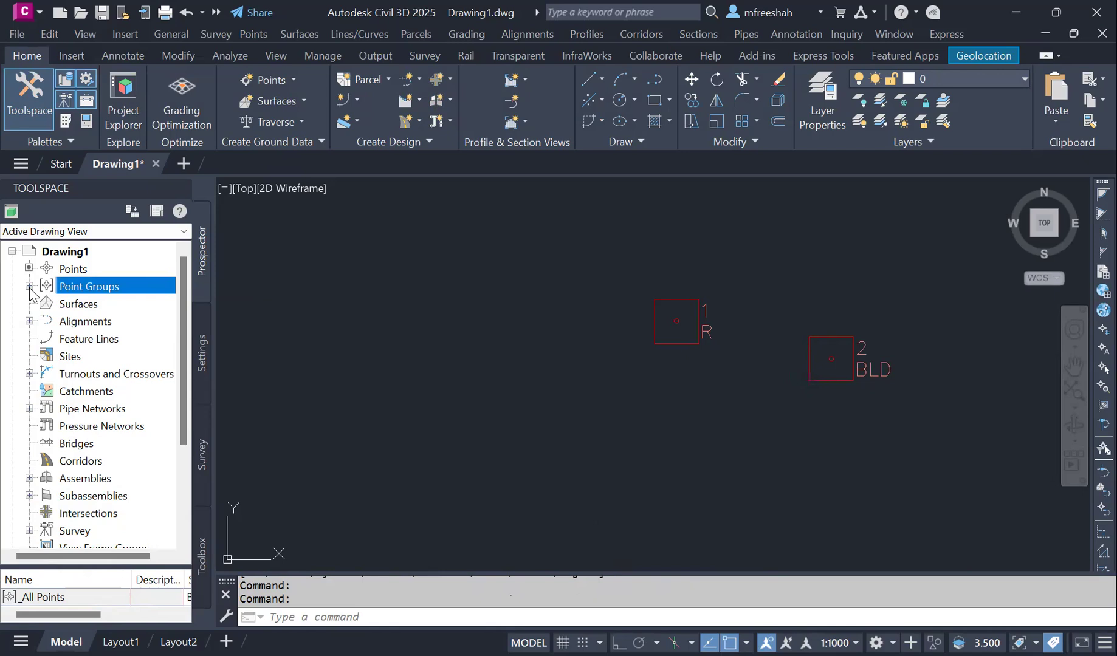
Create a new point group in Drawing1, keeping its default name and styles, and check it under Point Groups.
right_click(83, 291)
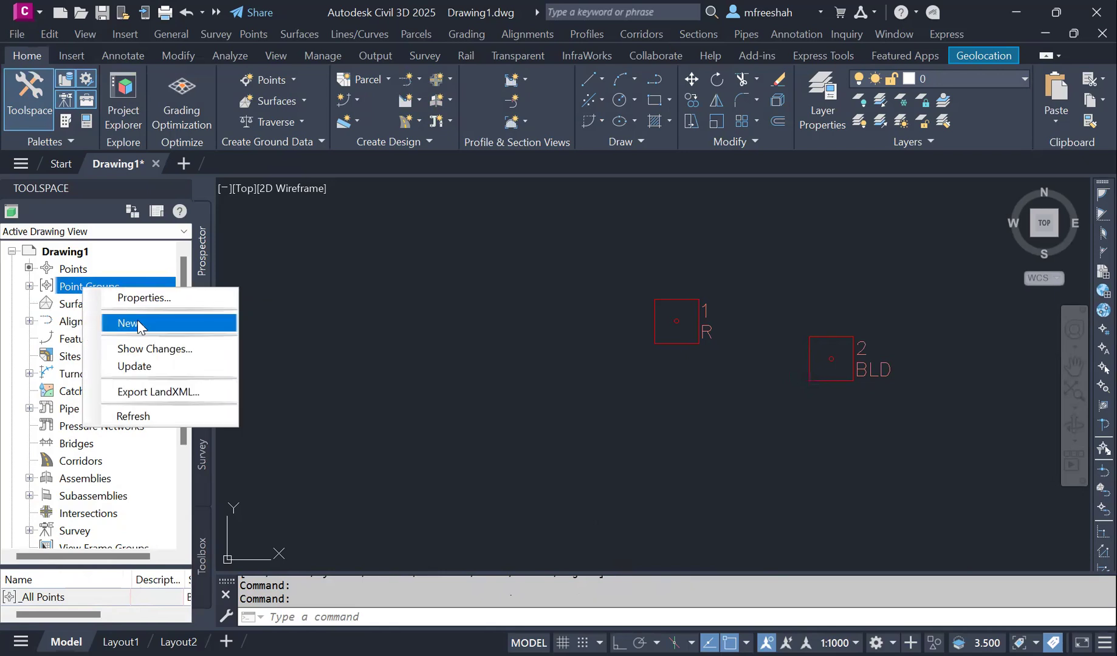
left_click(139, 325)
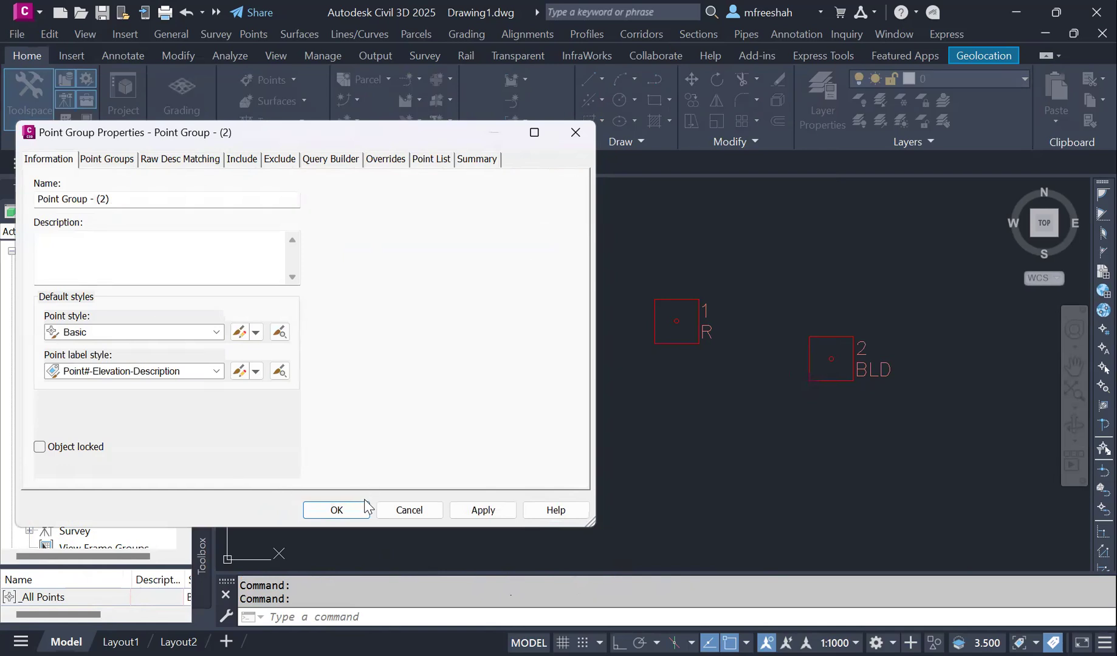
left_click(361, 518)
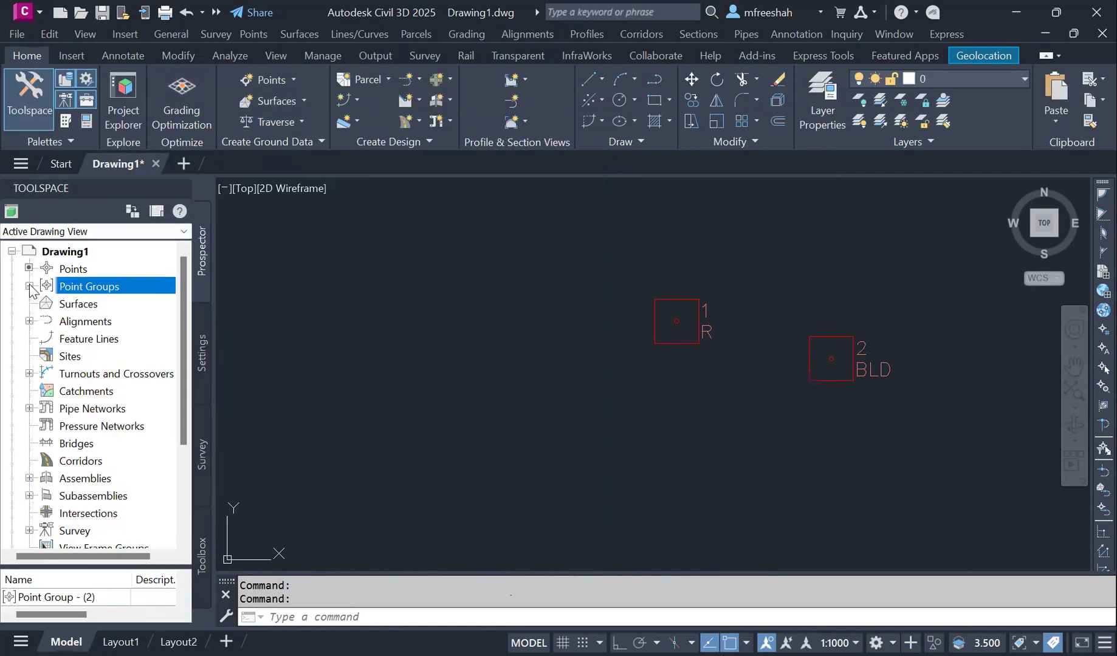
left_click(29, 286)
left_click(105, 306)
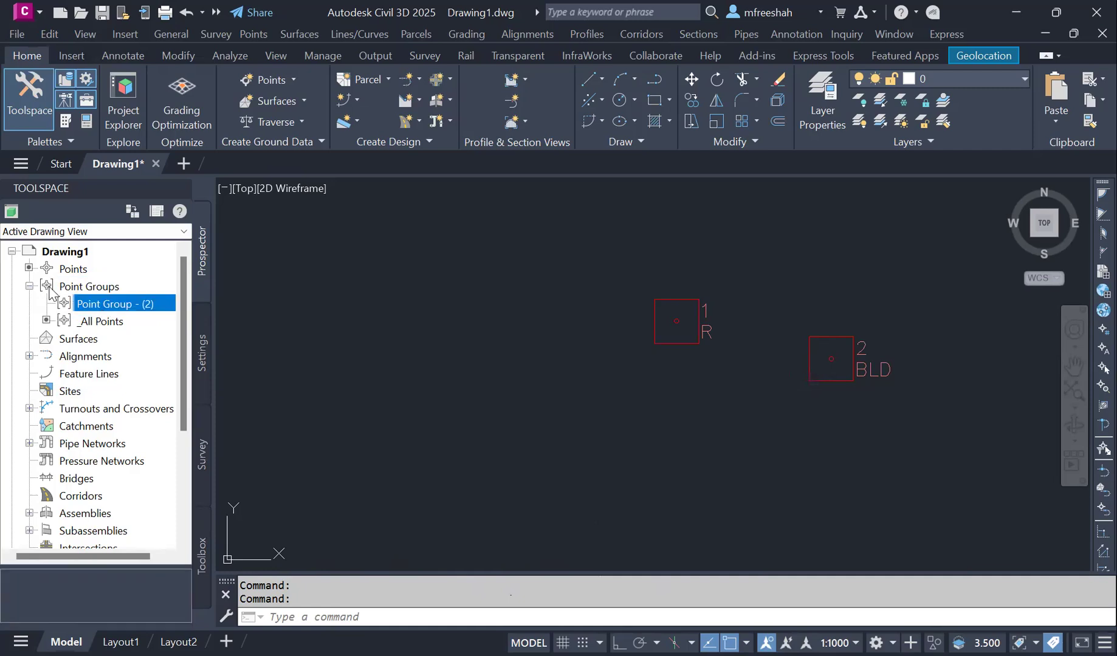
left_click(29, 287)
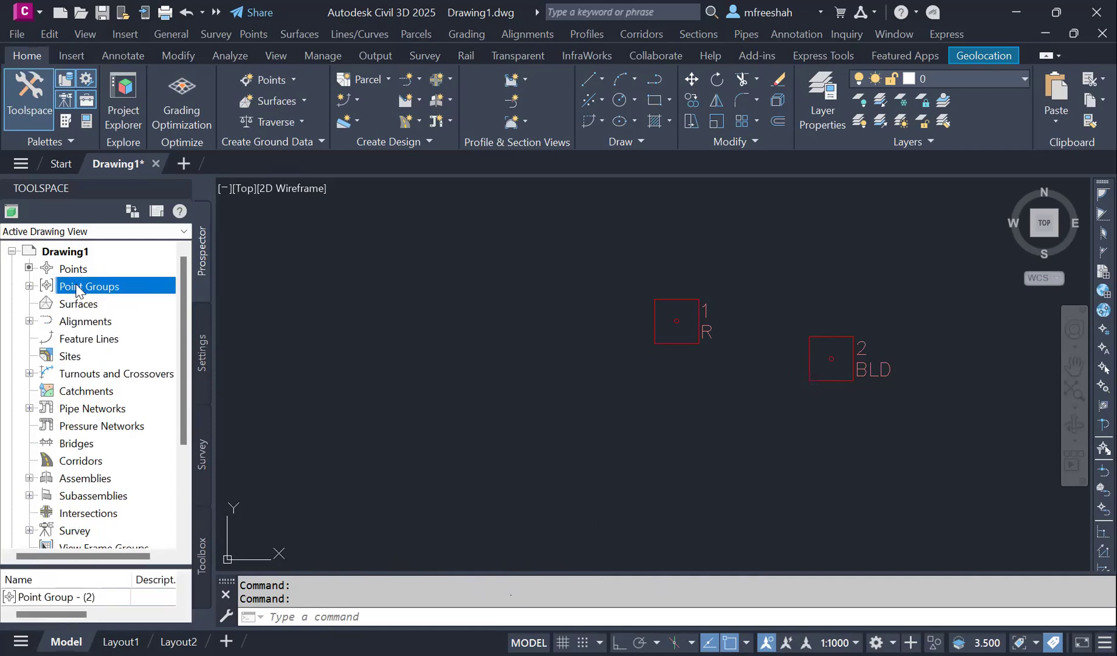
Create another point group named BLD with the default styles and check it under Point Groups.
right_click(76, 288)
left_click(115, 315)
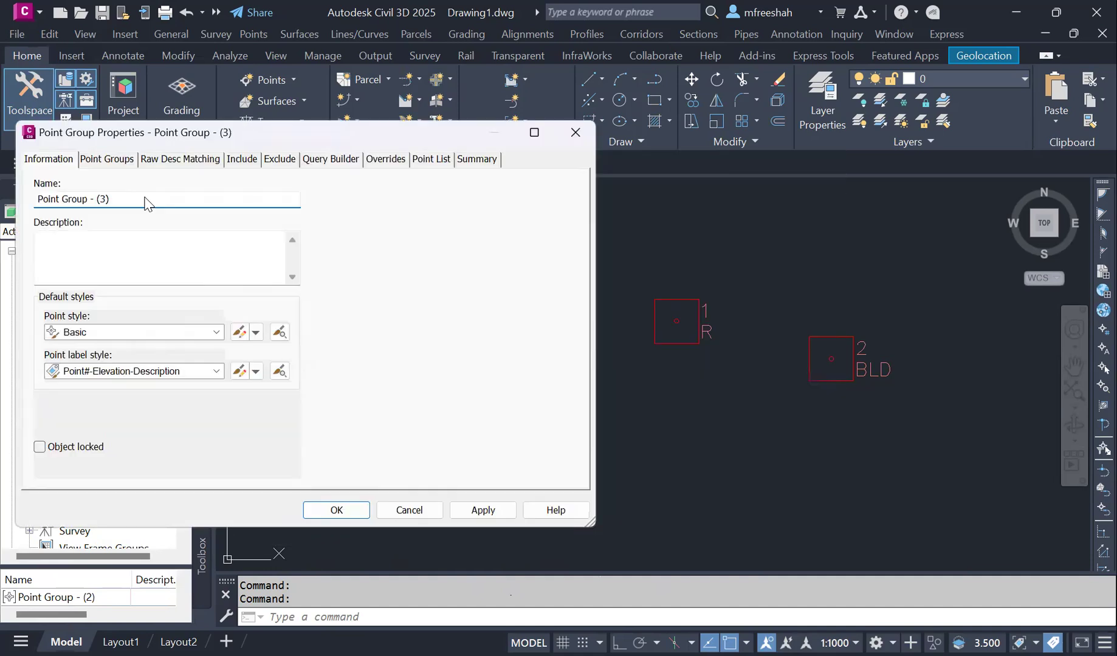
left_click_drag(139, 199, 6, 208)
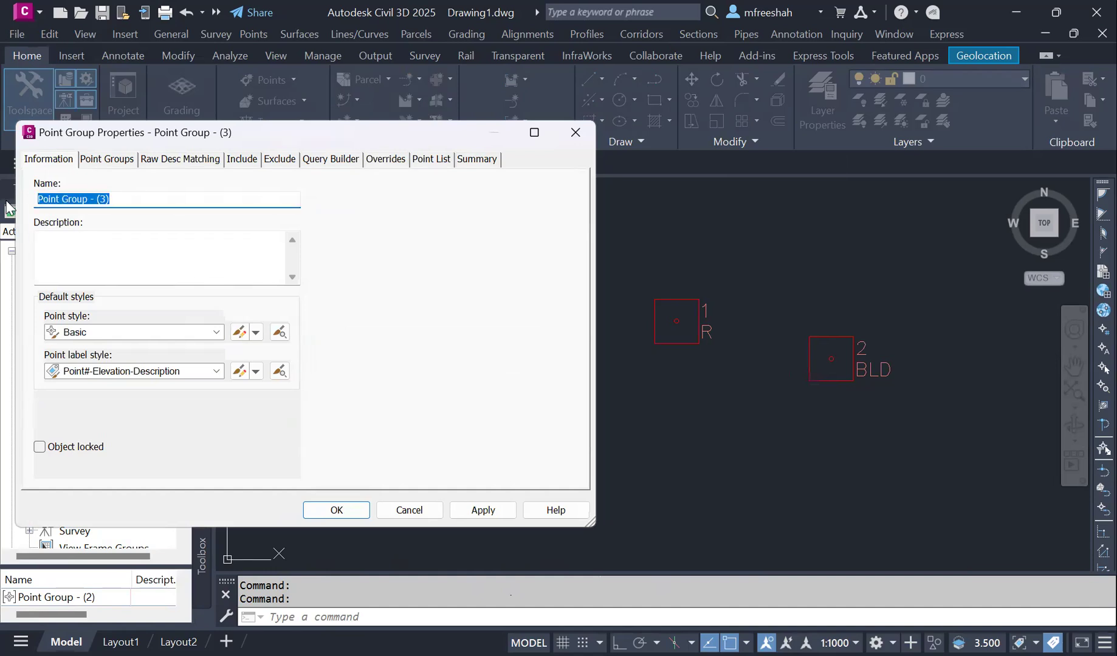
type("BLD")
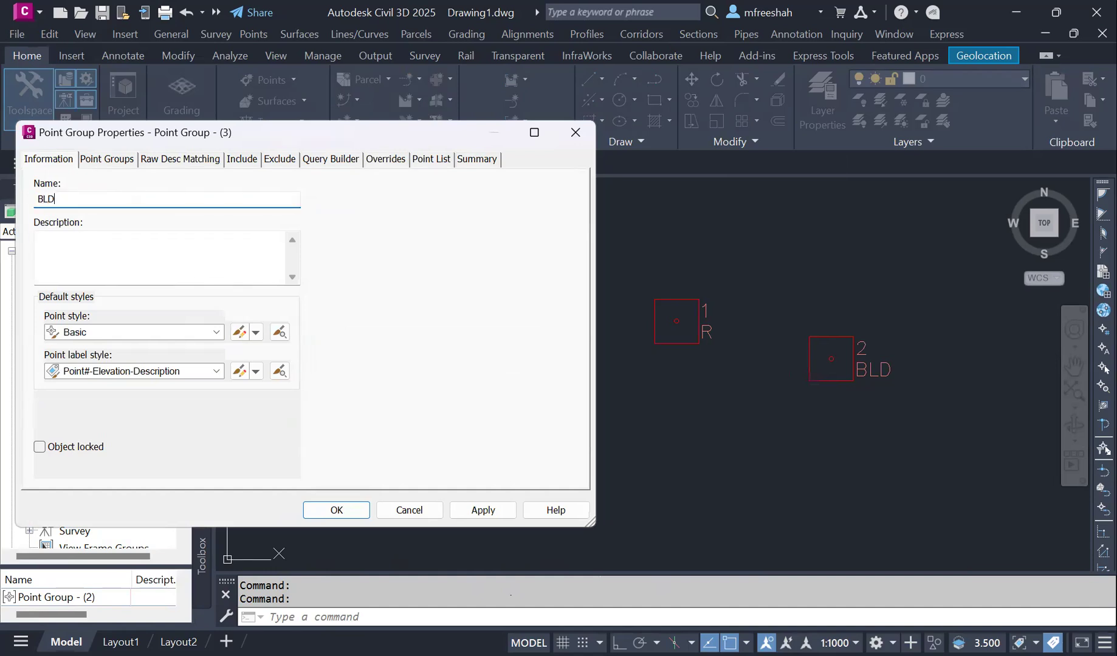
left_click(335, 514)
left_click(46, 290)
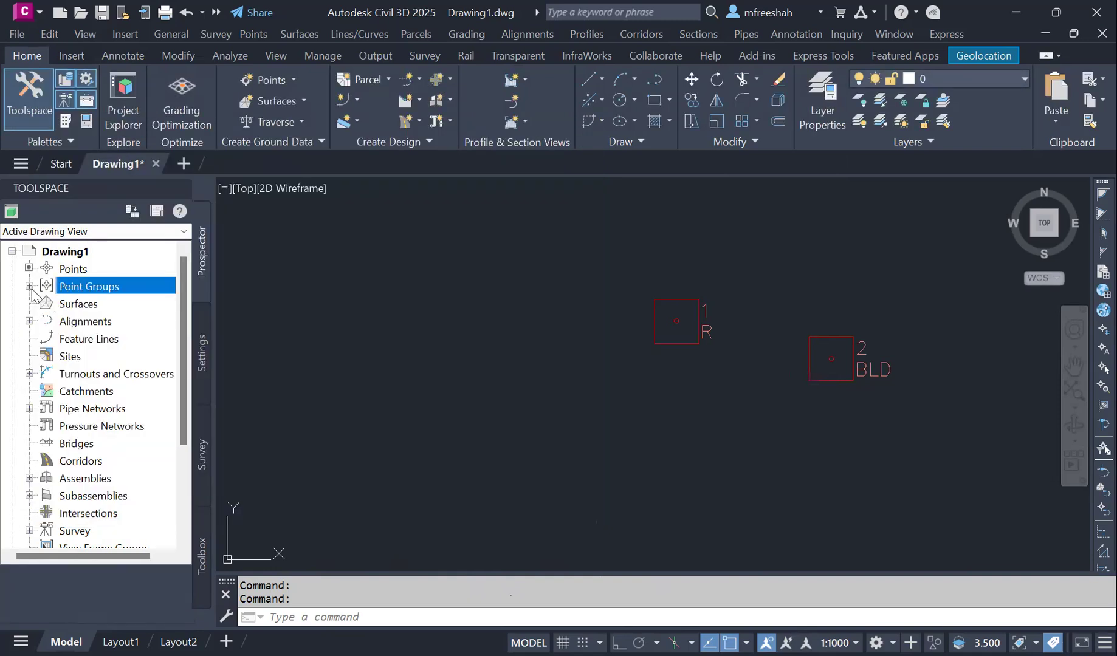
left_click(28, 286)
left_click(85, 304)
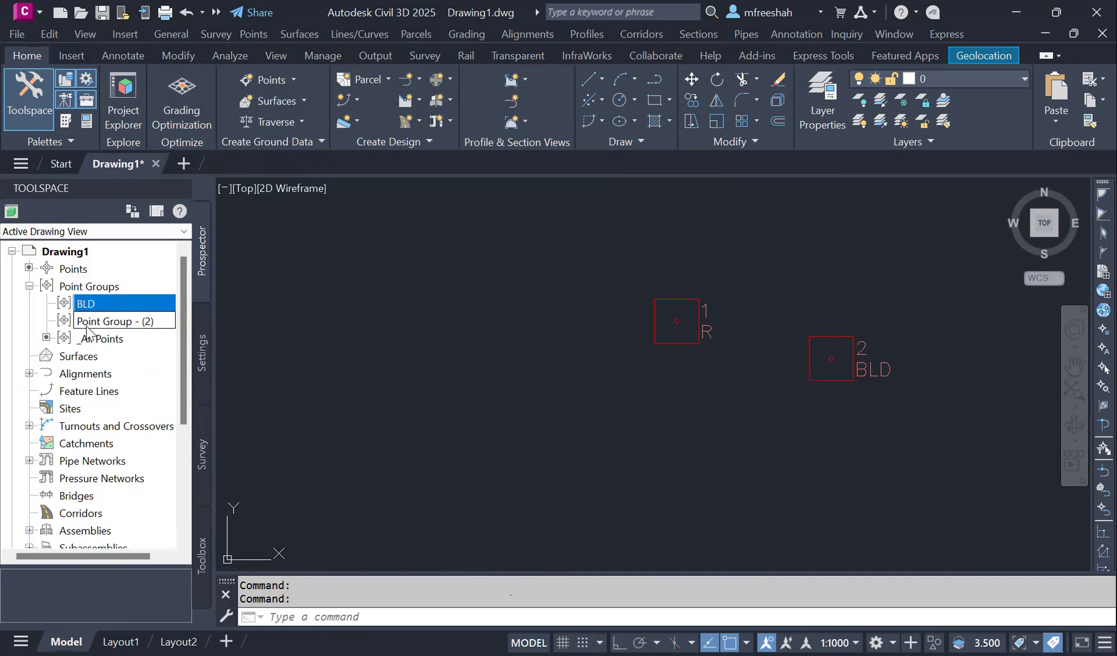
left_click(85, 322)
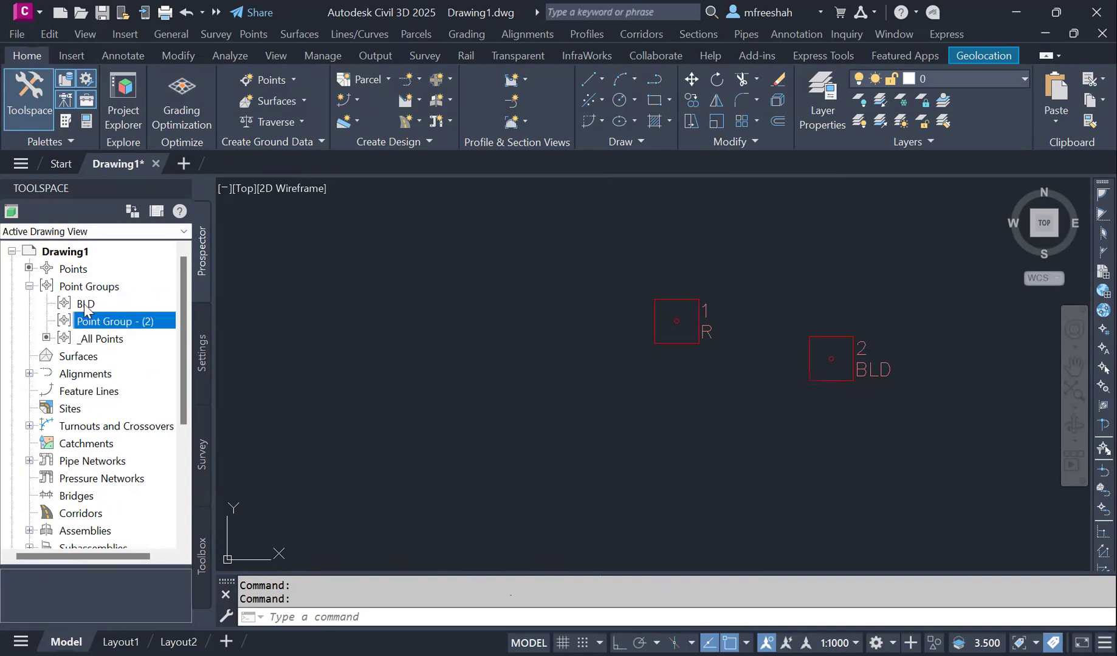
Review the name and default style settings in the BLD point group's properties.
left_click(90, 305)
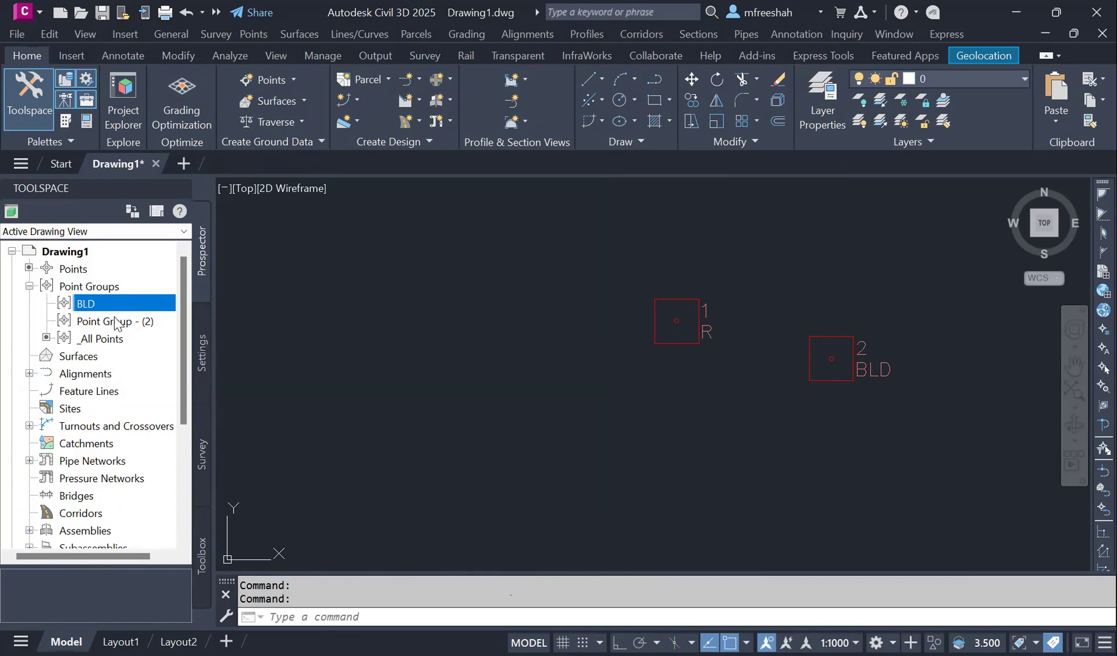
right_click(108, 307)
left_click(177, 313)
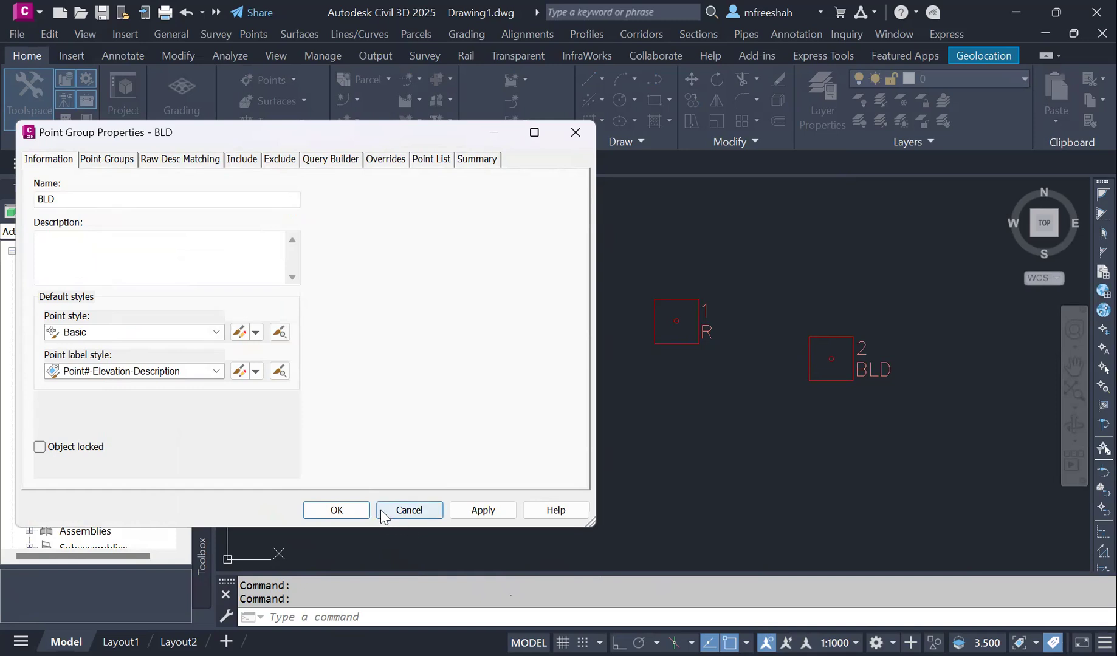
left_click(336, 510)
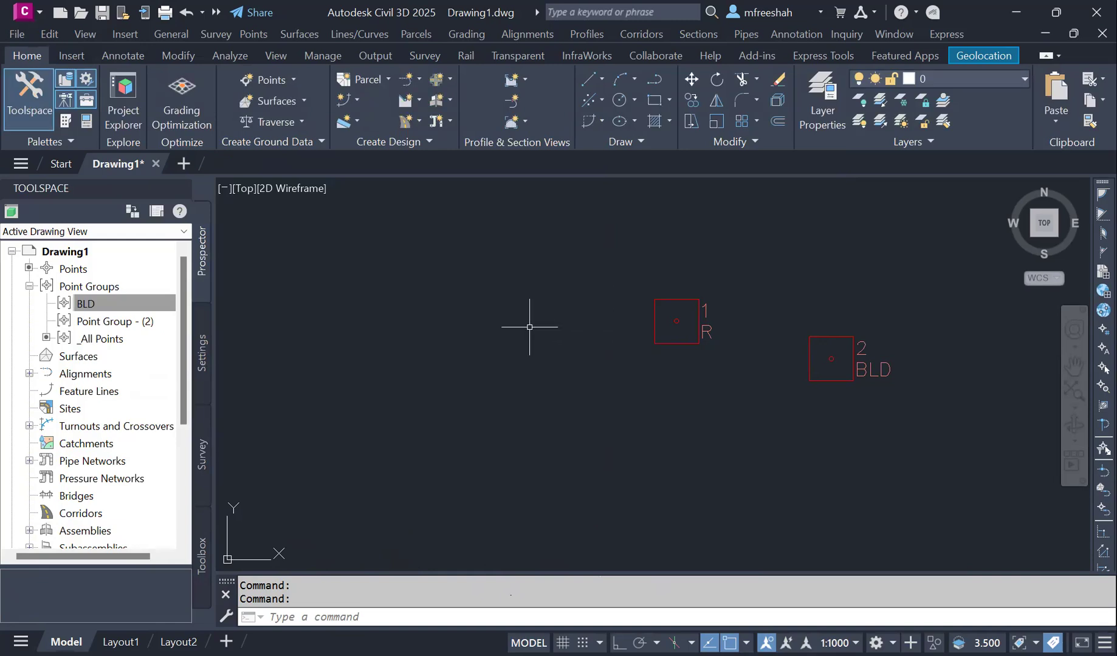
Start a new drawing from the _Autodesk Civil 3D (Metric) NCS template and show its Prospector tree.
left_click(20, 33)
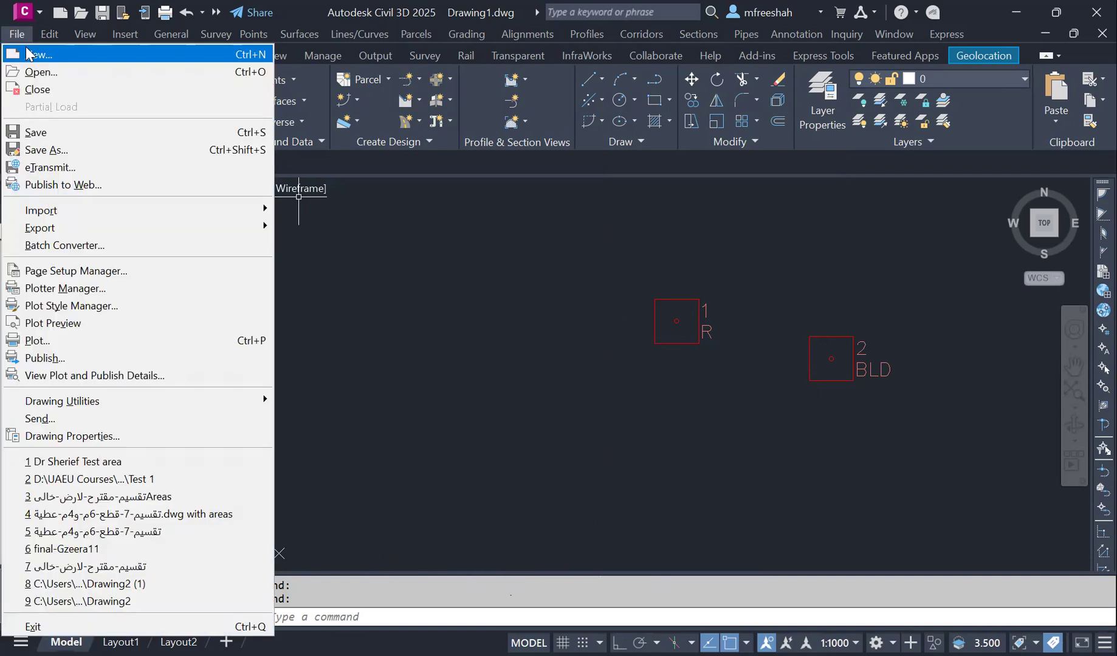
left_click(27, 50)
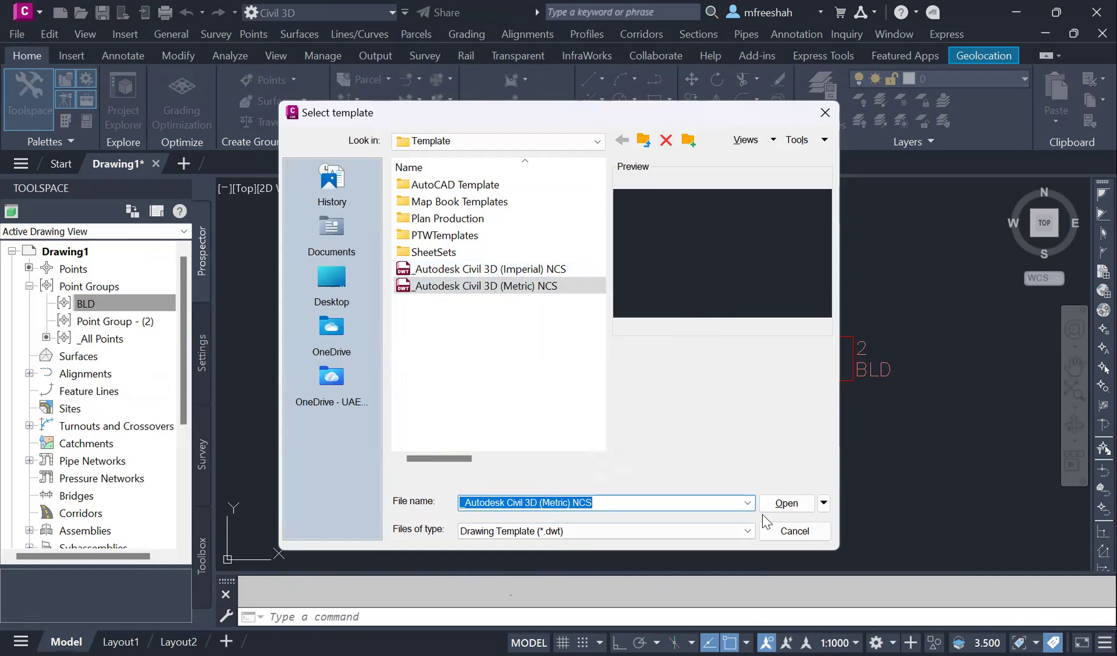
left_click(787, 504)
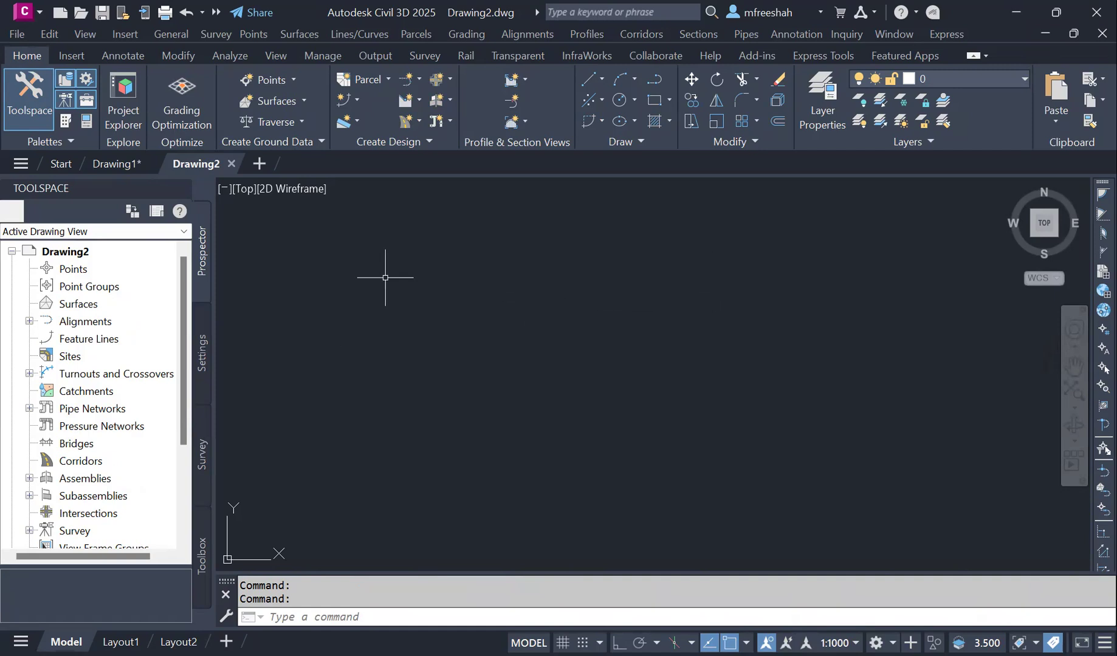
left_click(199, 381)
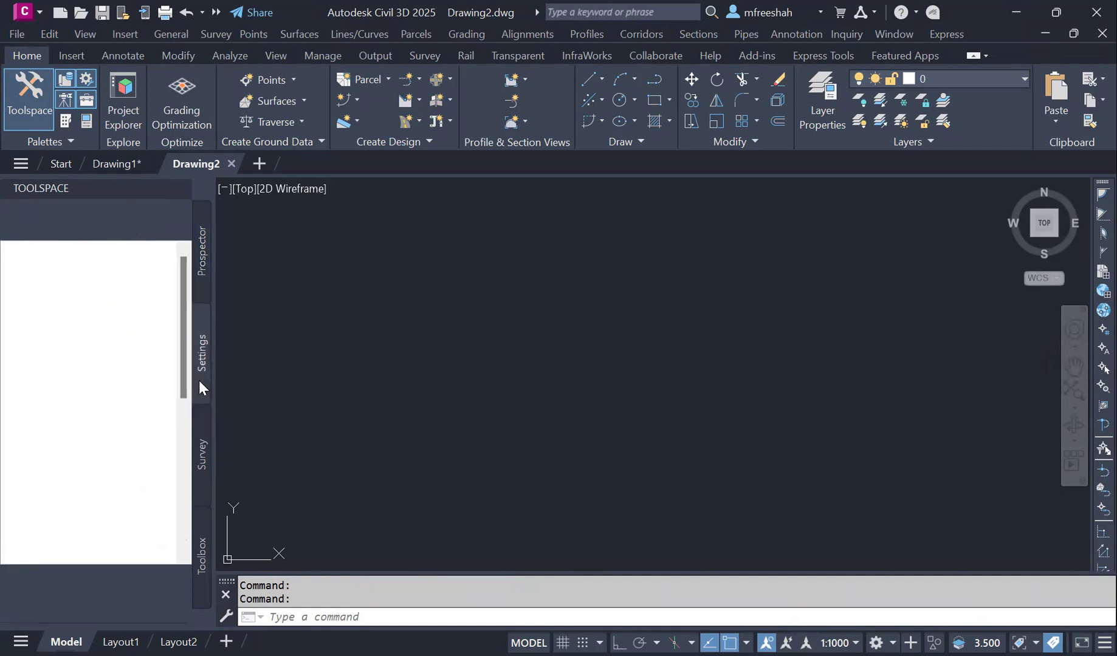
left_click(200, 272)
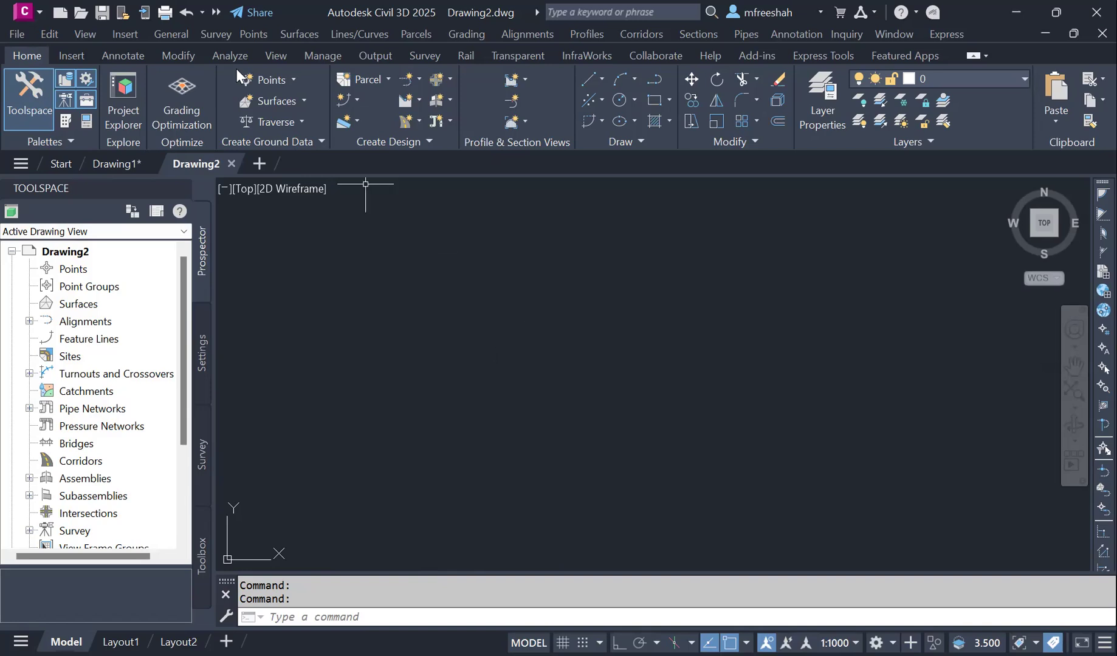
Start importing points into Drawing2 and browse the Civil Tutorials folder for a source file.
left_click(266, 38)
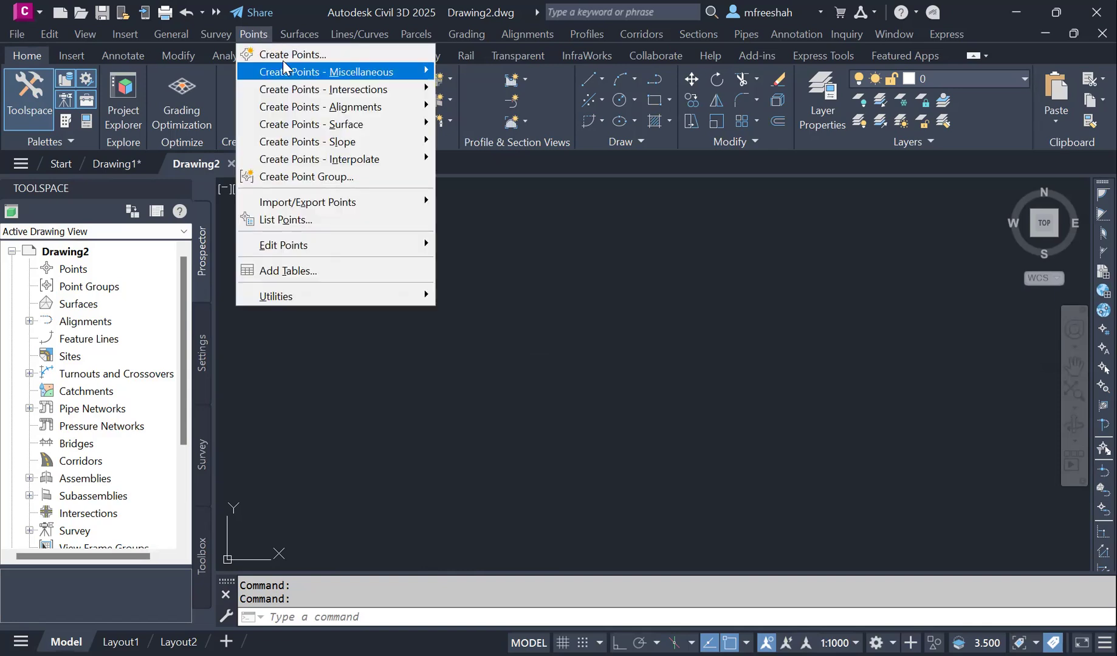
mouse_move(278, 70)
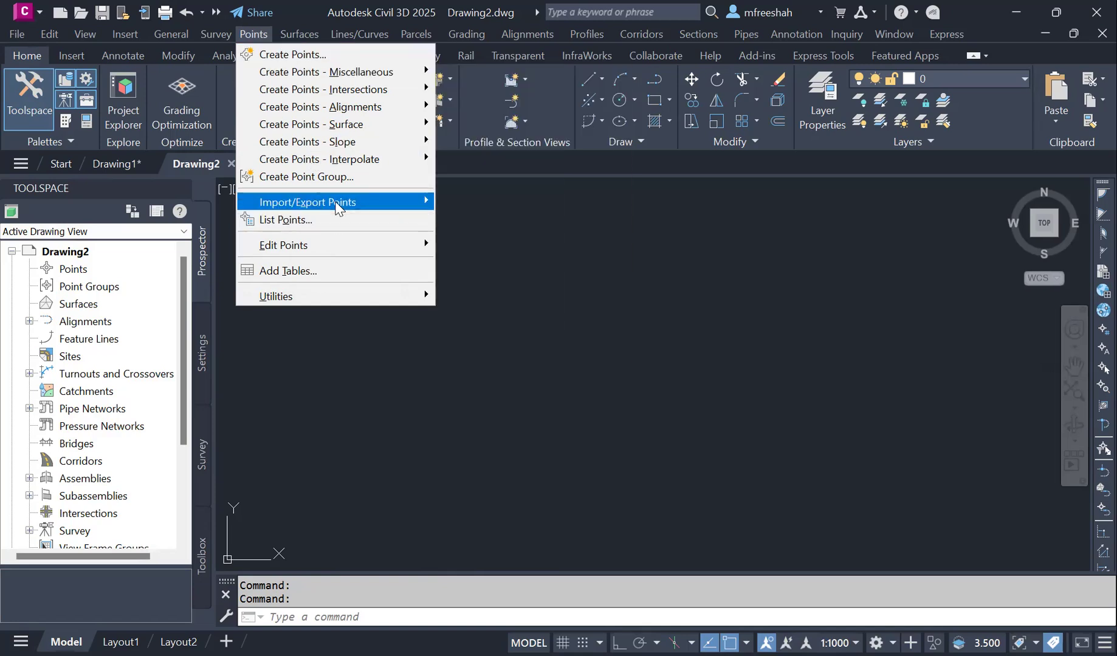
mouse_move(335, 206)
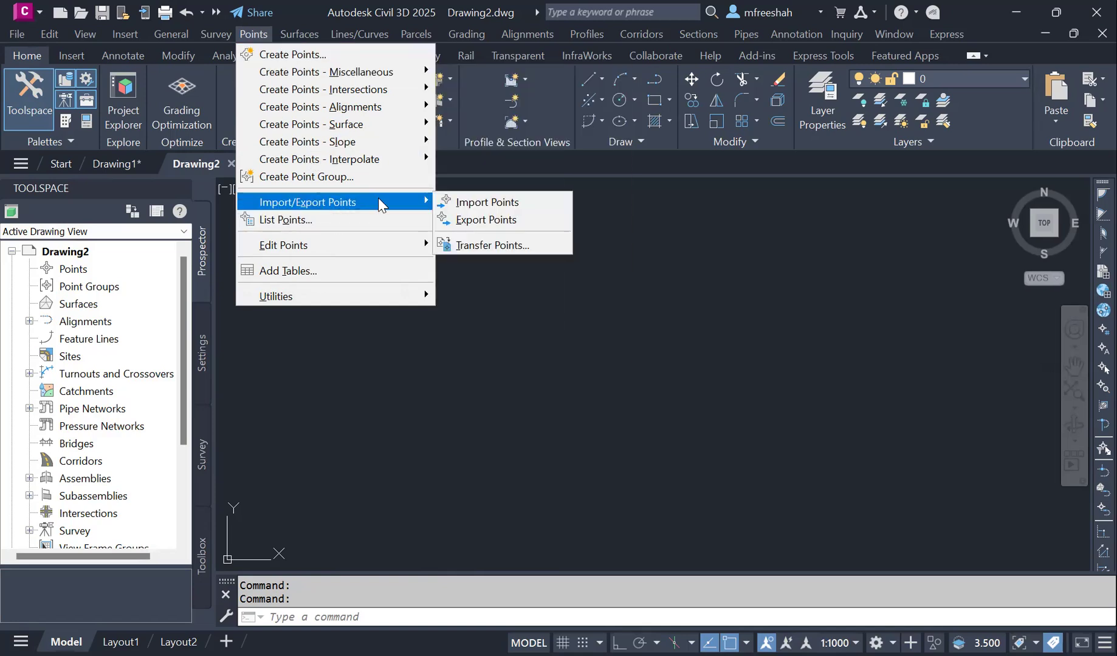
left_click(481, 203)
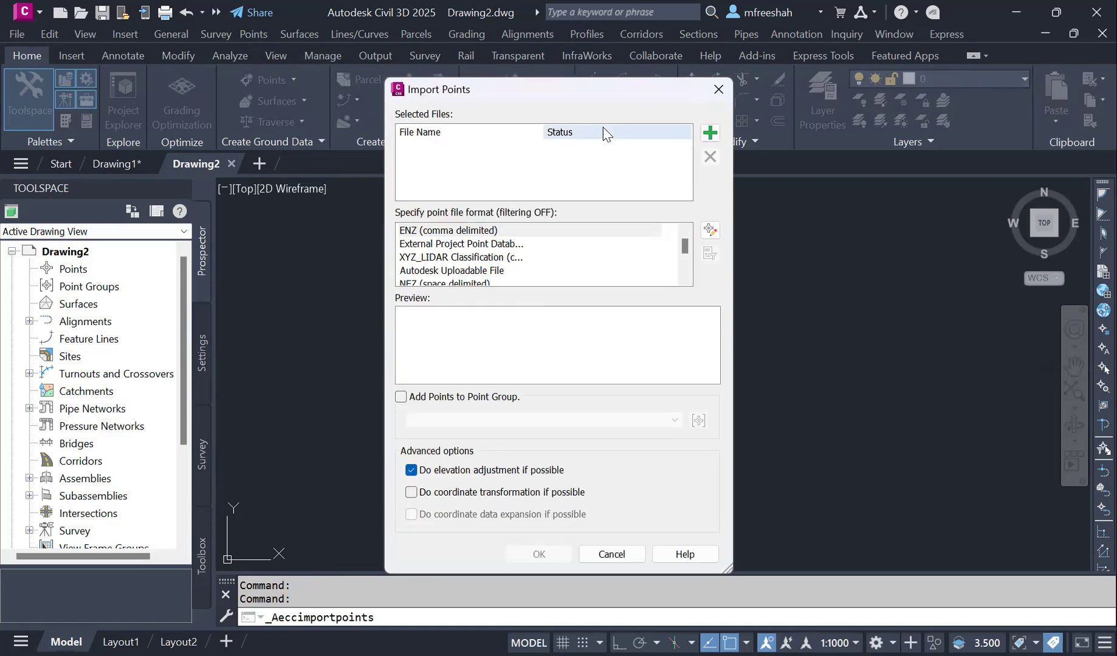
left_click(710, 135)
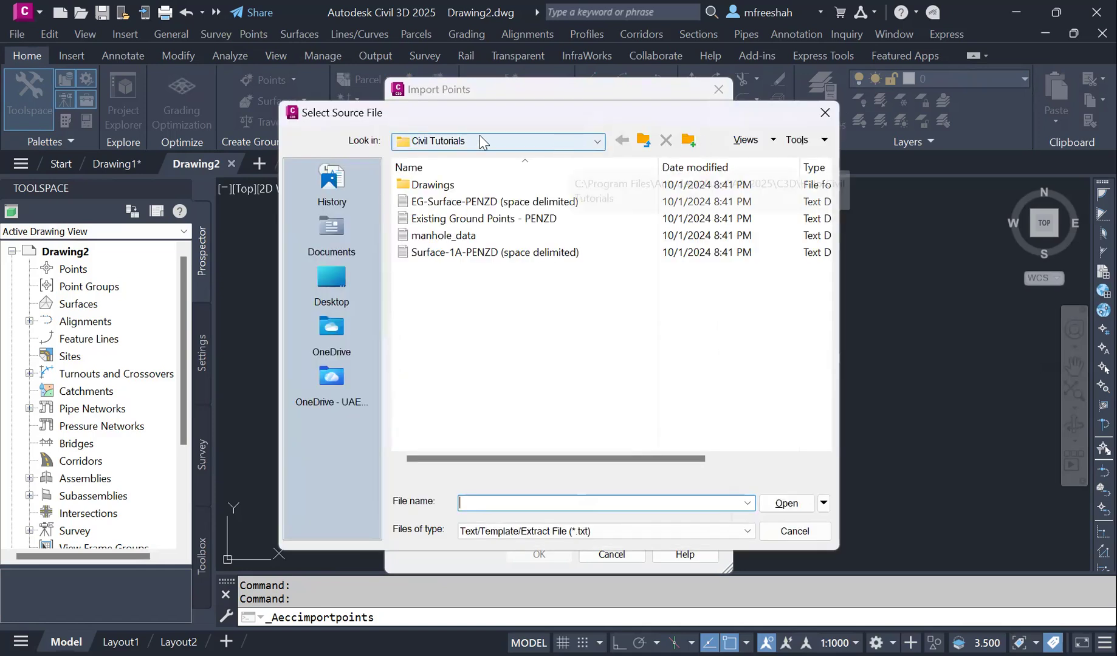
left_click(512, 145)
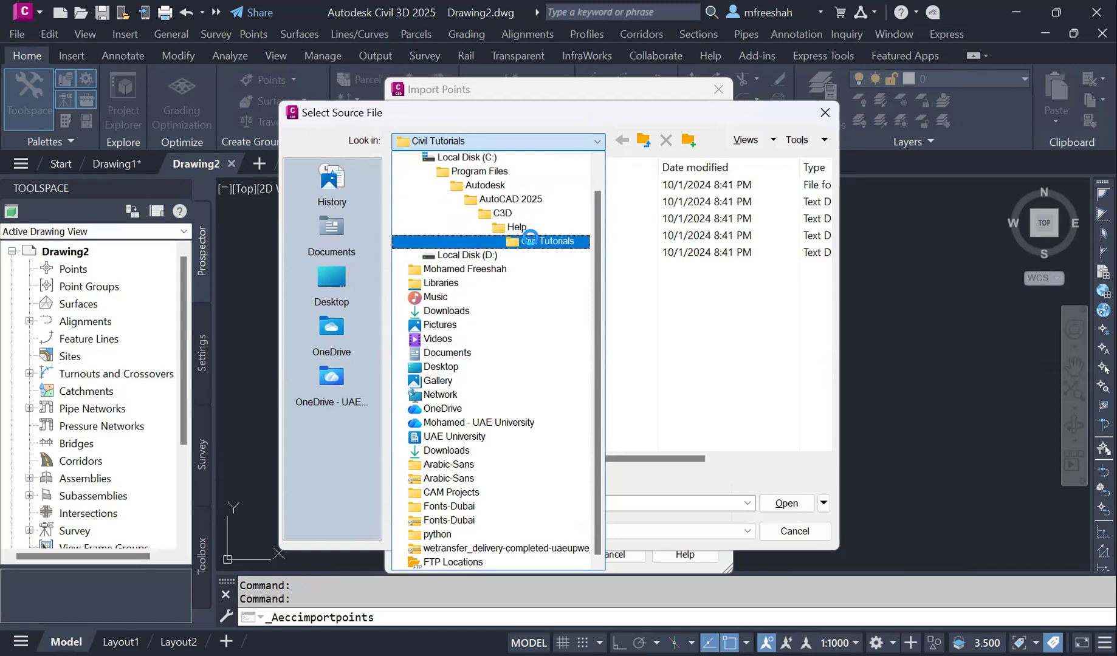
left_click(530, 239)
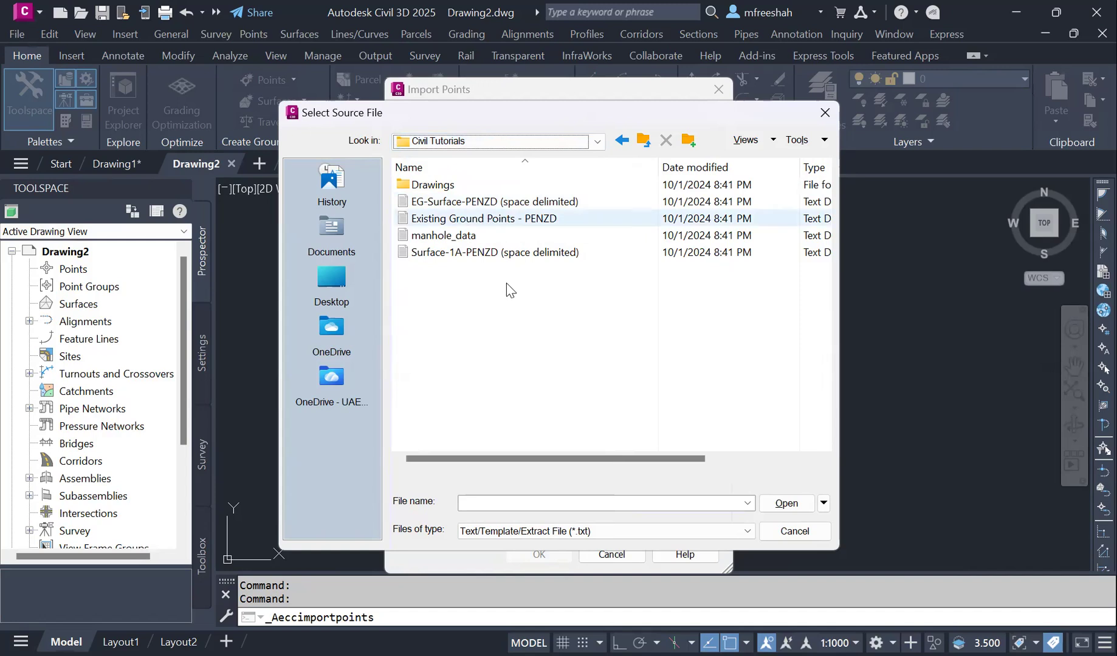
Select the EG-Surface-PENZD (space delimited) text file as the point source.
left_click(440, 205)
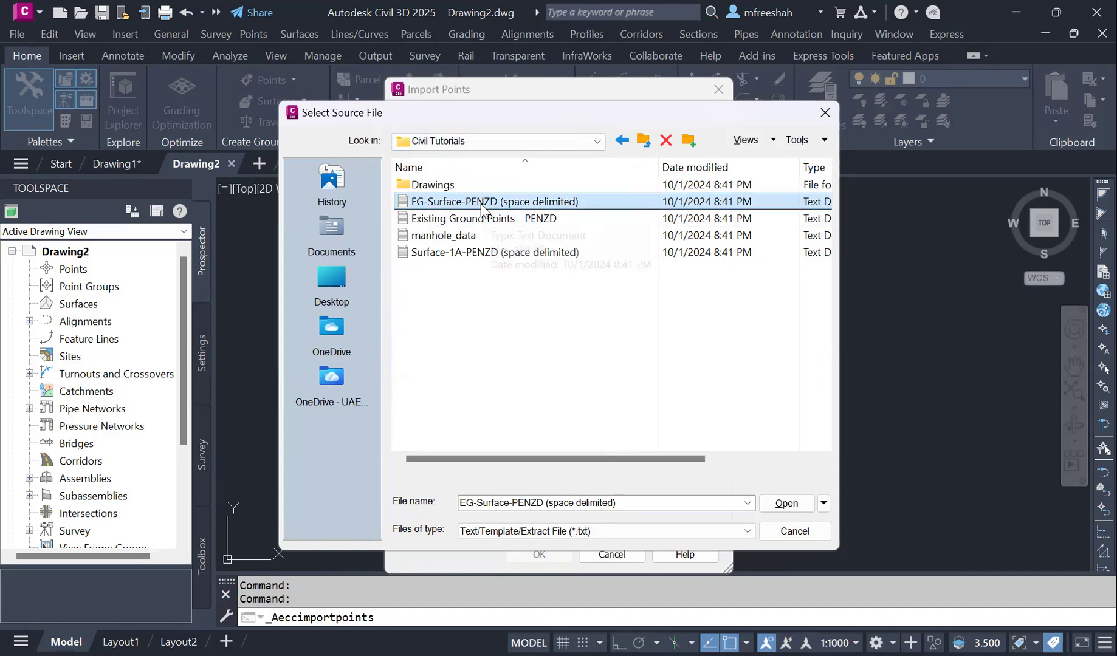
left_click(437, 223)
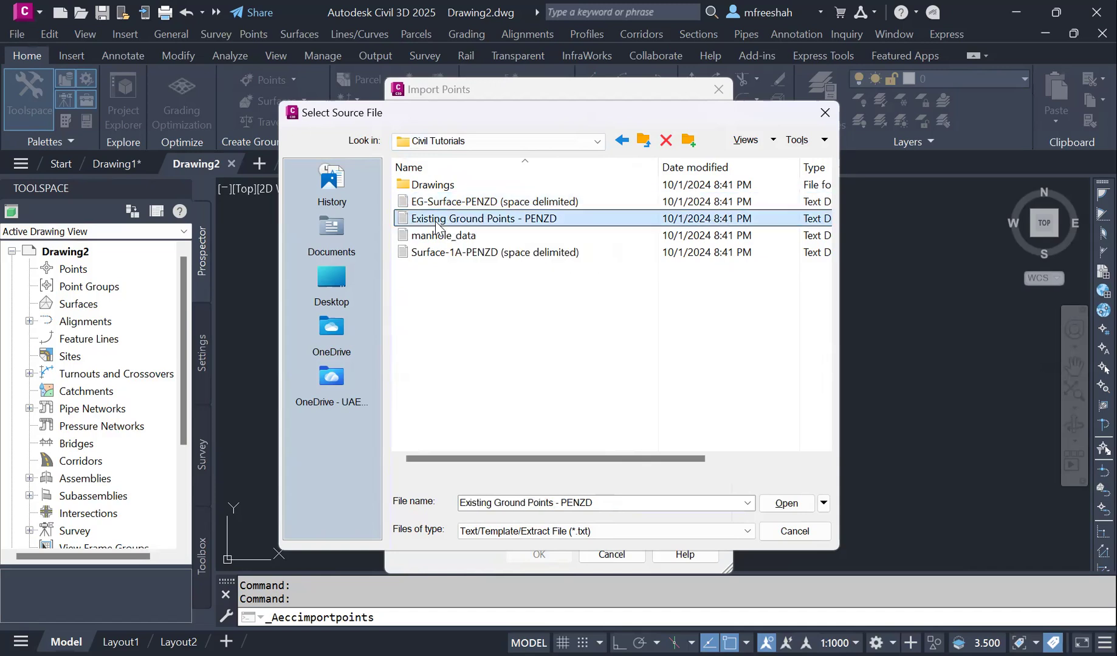
left_click(444, 207)
left_click(448, 219)
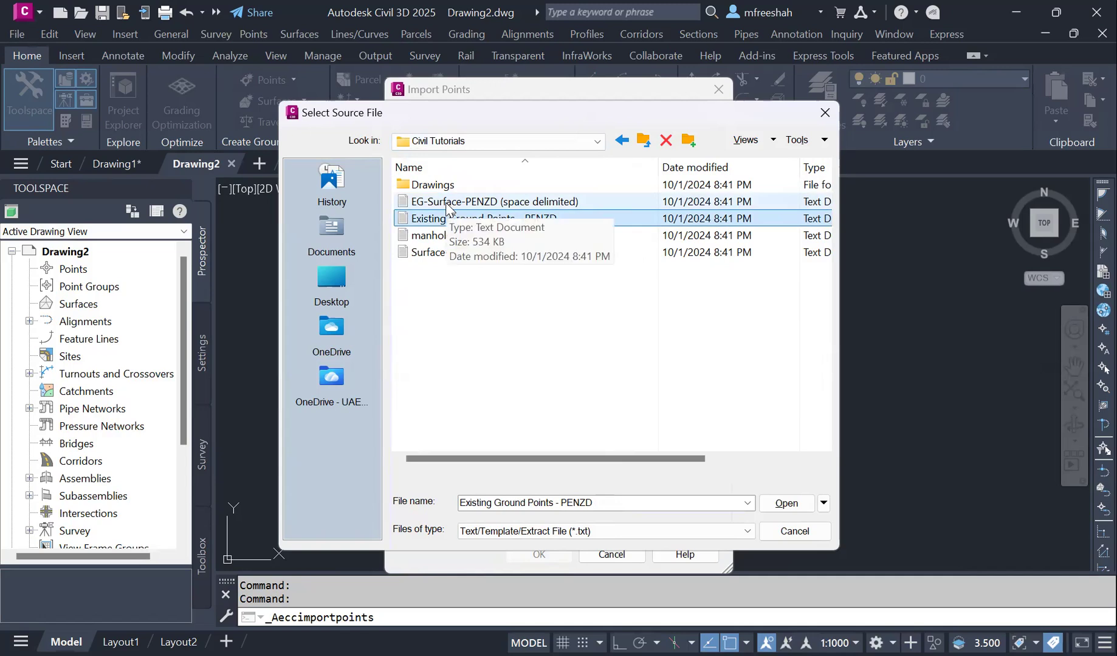
left_click(447, 206)
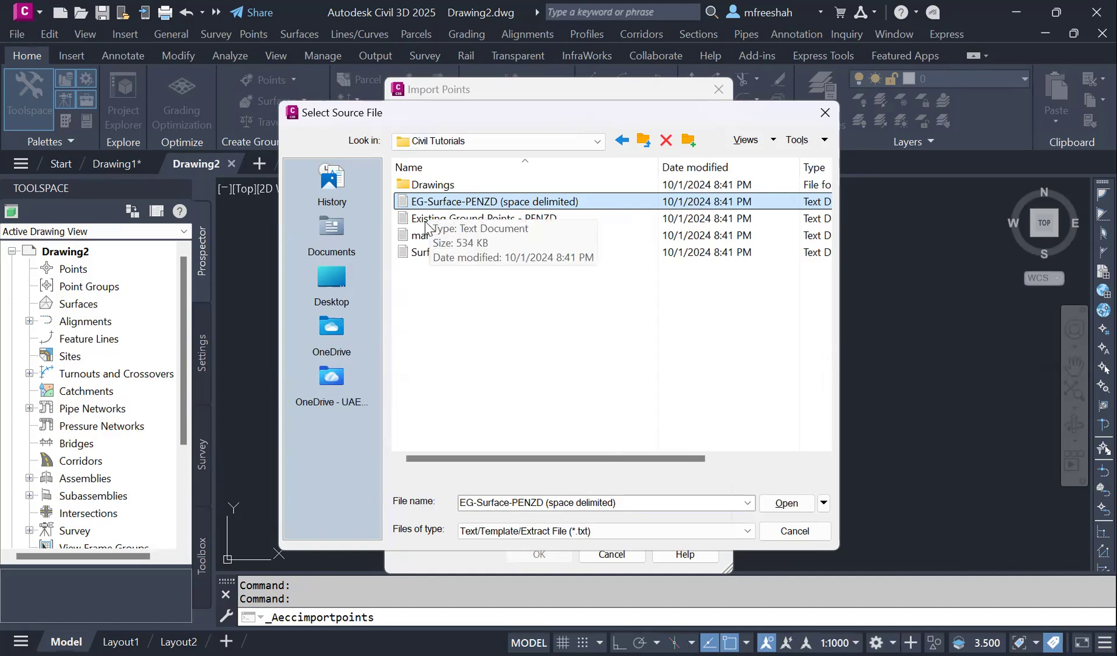
Examine the EG-Surface-PENZD file's name for its column order and its delimiter.
left_click(473, 204)
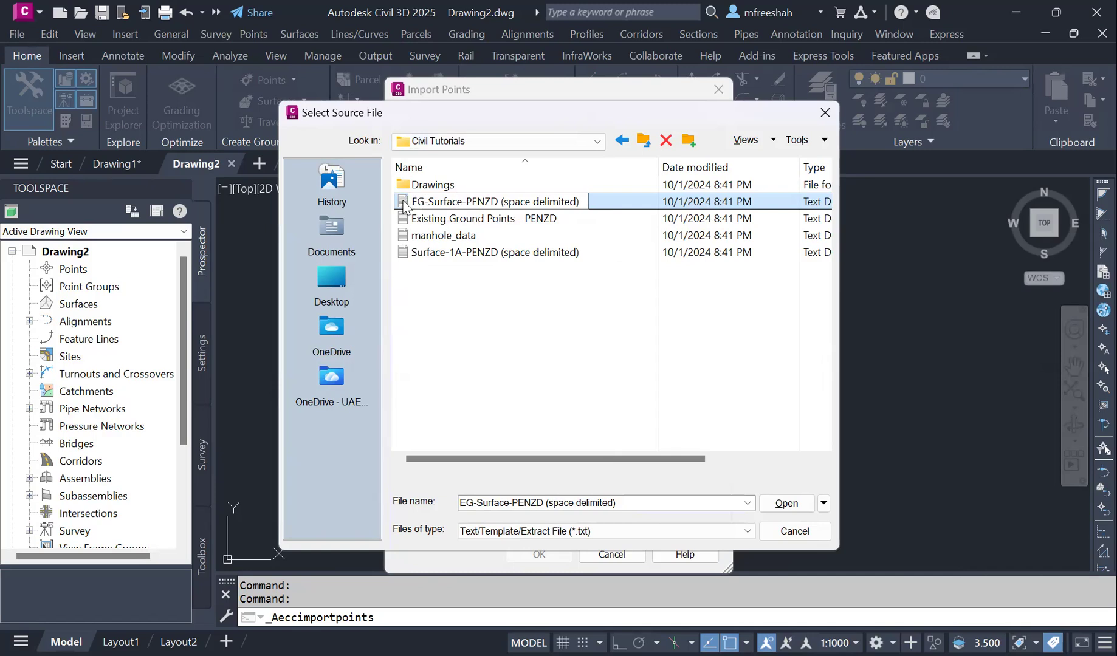
left_click_drag(467, 203, 500, 203)
left_click(470, 202)
mouse_move(469, 203)
left_mouse_down()
mouse_move(493, 205)
mouse_move(483, 204)
left_mouse_up()
left_click_drag(502, 205, 581, 205)
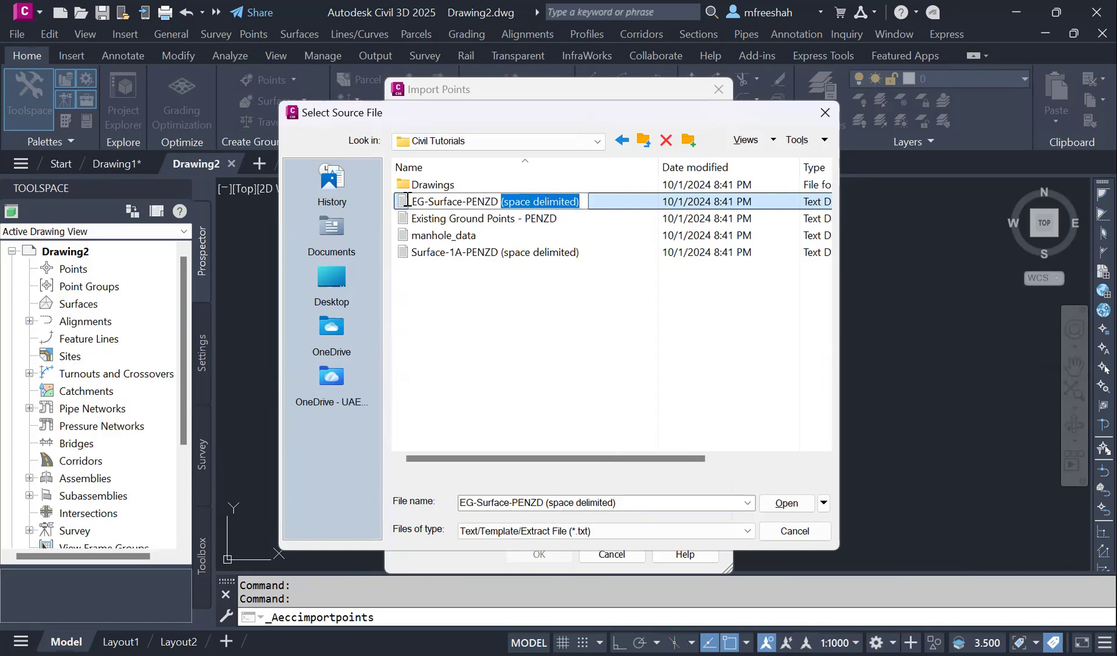
left_click_drag(466, 204, 473, 205)
left_click(483, 205)
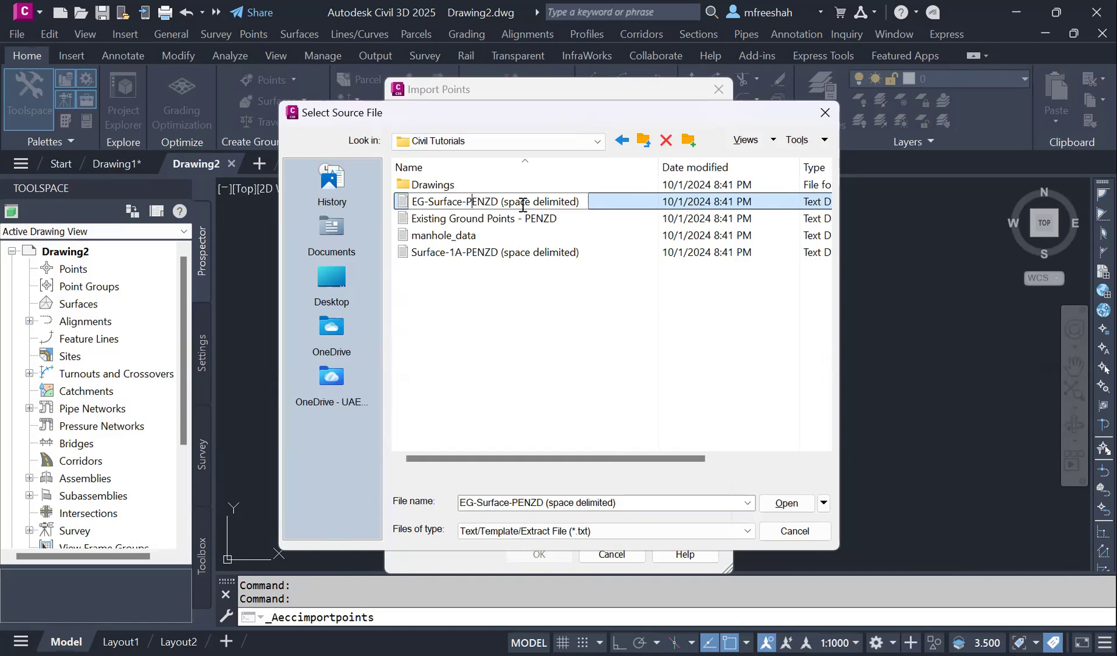
left_click(403, 204)
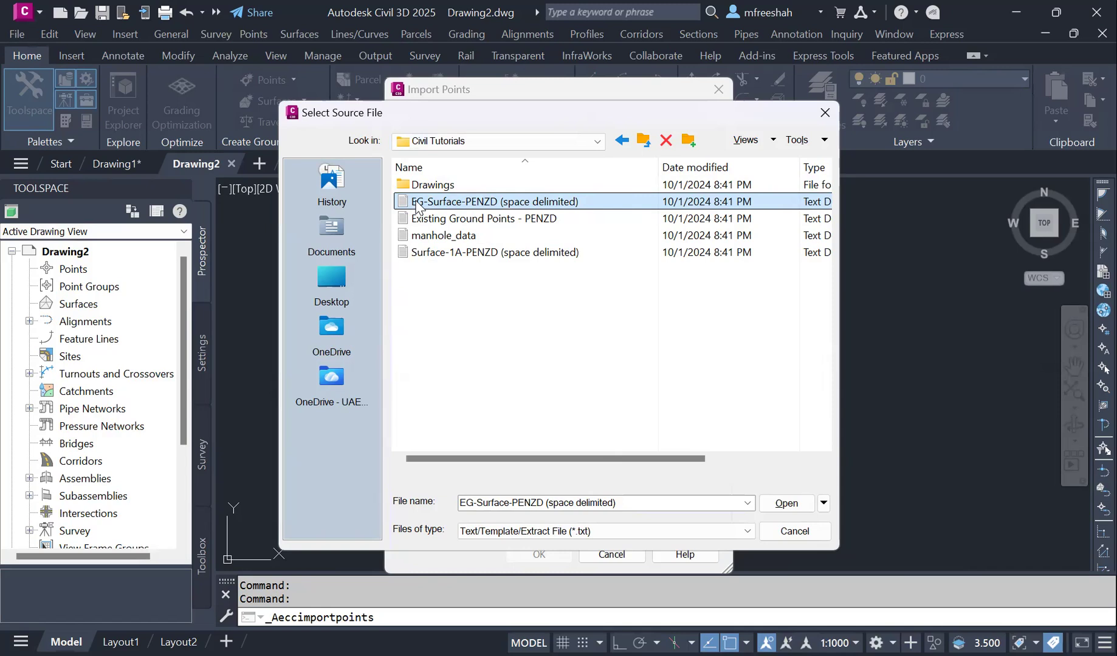
Open the EG-Surface-PENZD file in Notepad and examine the columns of its first point records.
right_click(475, 201)
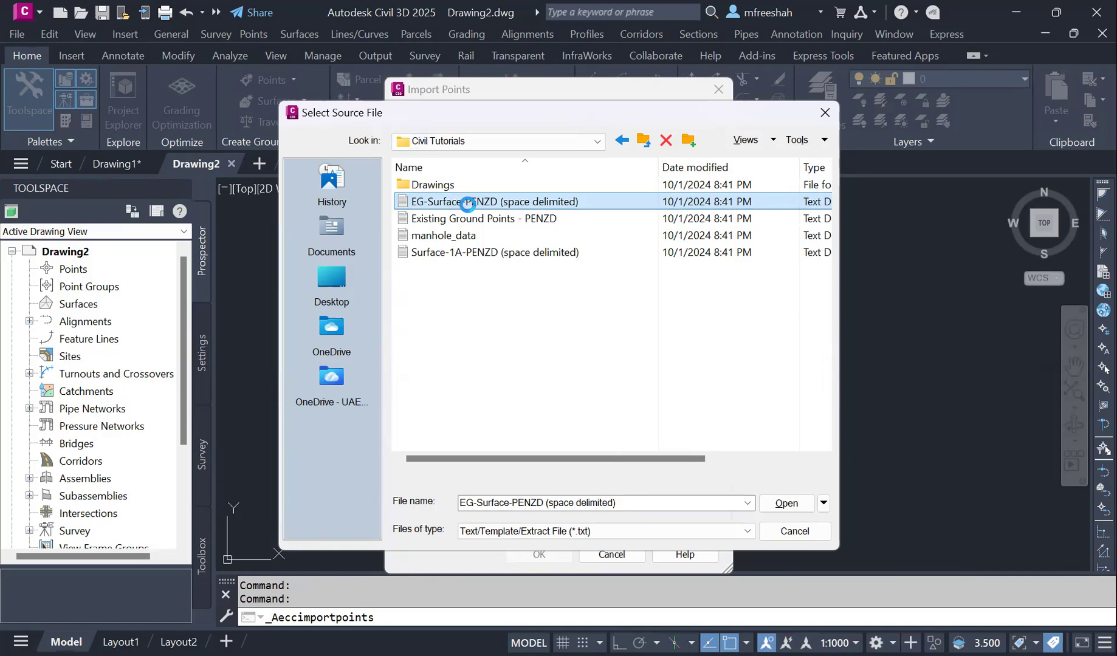
right_click(475, 201)
left_click(511, 191)
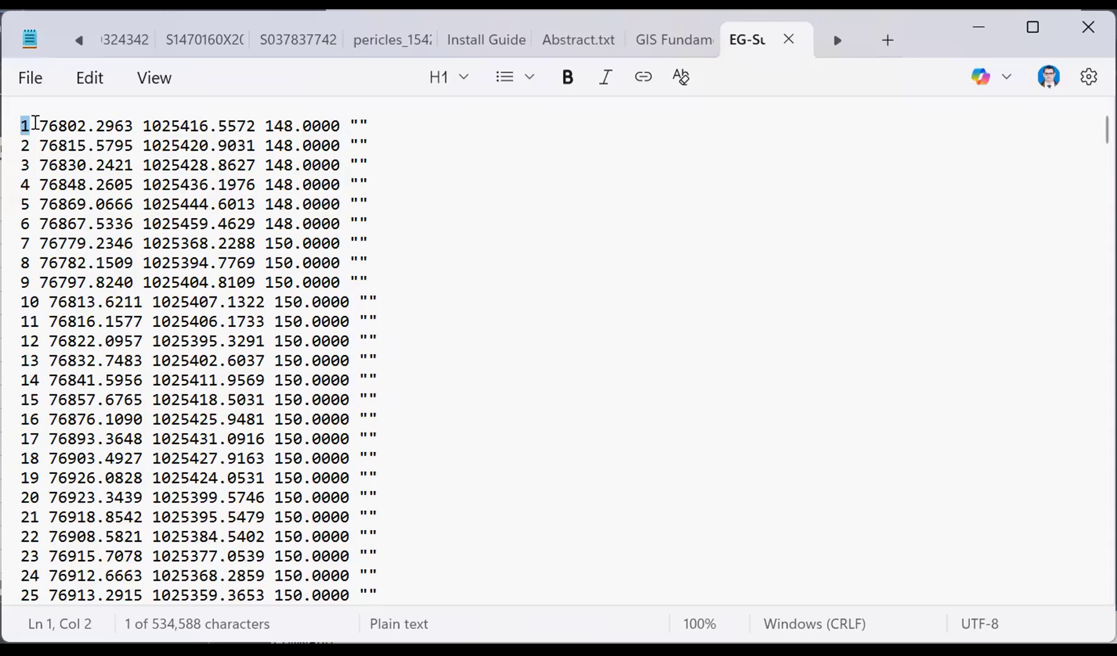
left_click_drag(35, 123, 366, 123)
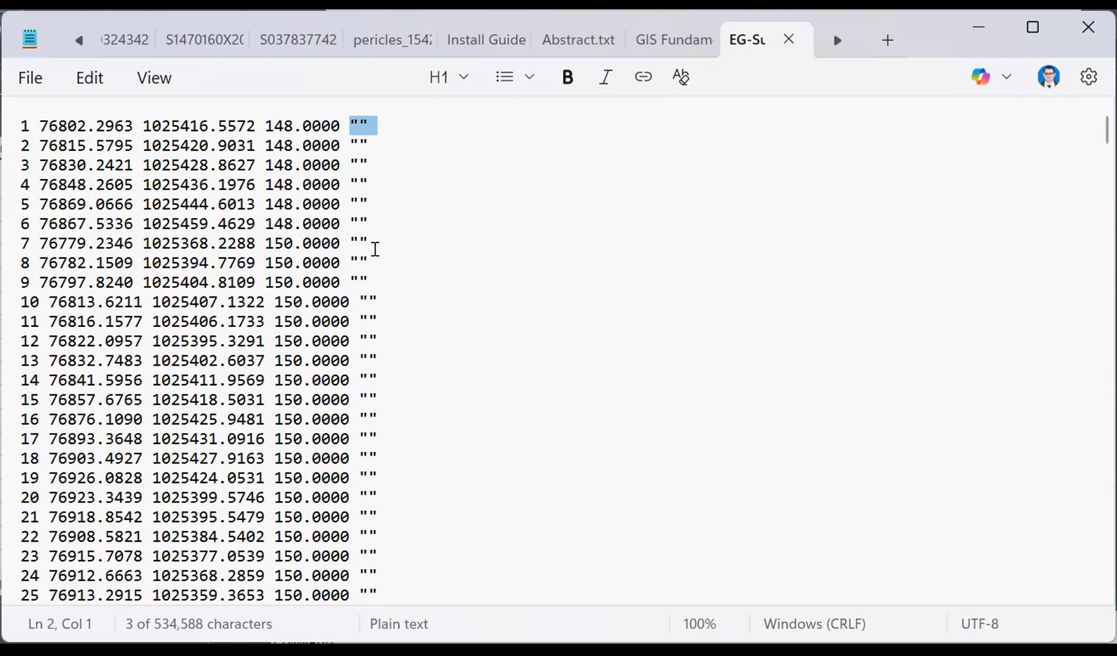
left_click_drag(21, 140, 359, 144)
double_click(363, 144)
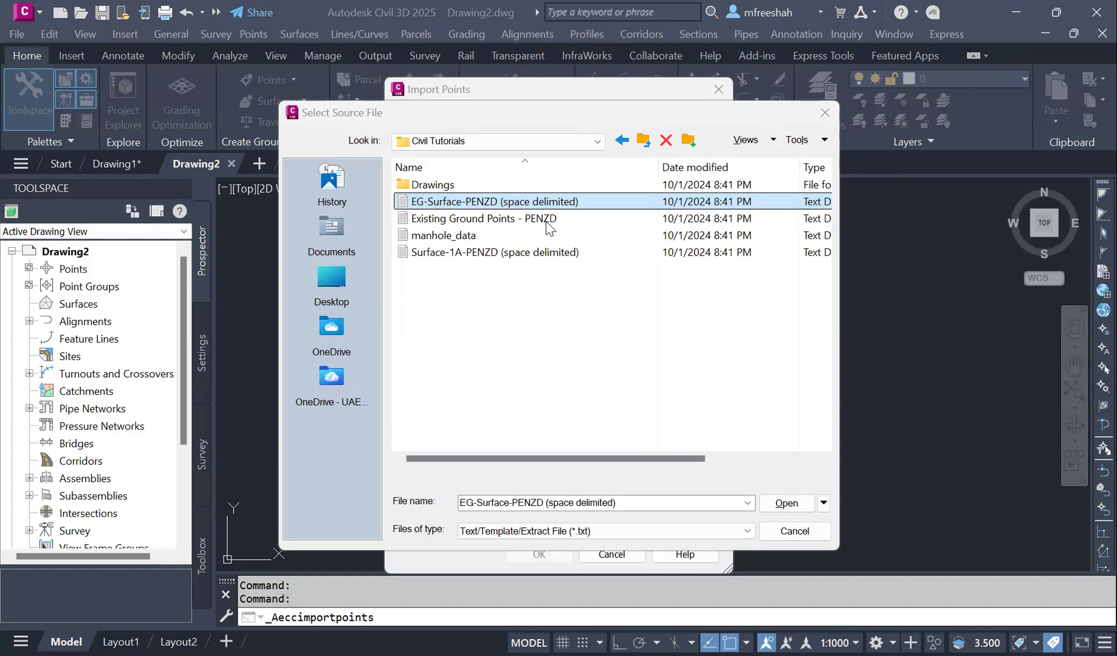
Add the EG-Surface-PENZD file to the import and set its point file format to PENZD (space delimited).
key("Return")
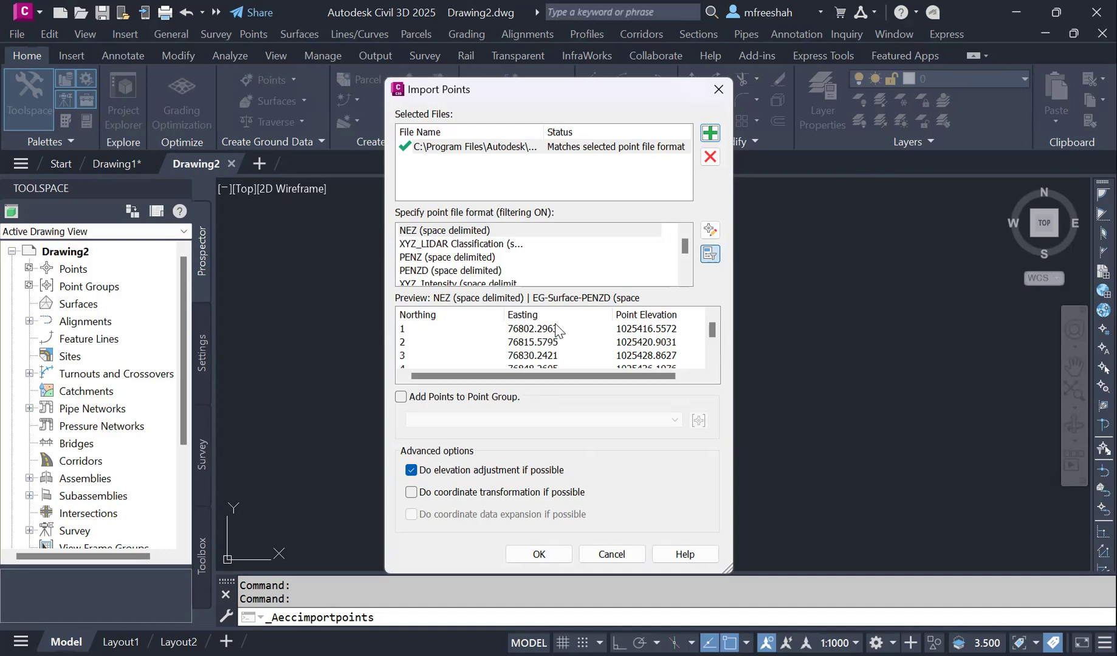
left_click(525, 319)
scroll(417, 258, "down", 2)
scroll(419, 264, "up", 2)
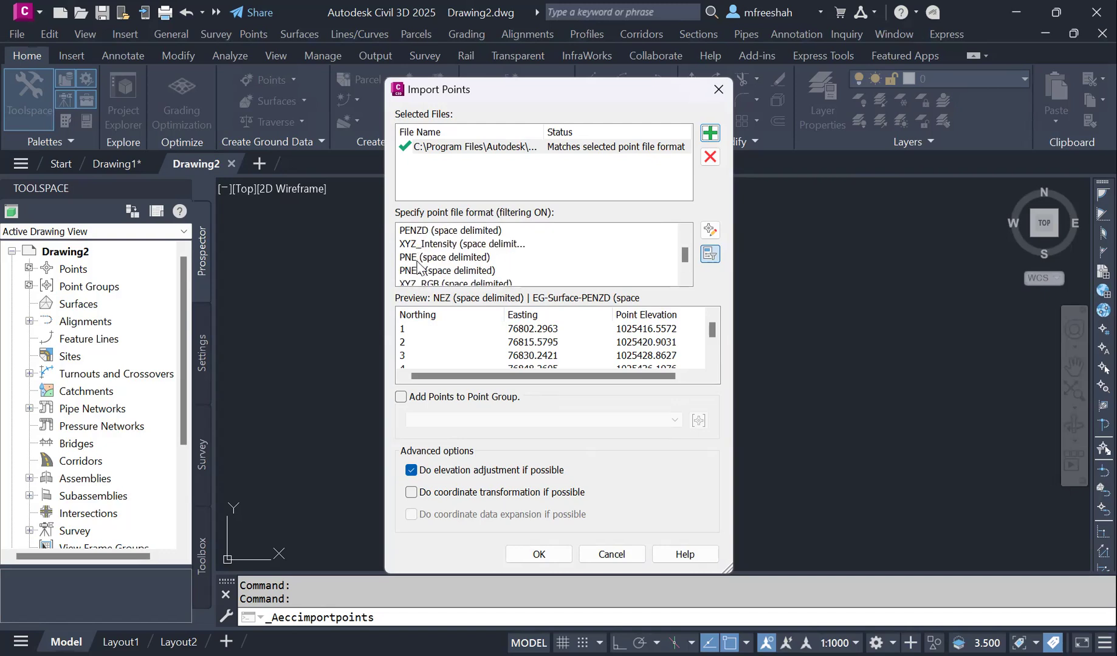
scroll(425, 264, "down", 1)
scroll(429, 261, "down", 1)
scroll(430, 263, "up", 2)
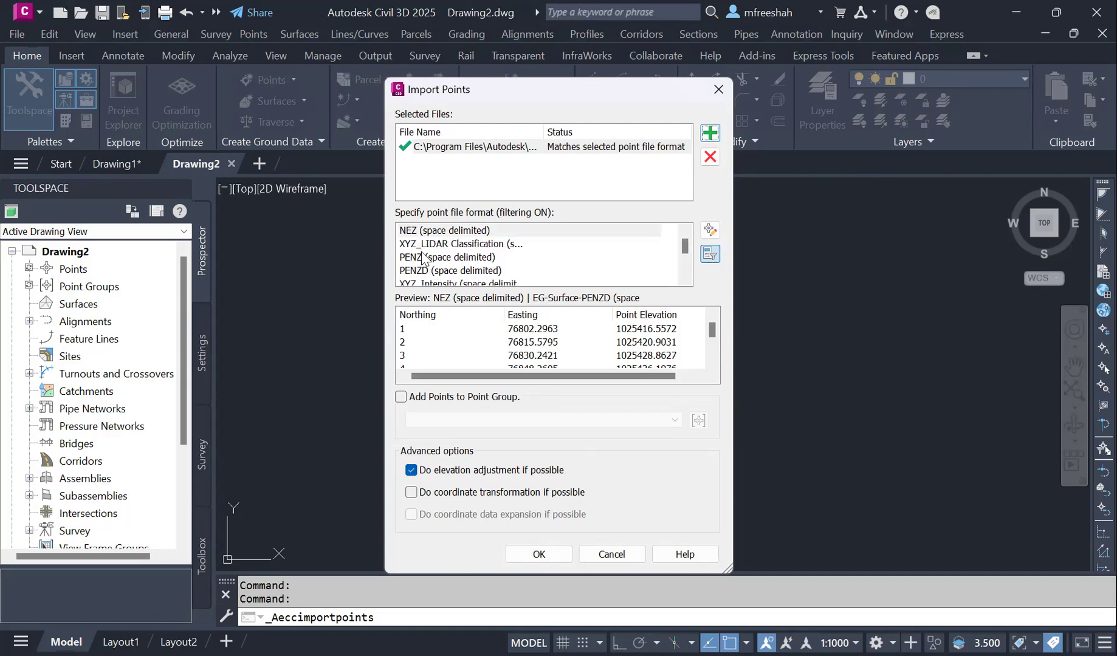
left_click(429, 271)
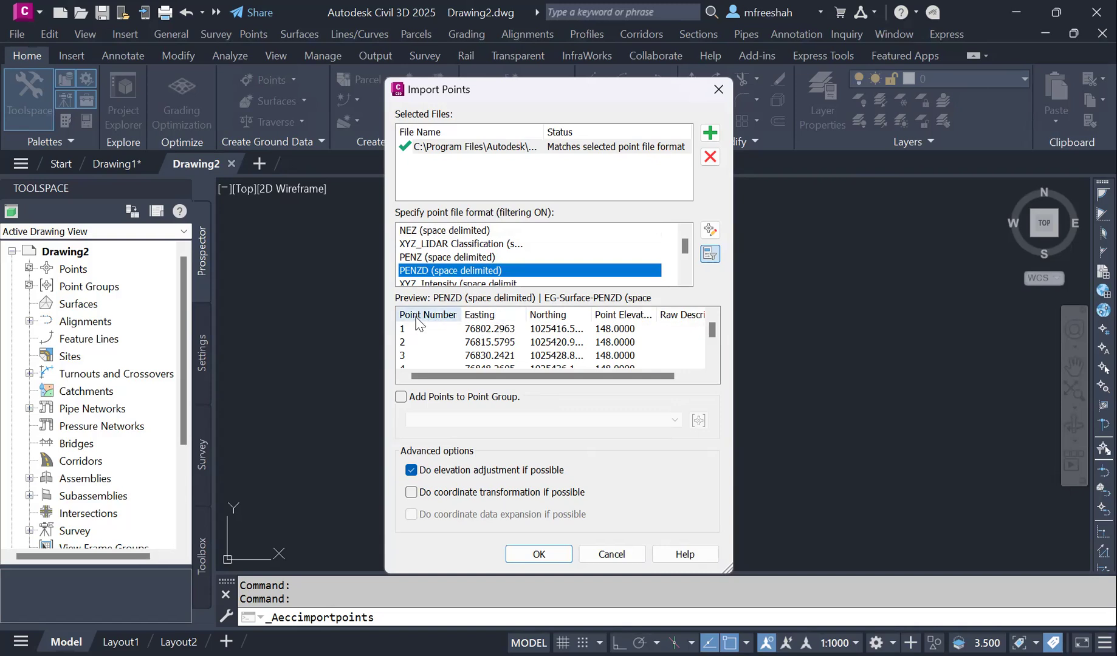
left_click(401, 397)
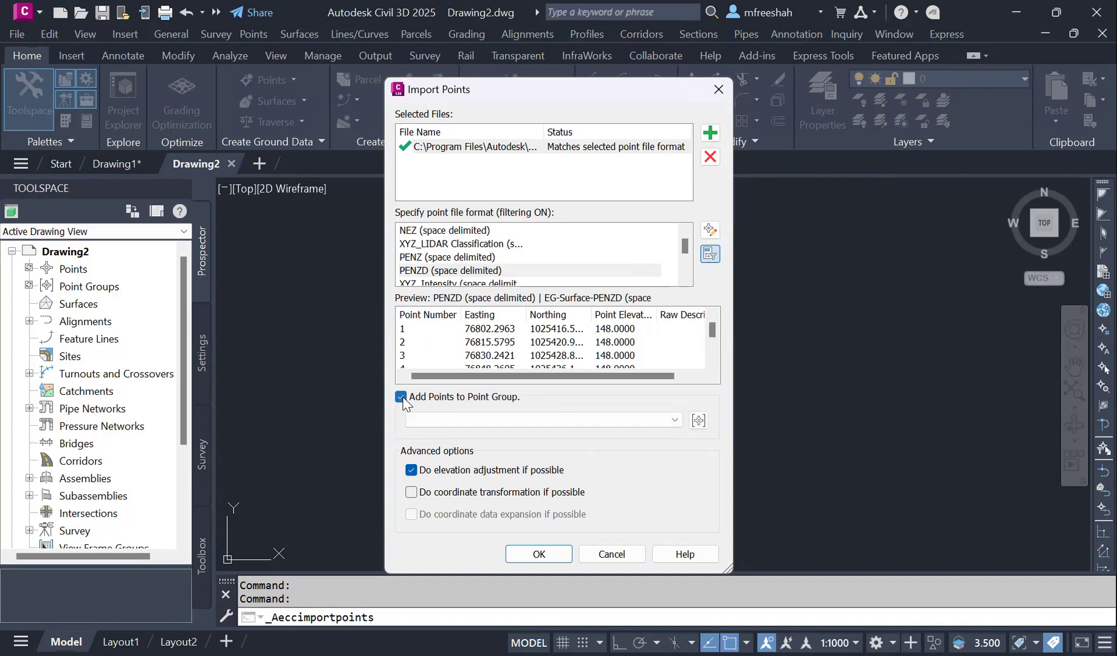
left_click(676, 421)
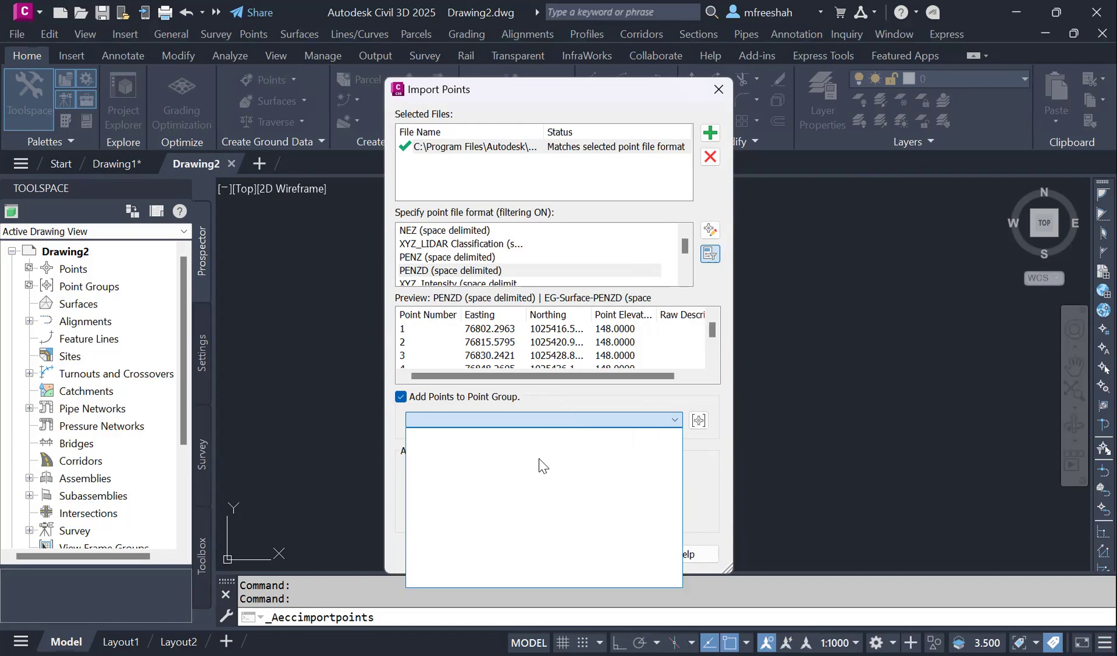
left_click(401, 398)
left_click(401, 398)
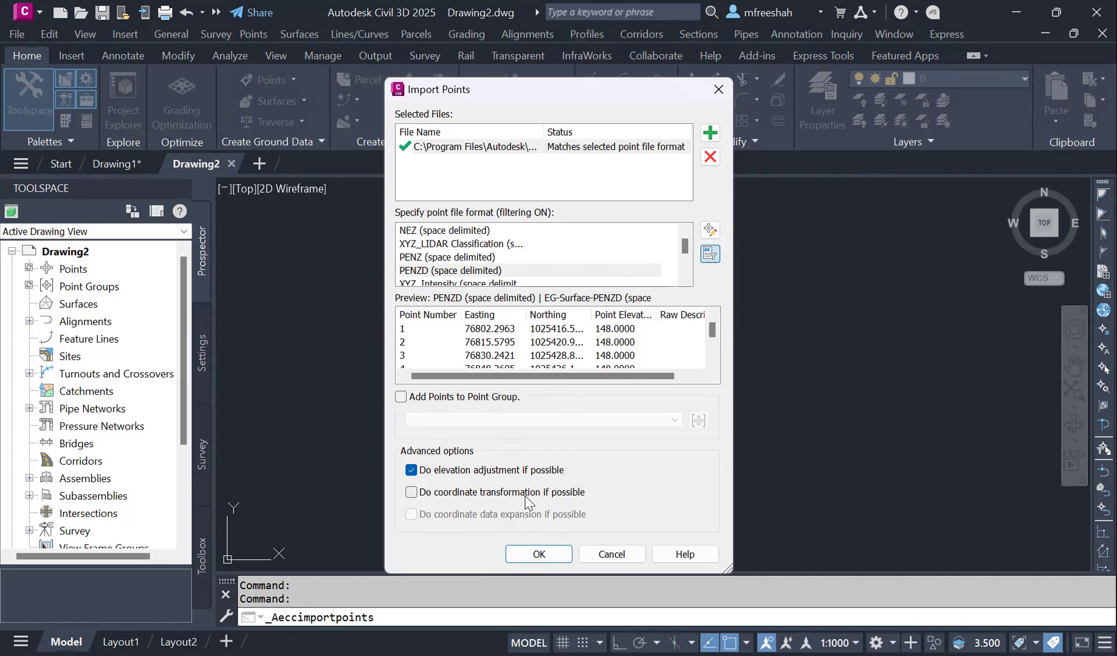
Import the points, zoom to the whole drawing, and inspect the imported point markers up close.
left_click(528, 554)
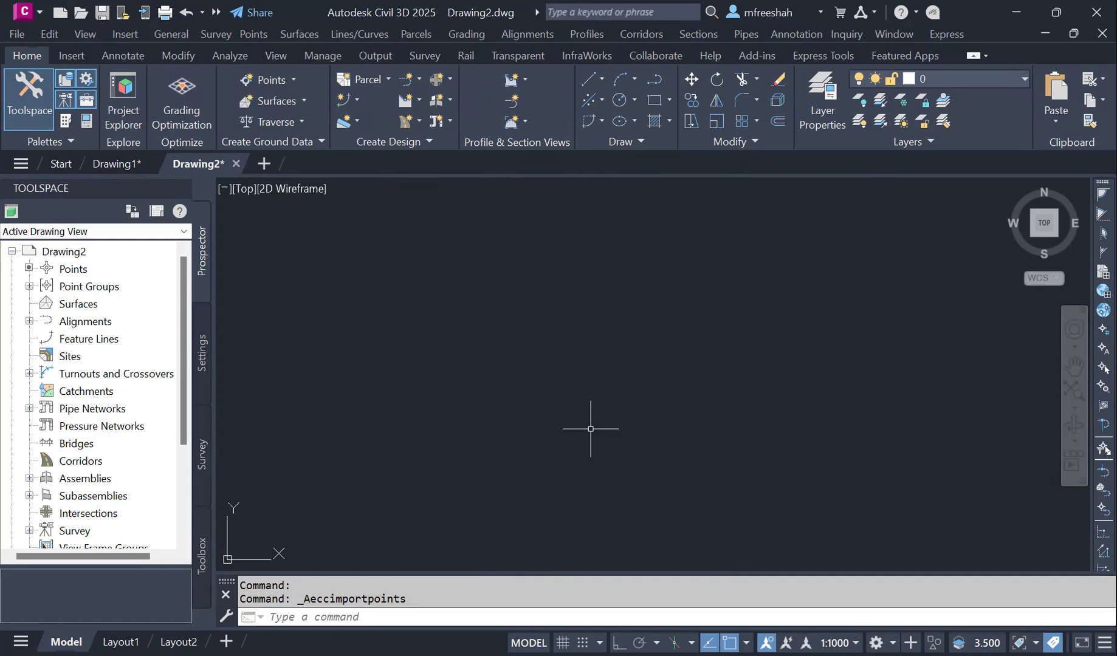
type("z")
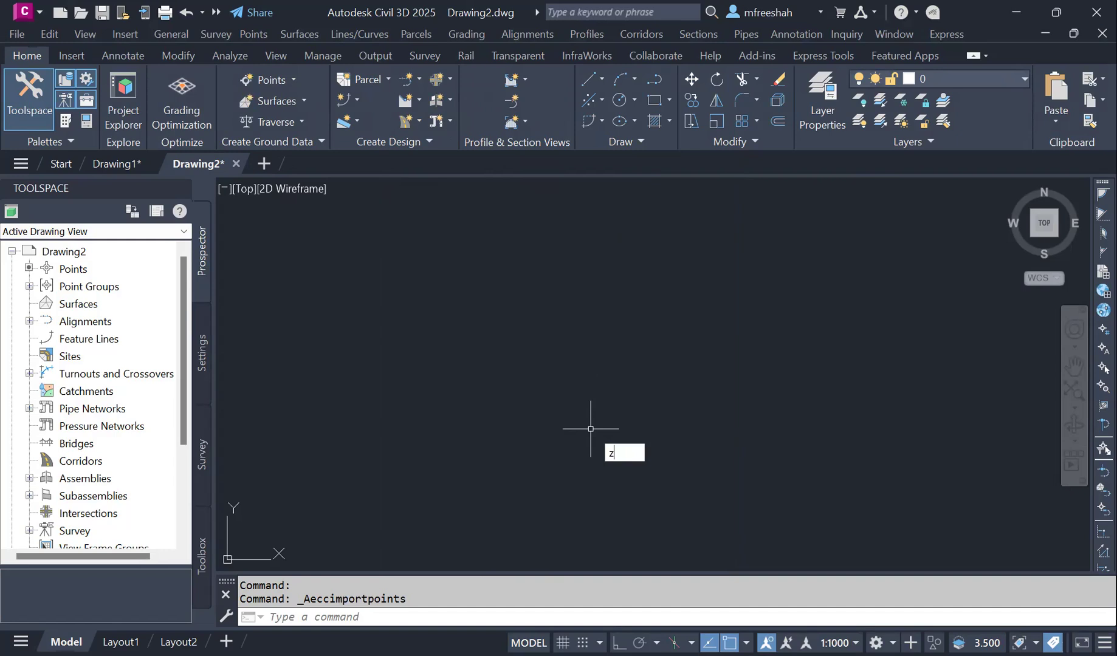
key("Return")
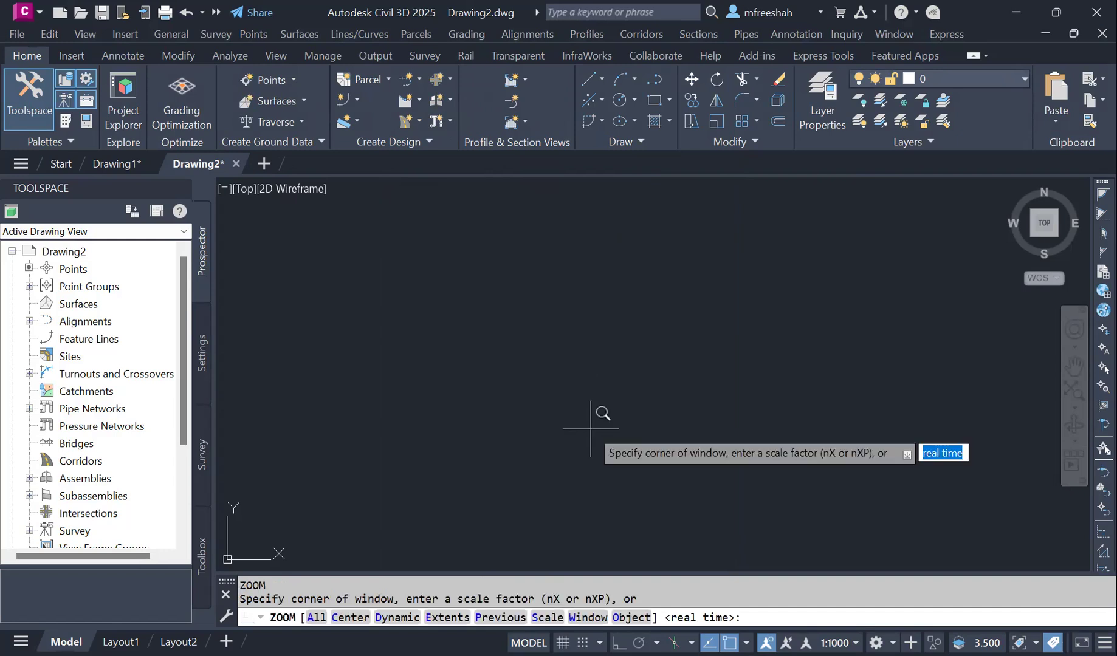
type("a")
key("Return")
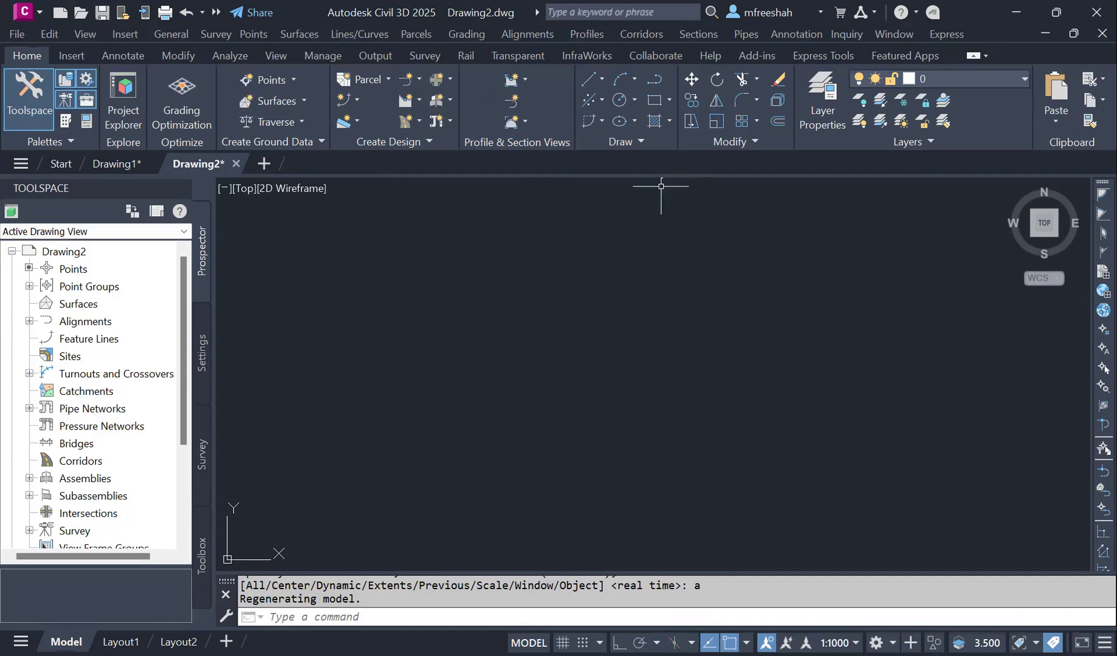
key("ctrl+2")
mouse_move(668, 241)
left_mouse_down()
mouse_move(681, 237)
mouse_move(685, 251)
left_mouse_up()
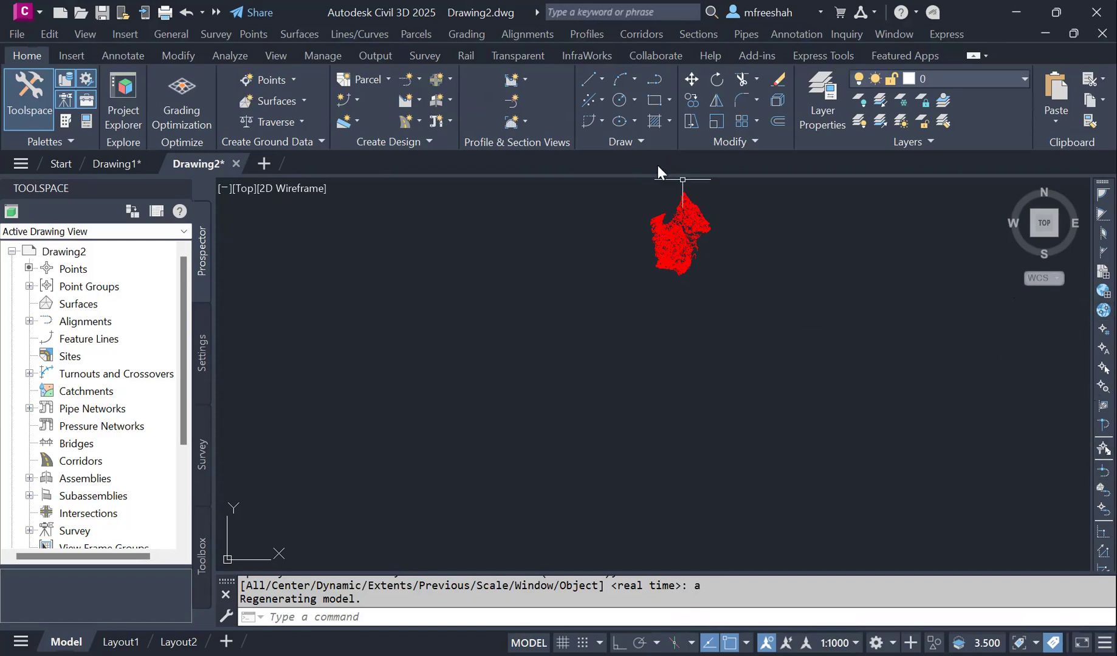
scroll(658, 212, "up", 6)
scroll(752, 451, "up", 1)
scroll(778, 301, "up", 3)
scroll(711, 394, "up", 2)
scroll(710, 394, "up", 4)
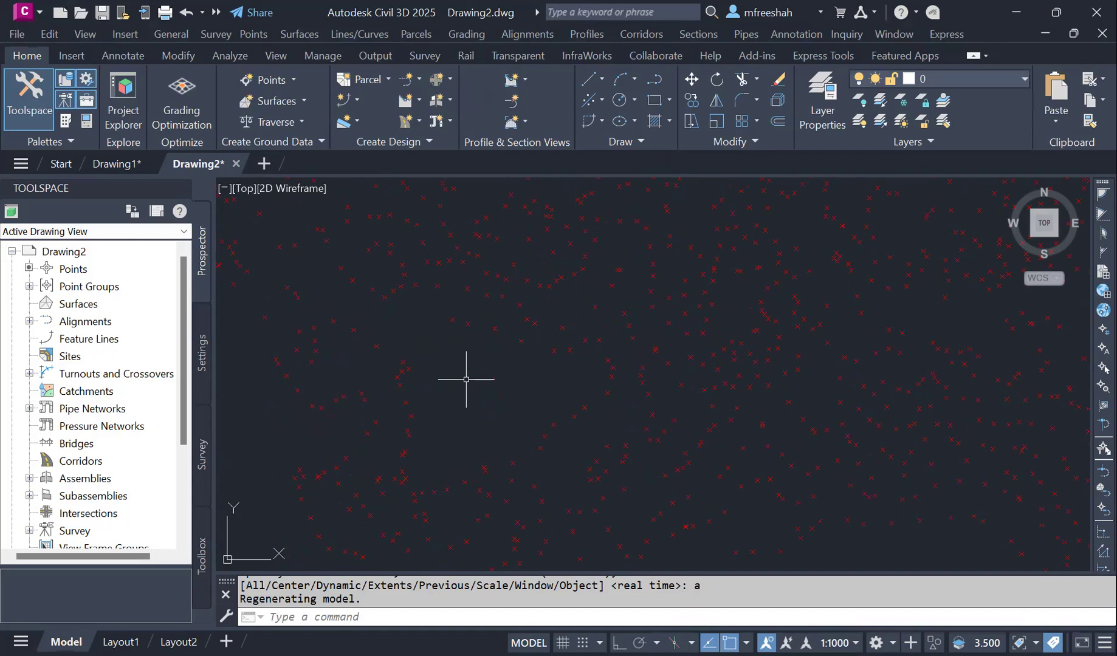
Review the default point style and label style in the _All Points group's properties, leaving them as they are.
left_click(28, 286)
left_click(84, 305)
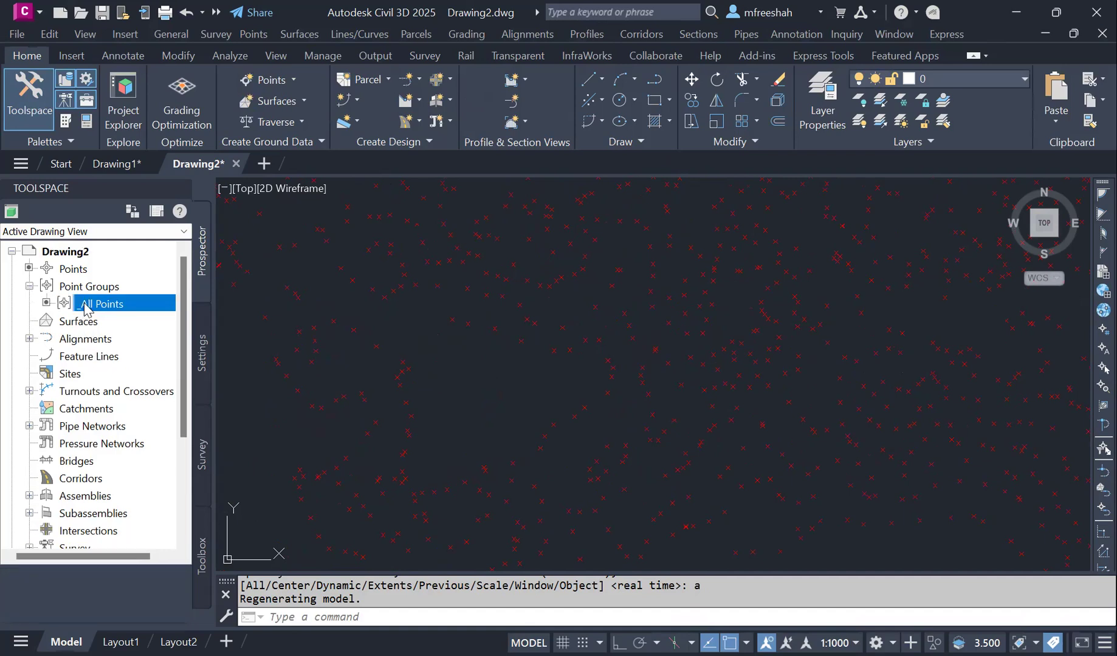
right_click(150, 309)
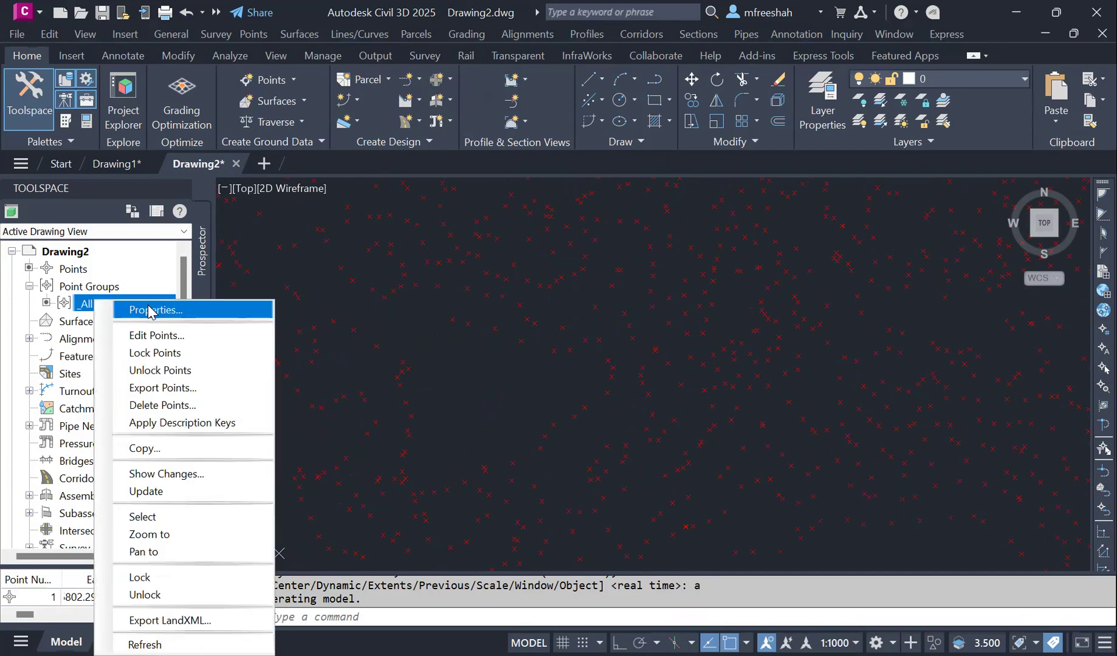
left_click(149, 310)
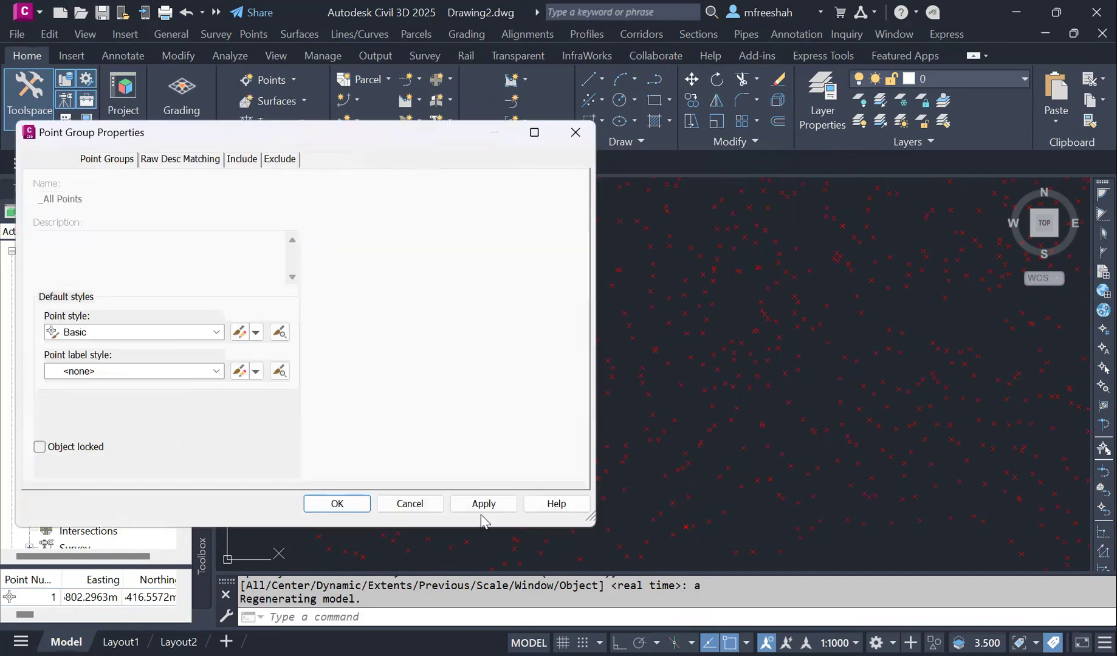
left_click(411, 512)
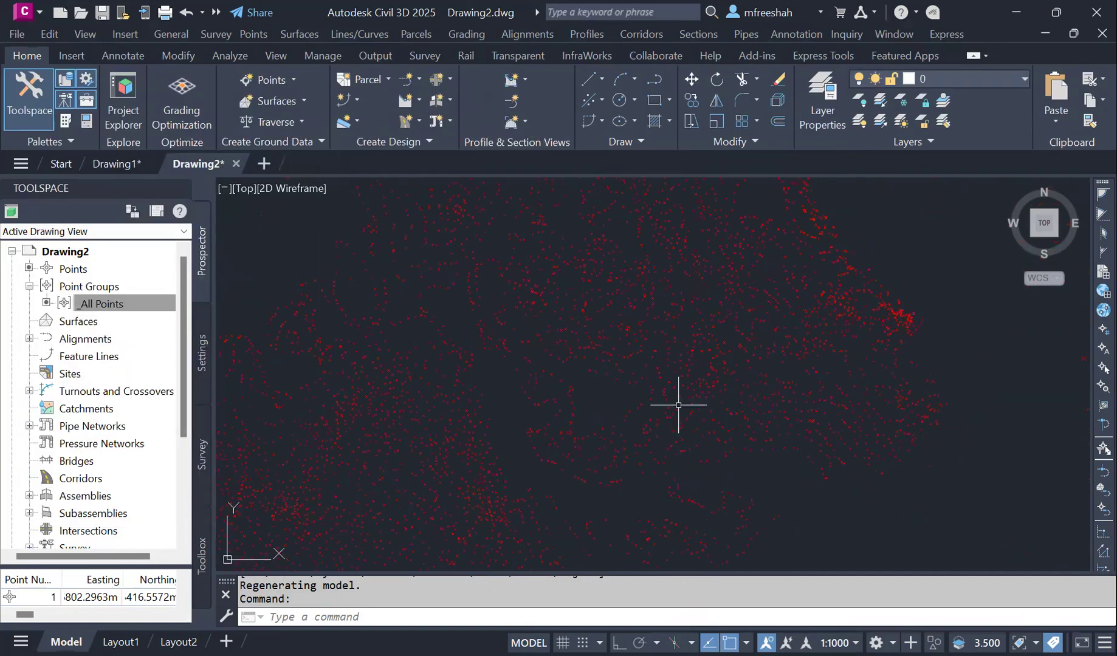
Inspect the imported point cloud and check a single COGO point near its lower-right edge.
scroll(660, 468, "up", 3)
scroll(660, 468, "down", 2)
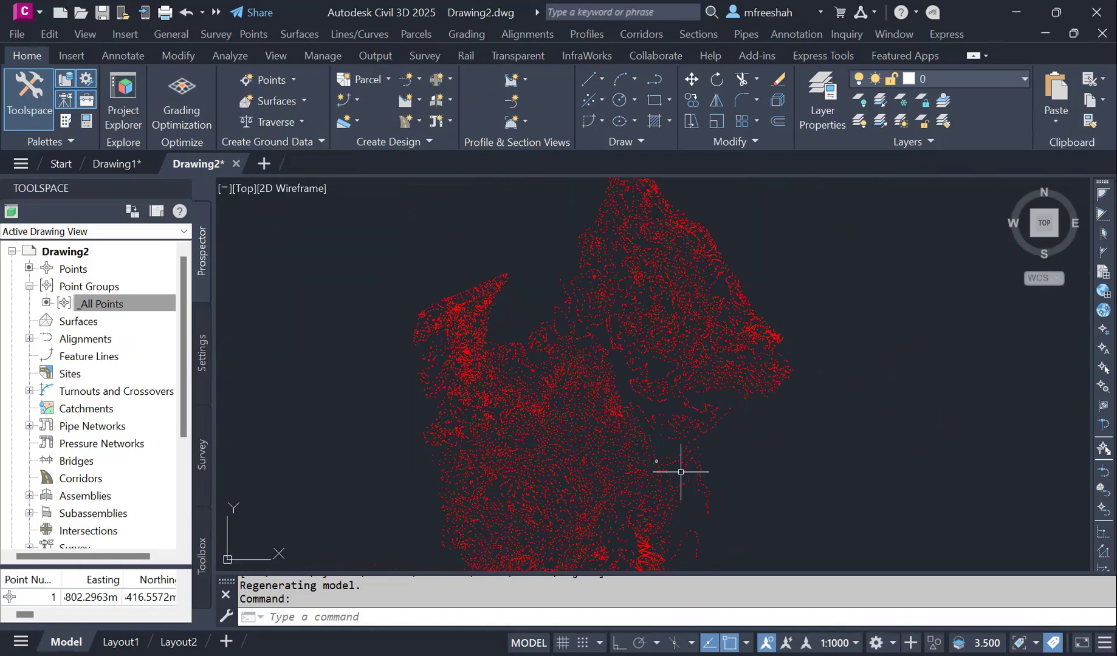
scroll(681, 472, "up", 5)
left_click(724, 443)
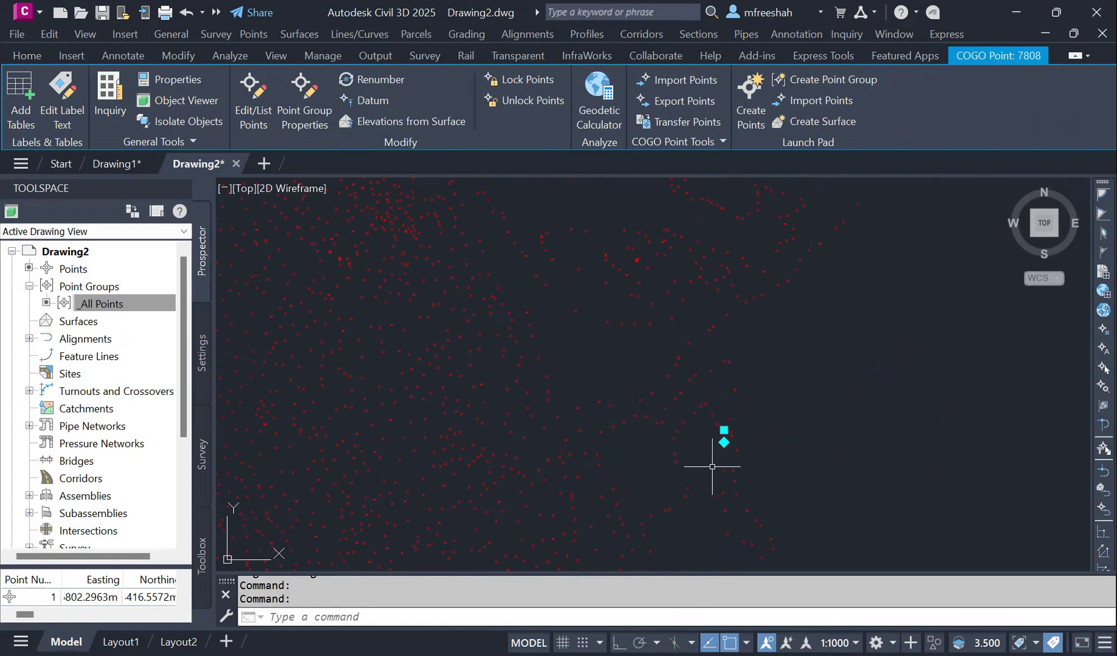
key("Escape")
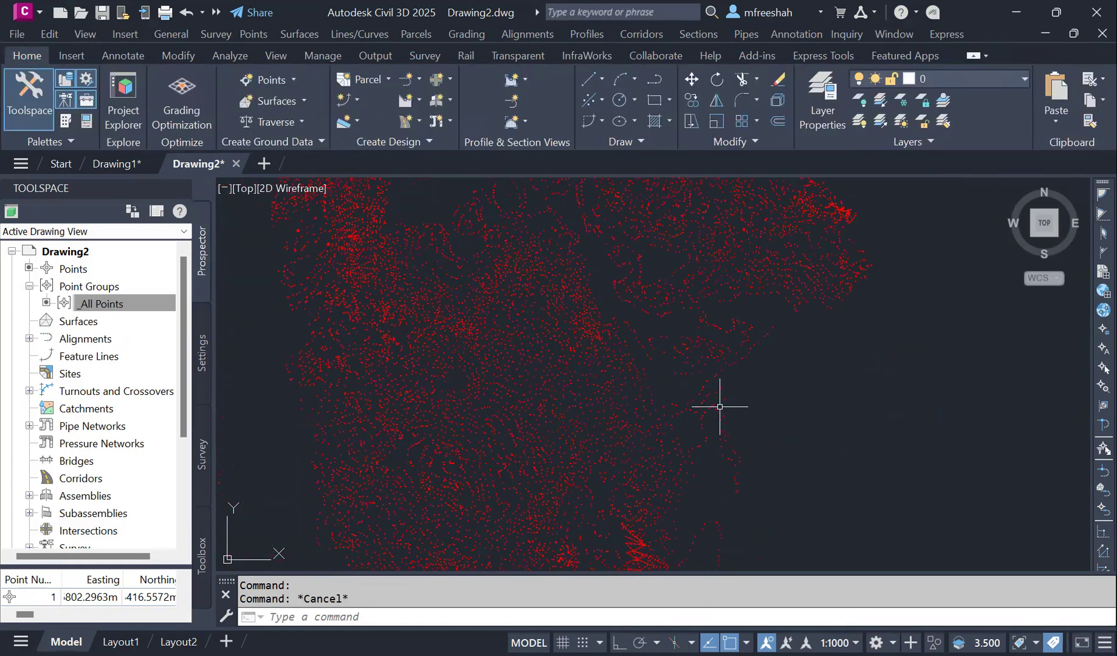
scroll(720, 407, "down", 3)
scroll(608, 351, "down", 1)
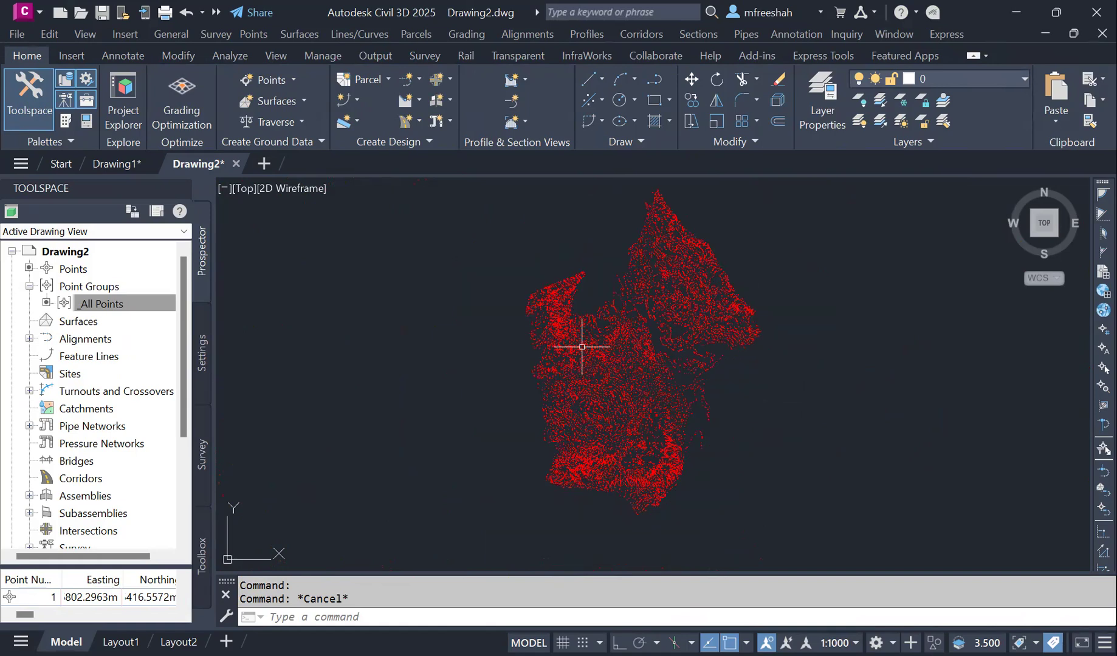
Erase two individual COGO points from the interior of the imported point cloud.
scroll(628, 349, "up", 5)
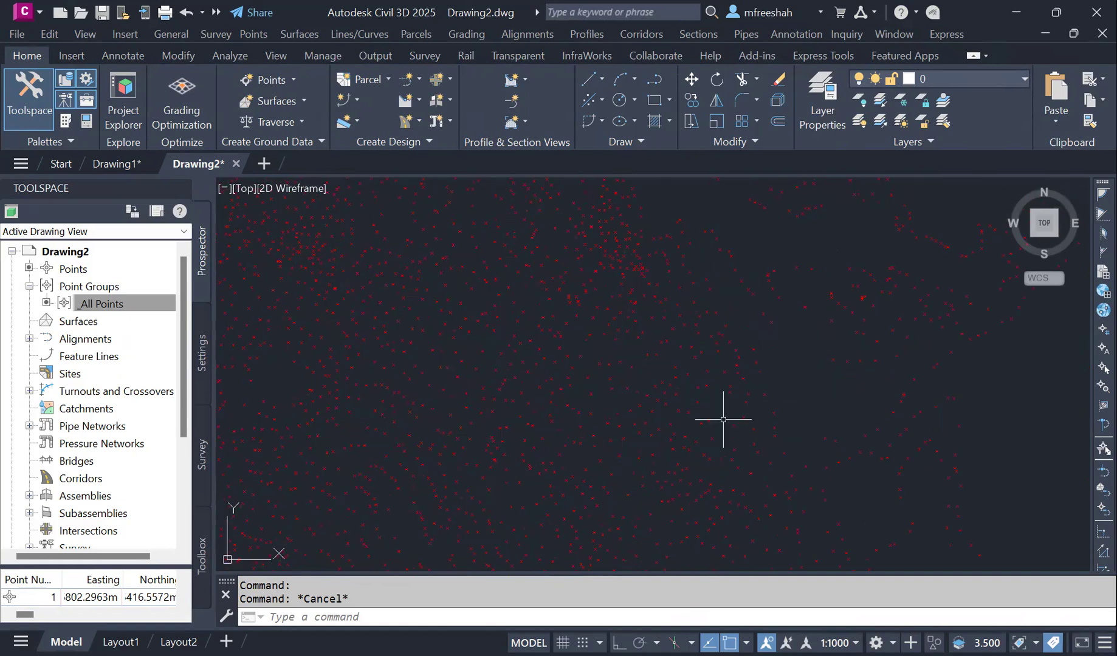
left_click(710, 421)
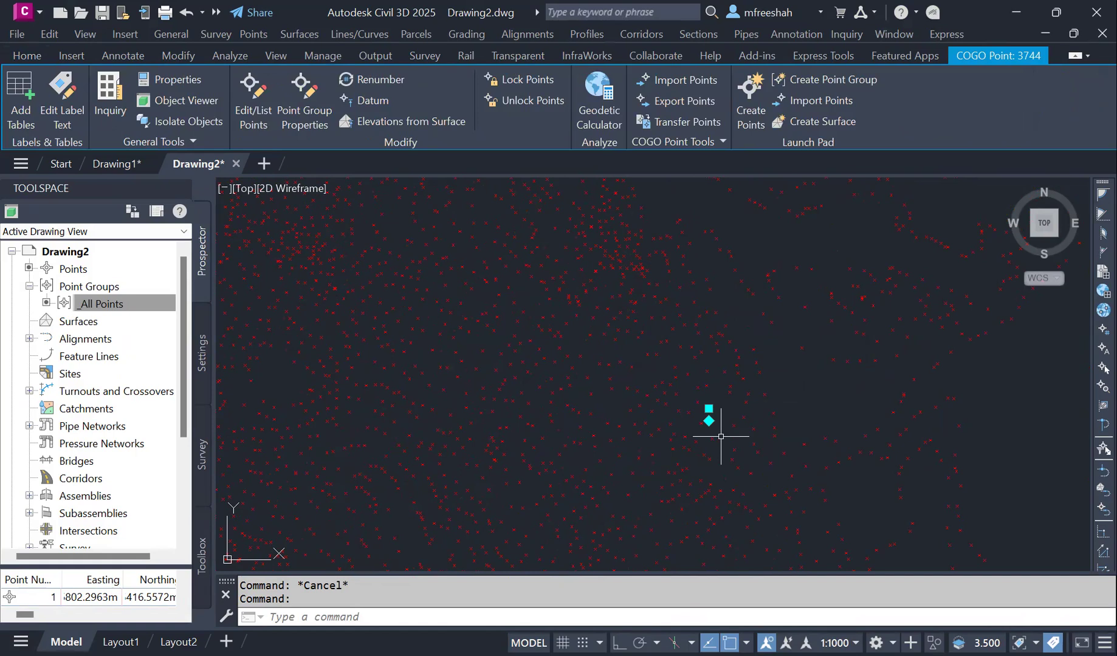
key("Delete")
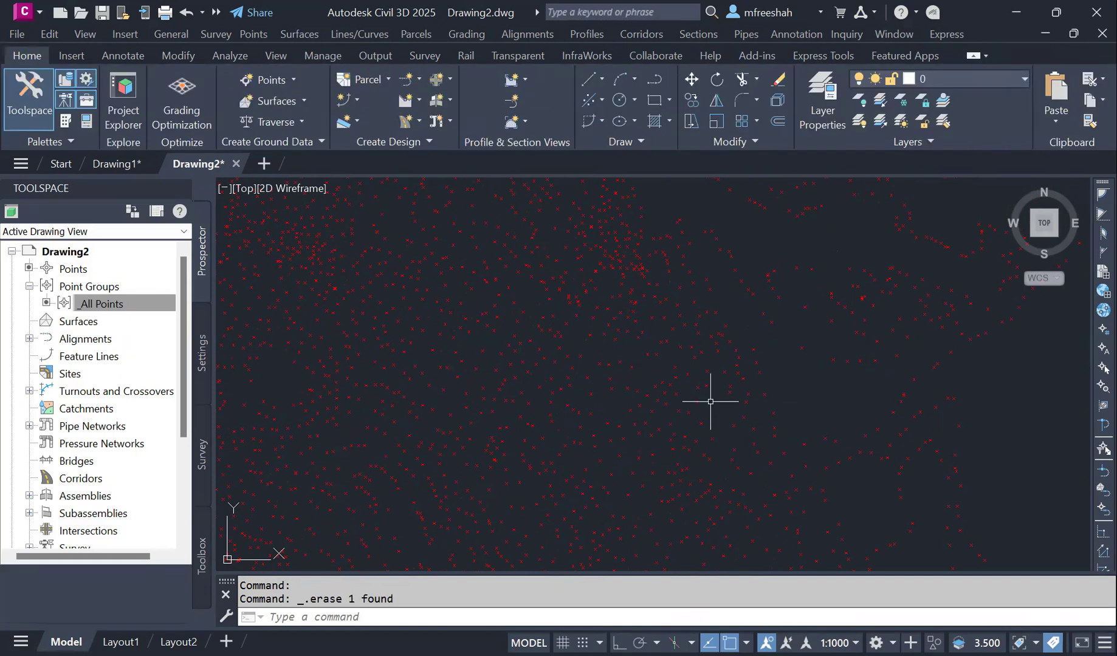
scroll(708, 425, "up", 5)
left_click(679, 414)
key("Delete")
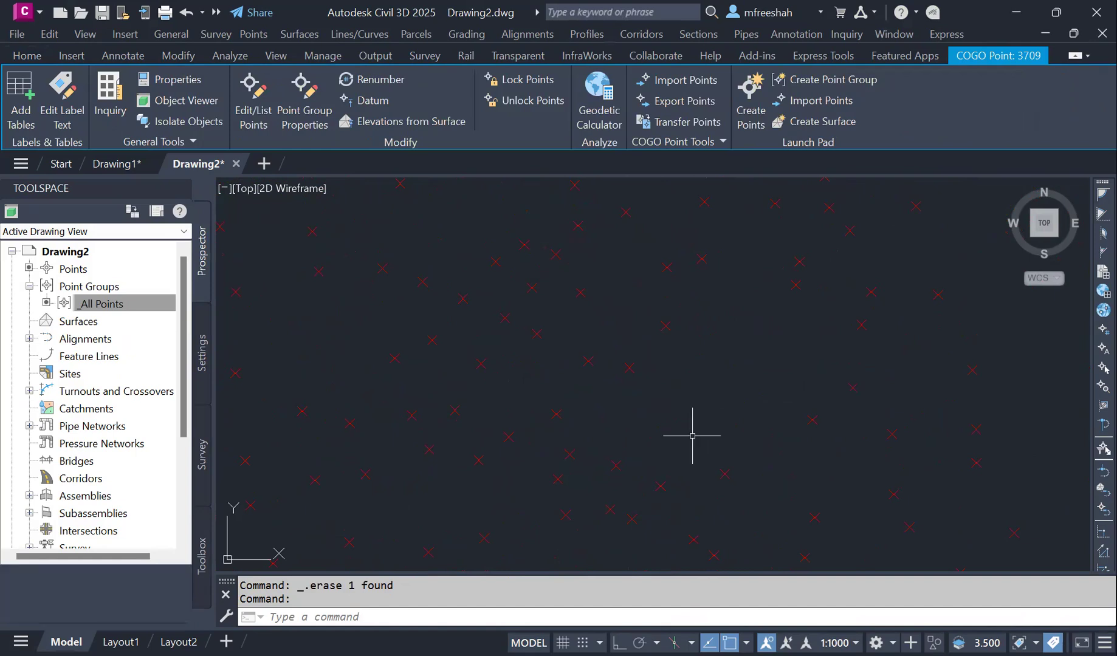
scroll(708, 429, "down", 8)
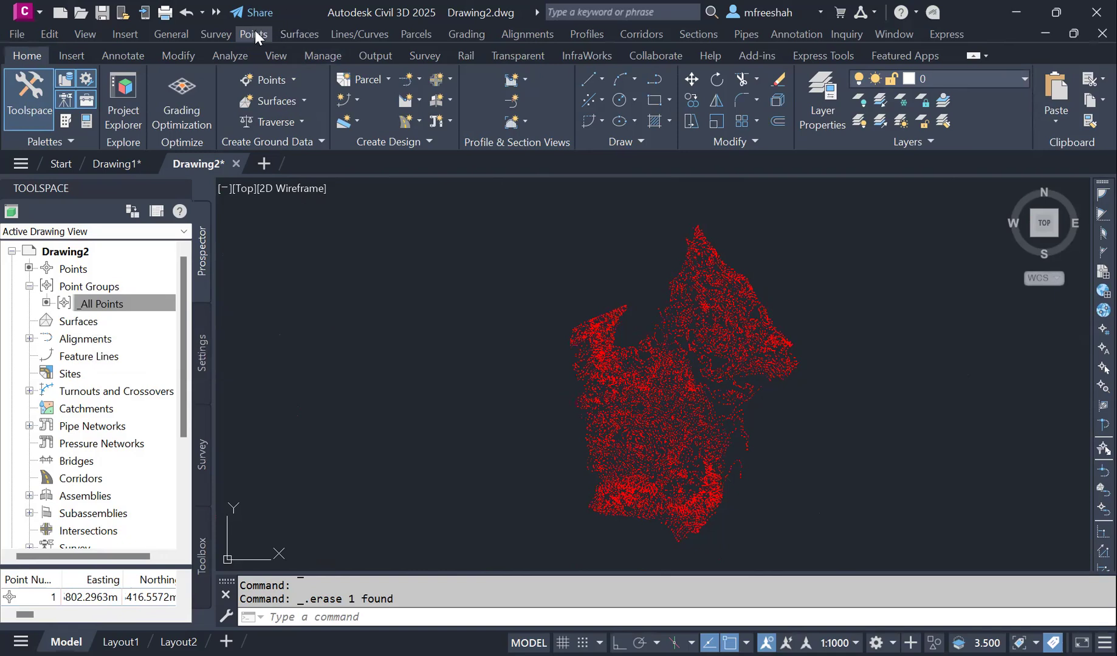
Start creating a new TIN surface on layer C-TOPO and name it EG.
left_click(298, 34)
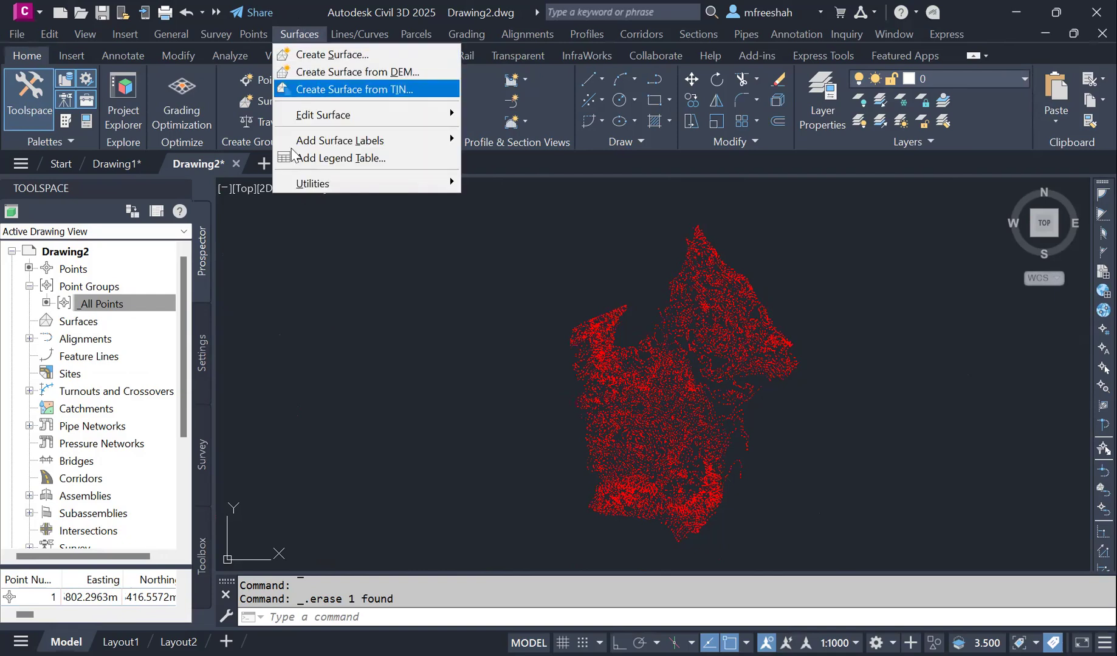
left_click(204, 267)
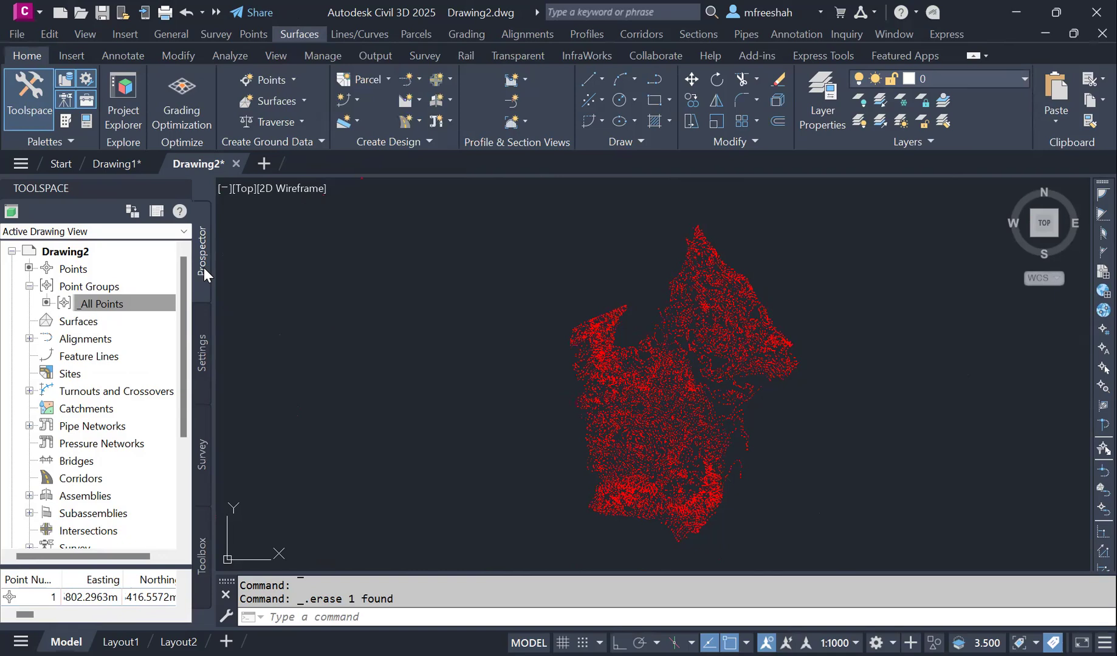
left_click(77, 322)
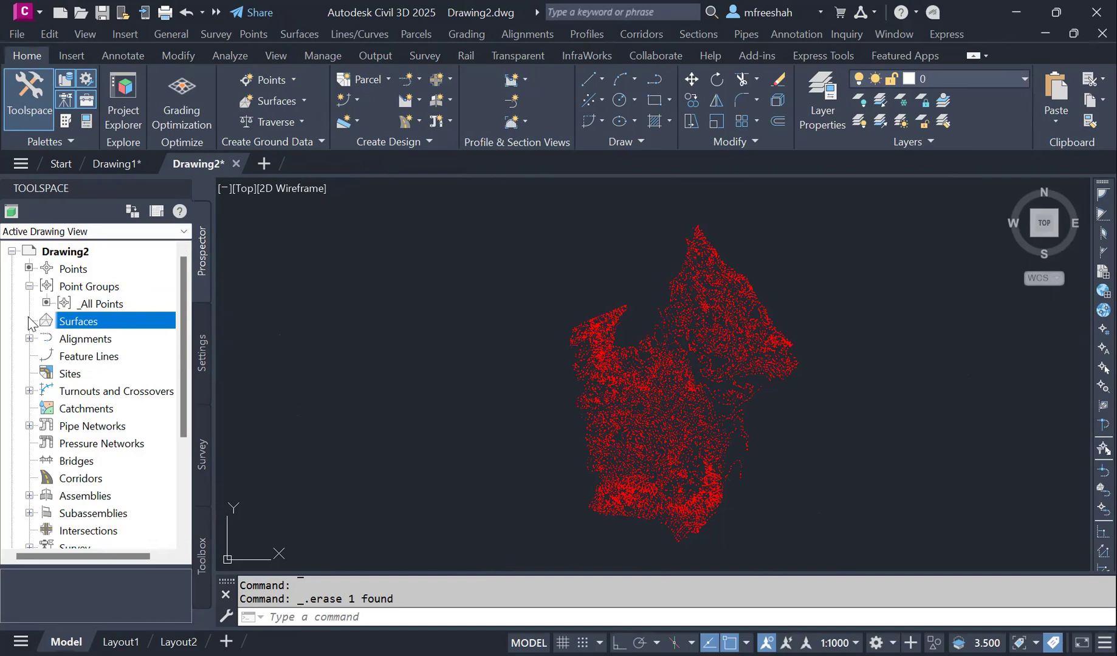
right_click(66, 326)
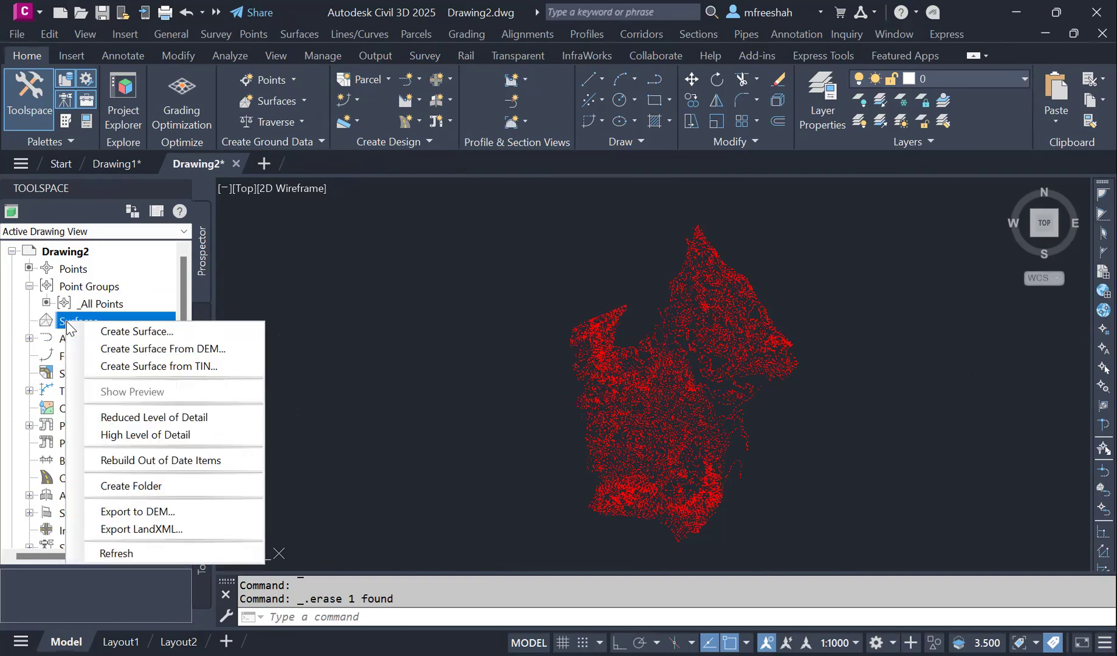
left_click(106, 333)
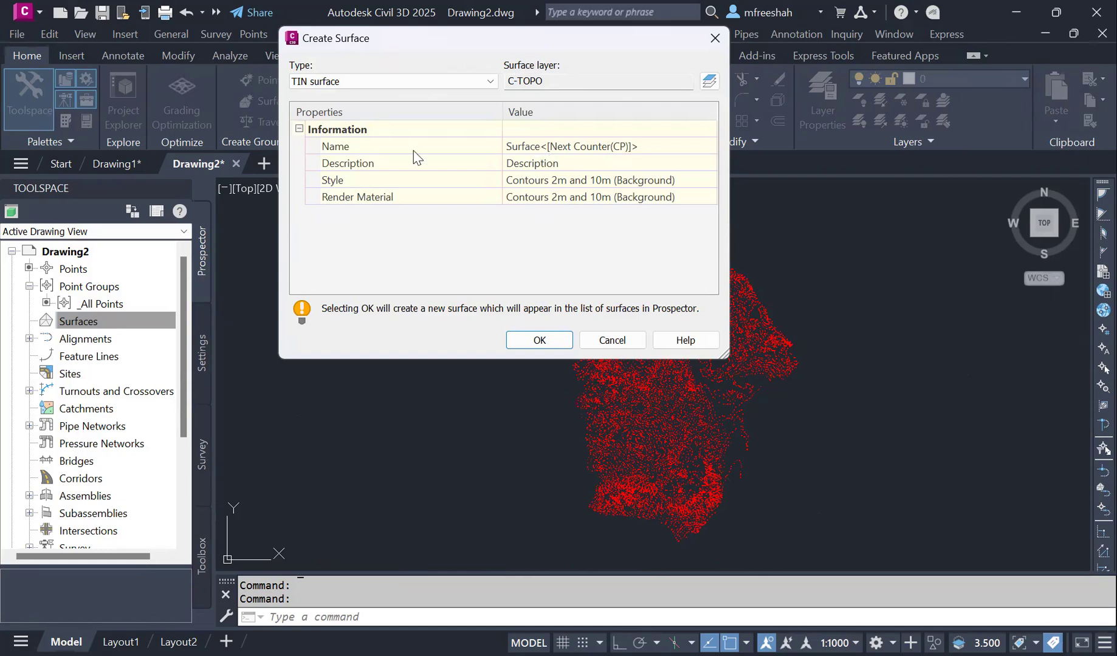
left_click(650, 147)
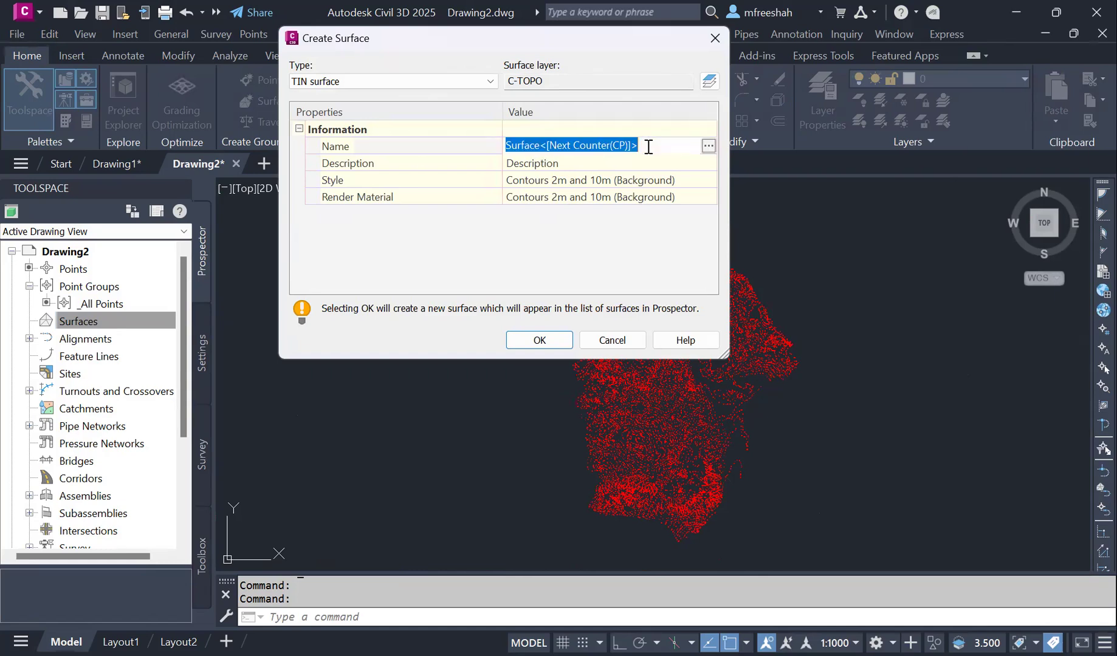
type("EG")
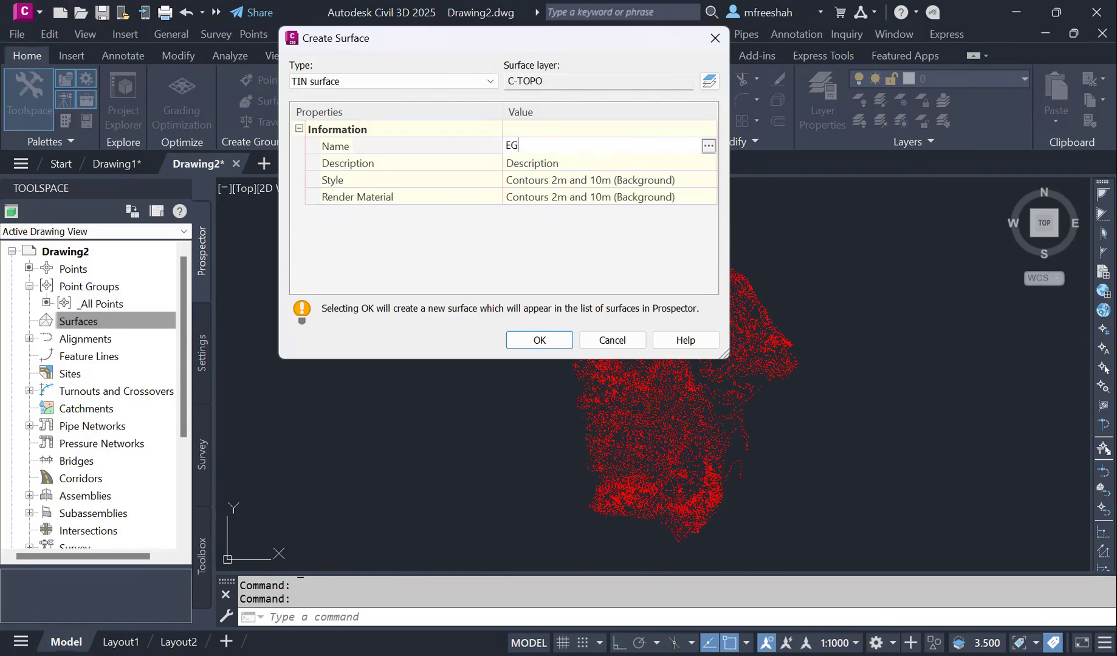
key("Return")
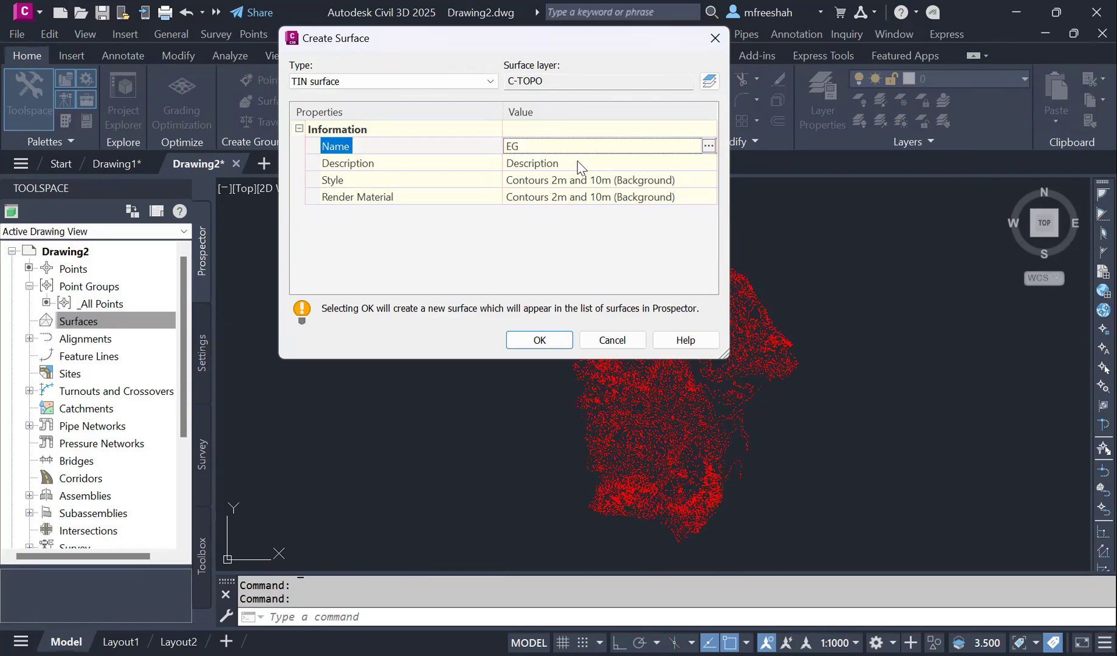
Open the surface style selection for the new EG surface.
left_click(565, 161)
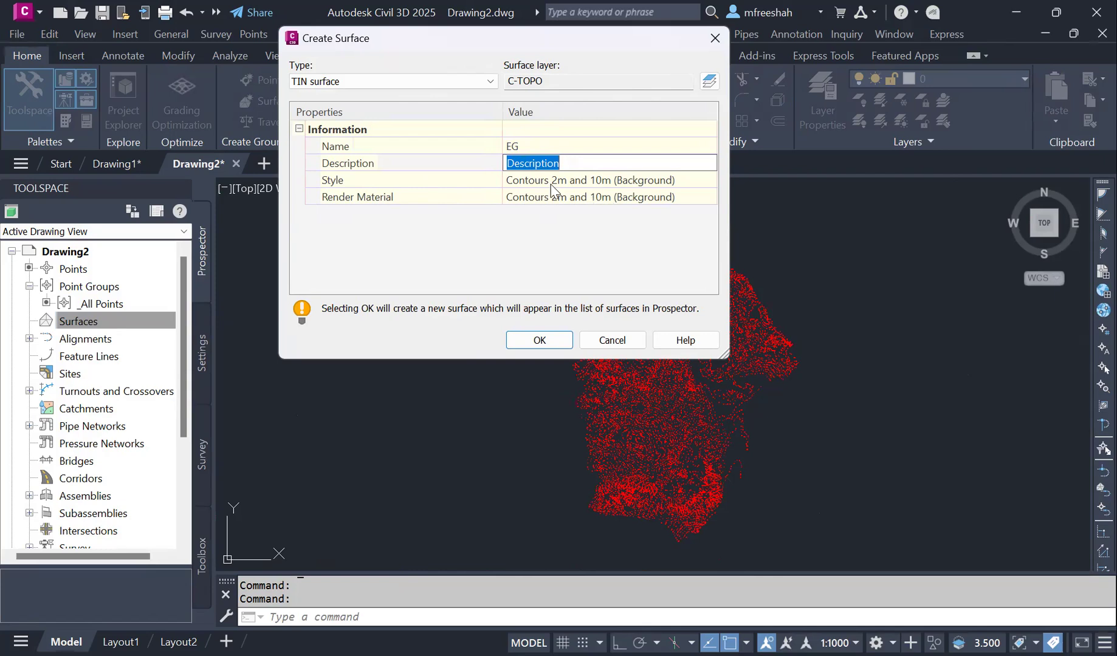
left_click(596, 182)
left_click(708, 181)
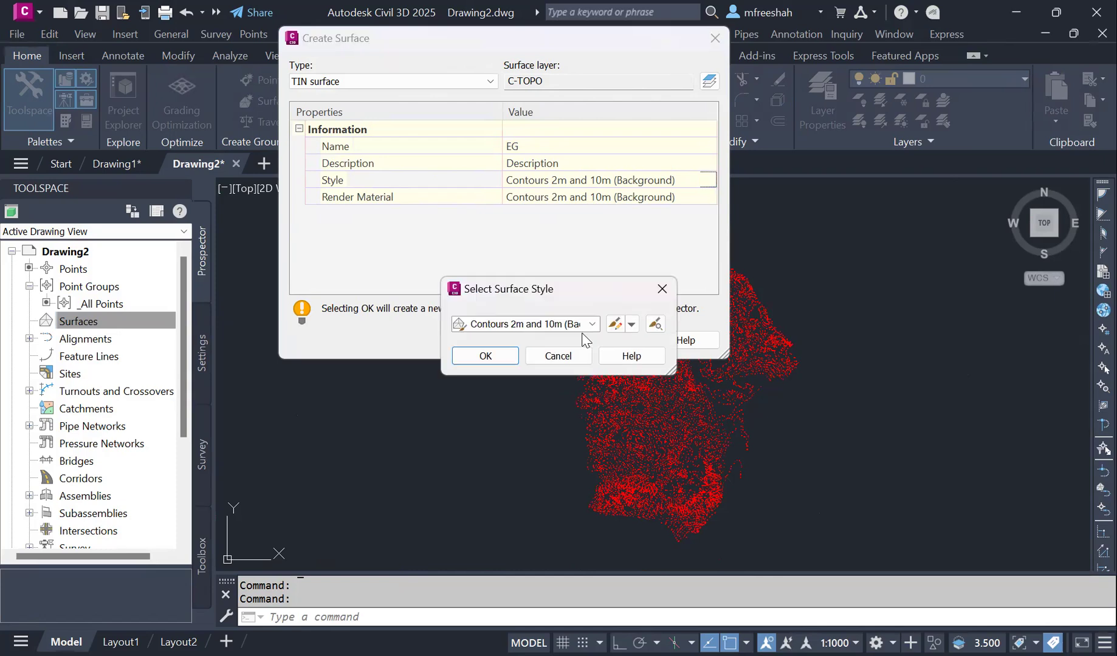
Create the TIN surface EG with the Contours 2m and 10m (Background) style and expand the Surfaces collection.
left_click(593, 329)
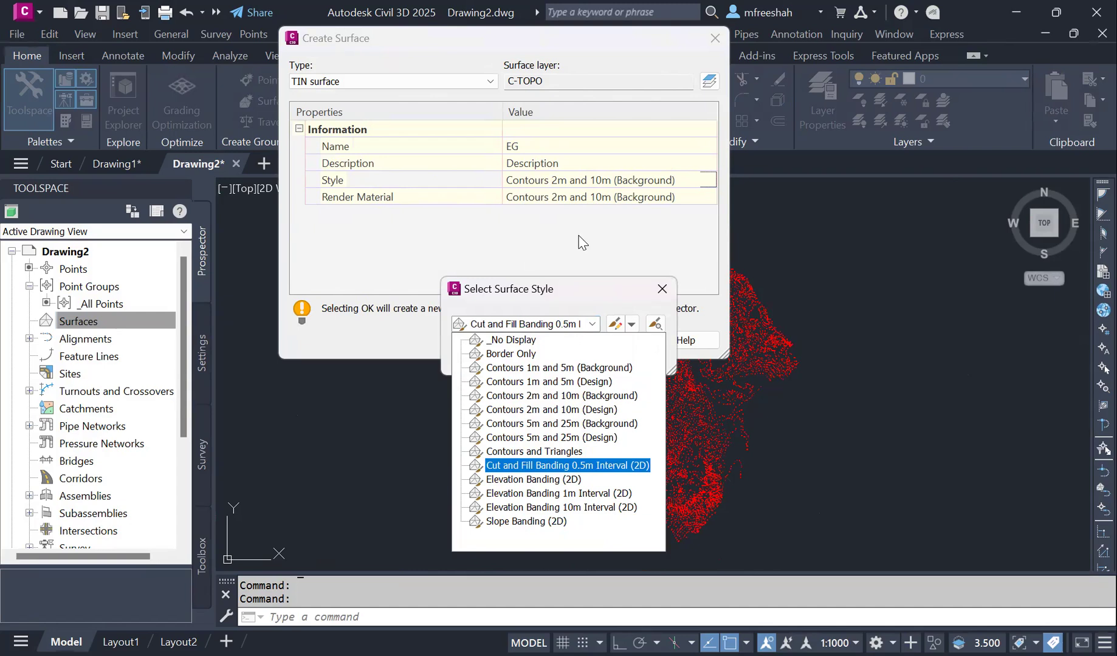
left_click(667, 288)
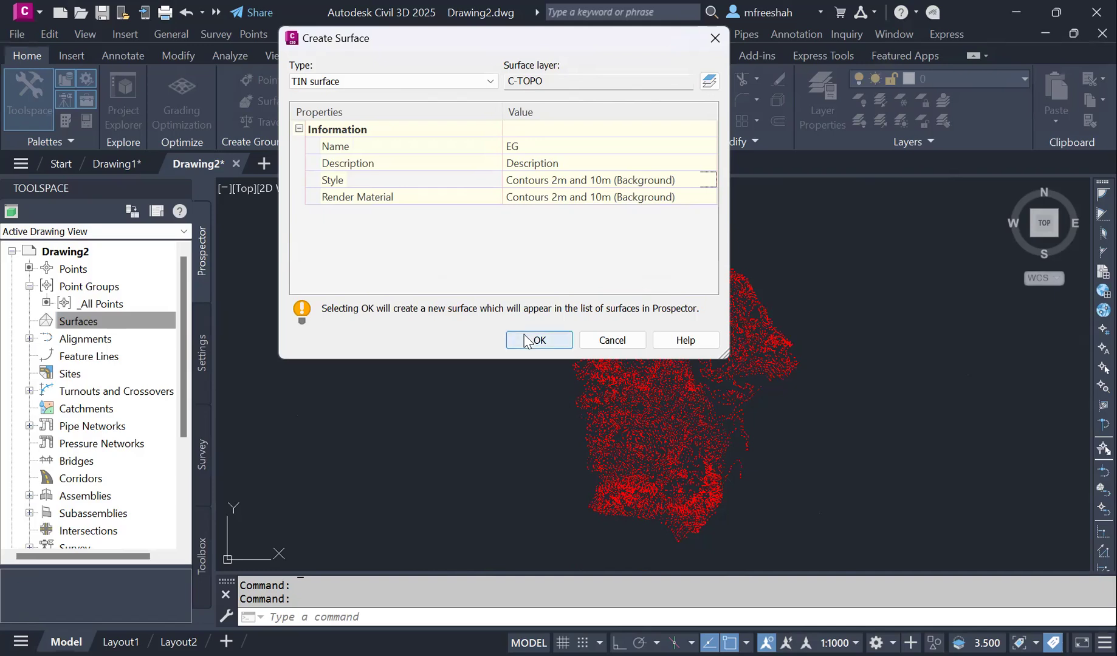
left_click(486, 84)
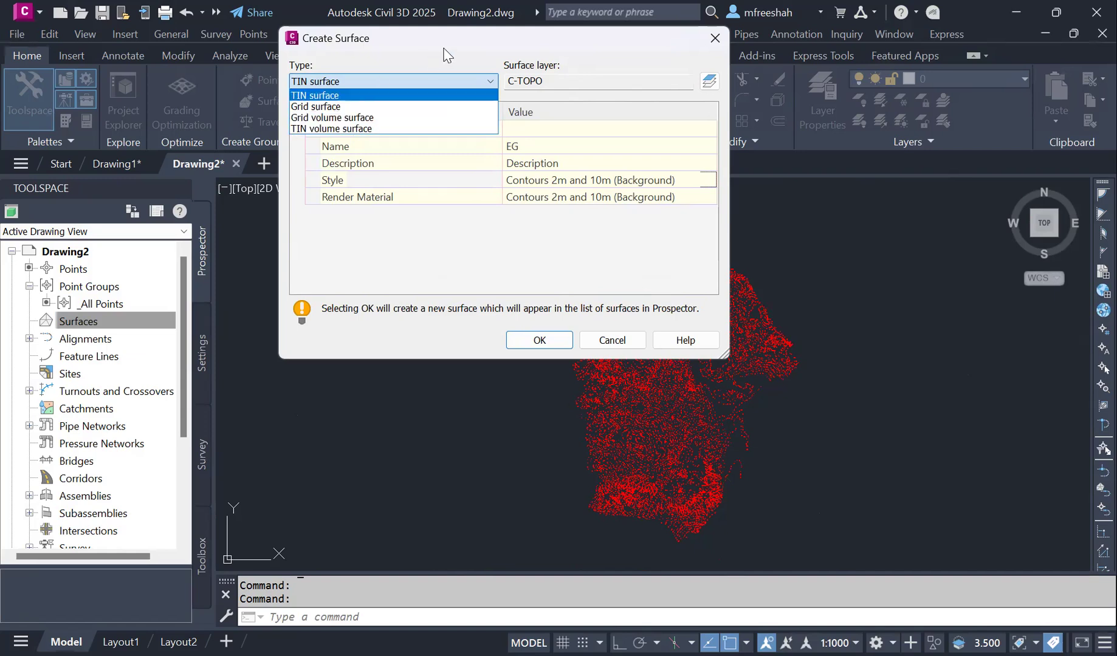
left_click(529, 329)
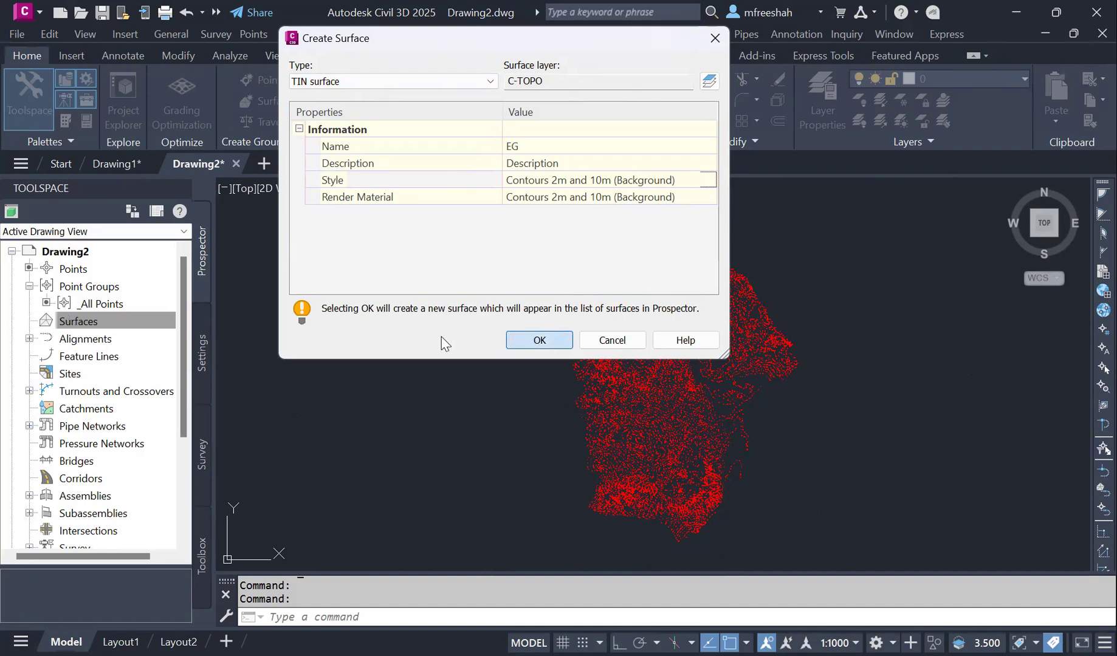
key("Return")
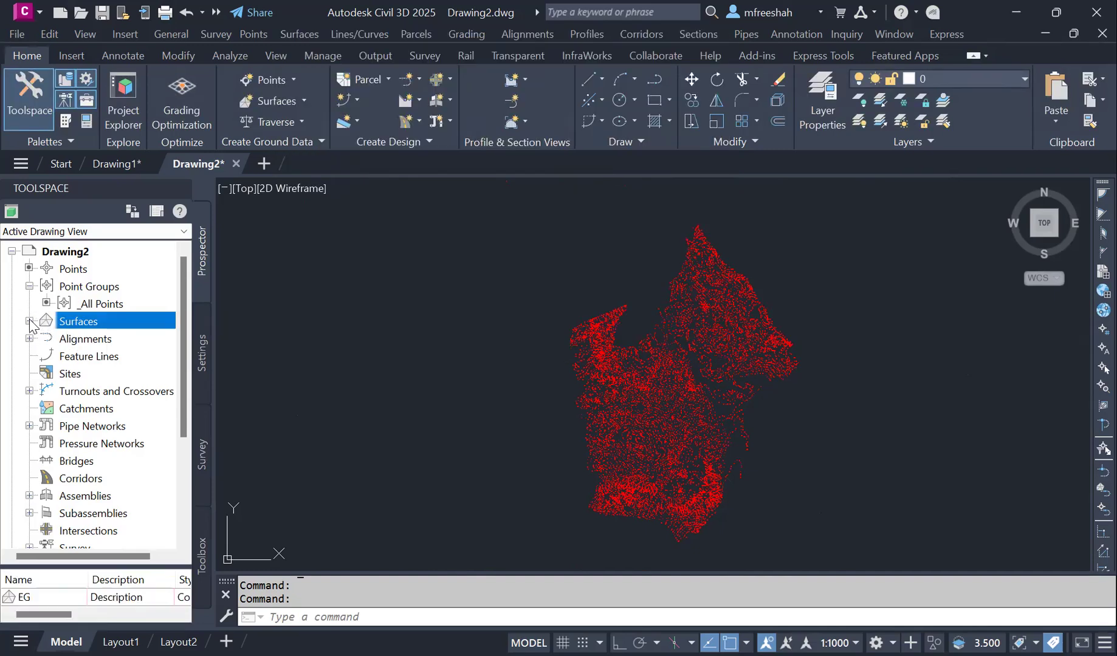
left_click(28, 322)
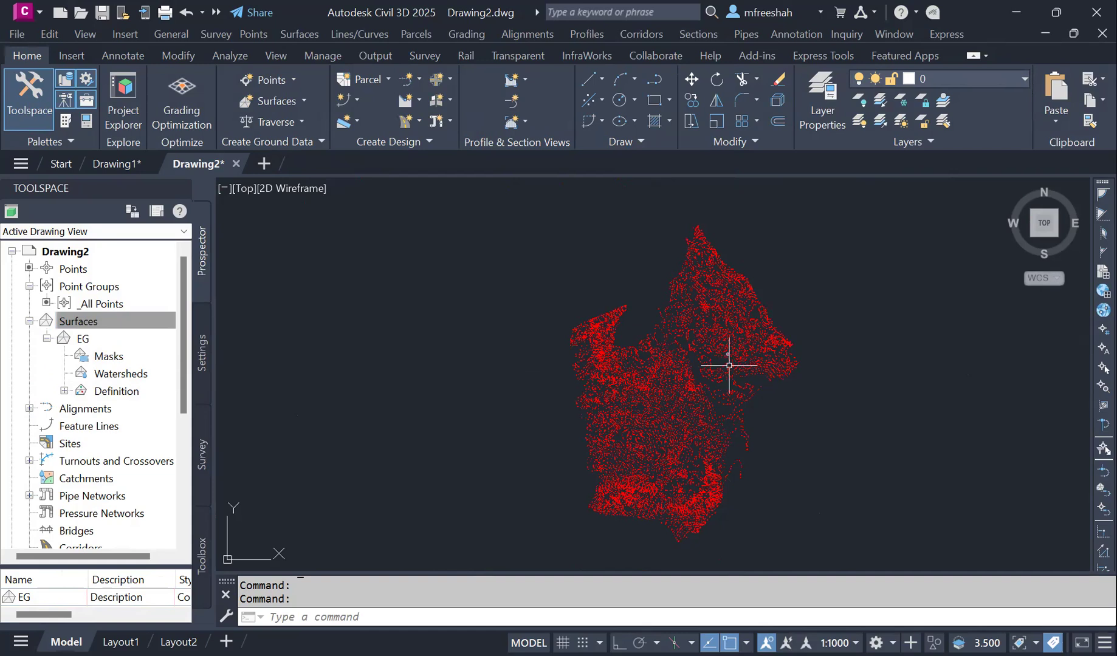
Examine the spacing and distribution of the survey points up close and across the whole site.
scroll(731, 370, "up", 2)
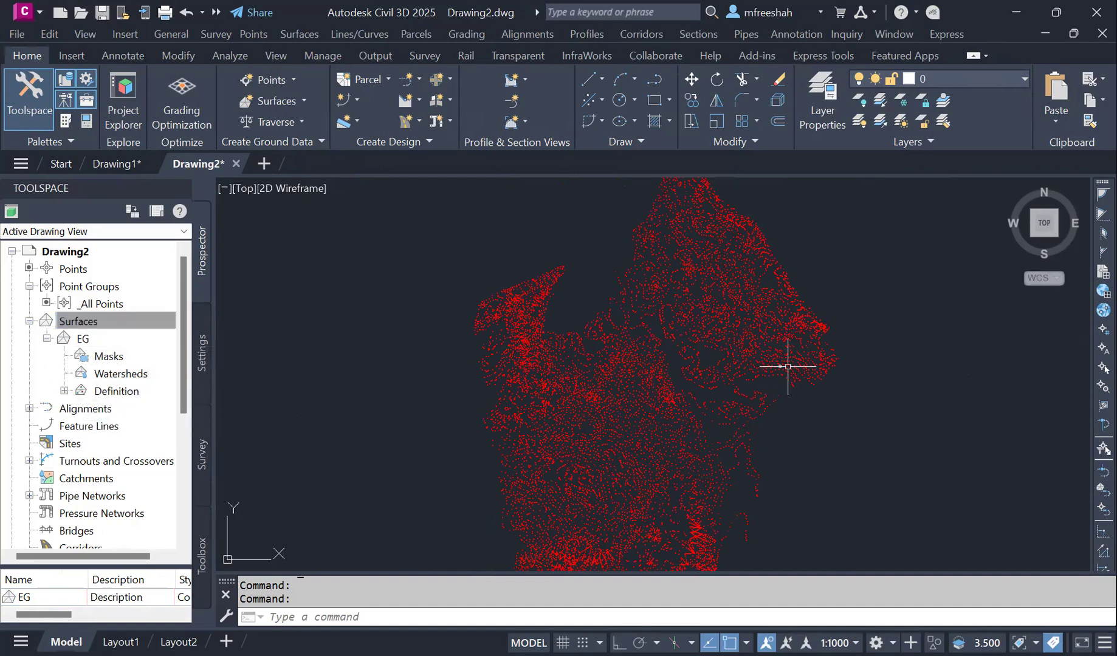
scroll(675, 376, "up", 5)
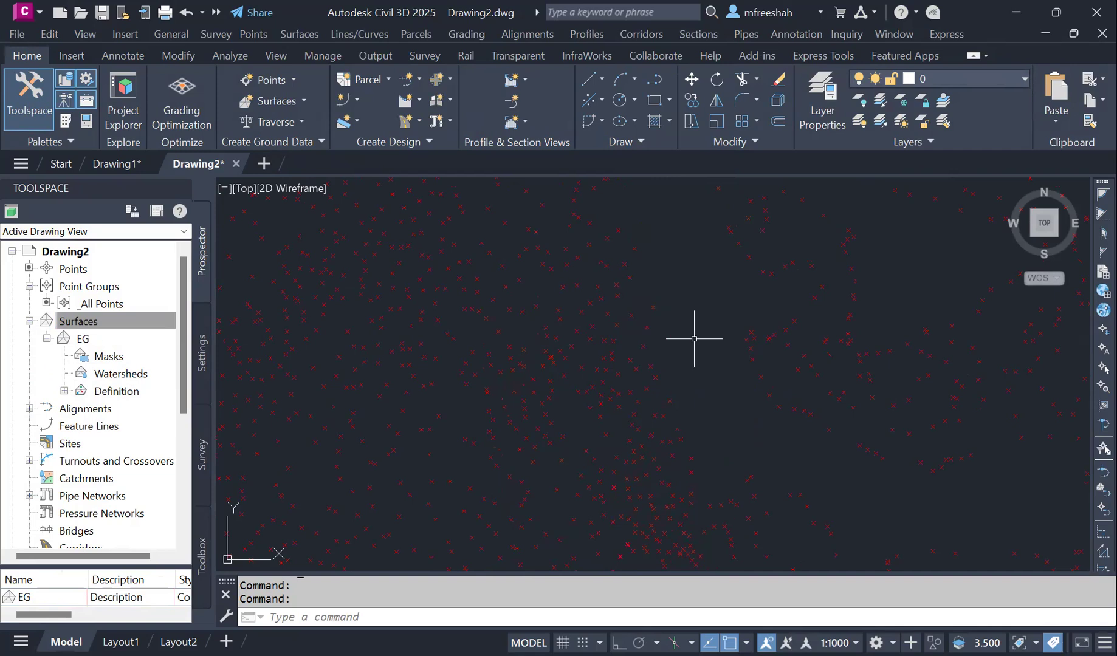
scroll(673, 354, "up", 3)
mouse_move(671, 351)
mouse_move(652, 302)
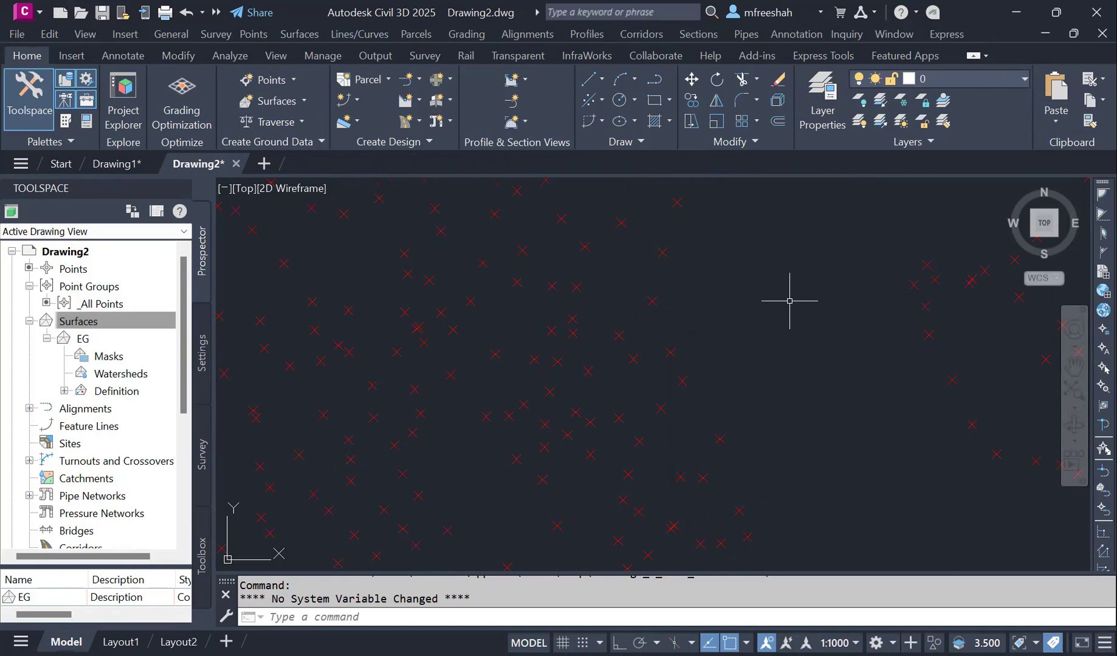
scroll(789, 301, "down", 5)
scroll(803, 299, "up", 3)
scroll(866, 230, "down", 5)
scroll(585, 215, "up", 5)
scroll(824, 404, "down", 5)
scroll(620, 322, "down", 5)
scroll(552, 333, "down", 4)
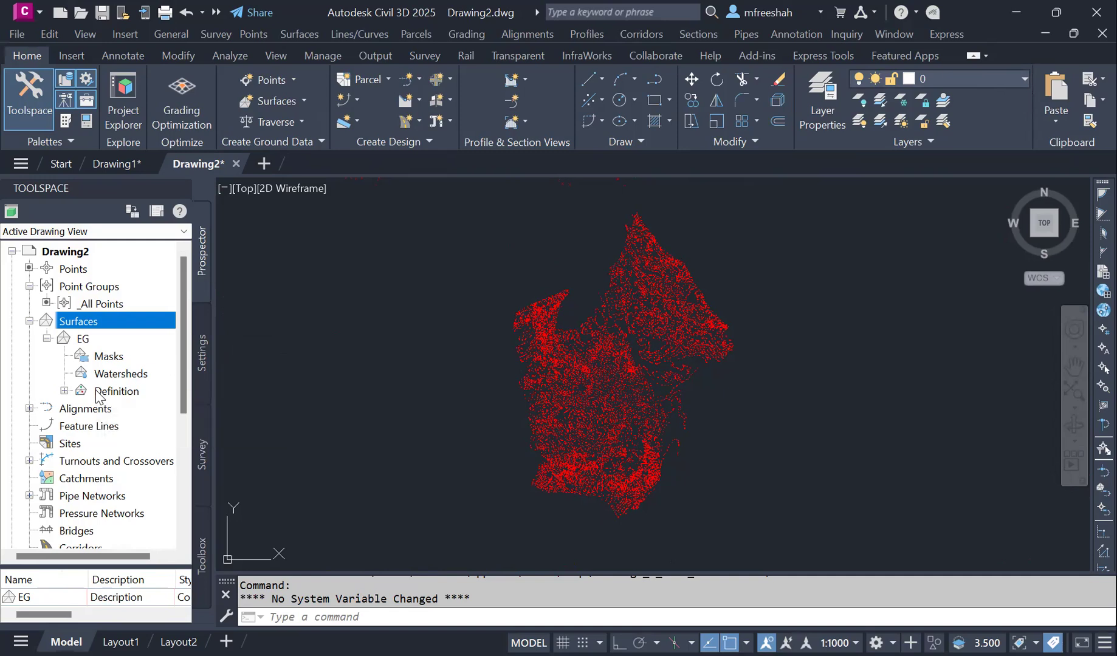
Expand the EG surface's Definition and review its Point Files and Point Groups data sources.
left_click(47, 339)
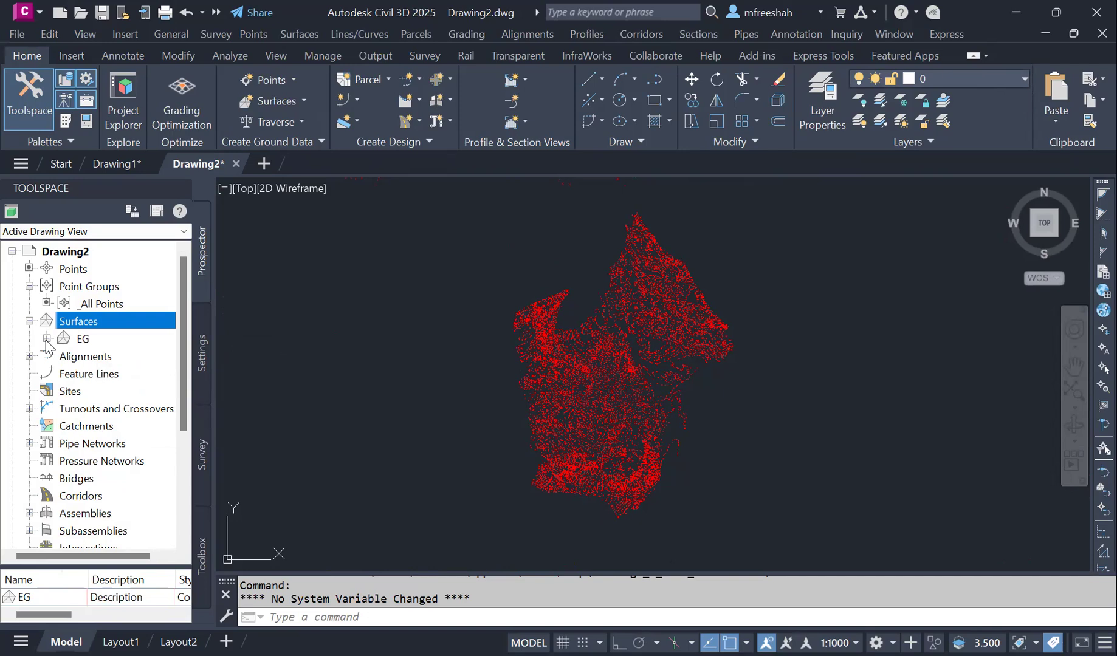
left_click(46, 339)
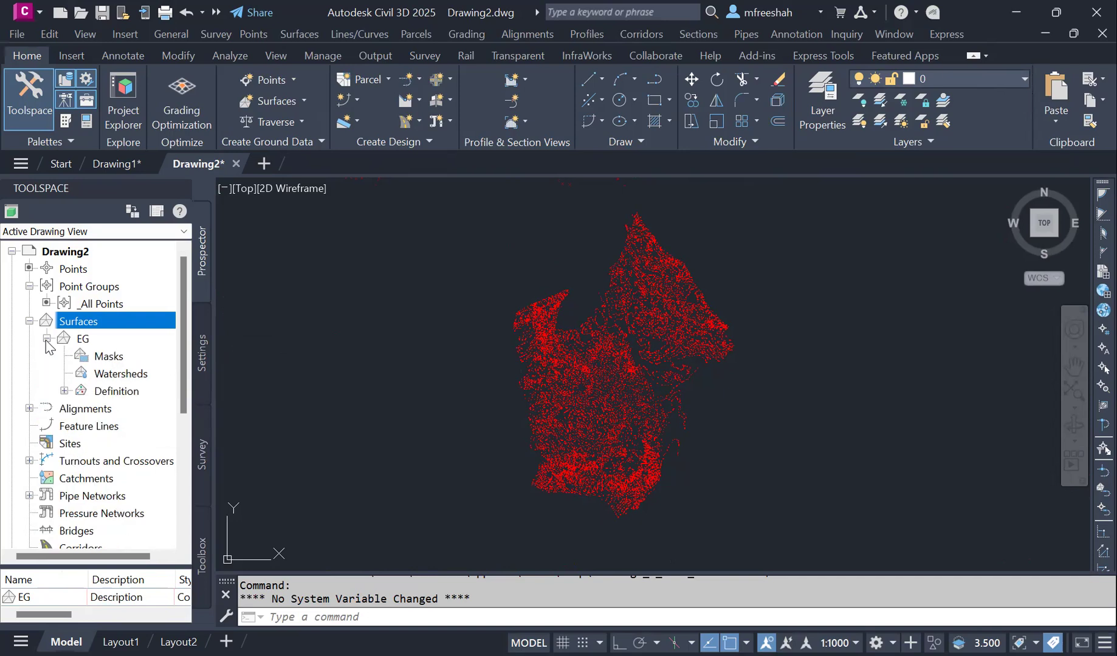
left_click(64, 391)
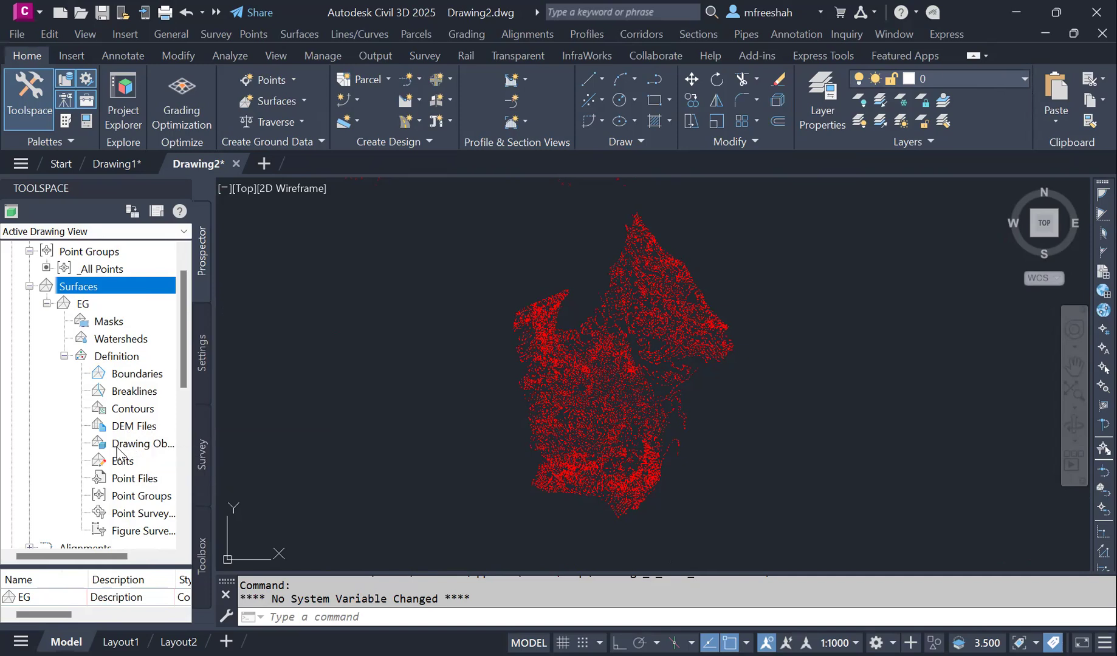
left_click(133, 480)
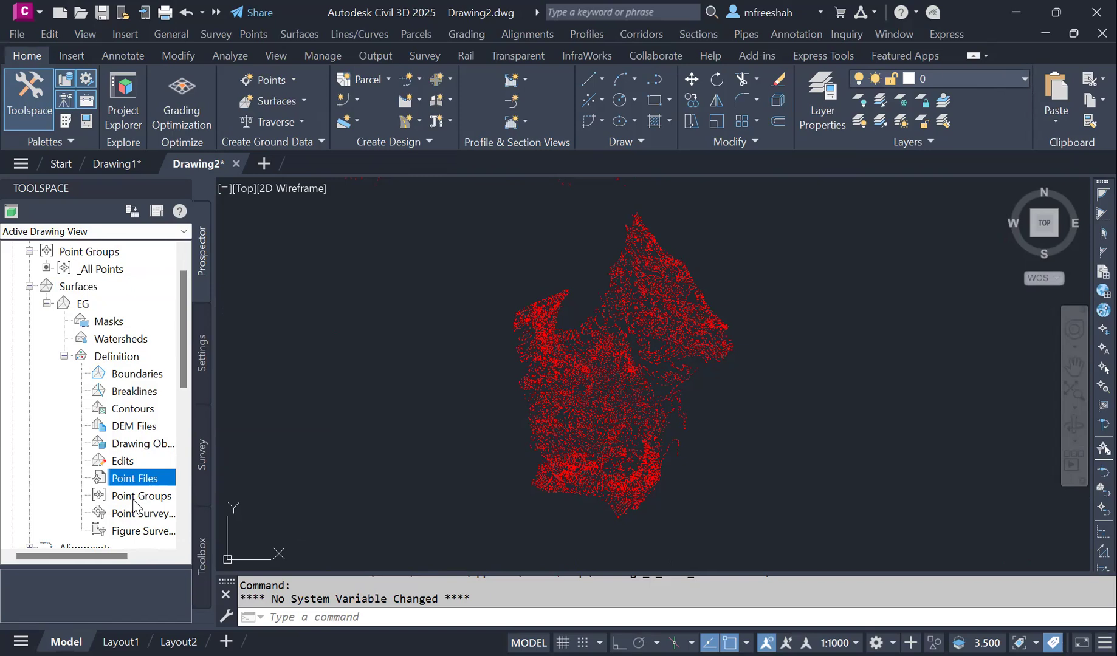
left_click(134, 498)
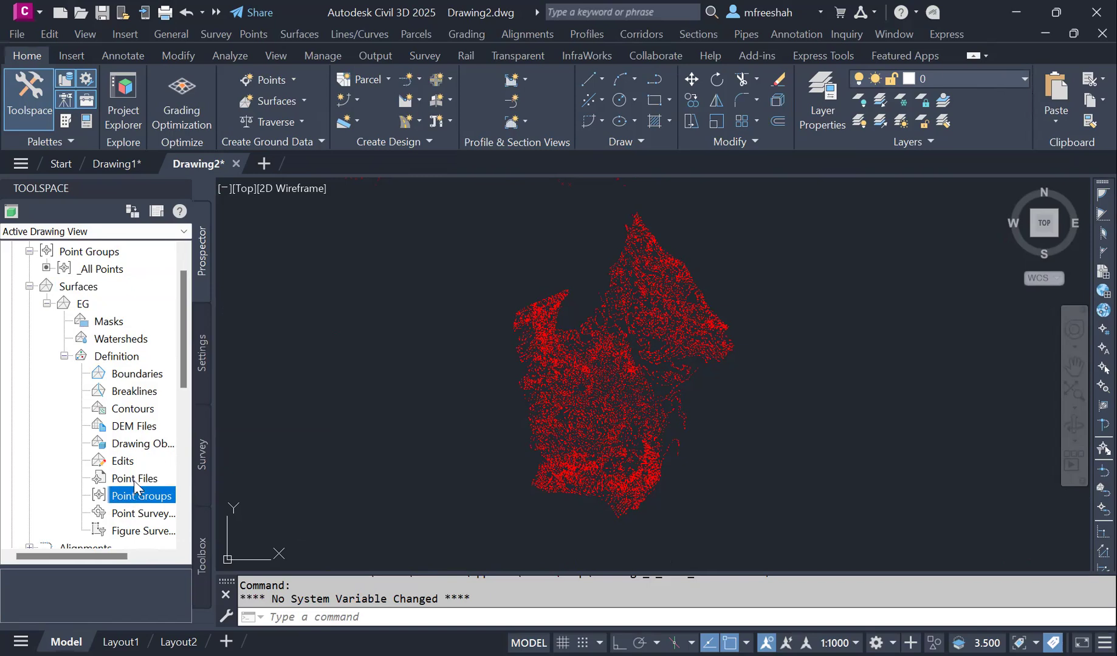
left_click(135, 480)
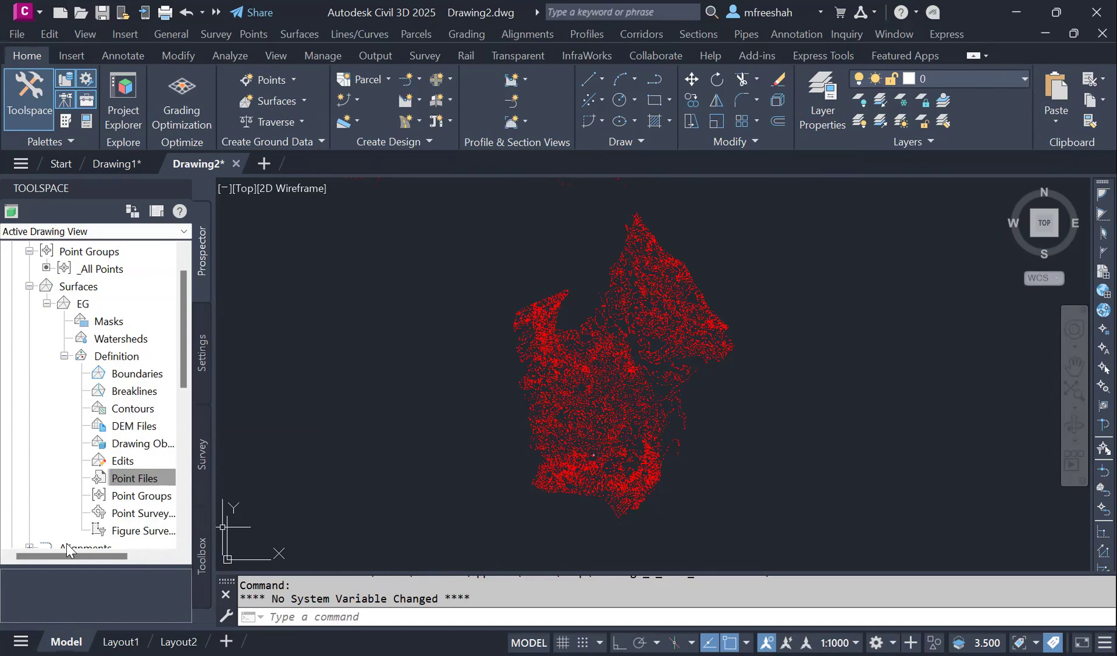
right_click(135, 481)
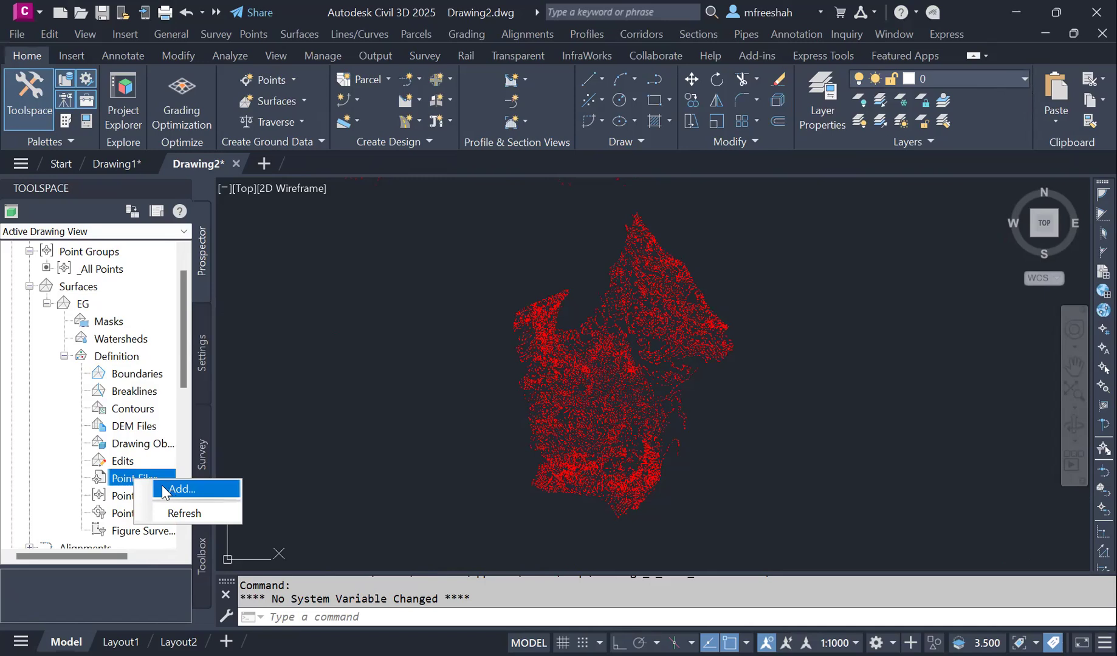
left_click(120, 484)
Add the _All Points point group to the EG surface's definition.
left_click(123, 499)
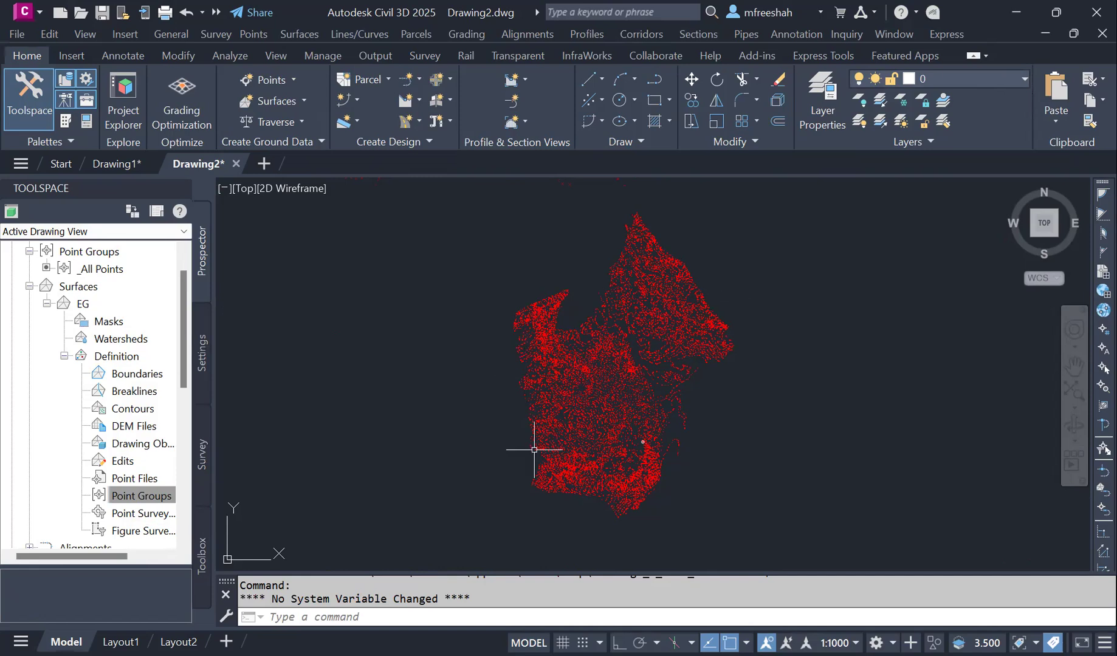
right_click(128, 498)
left_click(168, 505)
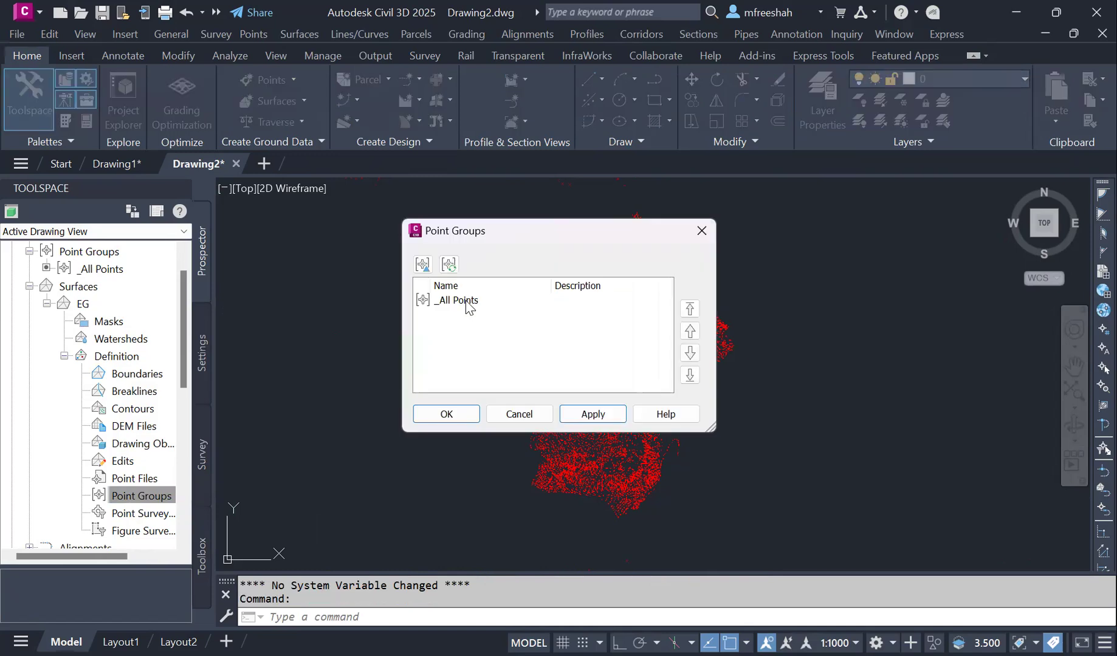
left_click(466, 301)
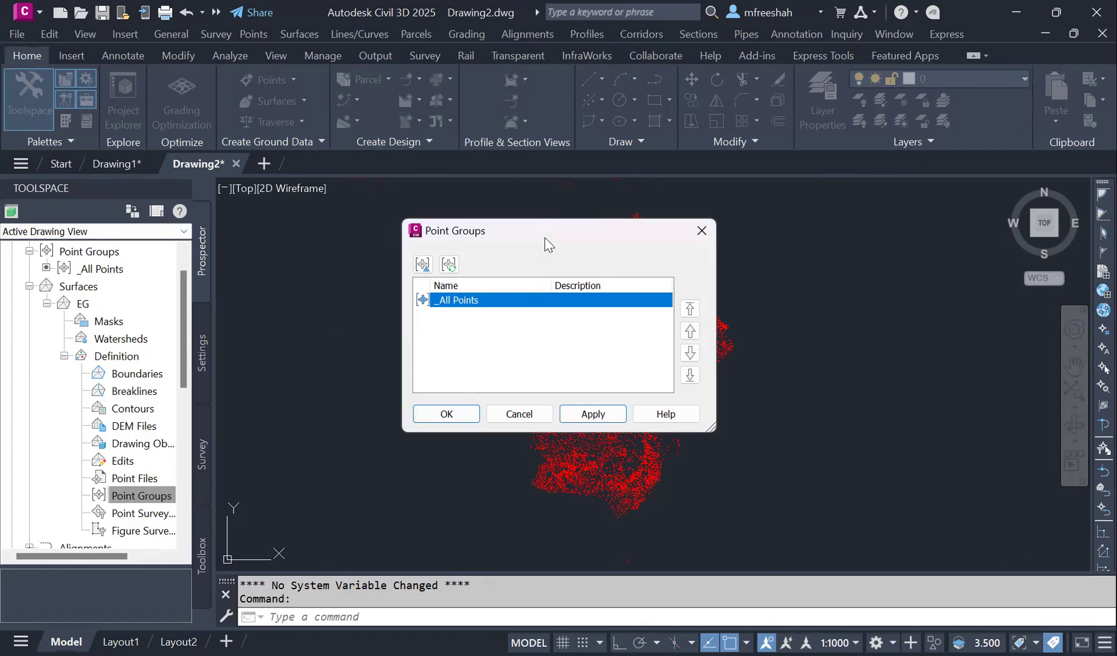
left_click_drag(545, 238, 356, 198)
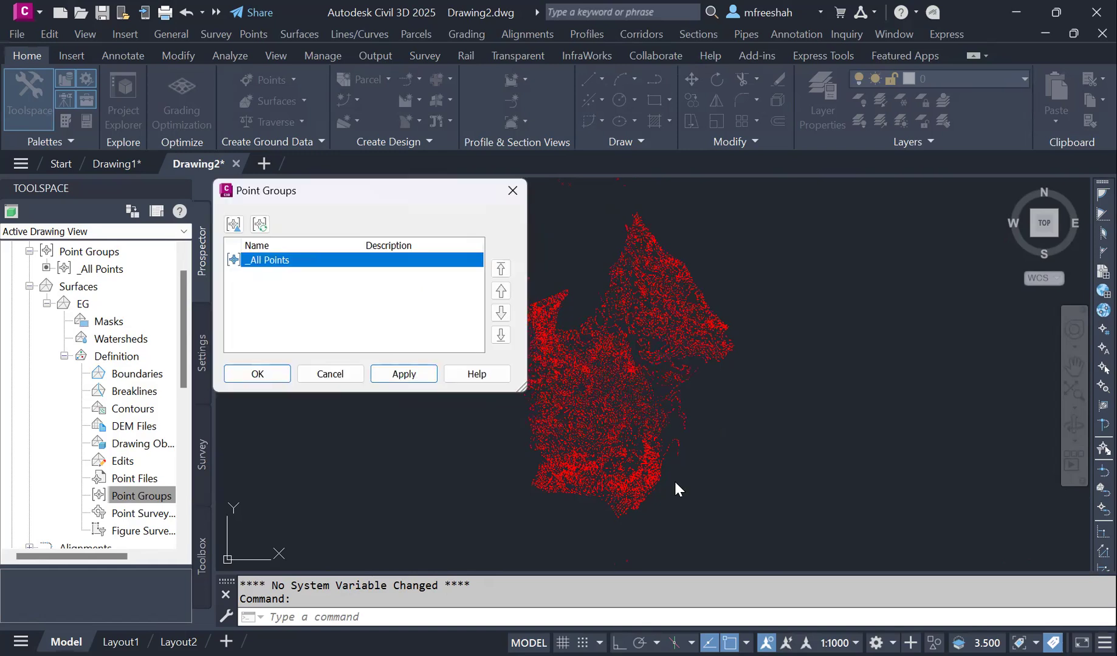
left_click(276, 380)
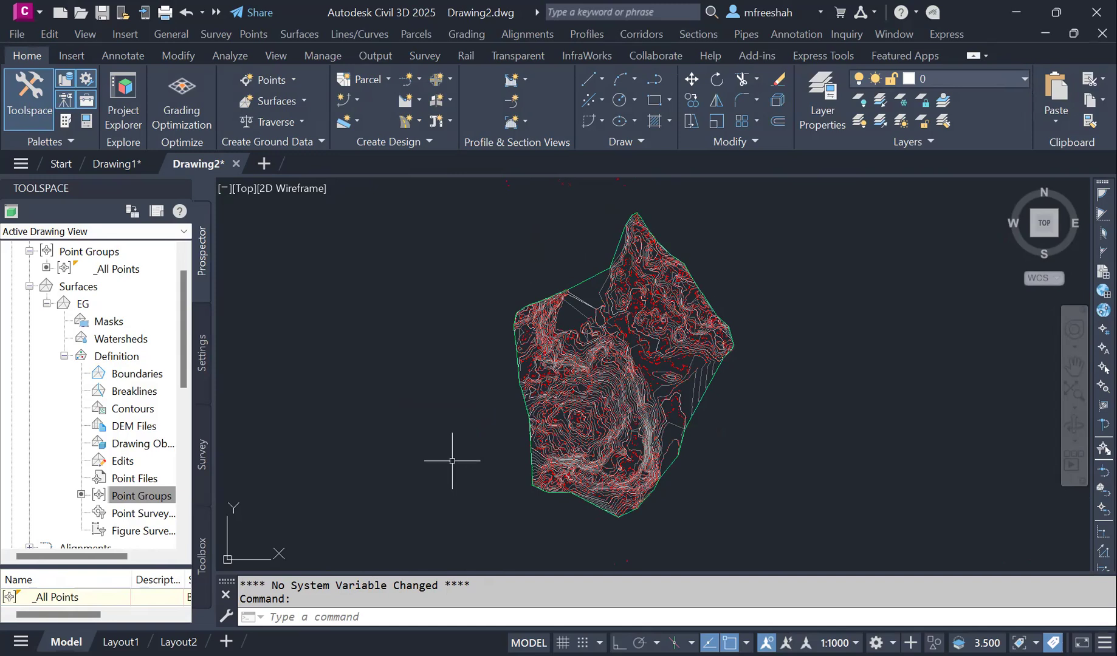
Examine the EG surface's contours, elevations and outer border, especially across the areas with few or no points.
scroll(661, 354, "up", 2)
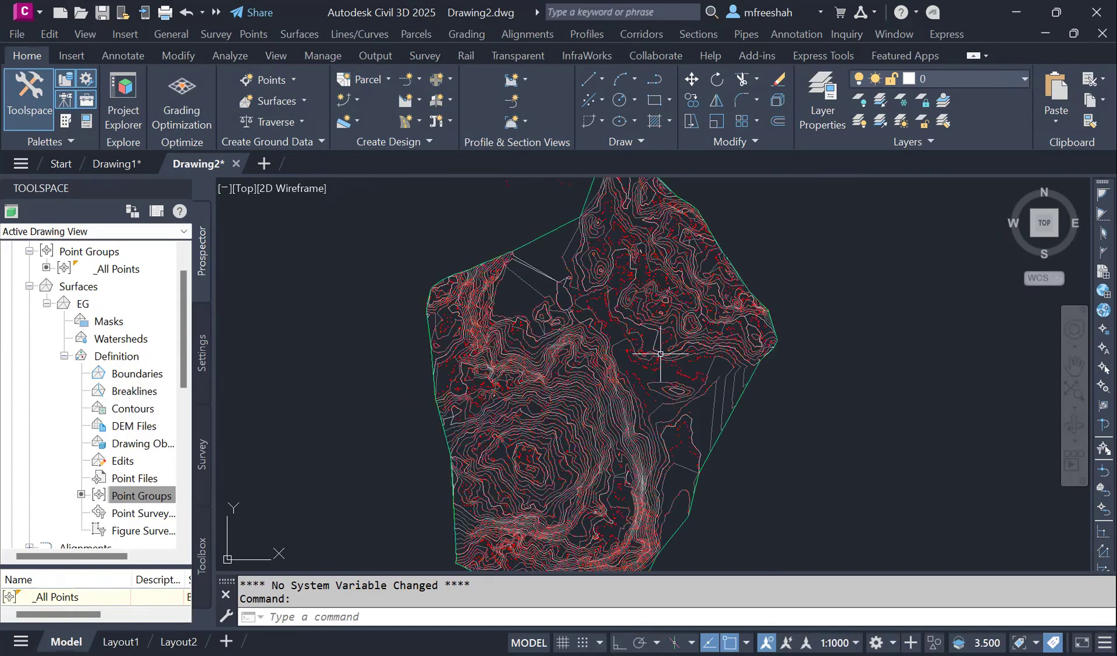
scroll(661, 353, "up", 4)
scroll(664, 404, "up", 2)
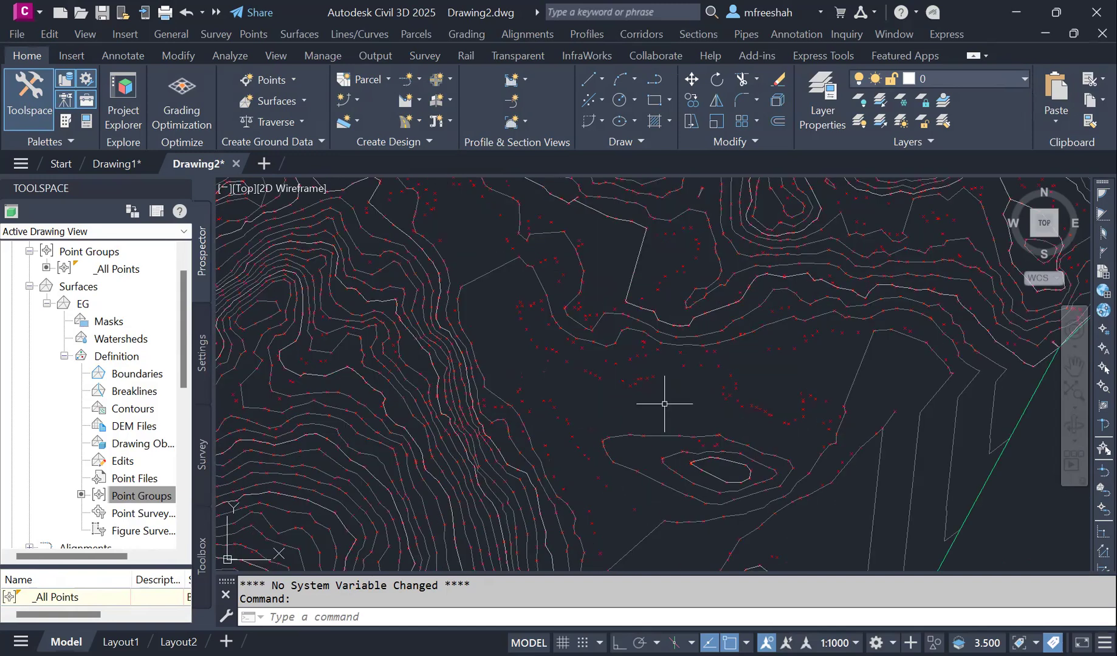
mouse_move(669, 401)
mouse_move(792, 372)
mouse_move(604, 251)
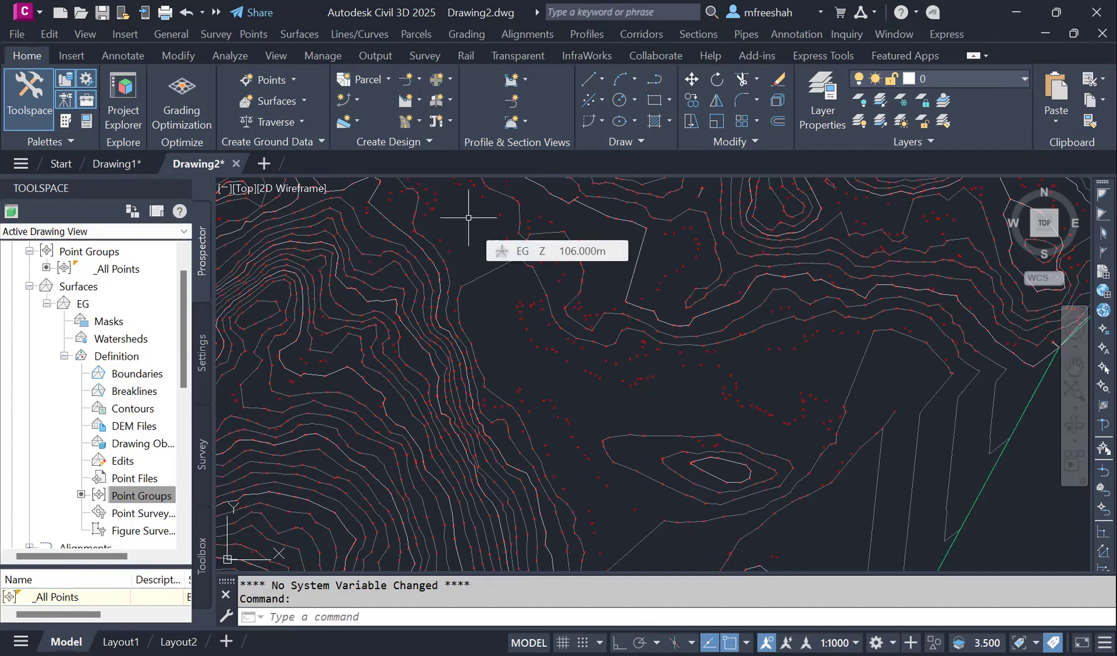
scroll(632, 334, "down", 4)
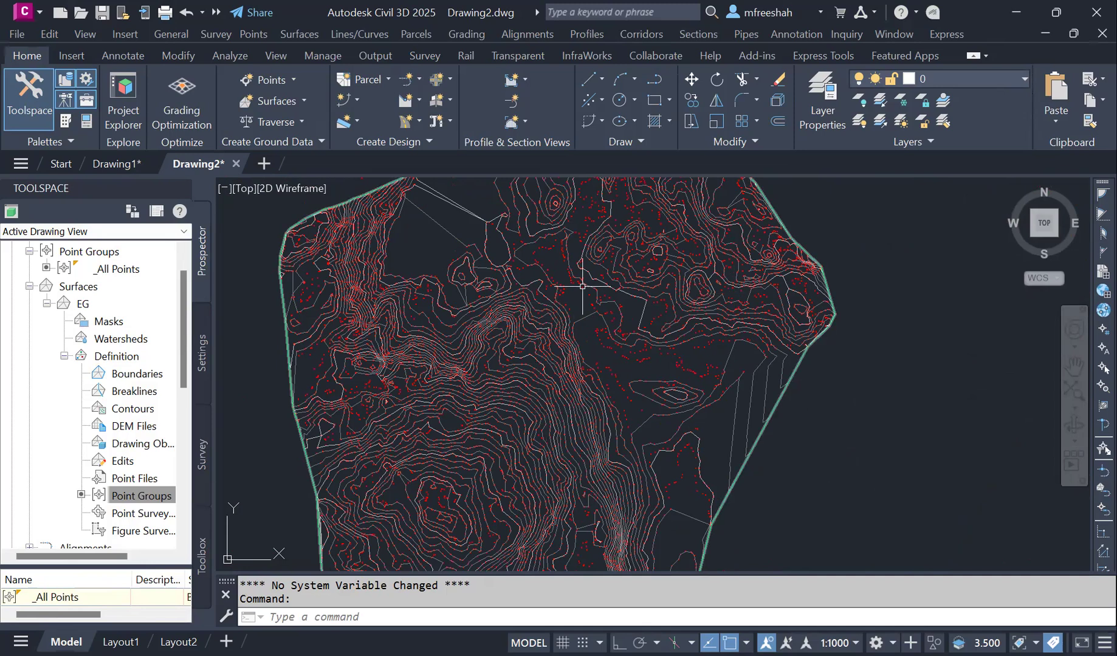
scroll(571, 304, "up", 4)
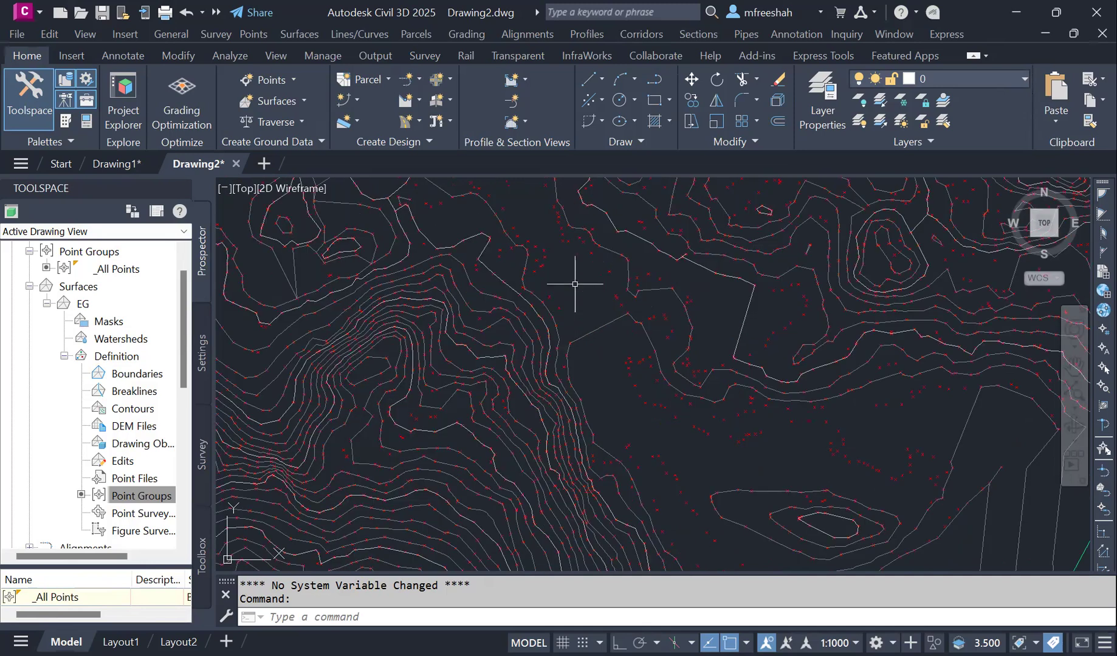
mouse_move(574, 284)
scroll(634, 374, "down", 2)
scroll(634, 374, "down", 2)
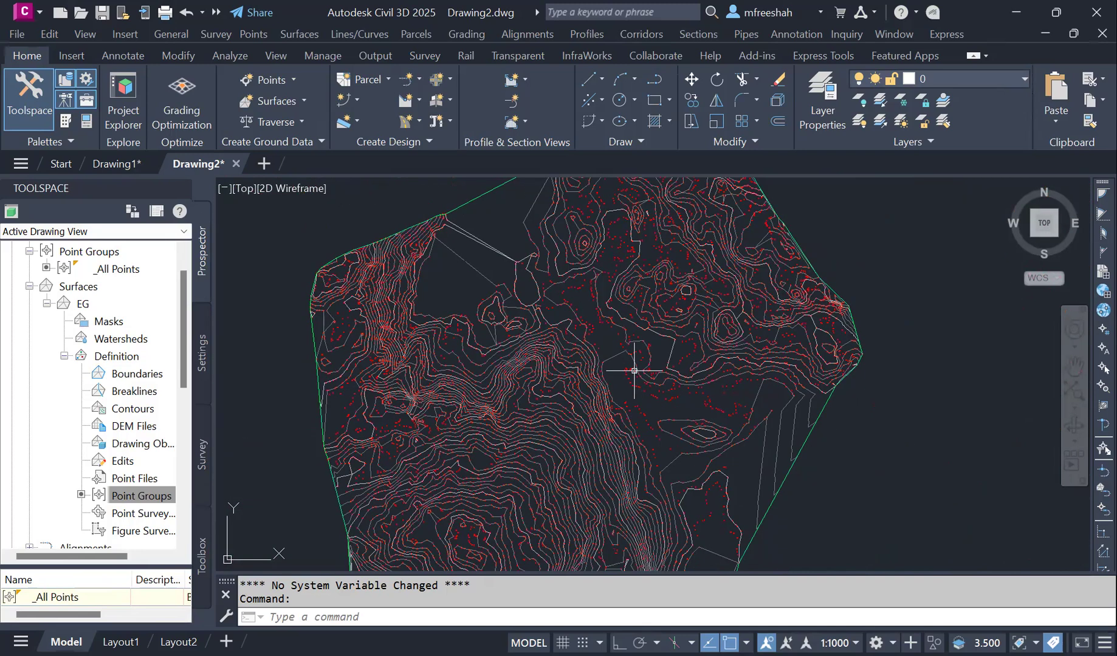
scroll(634, 371, "down", 2)
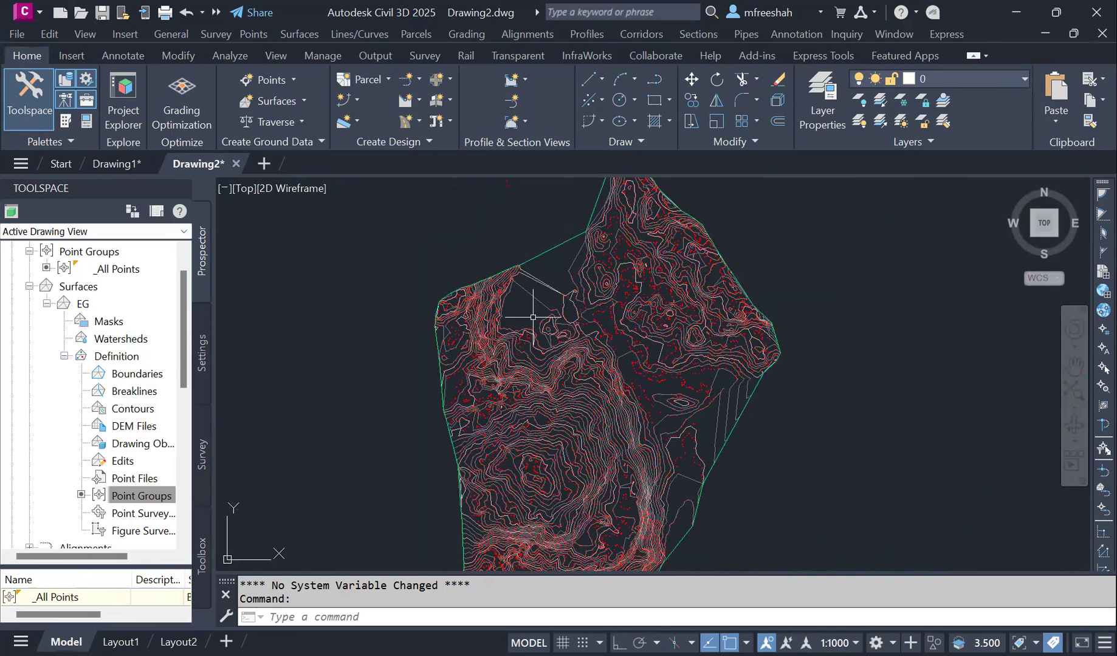
scroll(532, 316, "up", 2)
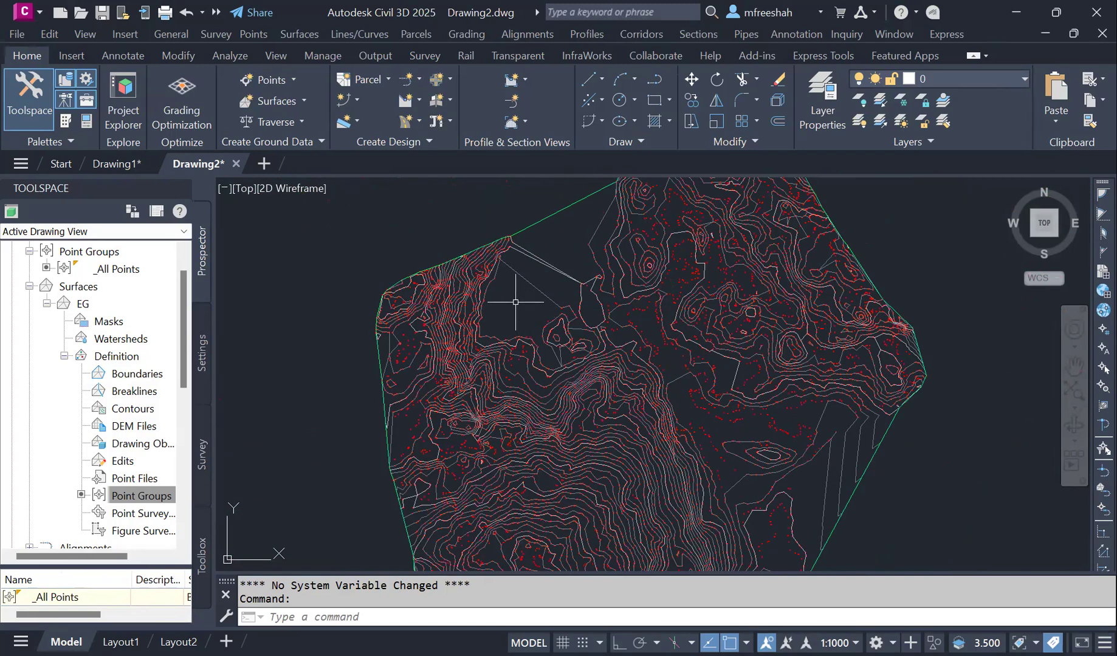
mouse_move(512, 300)
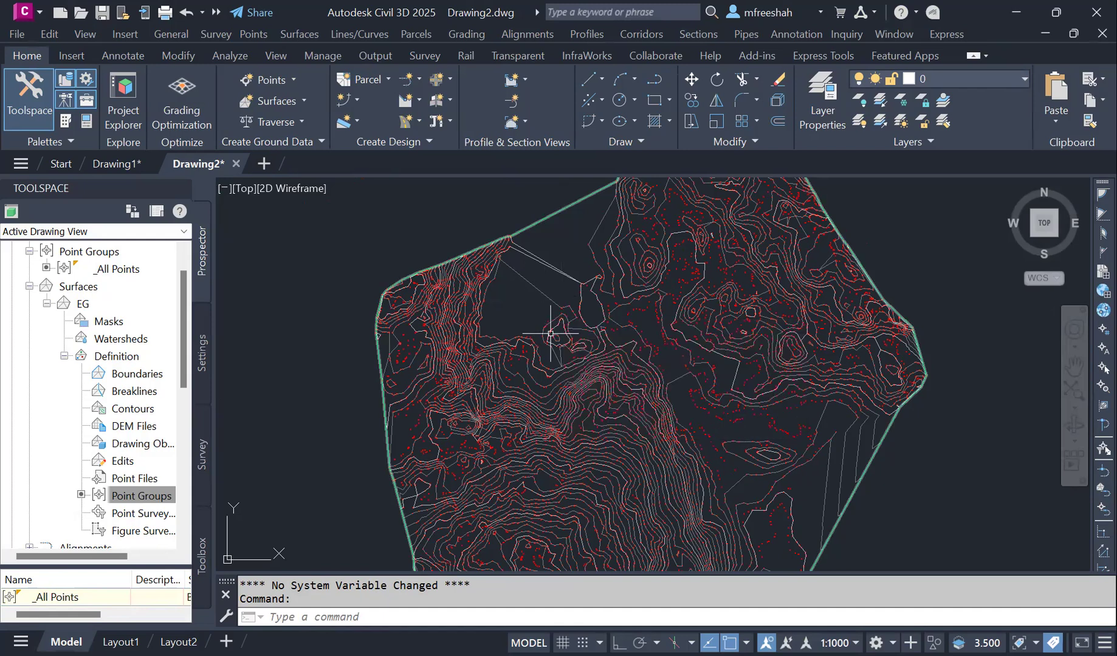
Select the EG surface and review the editing operations available for it.
left_click(543, 296)
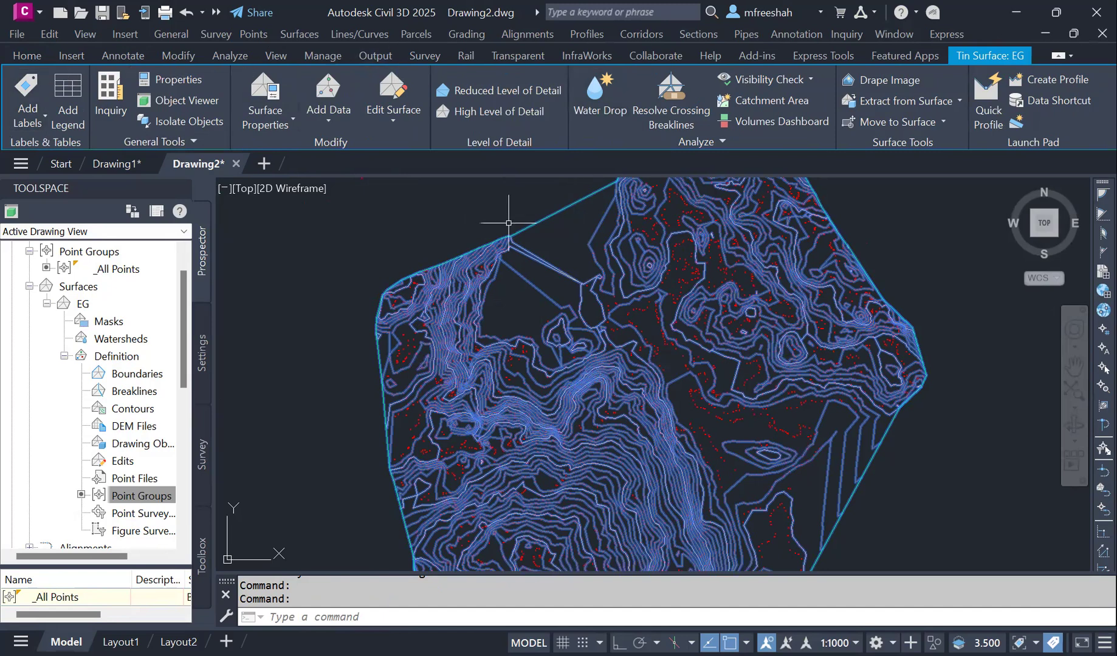
key("Escape")
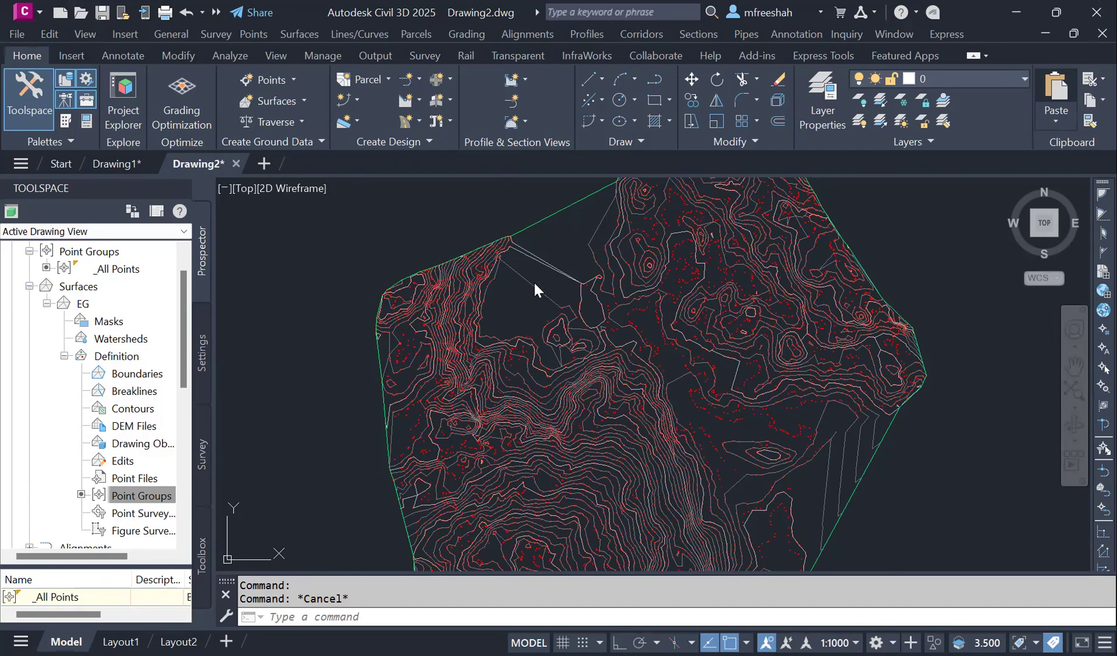
left_click(509, 223)
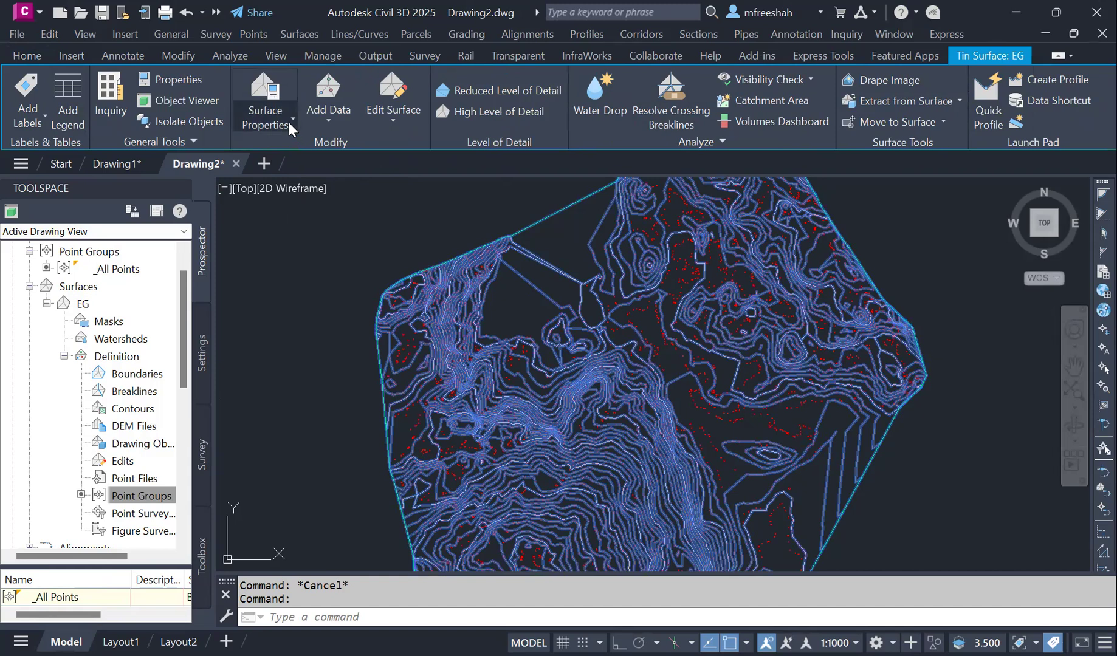
left_click(394, 121)
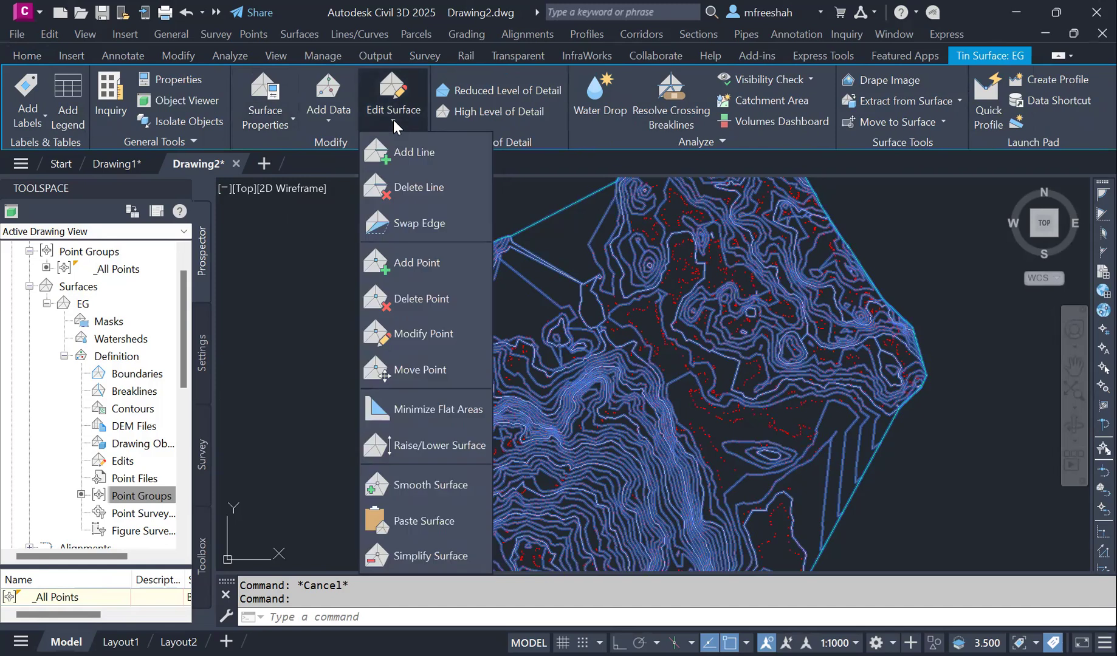
left_click(282, 124)
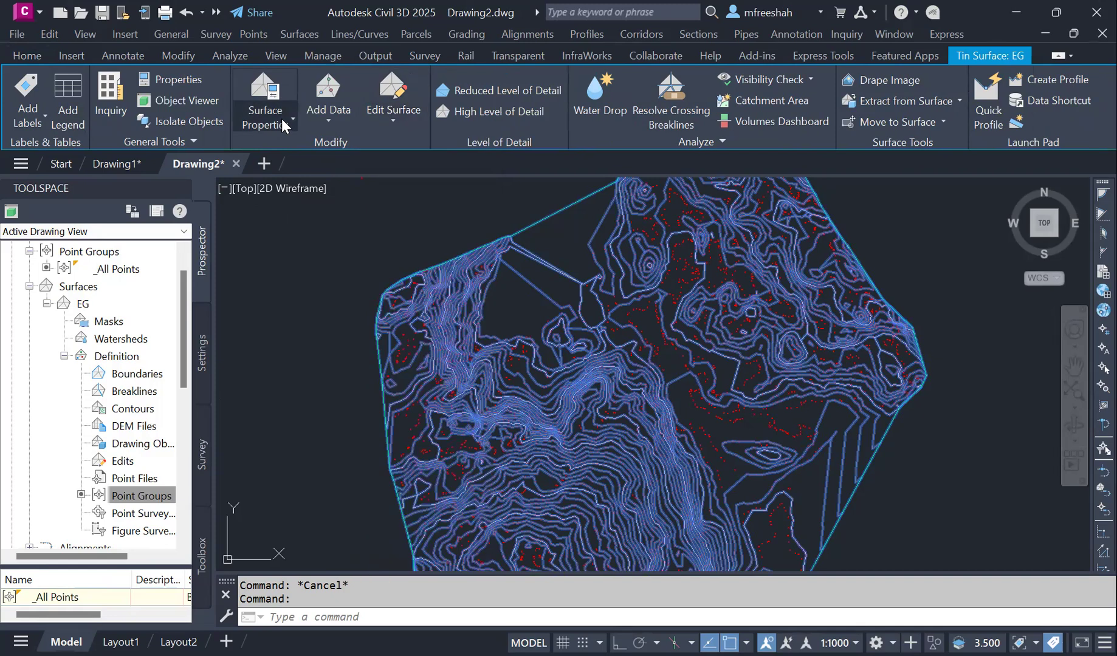
Open the EG surface's properties and review its analysis settings and the Build and Data operations options of its definition.
left_click(282, 124)
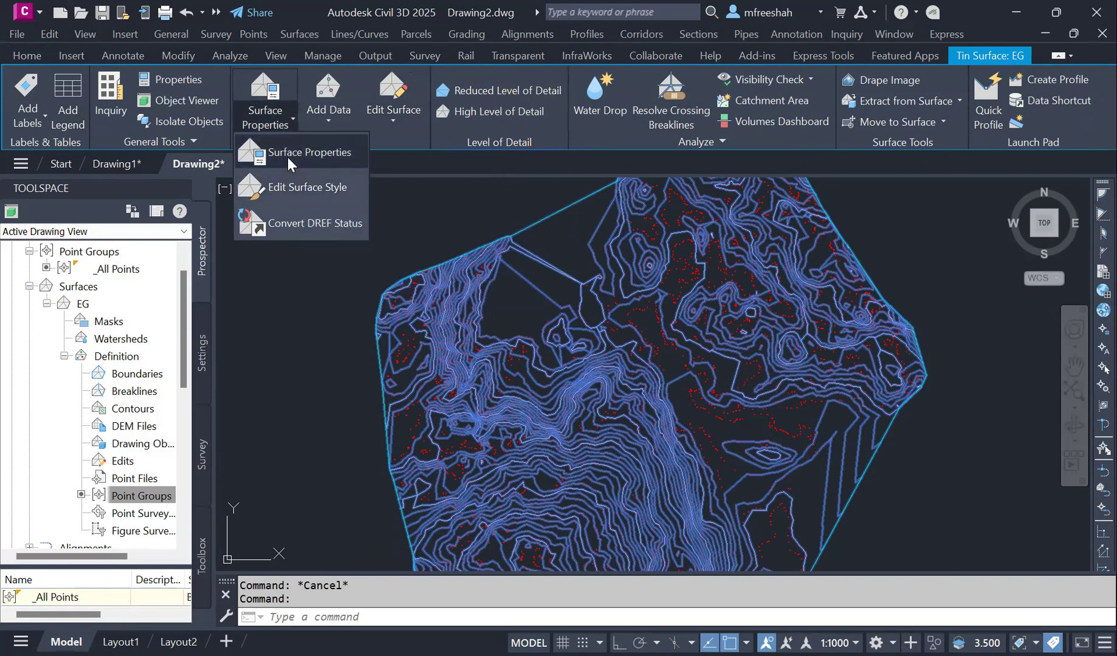
left_click(311, 193)
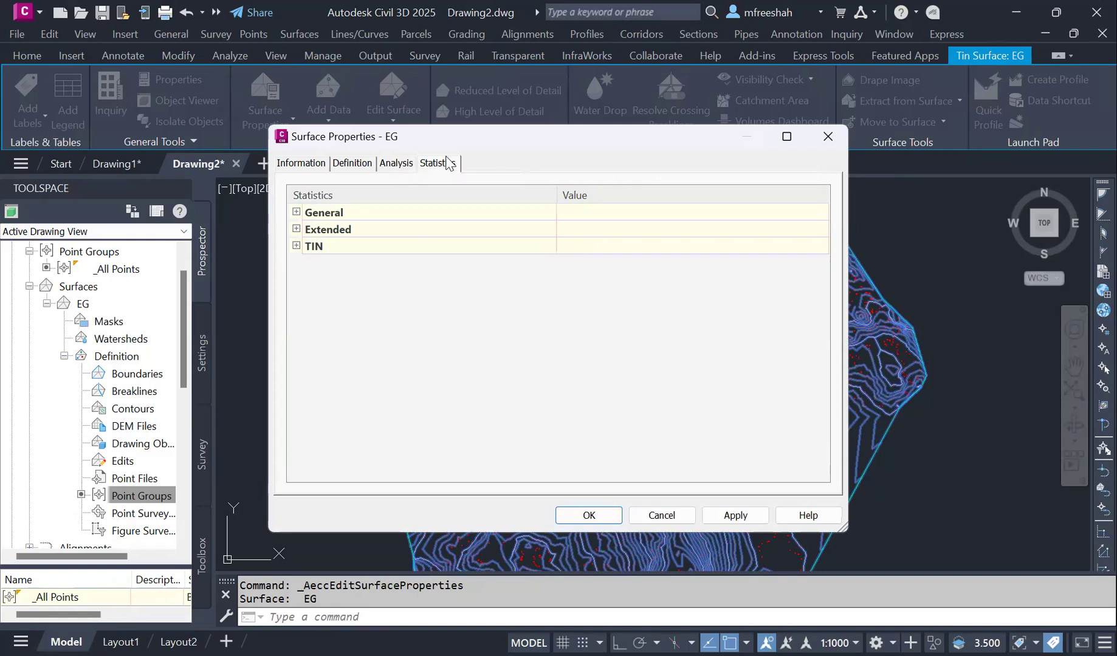
left_click(390, 165)
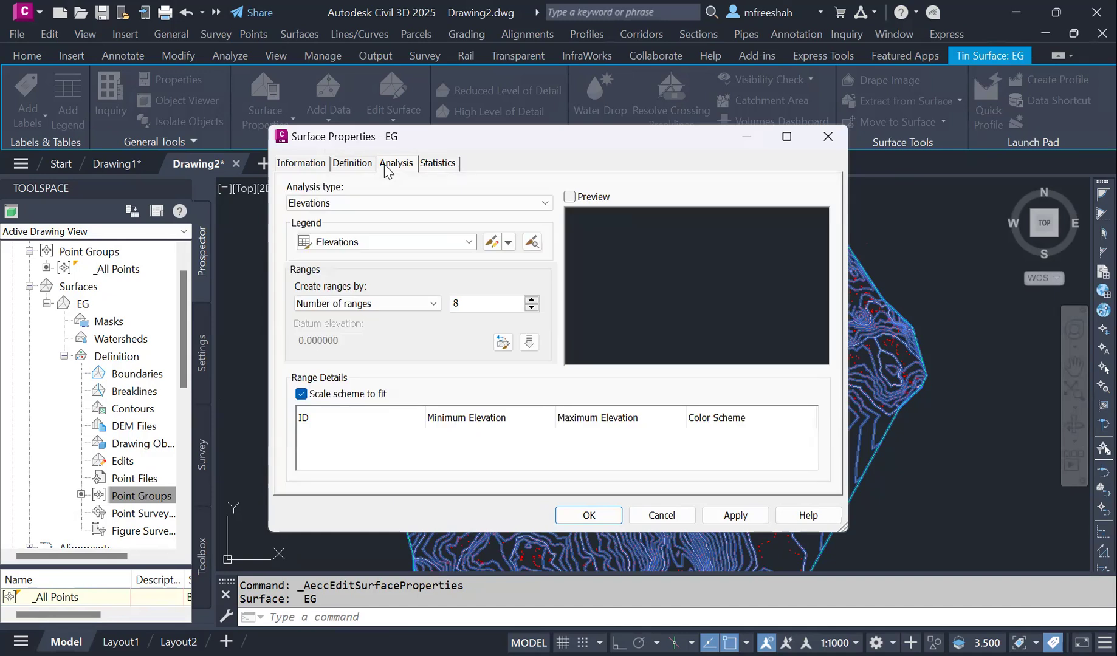
left_click(352, 165)
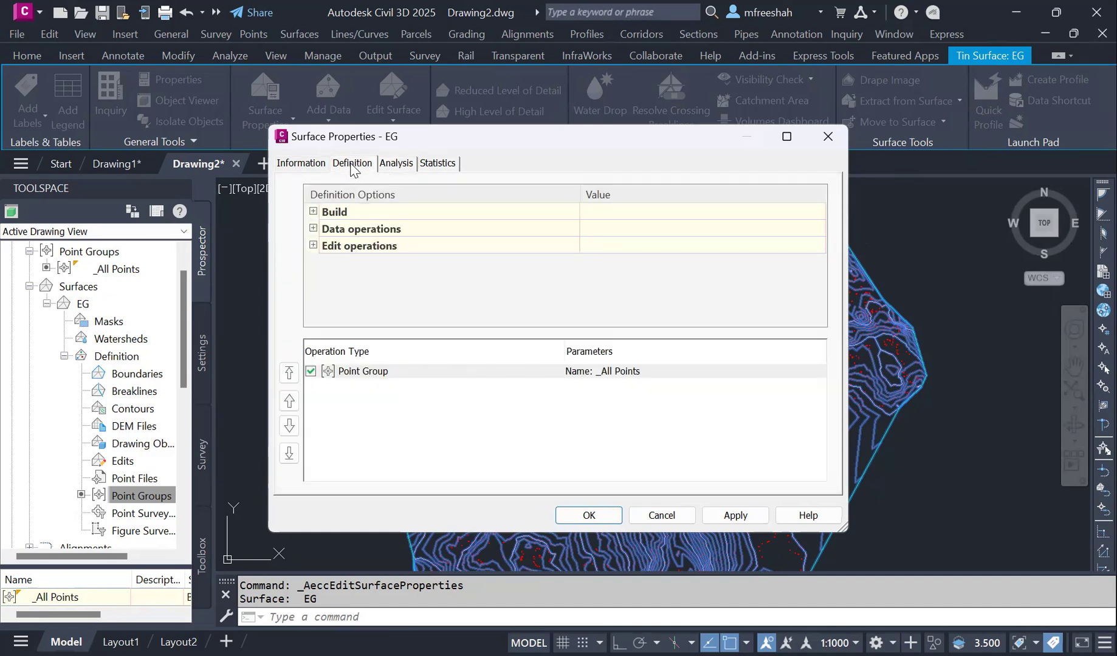
left_click(313, 211)
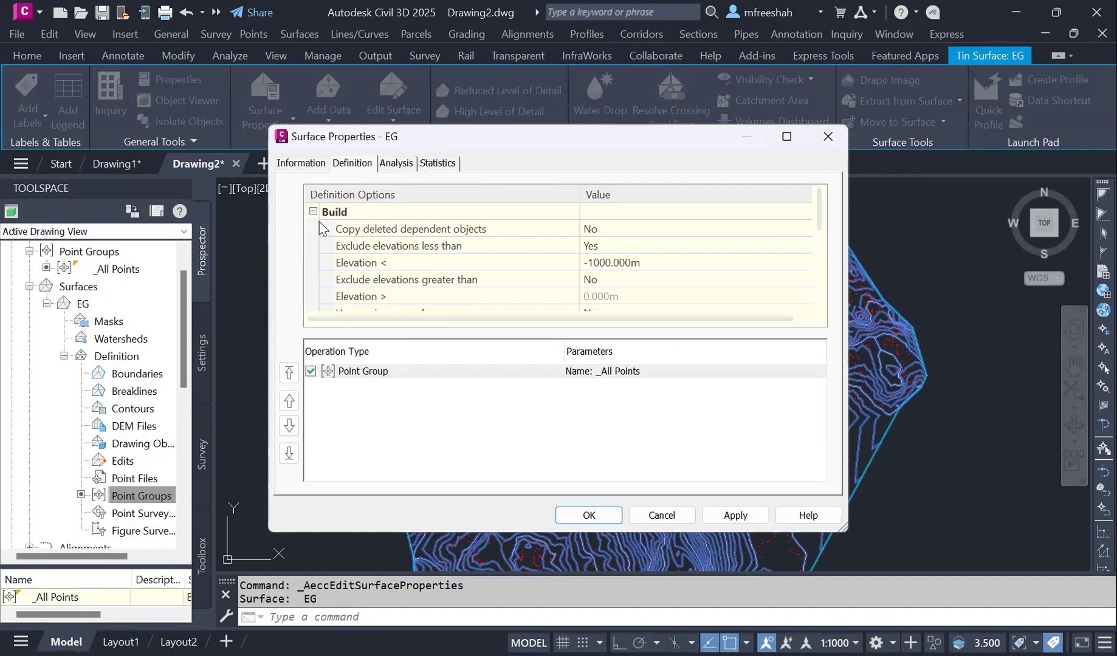
scroll(582, 261, "down", 3)
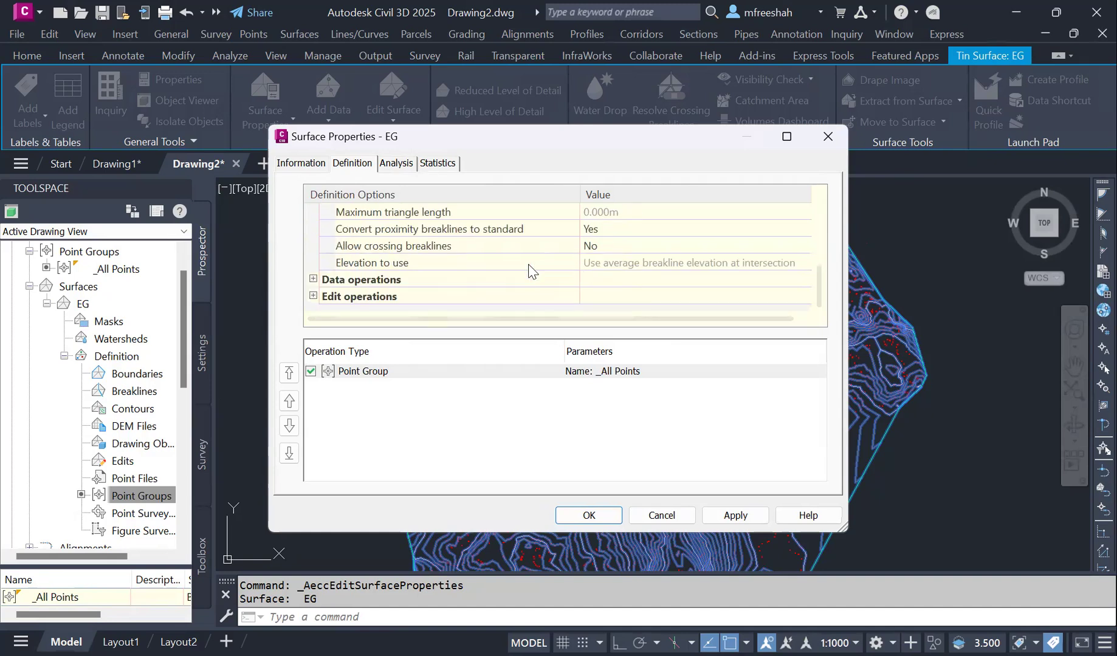
left_click(313, 280)
scroll(346, 284, "down", 3)
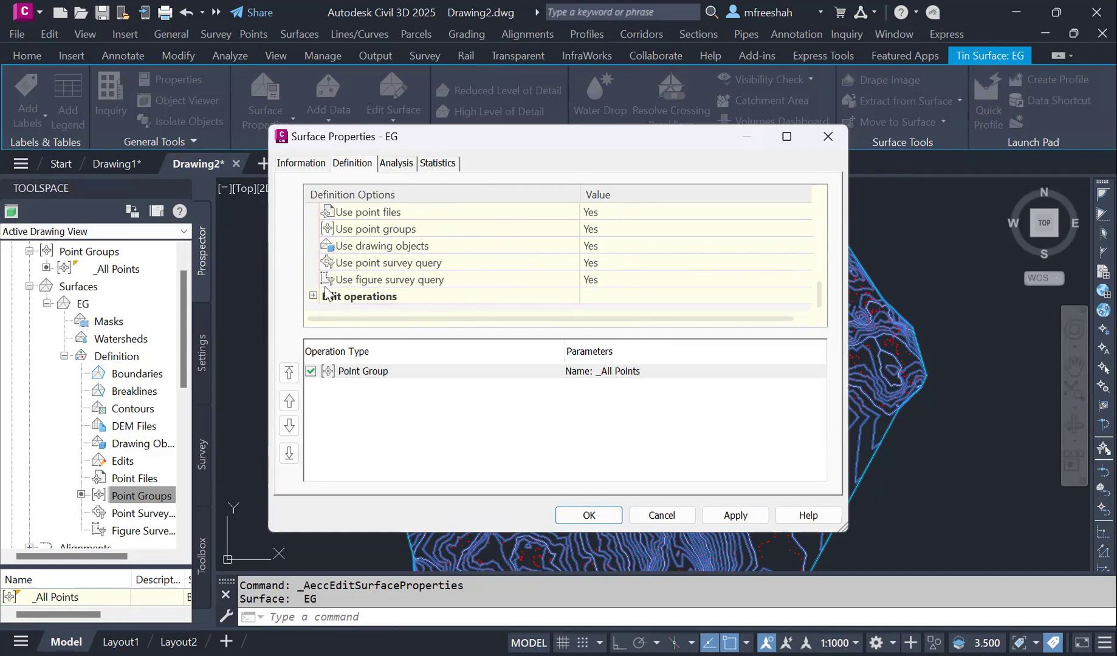
Review the EG surface's name, description and the list of available surface styles in its properties.
left_click(316, 164)
double_click(288, 202)
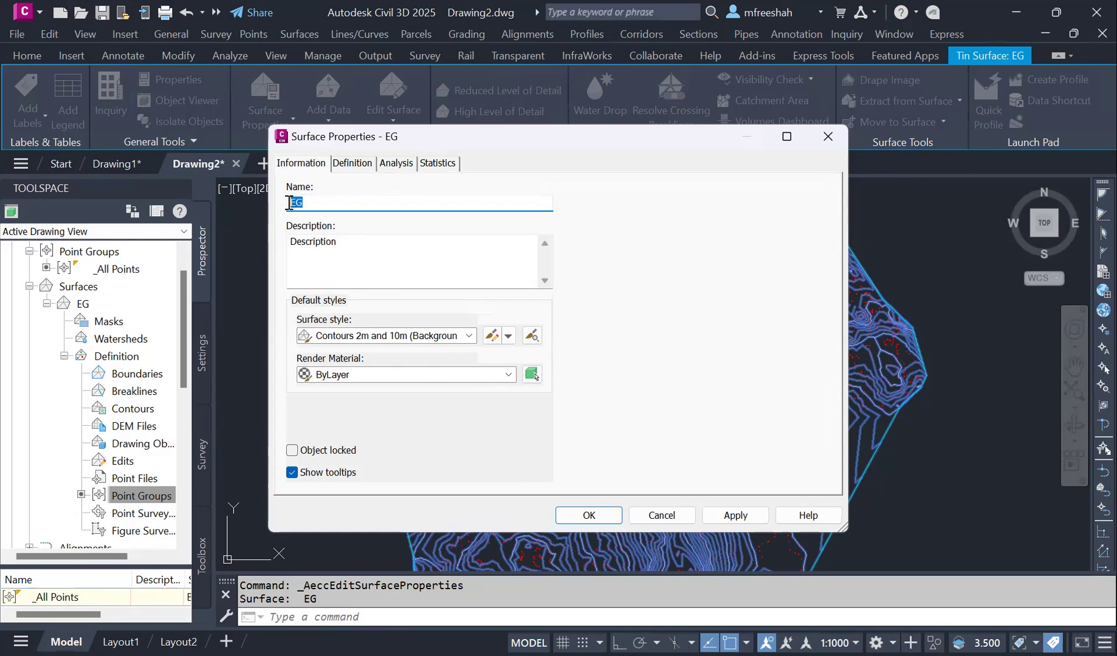
double_click(288, 243)
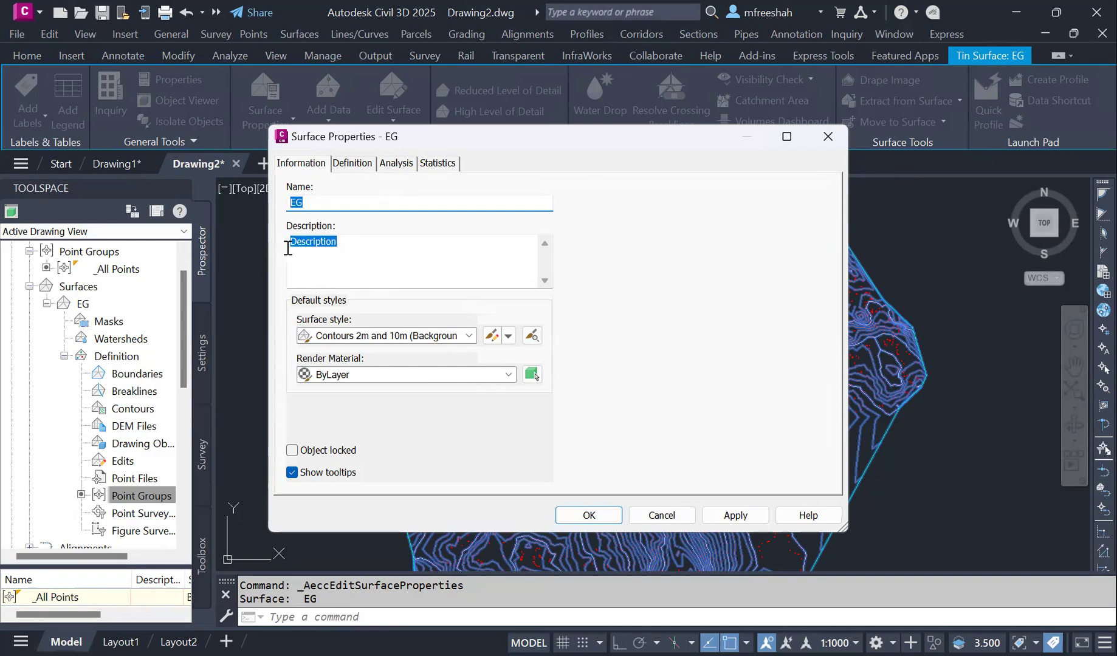
left_click(469, 337)
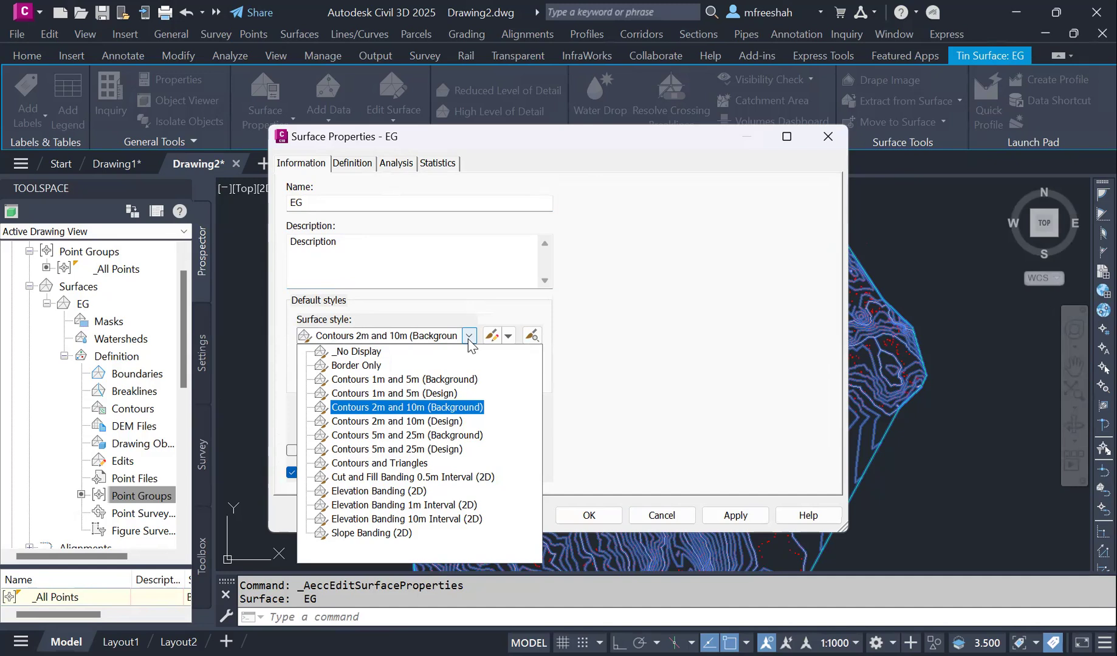
left_click(445, 373)
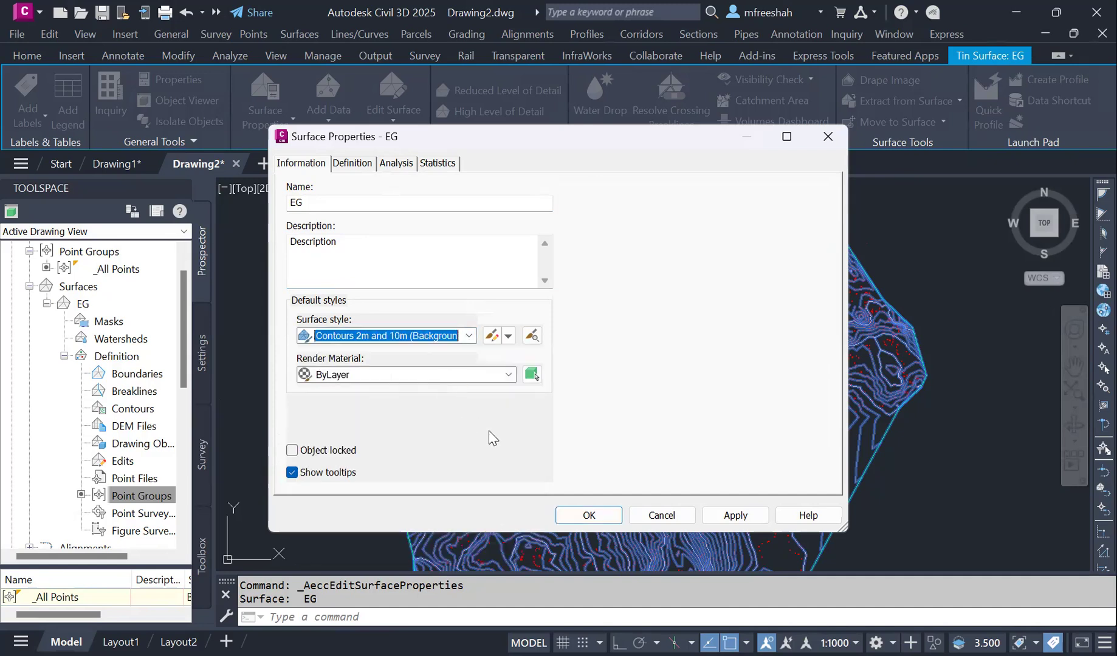
Examine the EG surface's TIN statistics, look over its other property pages again and close the surface properties.
left_click(354, 164)
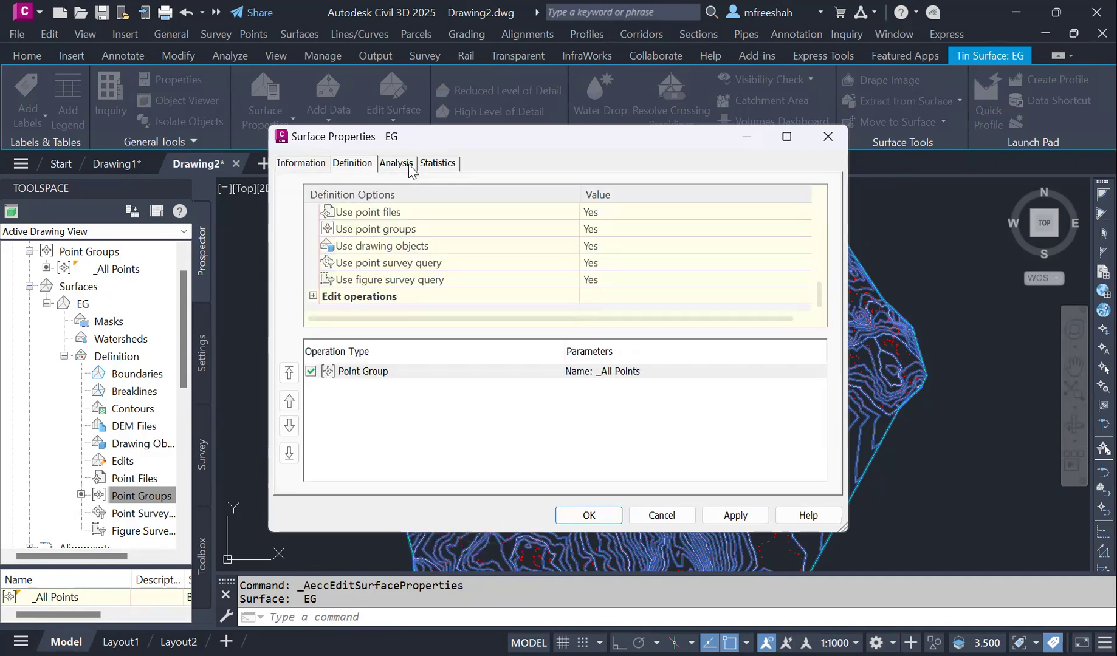
left_click(412, 166)
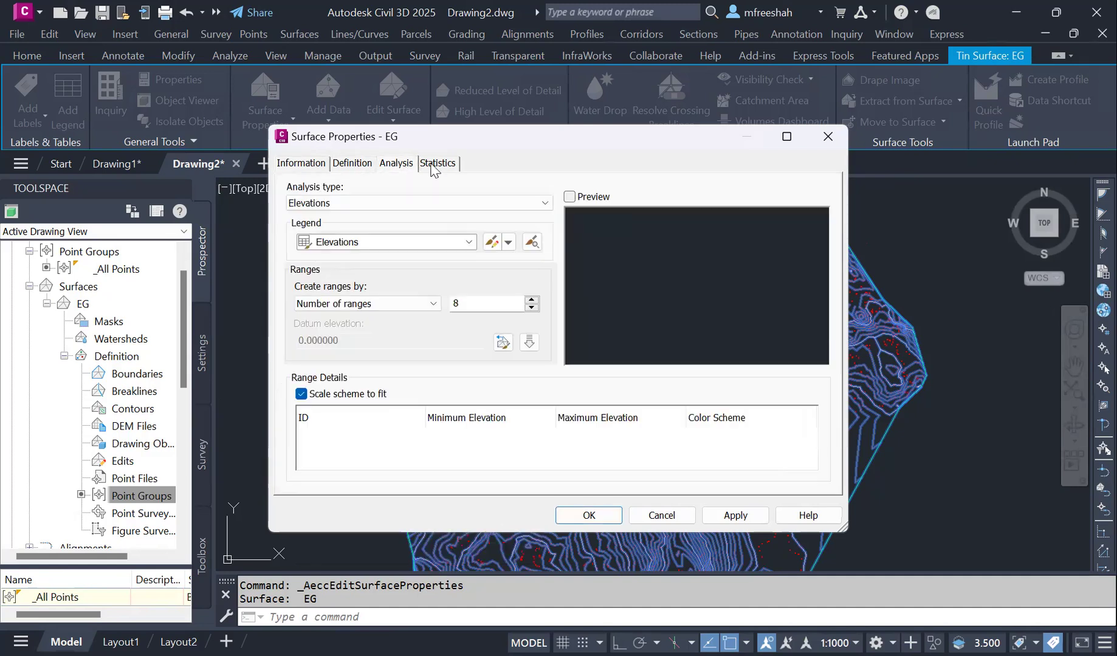
left_click(434, 165)
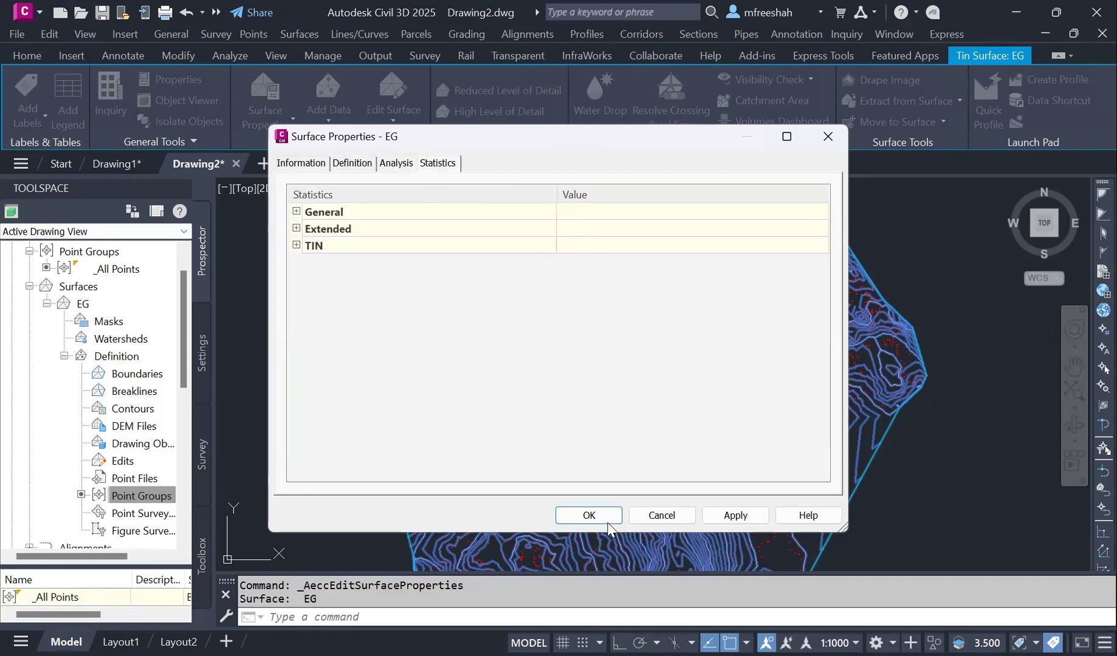
left_click(296, 246)
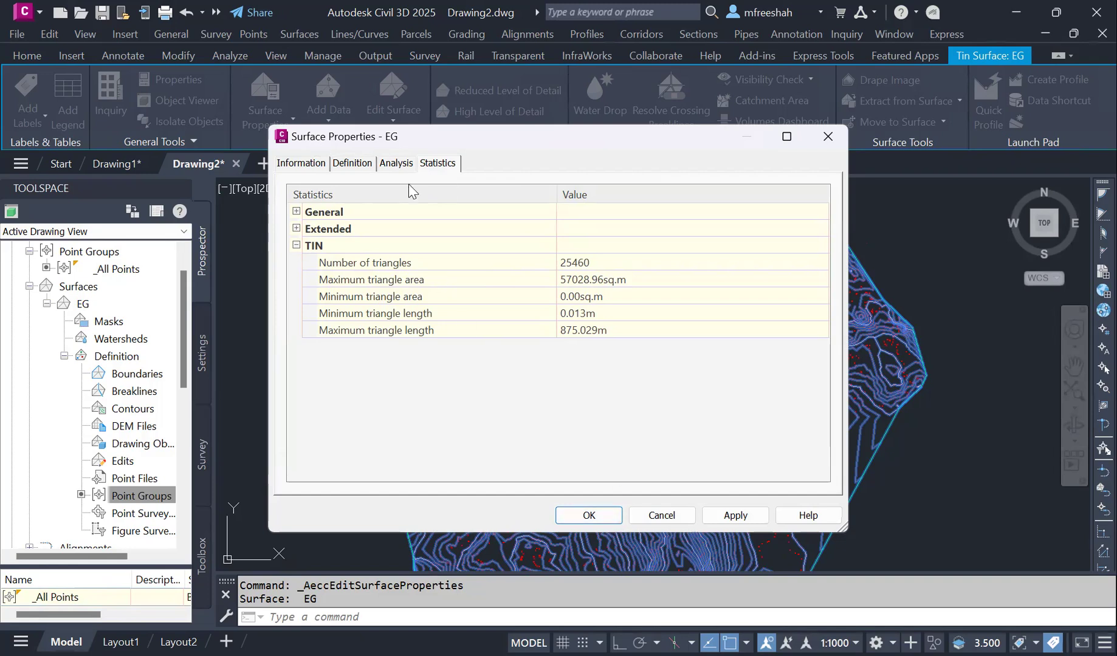
left_click(402, 163)
left_click(356, 163)
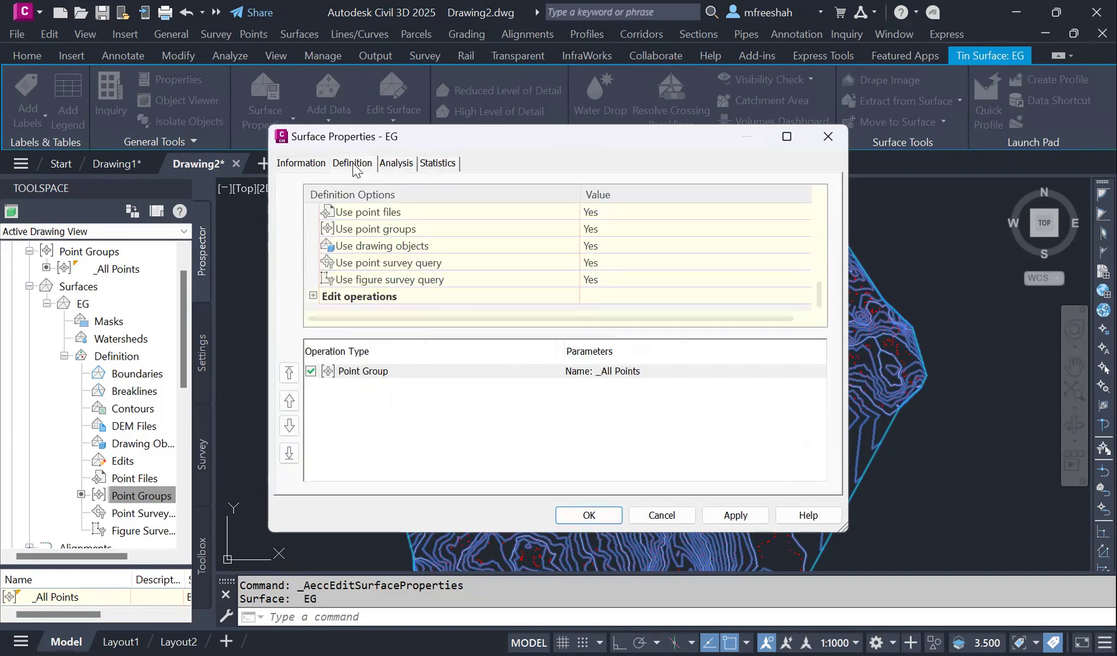
left_click(293, 164)
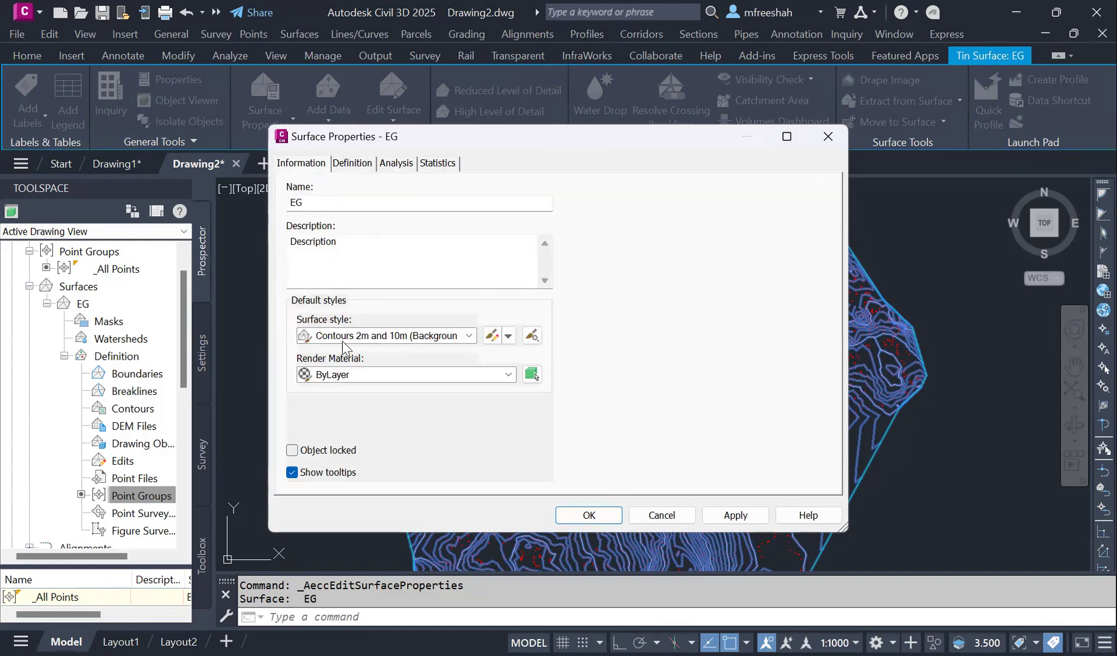
left_click(609, 523)
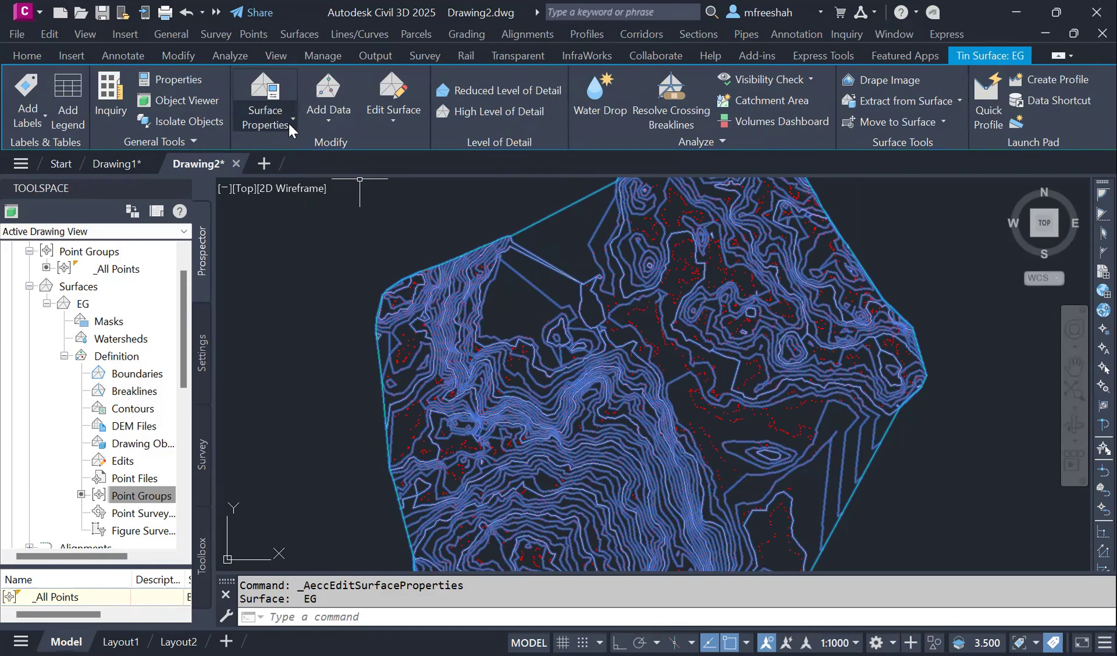
Examine the component display settings of the Contours 2m and 10m (Background) surface style, leaving without changes.
left_click(287, 122)
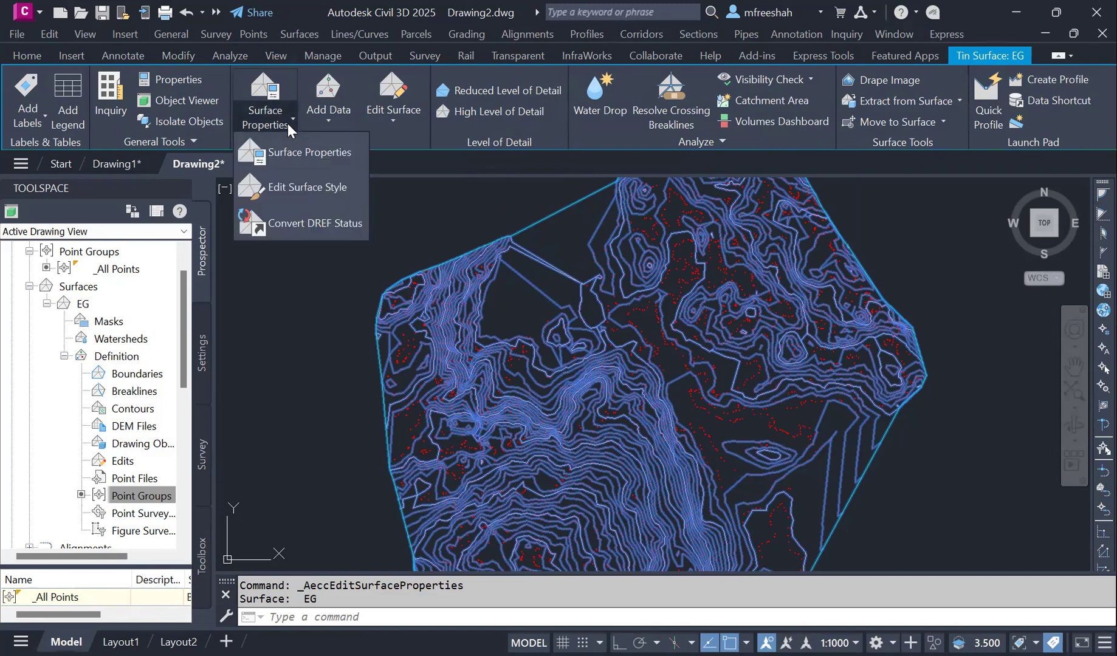
left_click(299, 192)
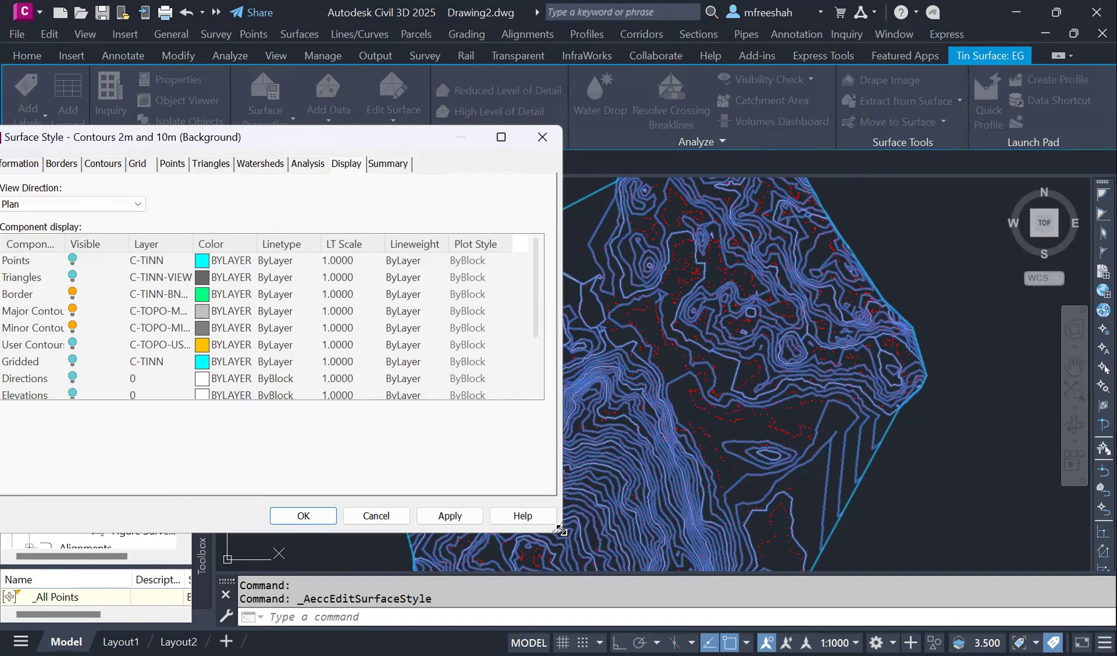
left_click_drag(560, 531, 552, 531)
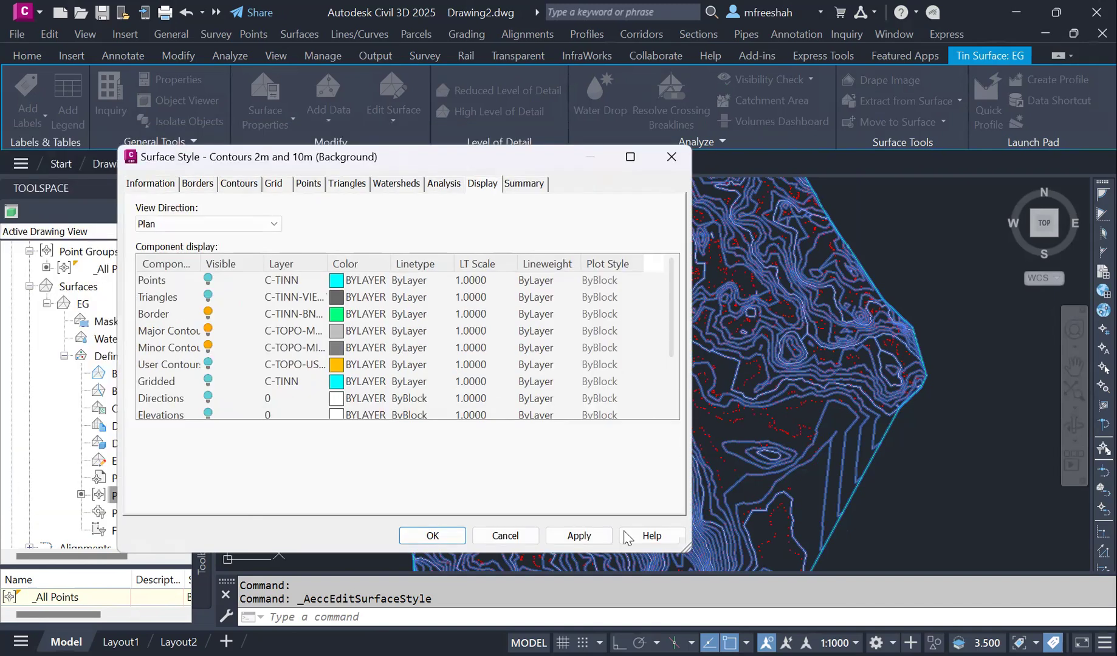
left_click(513, 536)
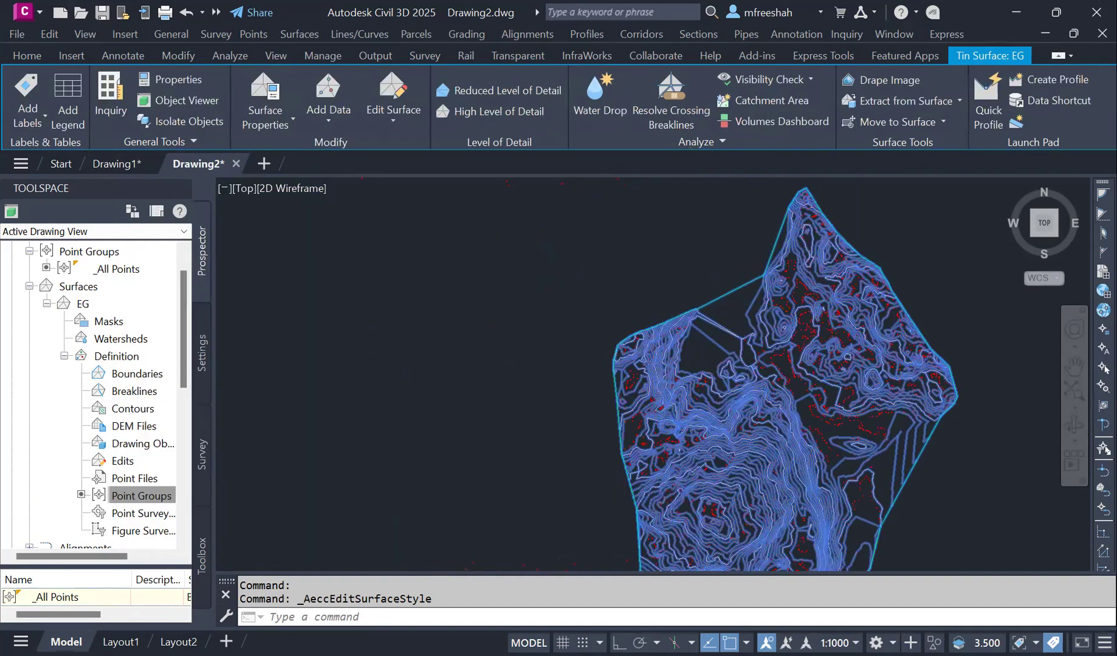
scroll(725, 429, "up", 2)
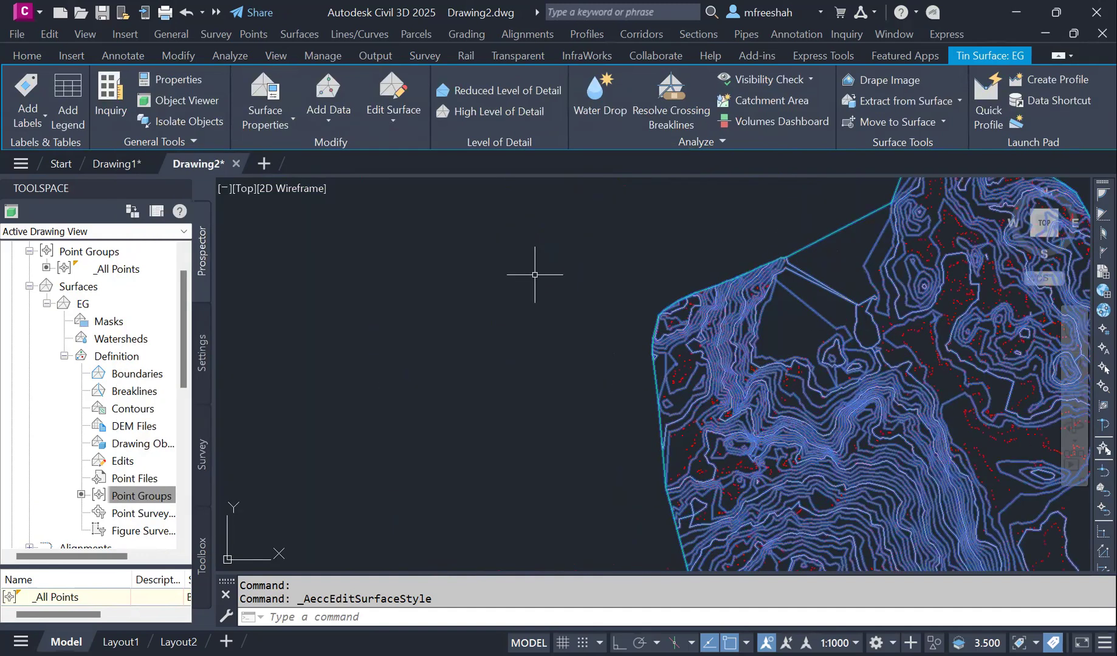
In the Contours 2m and 10m (Background) style's plan display, hide the major and minor contours and show the triangles.
left_click(286, 125)
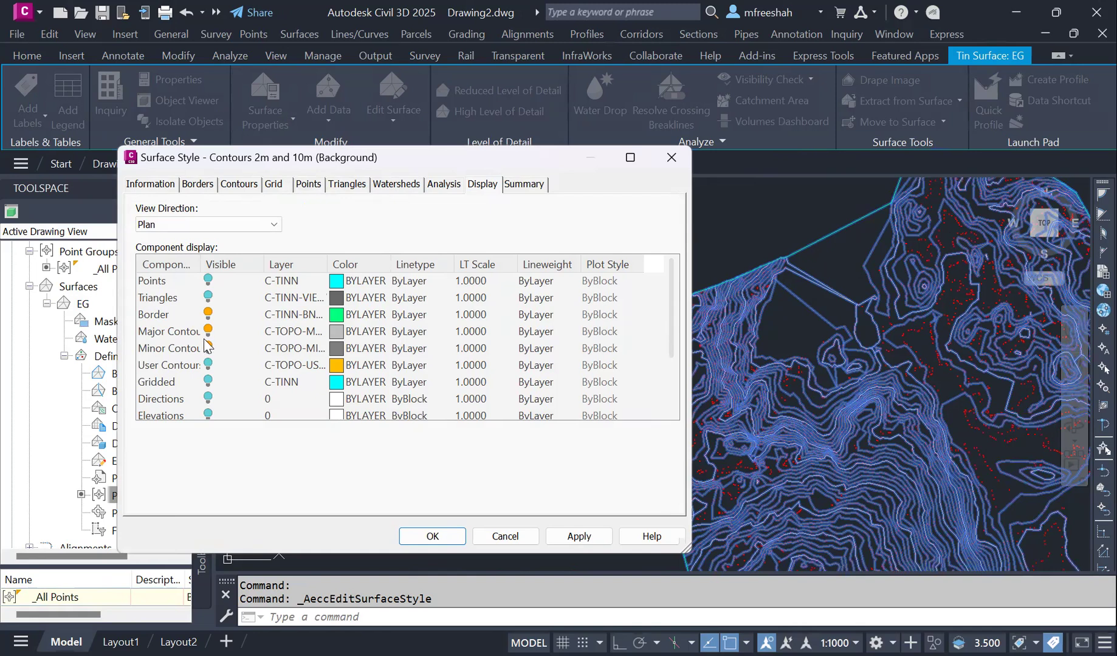
scroll(213, 356, "down", 1)
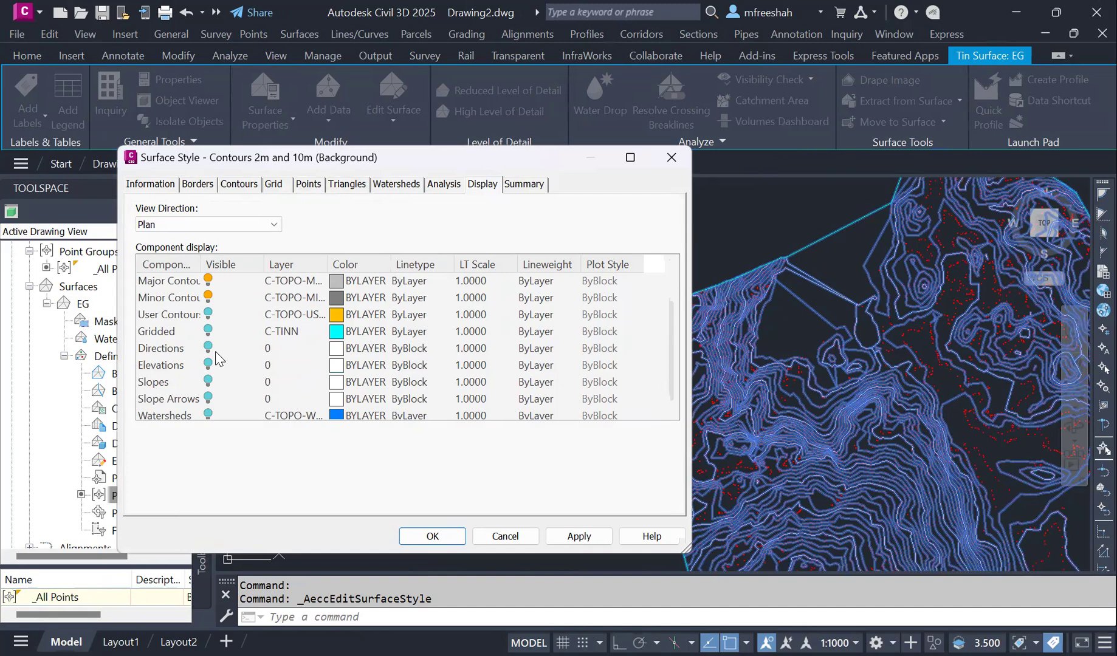
scroll(217, 360, "up", 1)
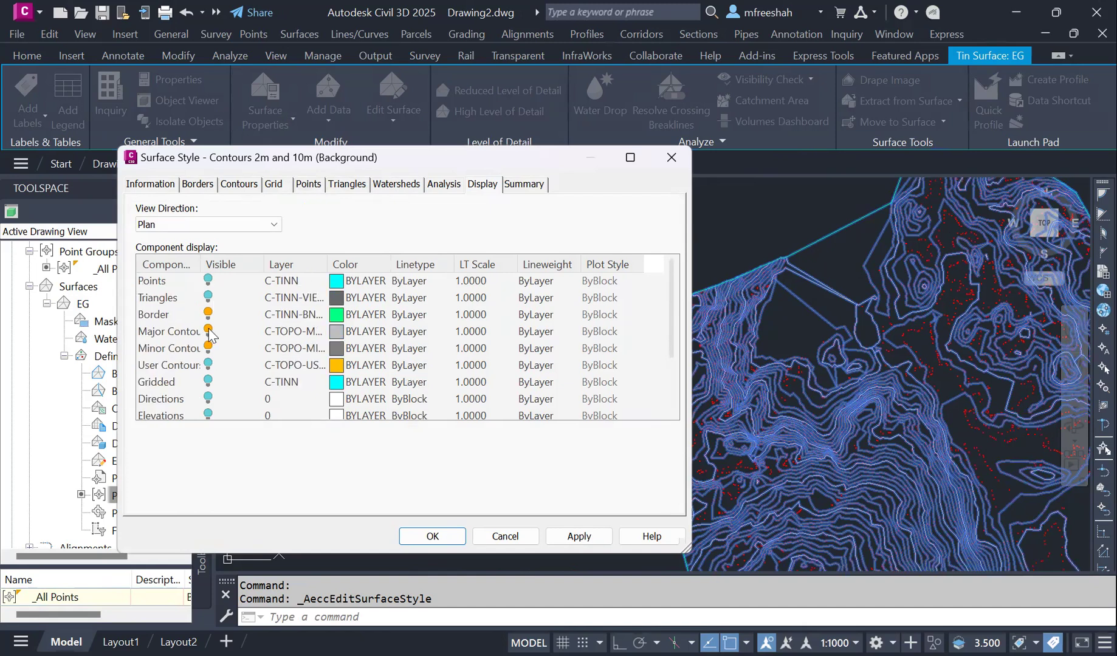
left_click(209, 332)
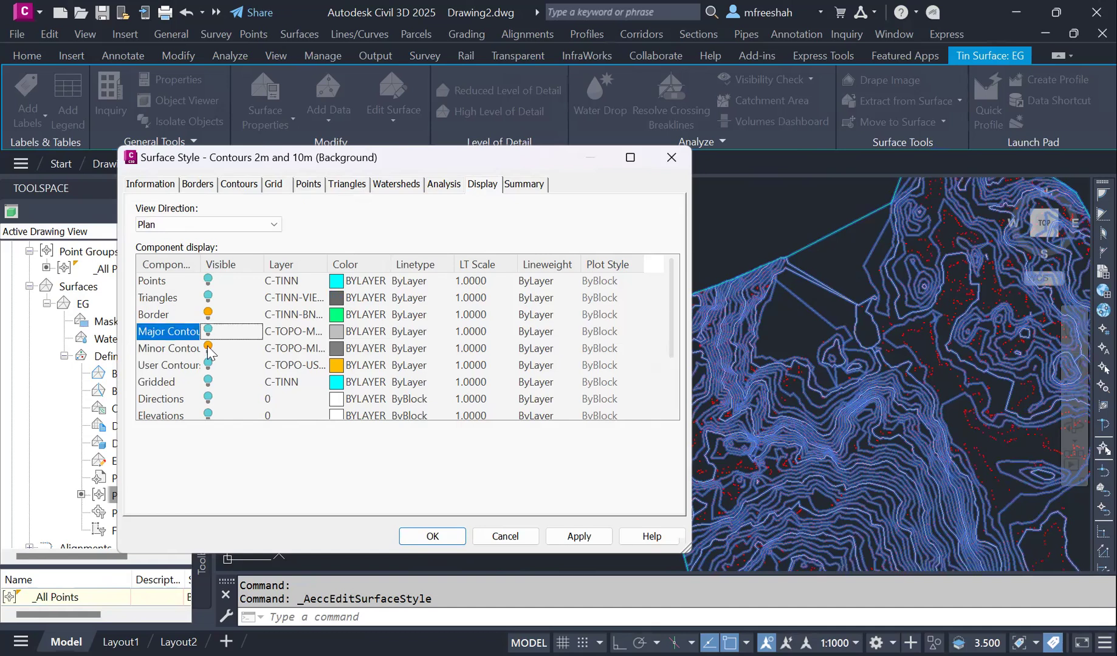
left_click(209, 348)
left_click(576, 535)
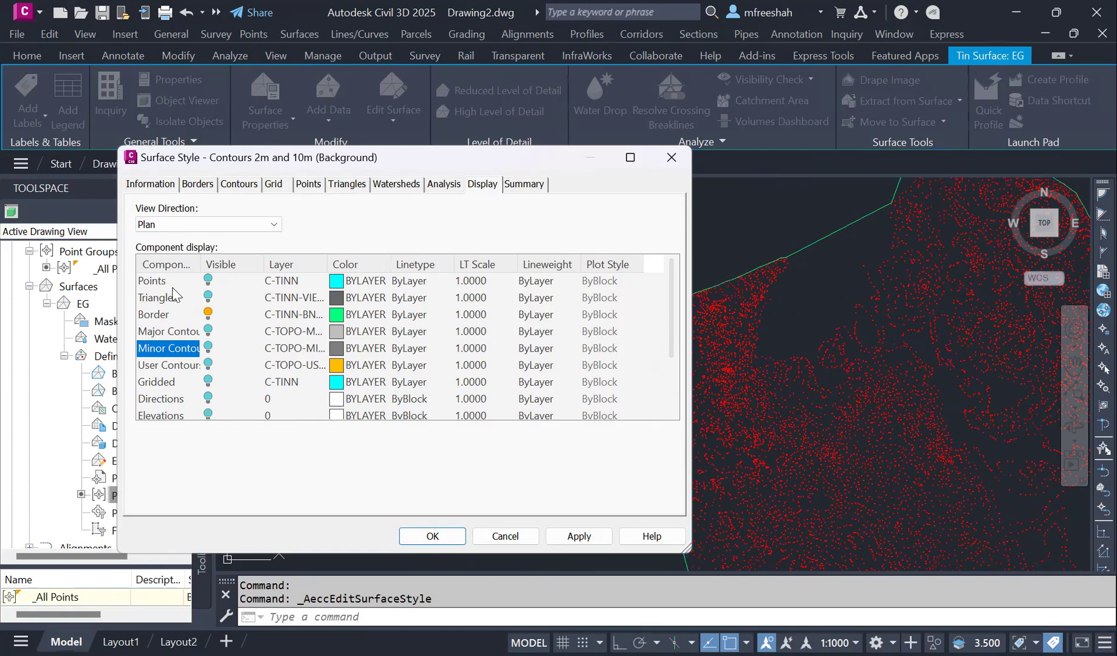
left_click(208, 297)
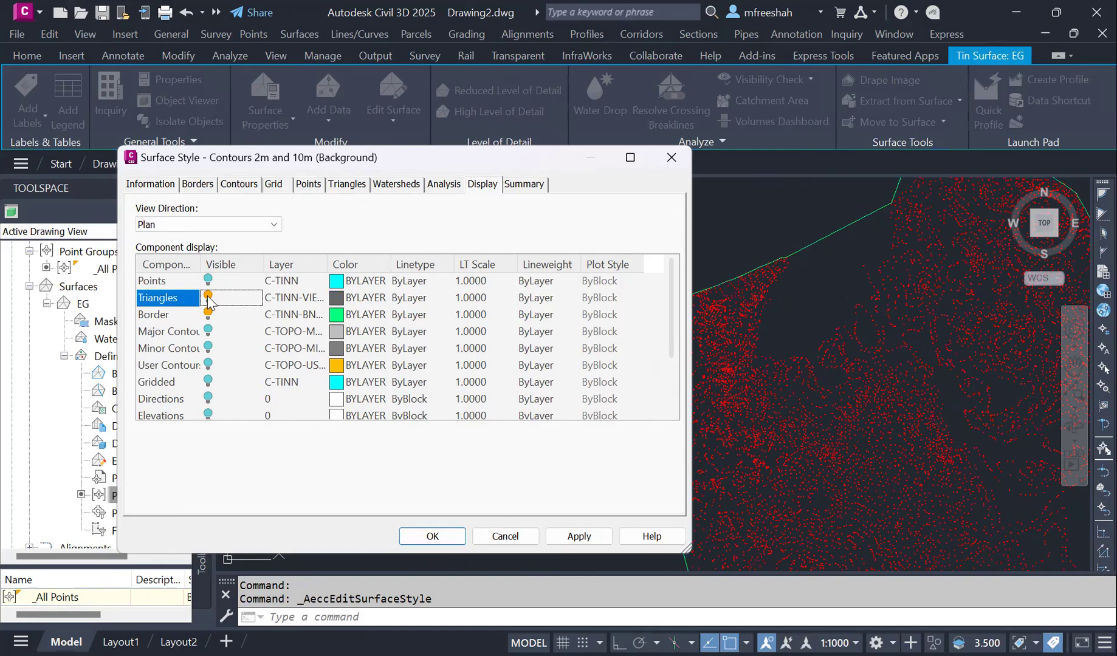
left_click(580, 537)
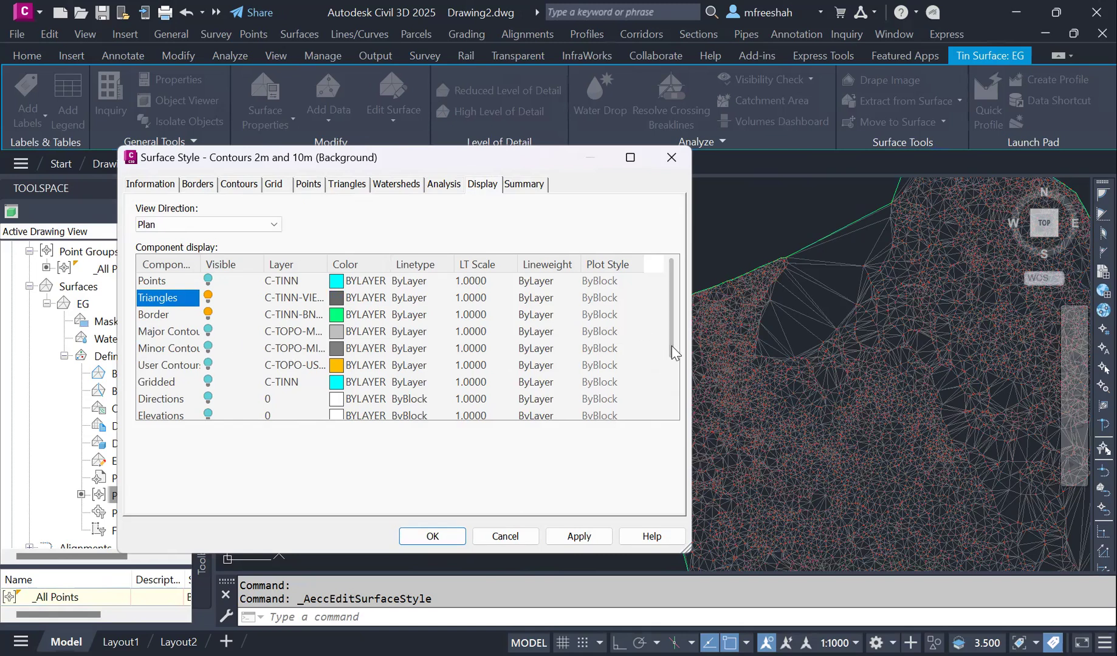
Preview the Gridded component in the Contours 2m and 10m (Background) style's plan display, and hide it again.
scroll(671, 348, "down", 1)
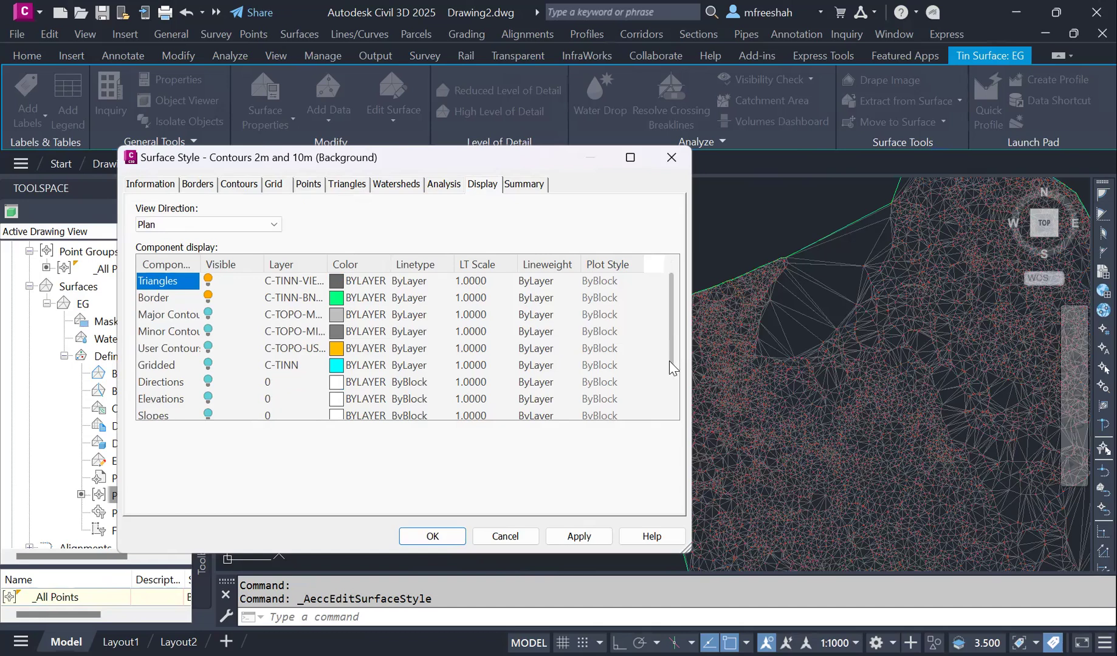
scroll(669, 361, "down", 1)
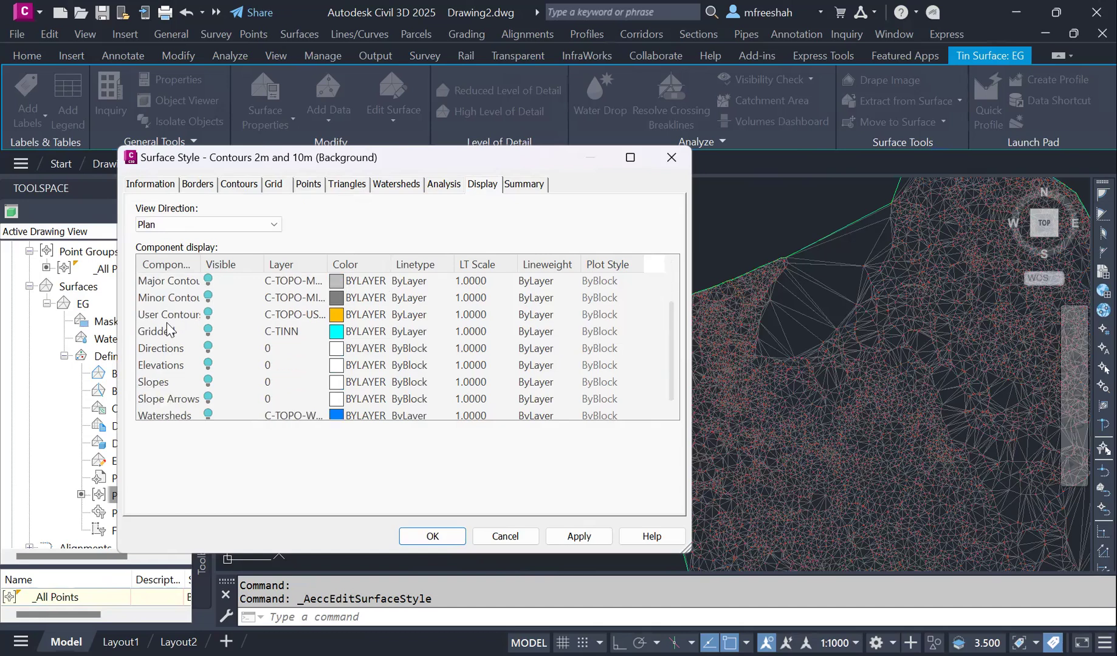
left_click(211, 330)
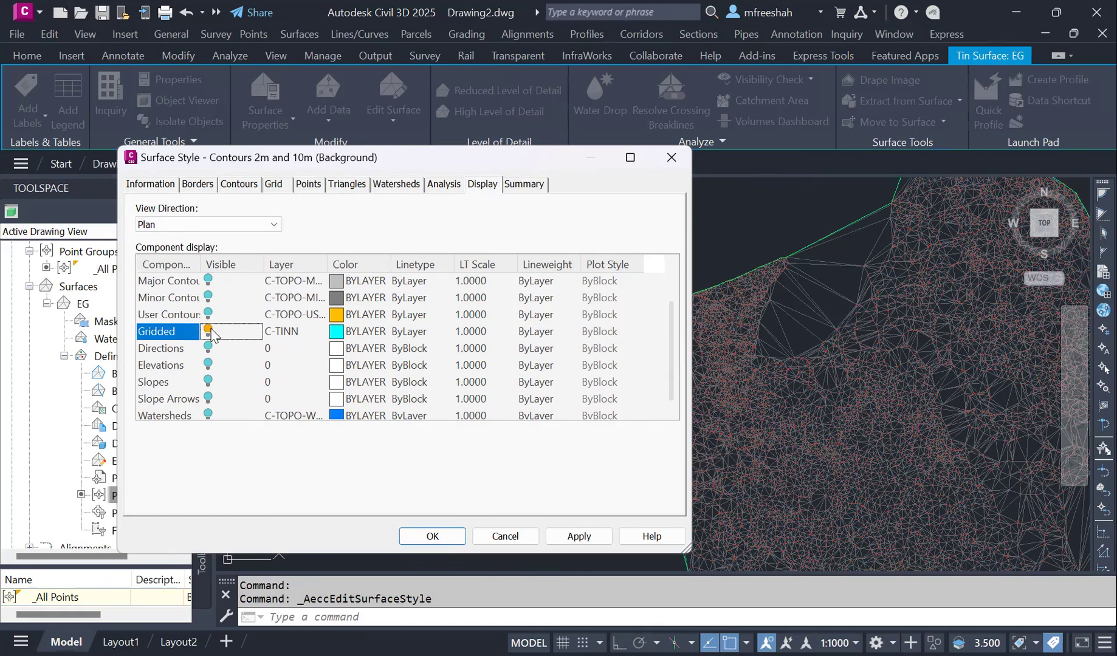
left_click(601, 538)
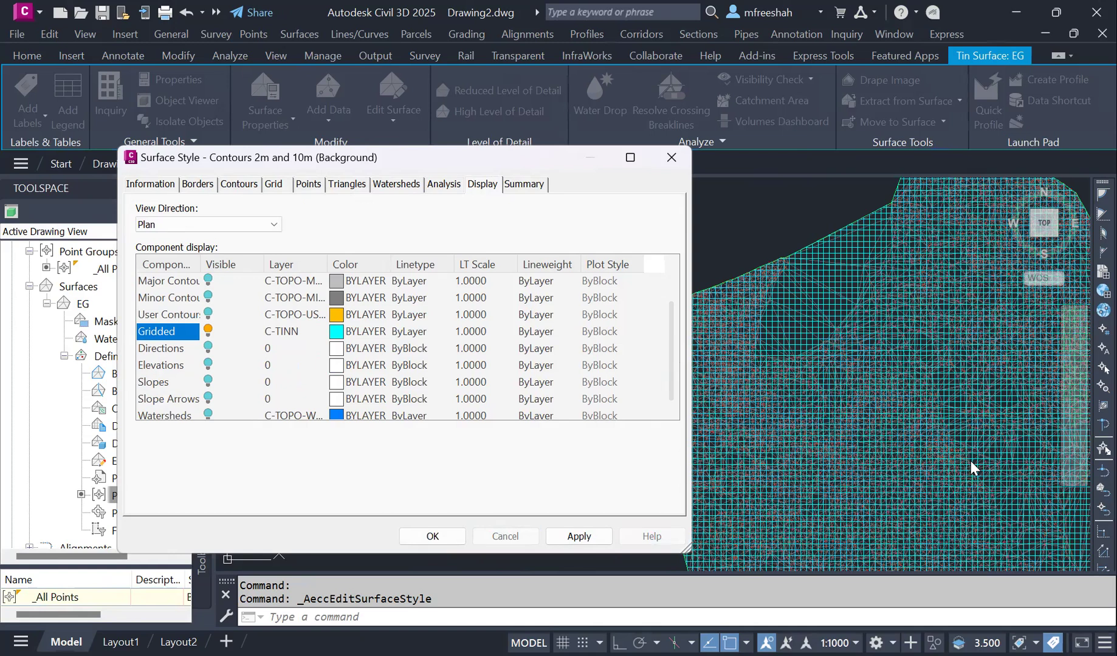
left_click(208, 331)
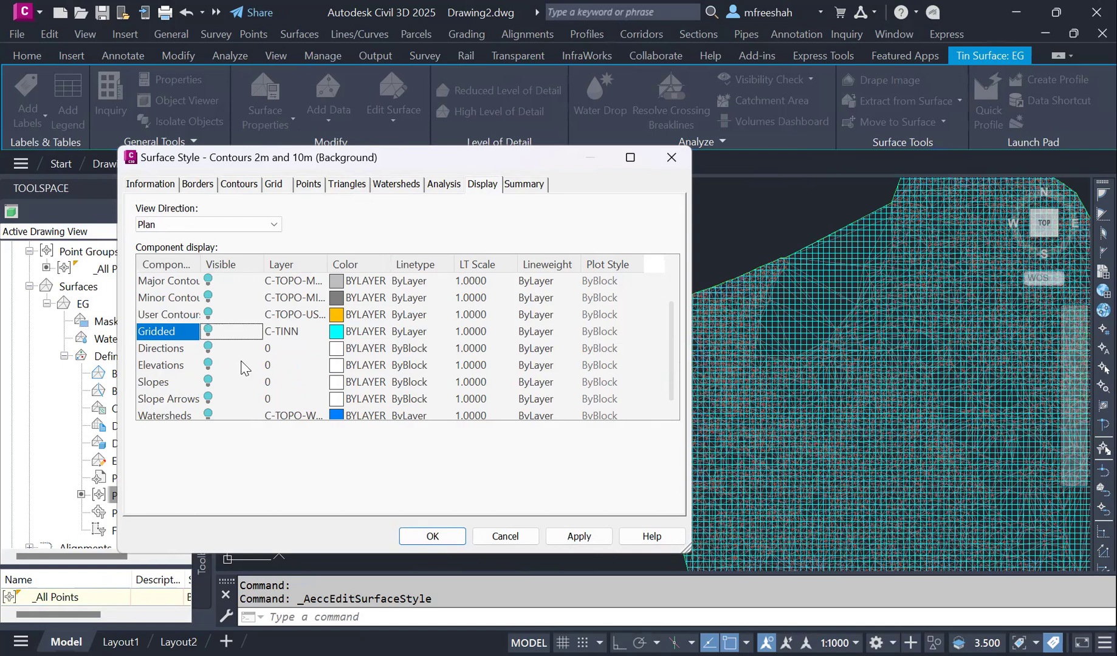
left_click(577, 535)
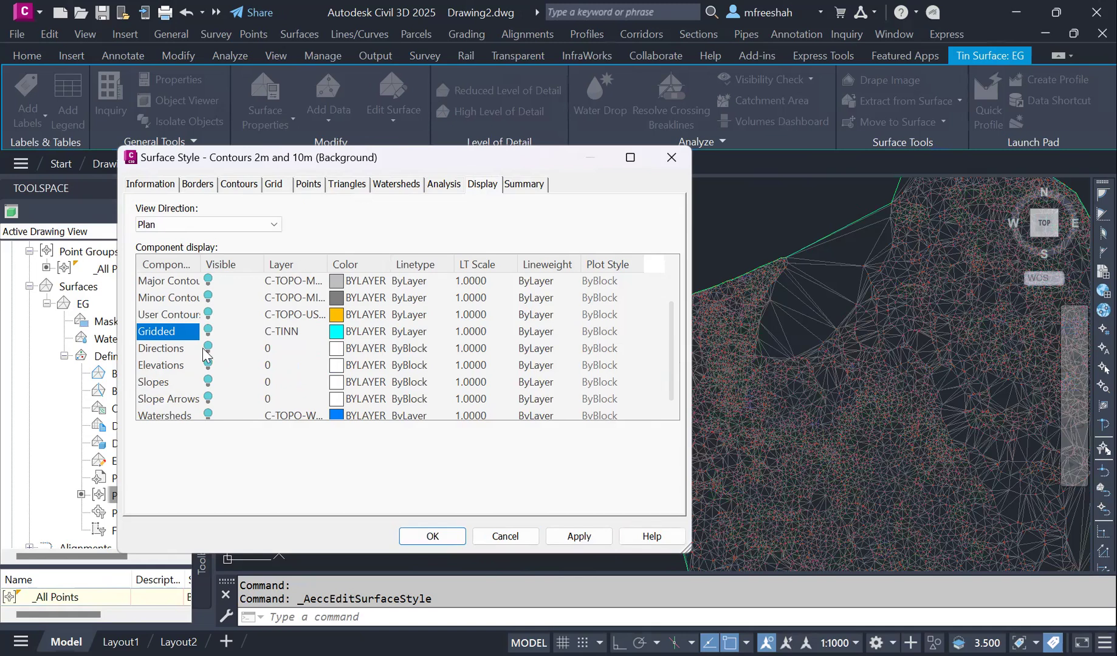
Preview the Directions component on the EG surface in plan view, and switch its visibility back off.
left_click(208, 350)
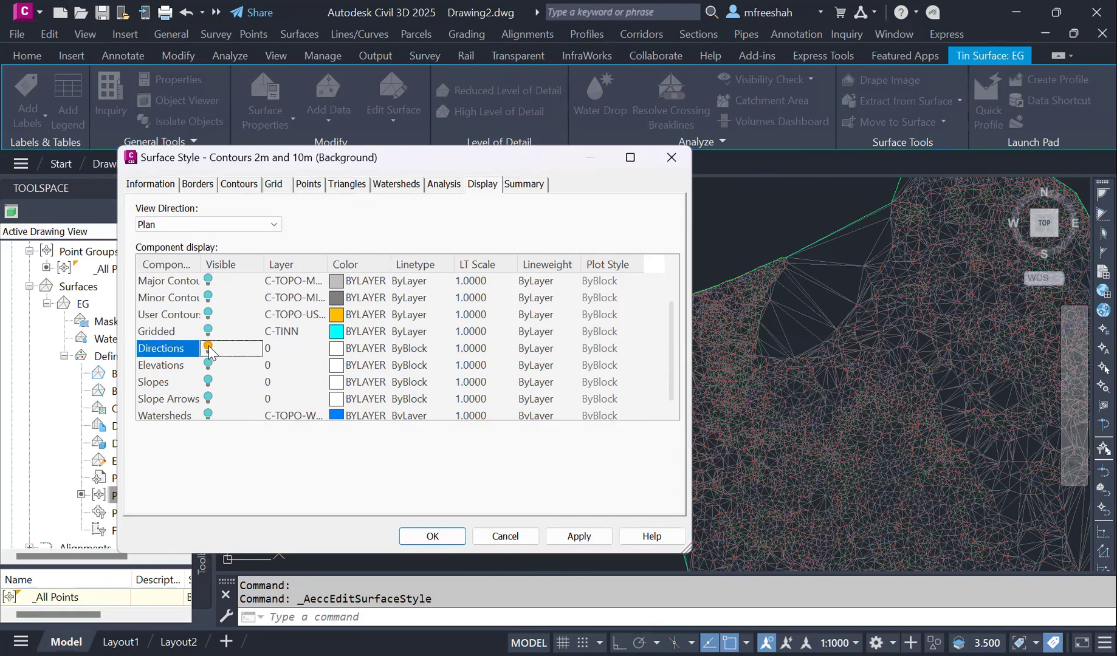
left_click(579, 536)
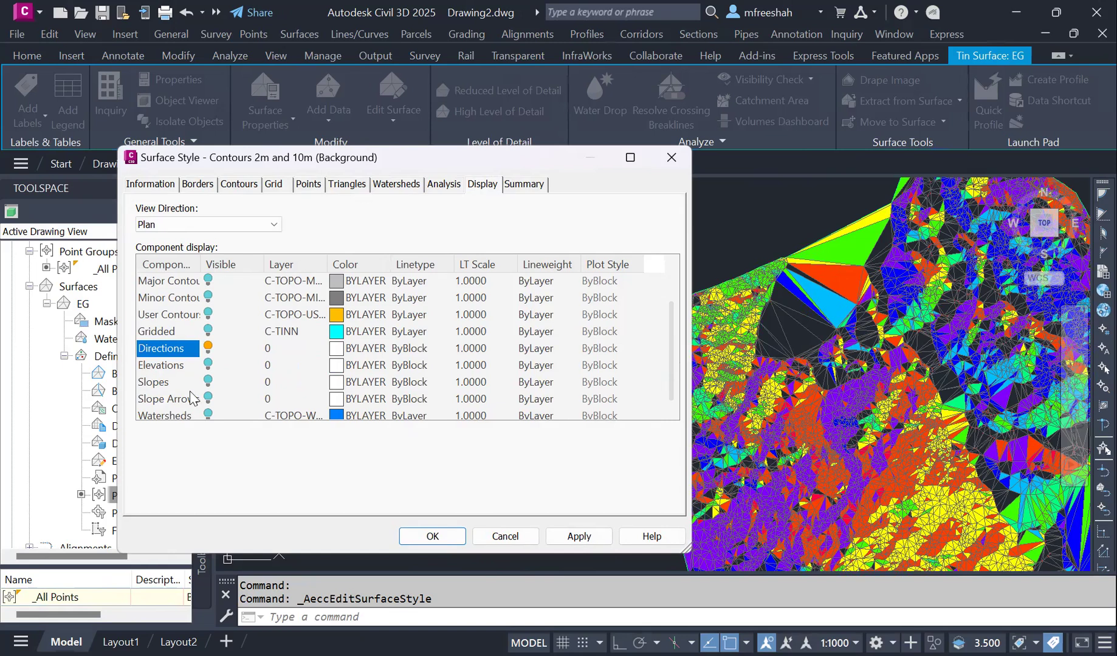
left_click(209, 349)
Show the Elevations component in the surface style's plan display and accept the style changes.
left_click(209, 365)
left_click(581, 537)
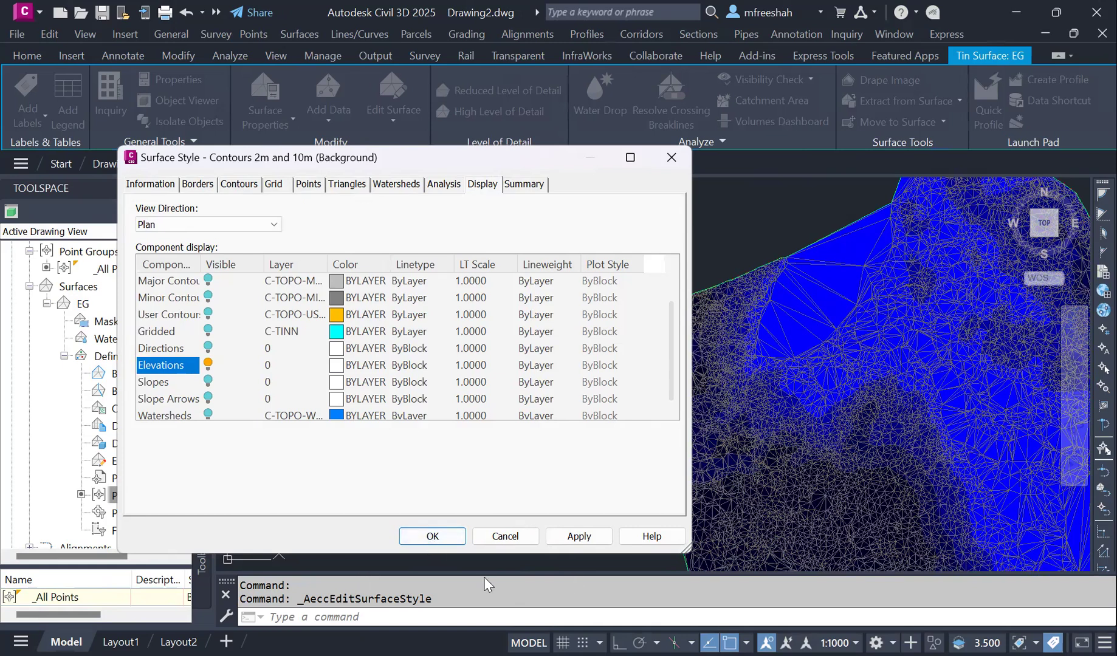
left_click(457, 536)
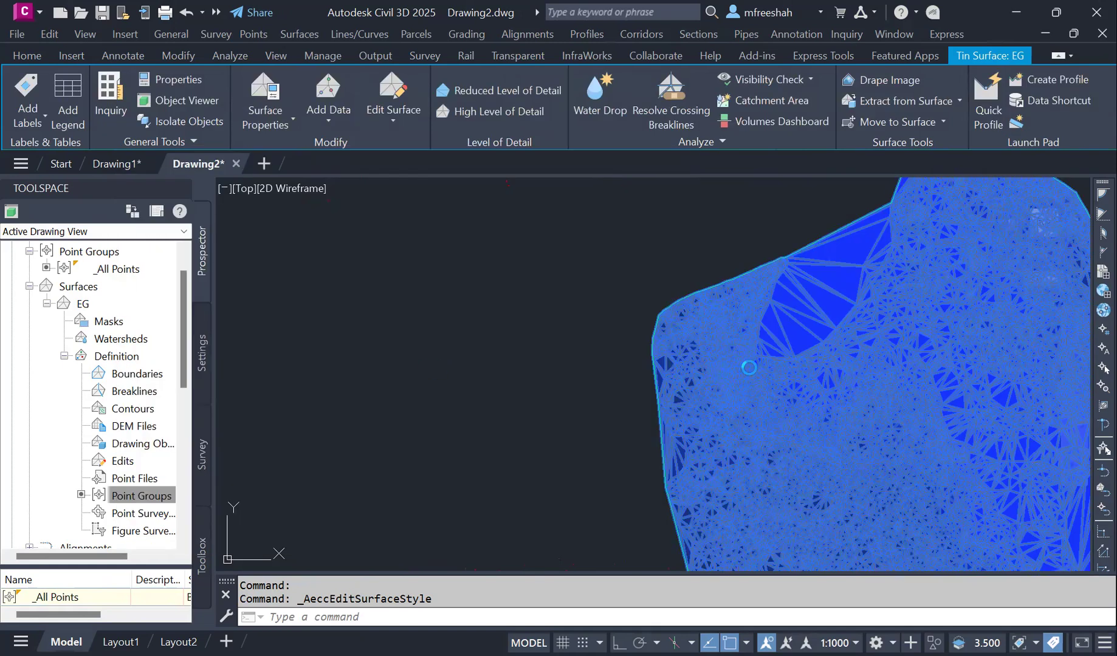
Examine the elevation shading and triangles across the EG surface, including the large triangles near its eastern and northwestern edges.
scroll(708, 392, "down", 5)
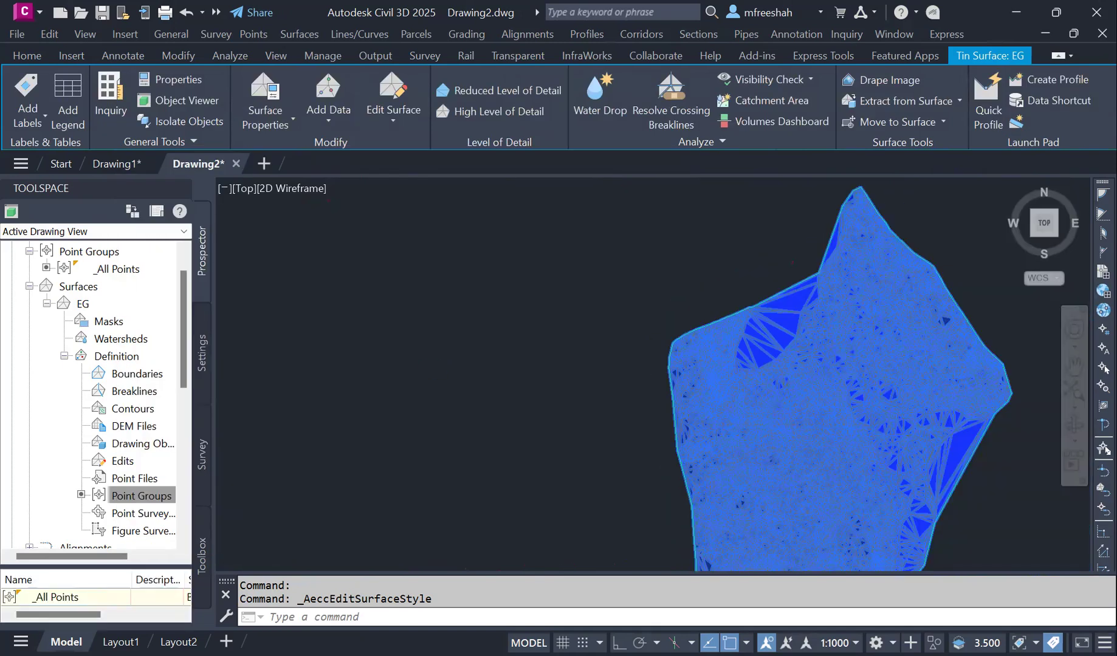
scroll(855, 443, "up", 8)
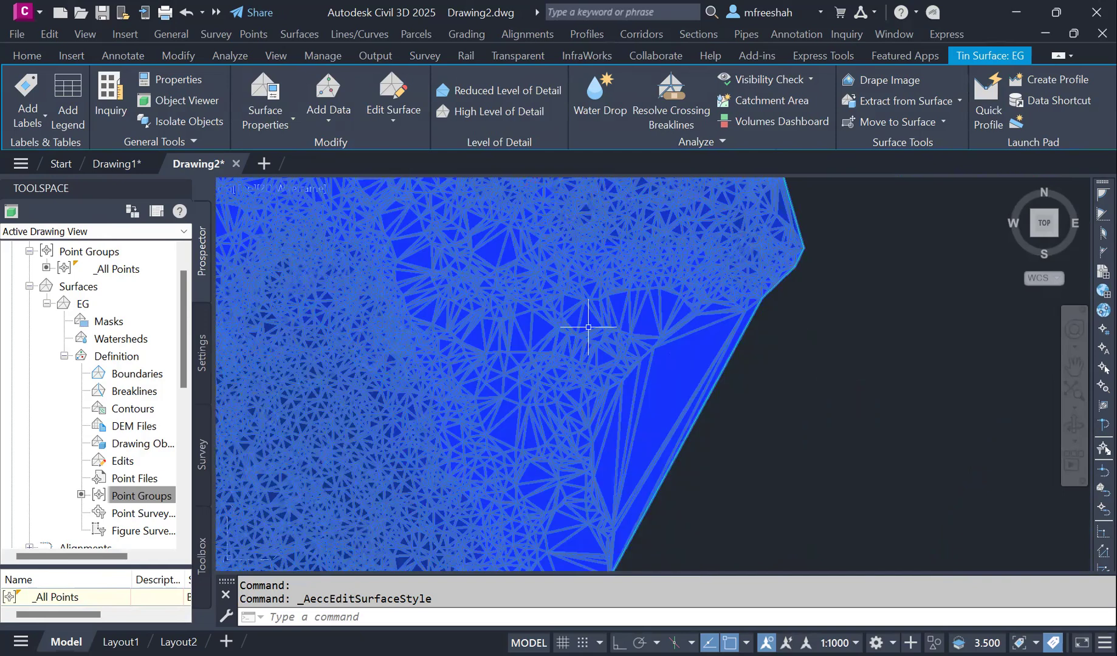
scroll(588, 327, "up", 3)
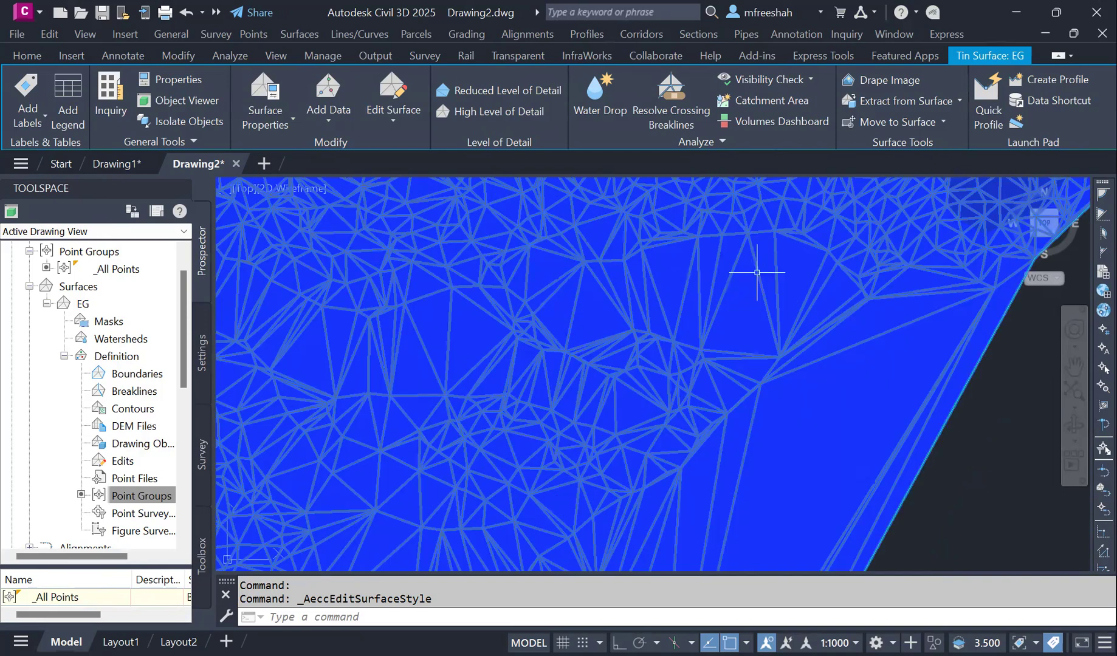
scroll(765, 487, "down", 2)
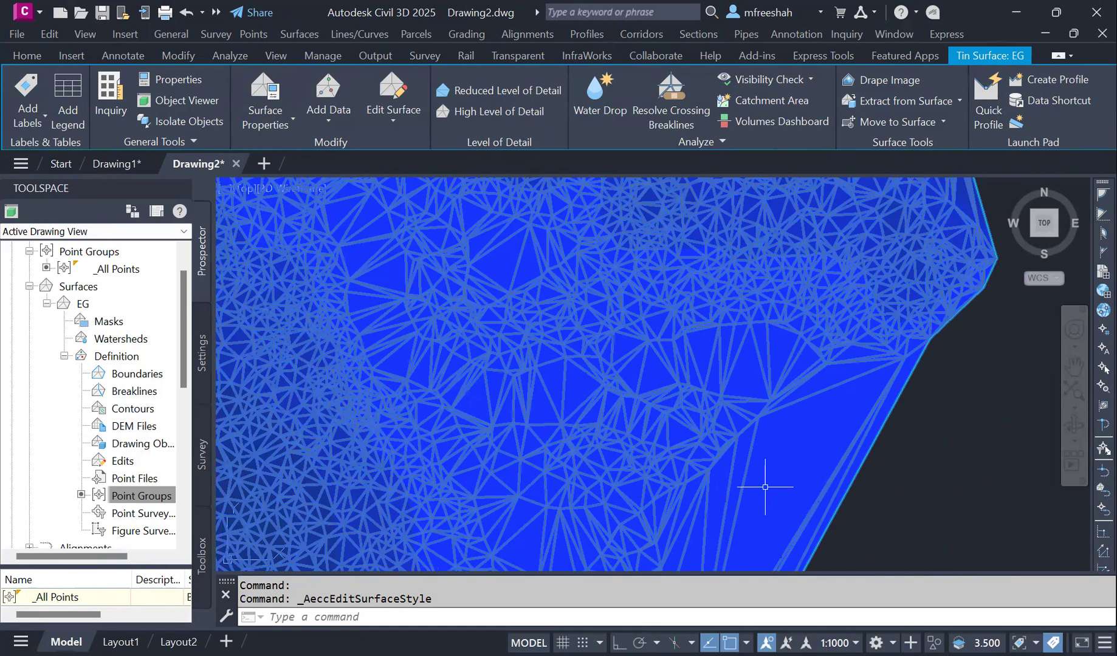
scroll(514, 330, "up", 2)
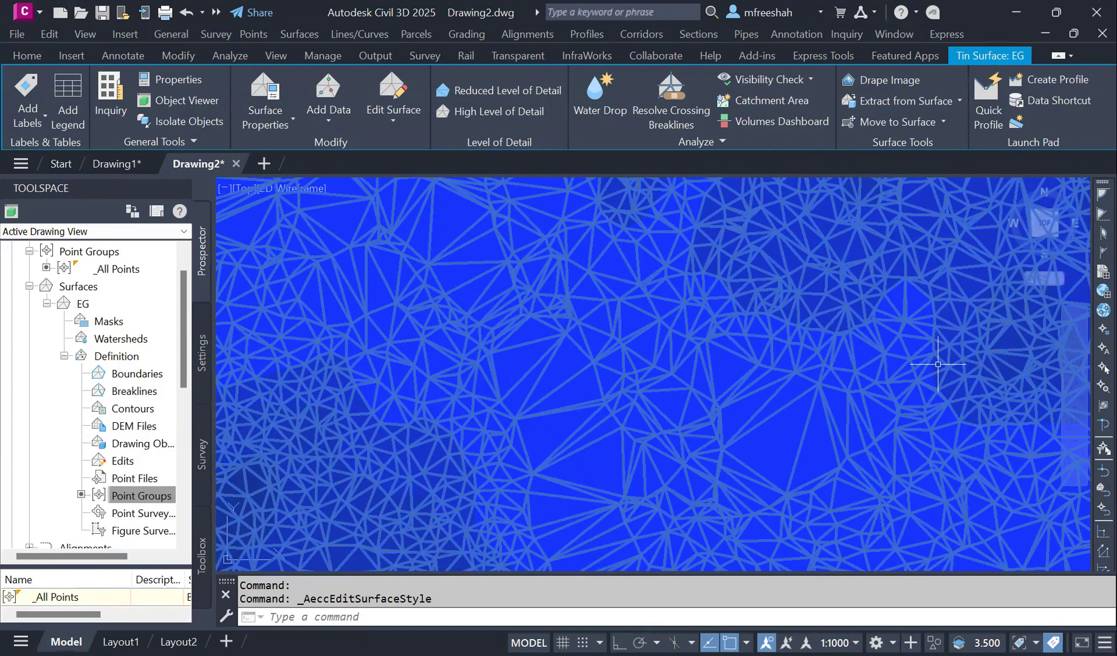
scroll(895, 408, "down", 2)
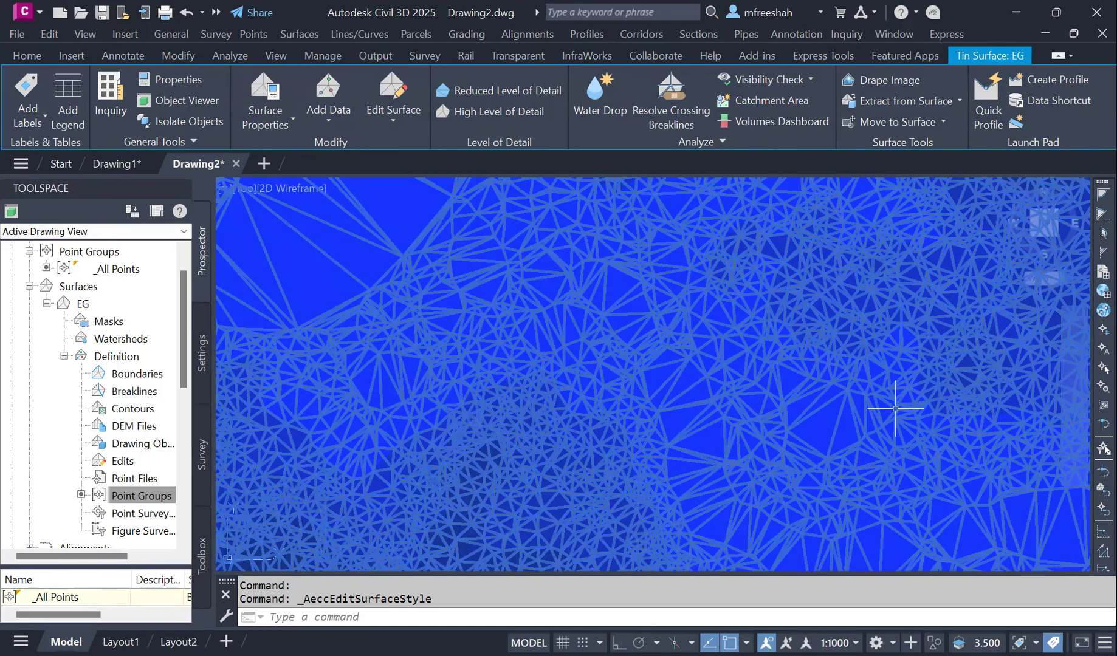
scroll(732, 392, "down", 2)
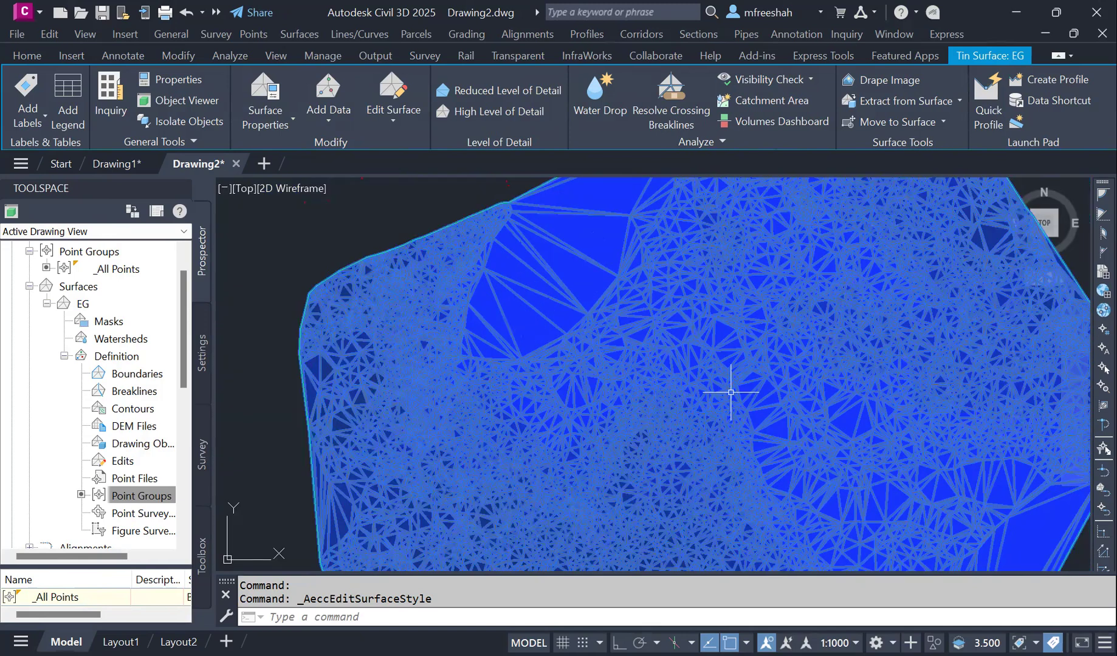
scroll(735, 419, "down", 2)
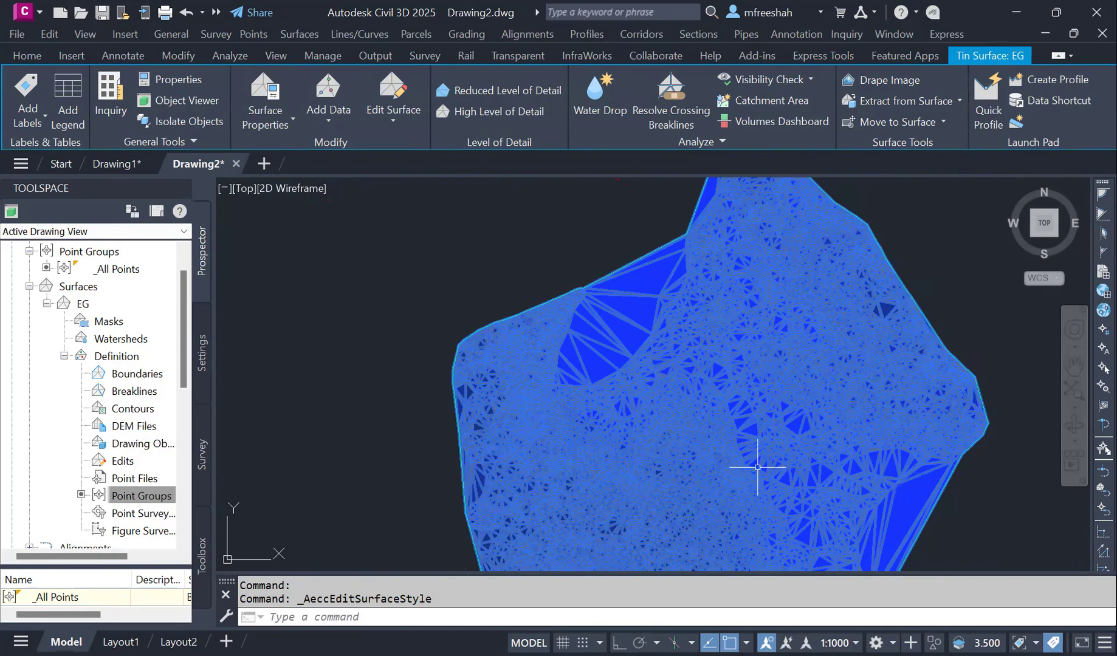
scroll(677, 425, "up", 2)
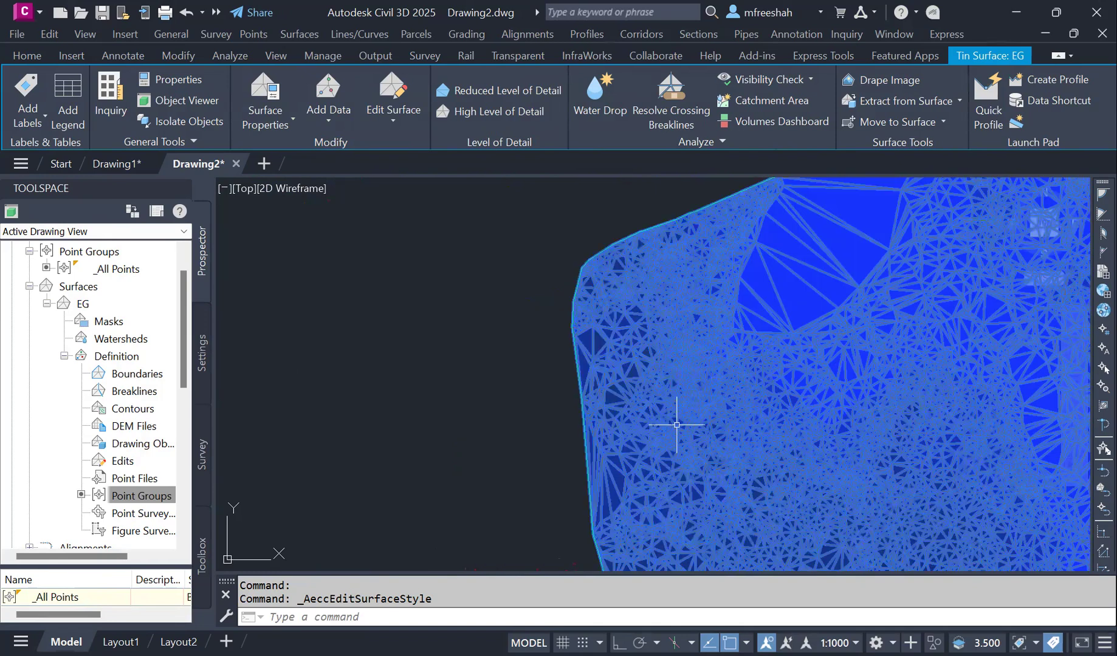
Edit the EG surface's style so its plan display hides Elevations and shows Slopes, and apply the change.
left_click(278, 128)
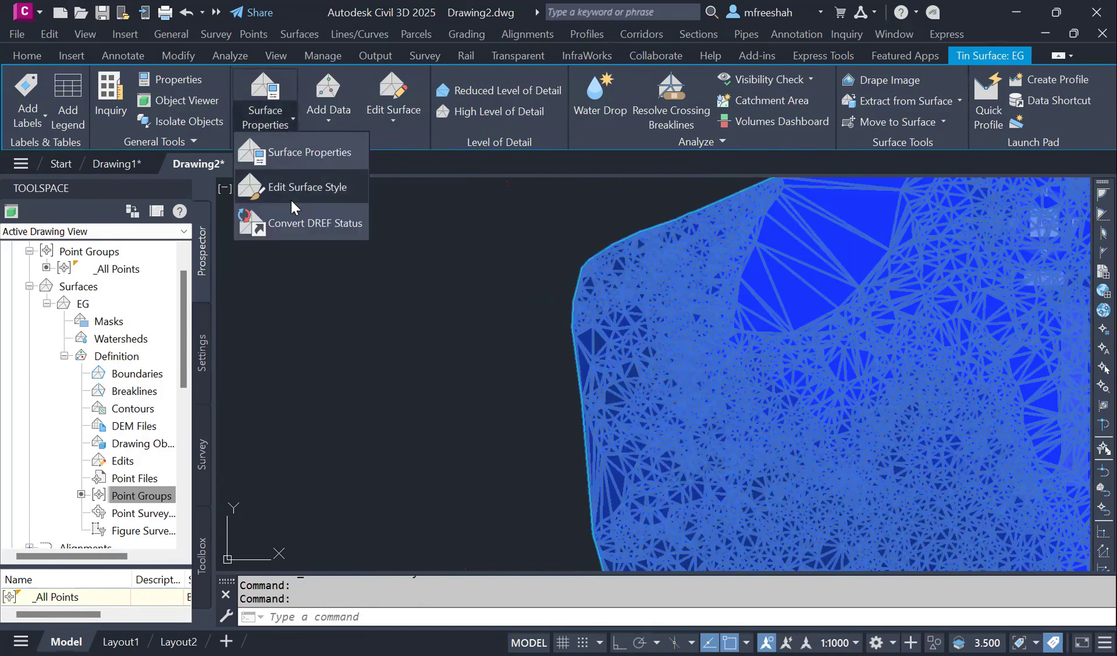
left_click(297, 188)
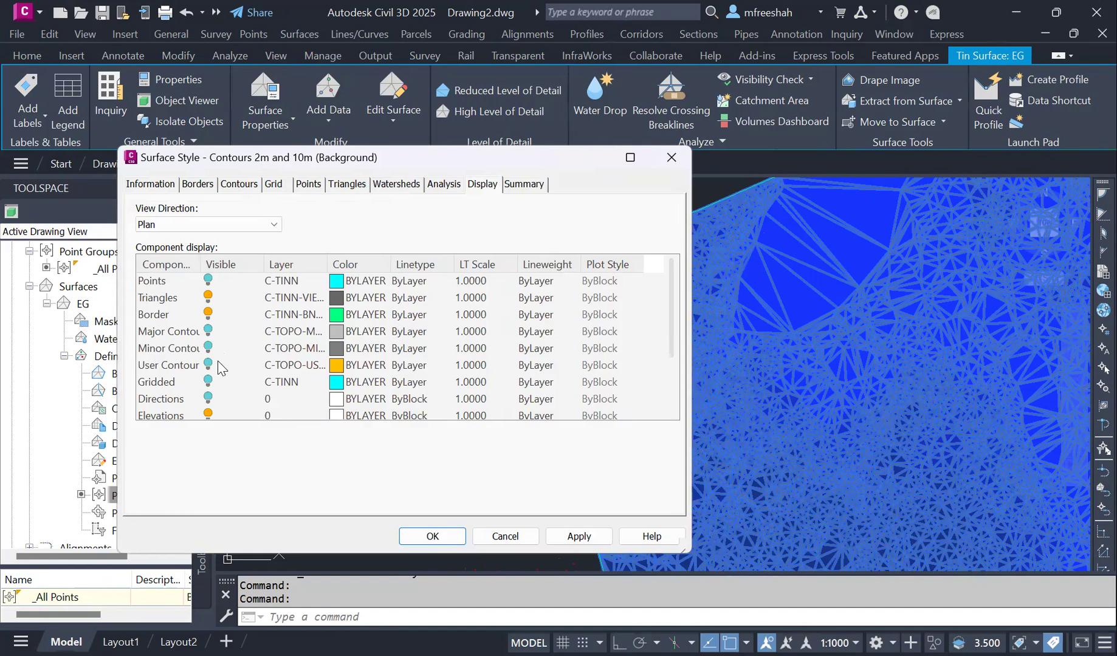
scroll(214, 359, "down", 2)
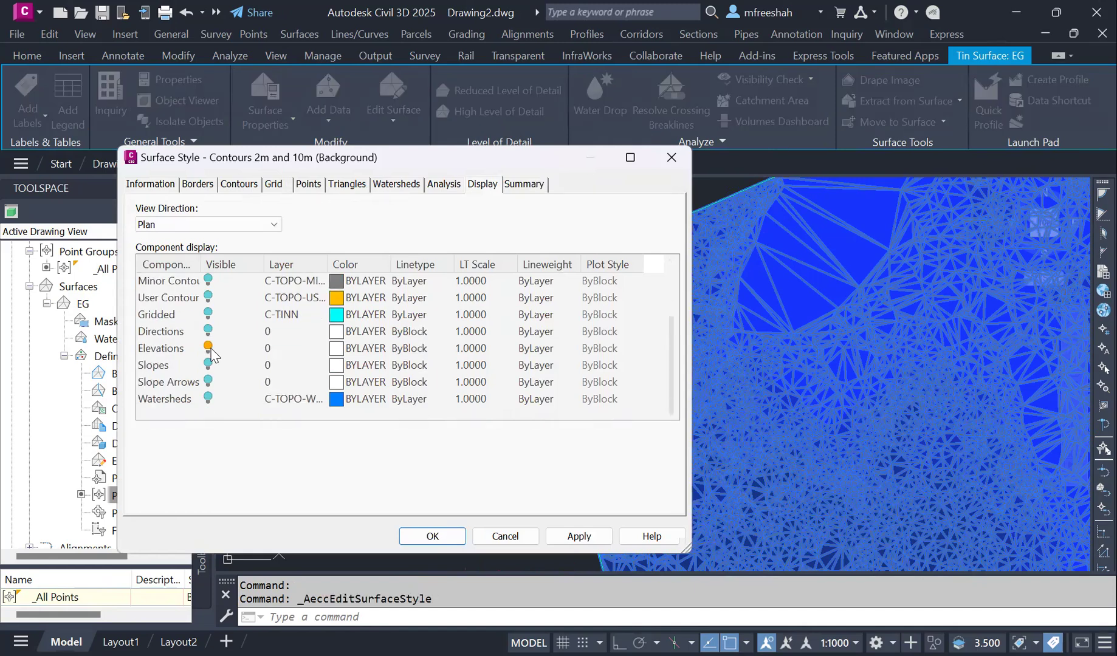
left_click(209, 348)
left_click(208, 364)
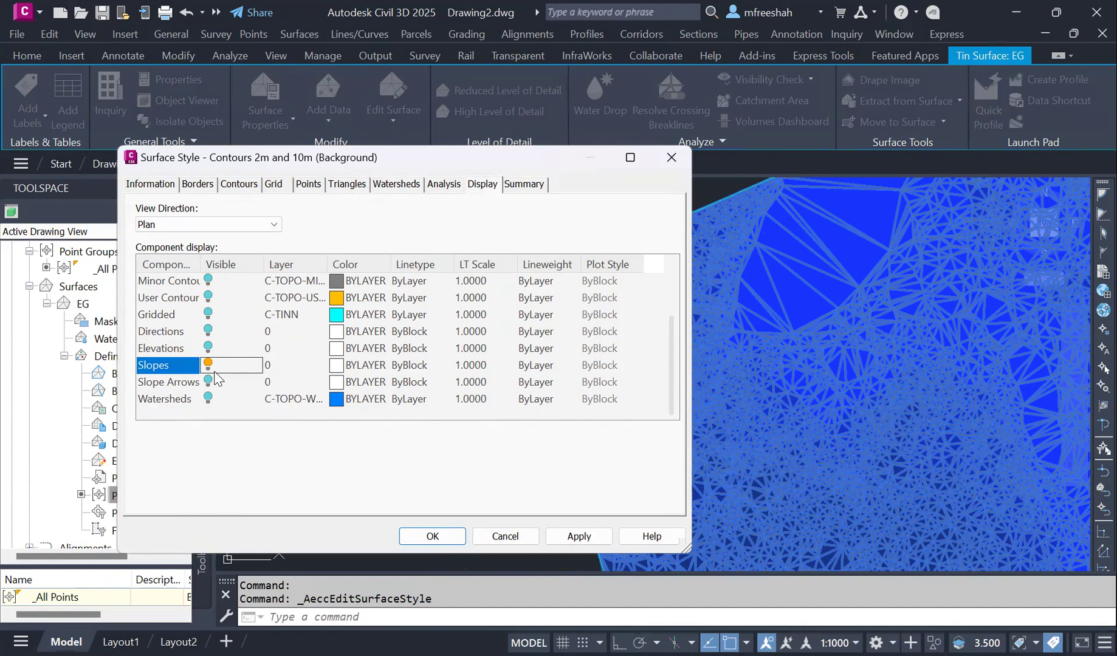
left_click(574, 535)
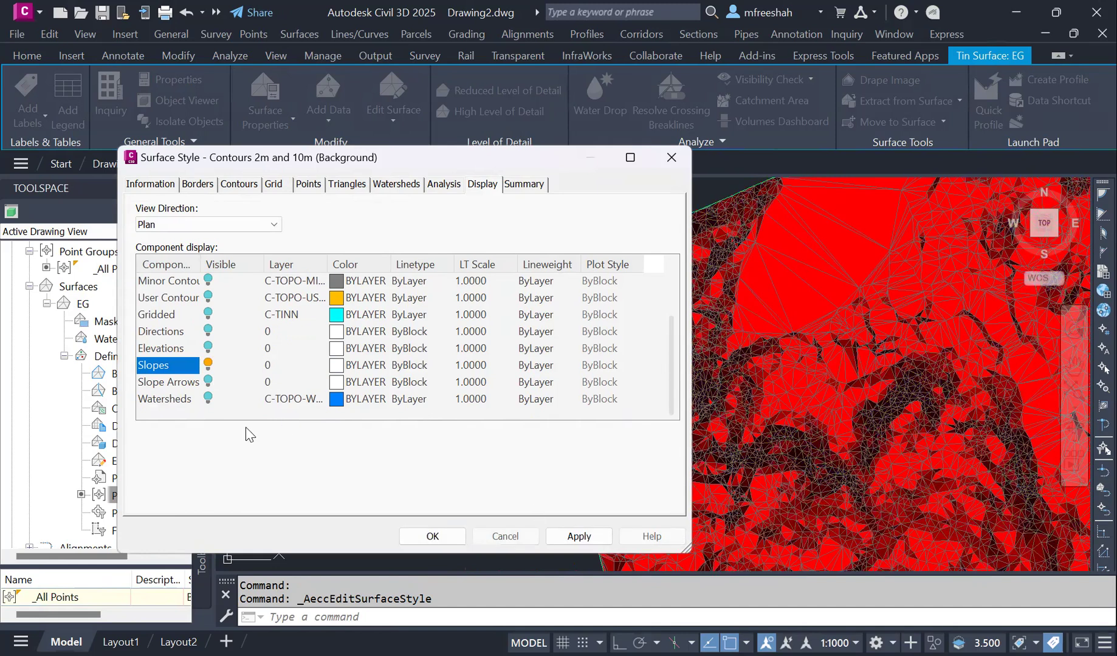
Show the Slope Arrows component together with Slopes in plan display and accept the surface style.
left_click(207, 383)
left_click(208, 381)
left_click(580, 537)
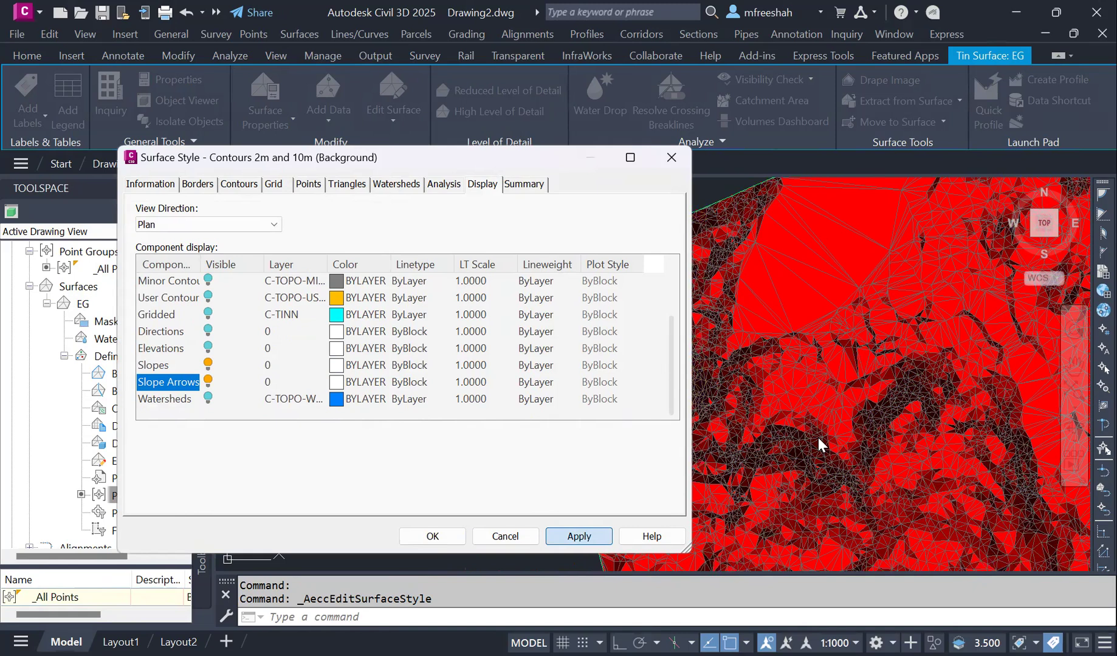
left_click(451, 538)
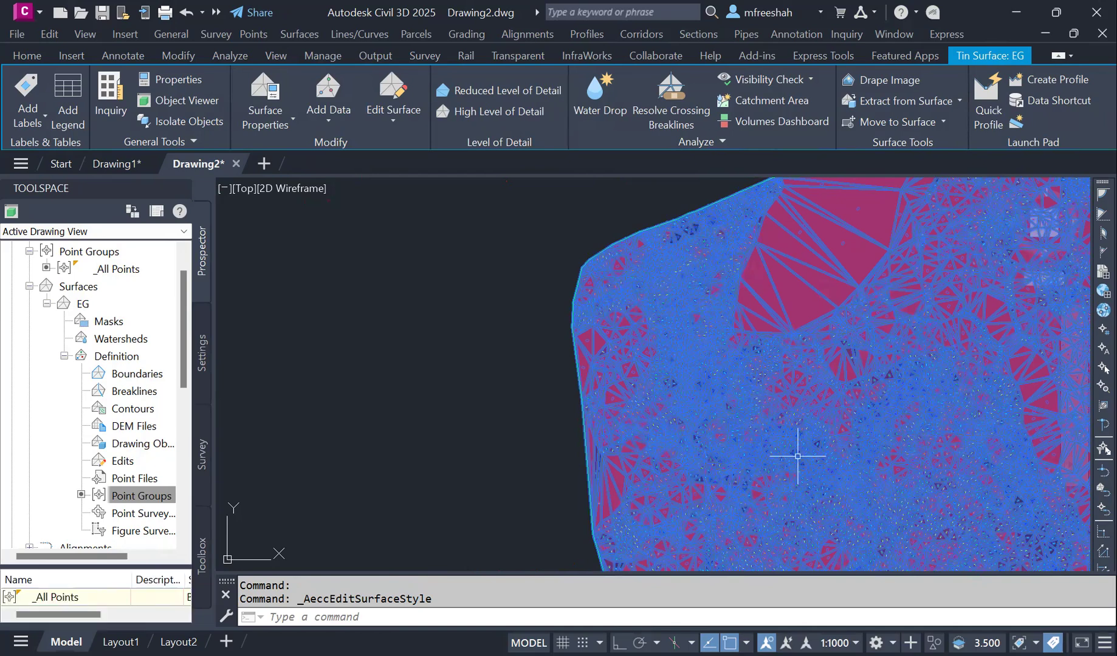
Deselect the EG surface and examine its slope shading and the slope arrows on individual triangles.
scroll(841, 430, "up", 2)
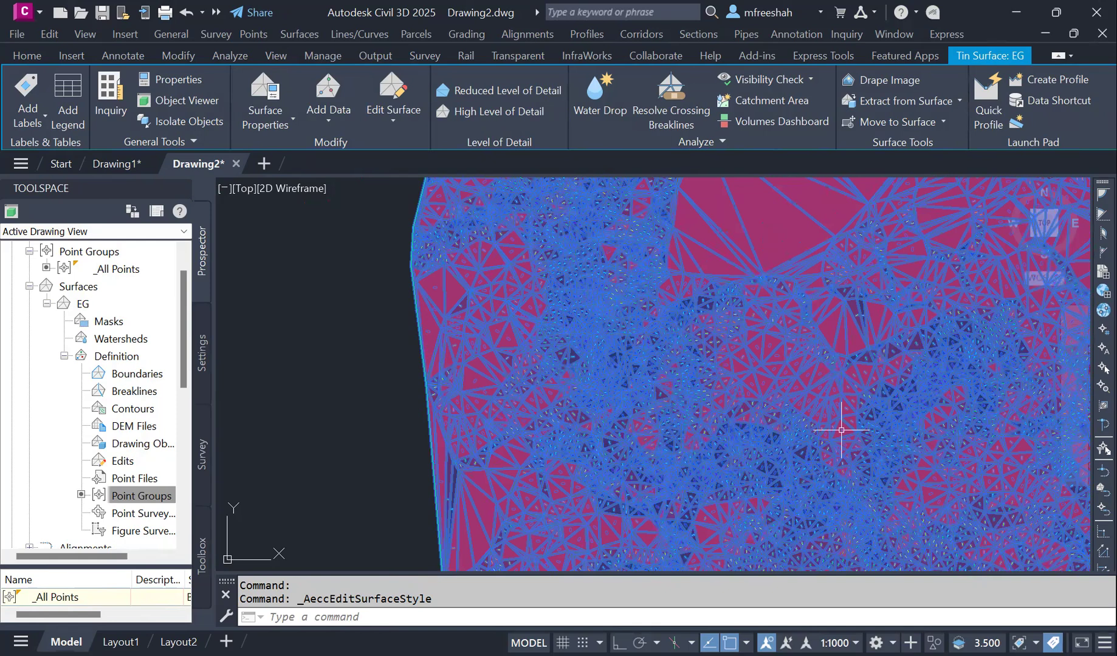
scroll(527, 352, "up", 3)
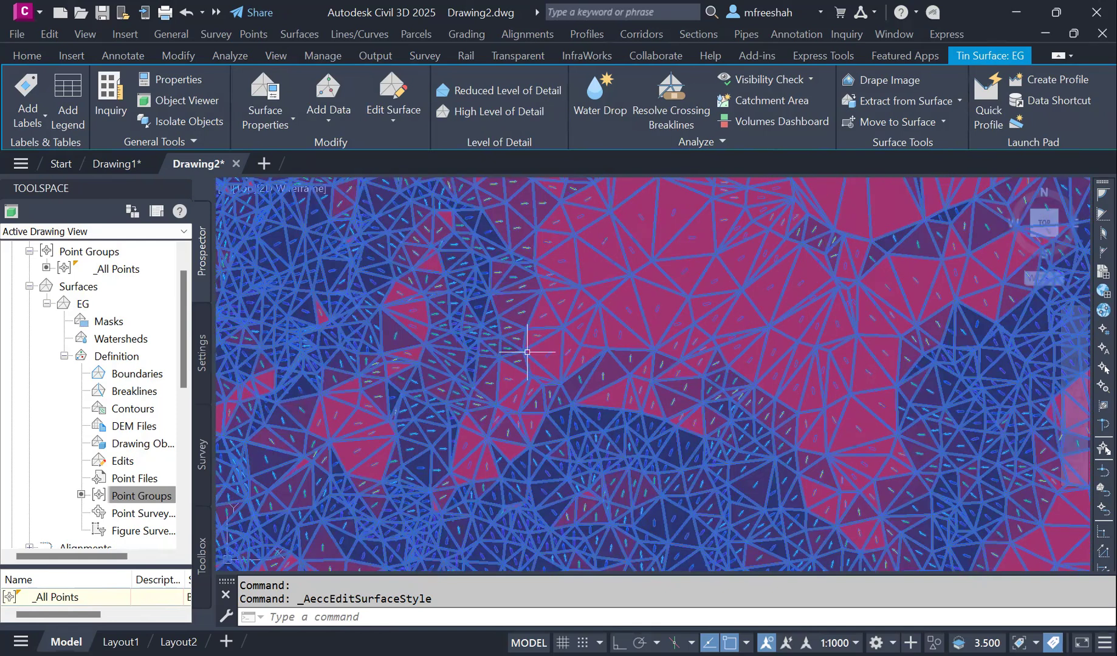
key("Escape")
scroll(626, 366, "up", 5)
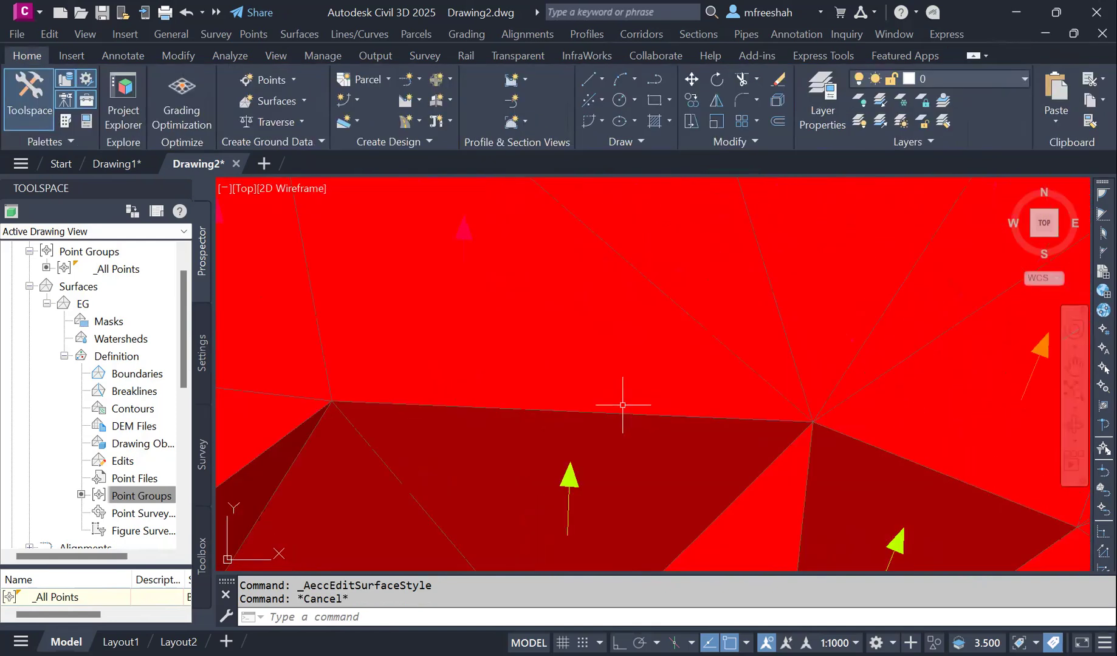
scroll(623, 399, "down", 10)
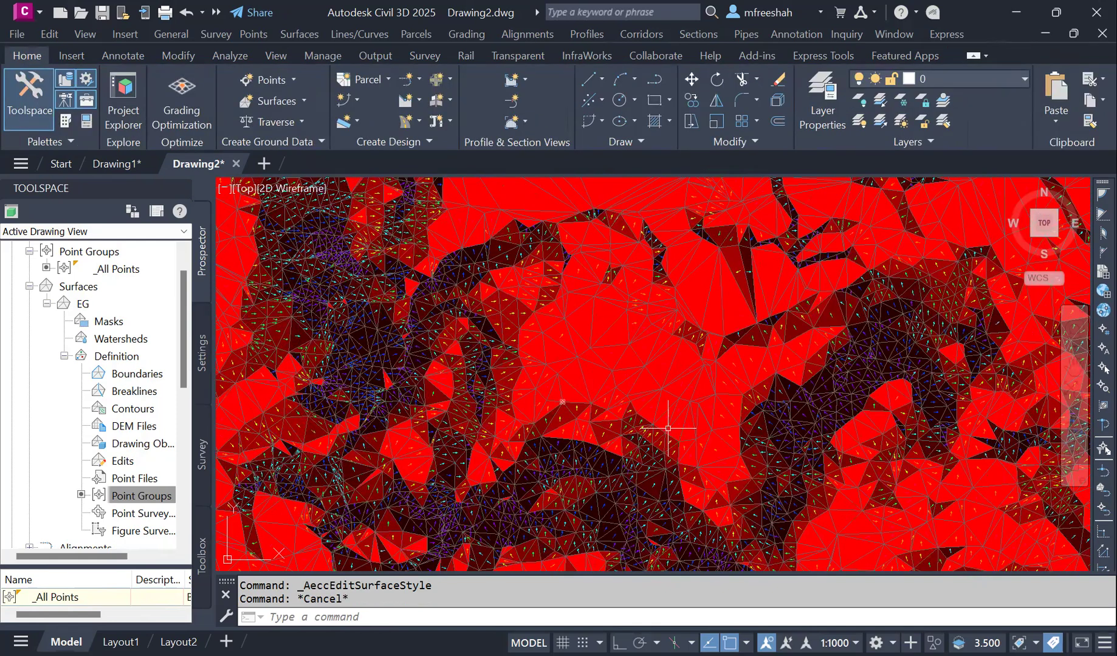
scroll(753, 395, "up", 4)
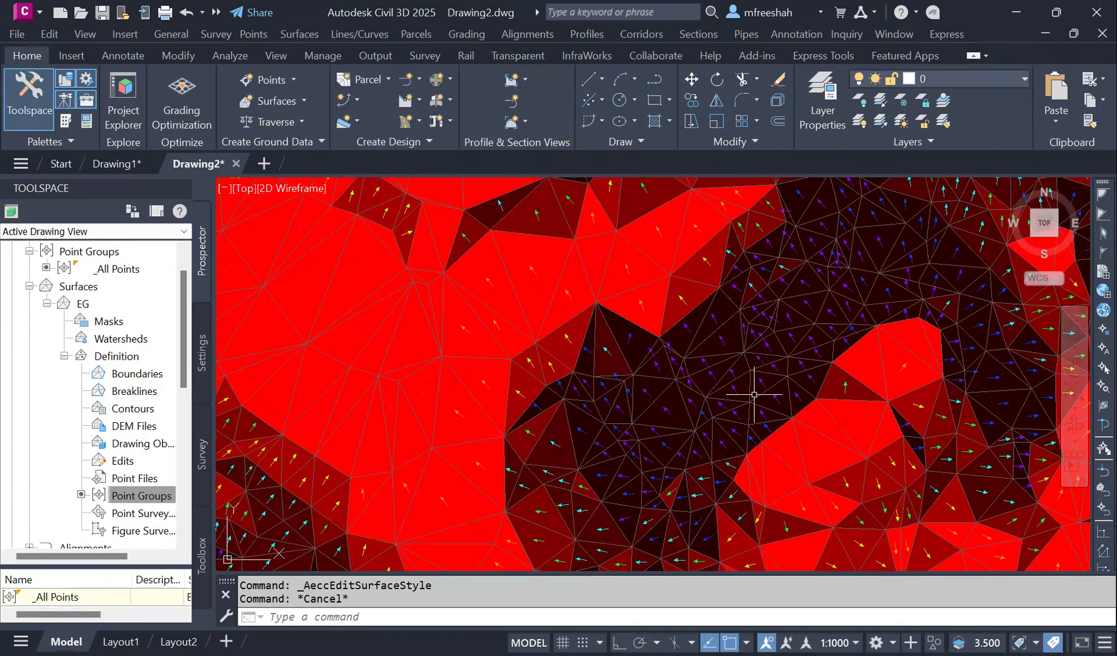
scroll(754, 394, "down", 4)
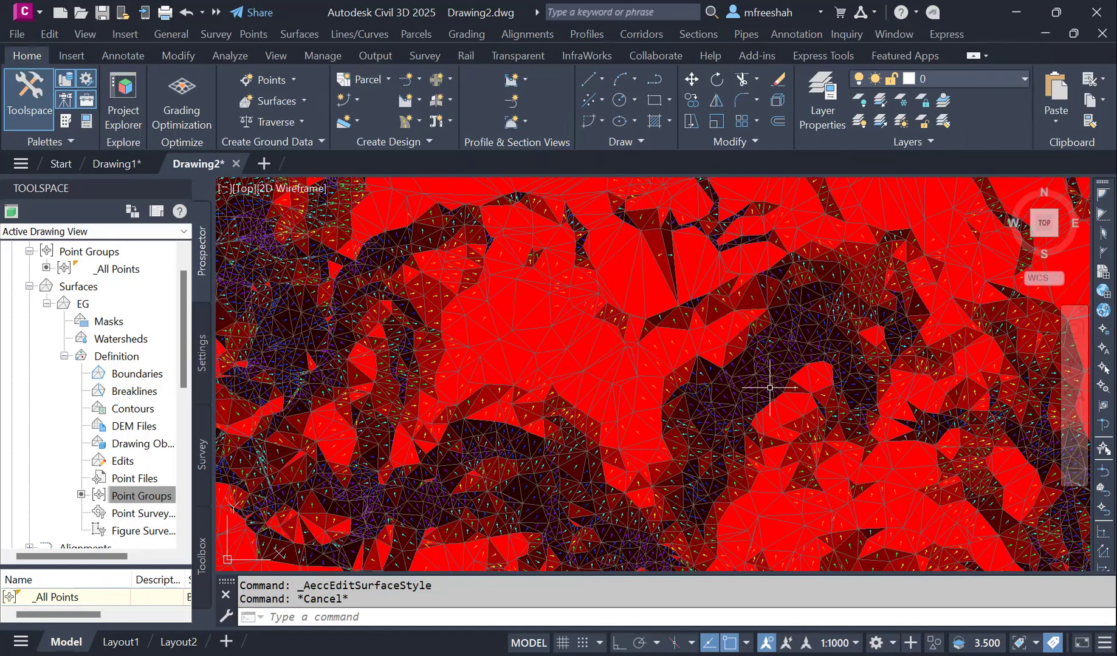
scroll(683, 387, "up", 2)
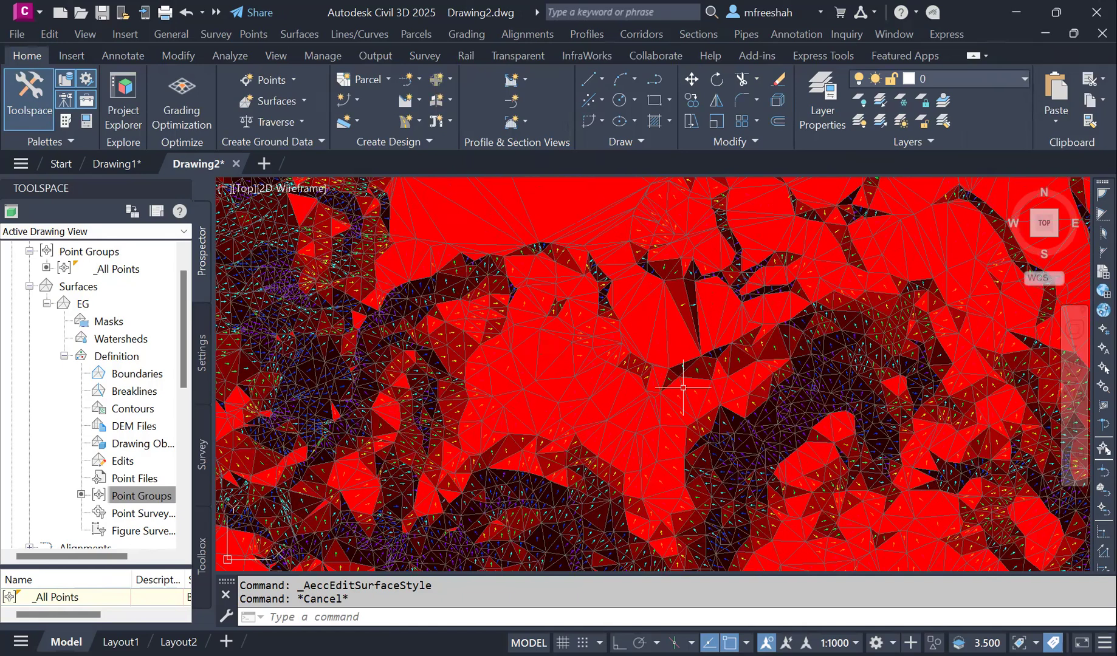
scroll(391, 375, "up", 3)
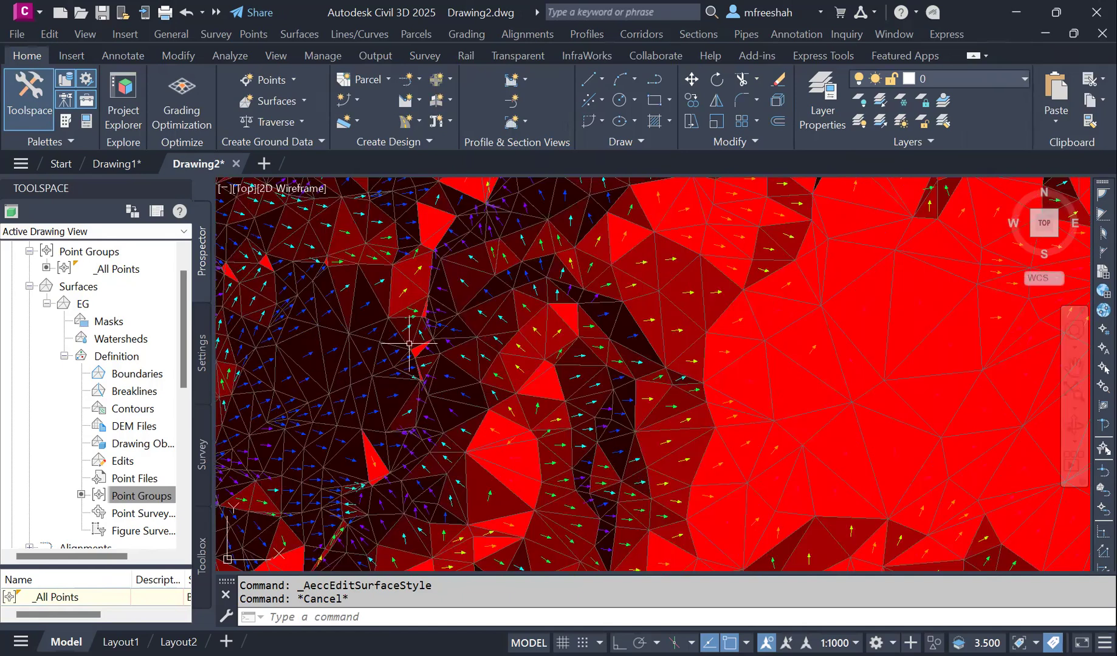
scroll(524, 426, "down", 4)
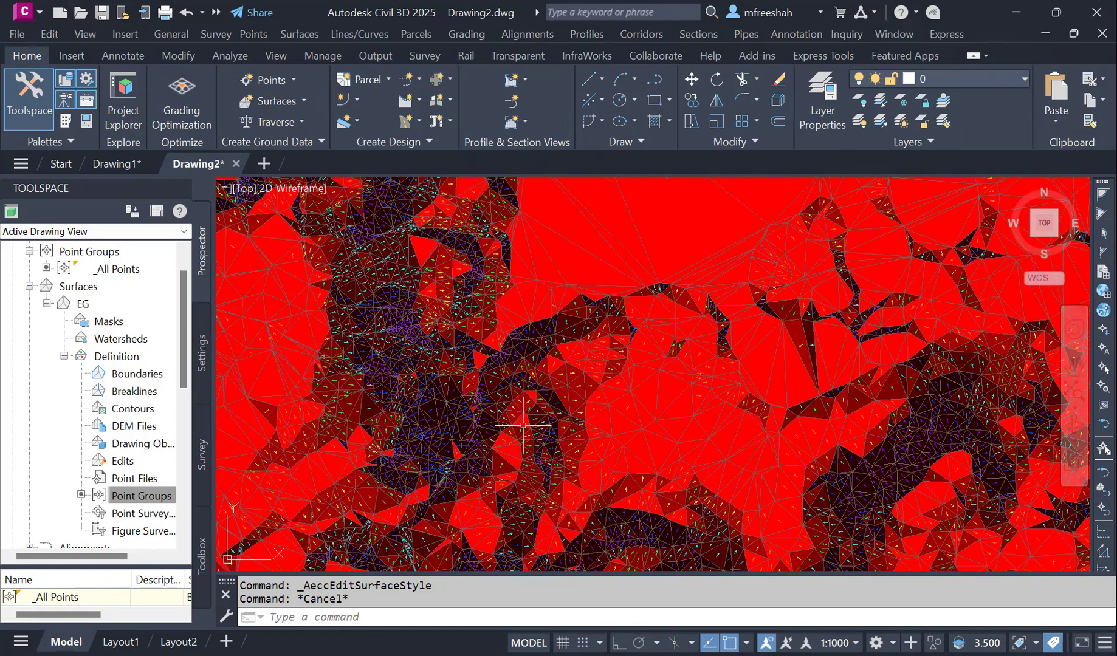
Inspect the slope arrow directions and slope shading of the triangles along the EG surface's northwestern border.
scroll(523, 425, "up", 3)
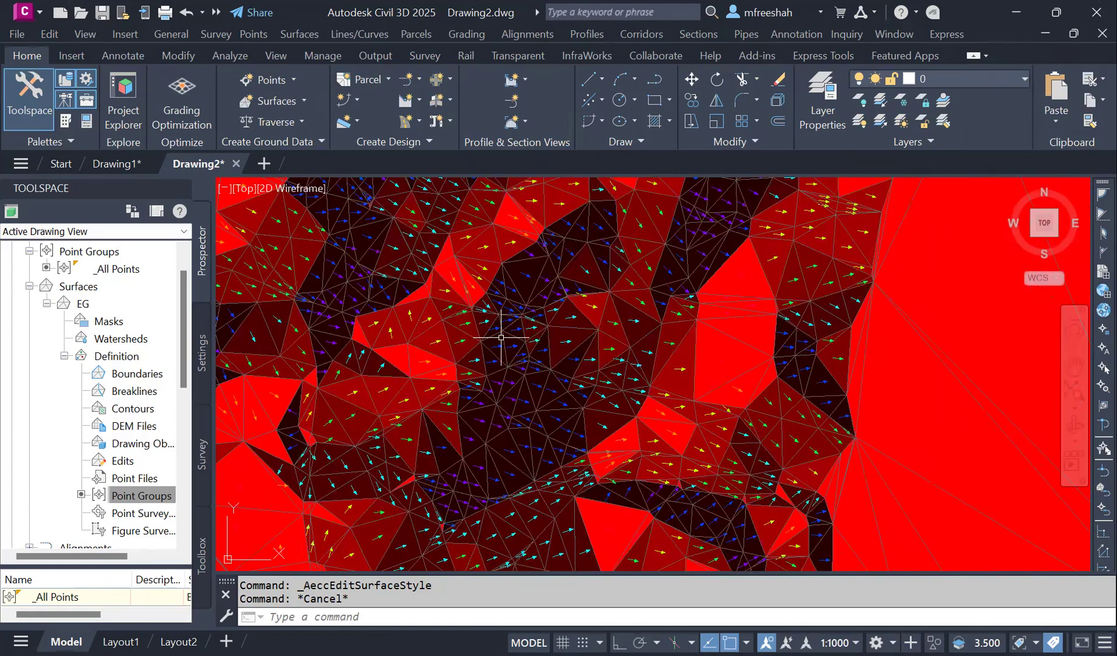
scroll(529, 372, "down", 2)
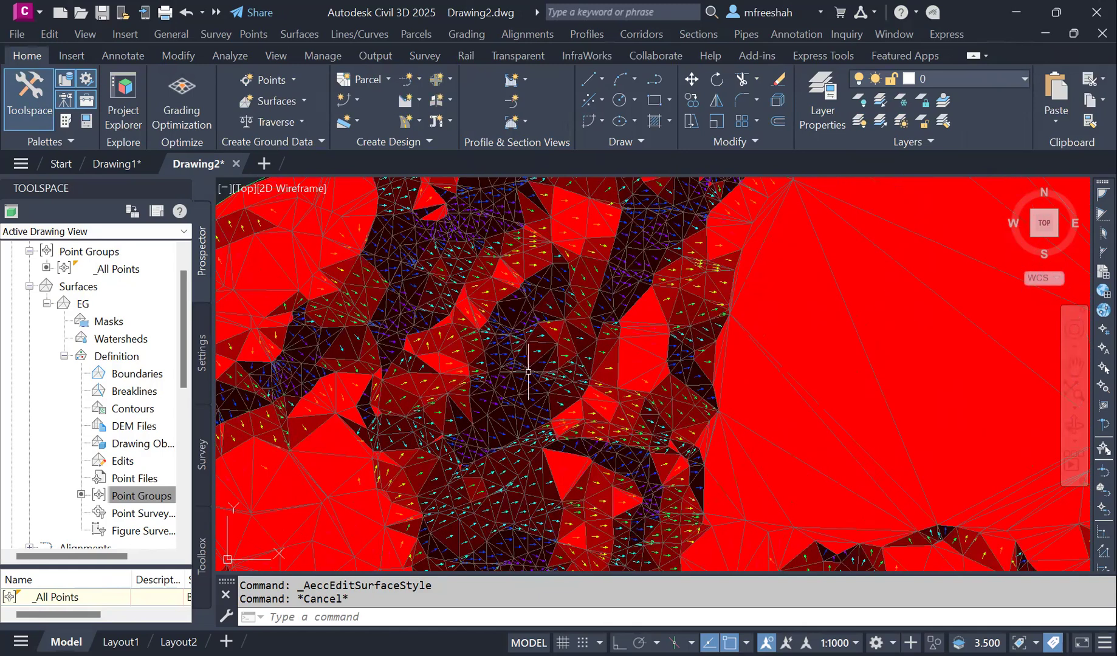
scroll(406, 287, "down", 1)
scroll(404, 352, "up", 4)
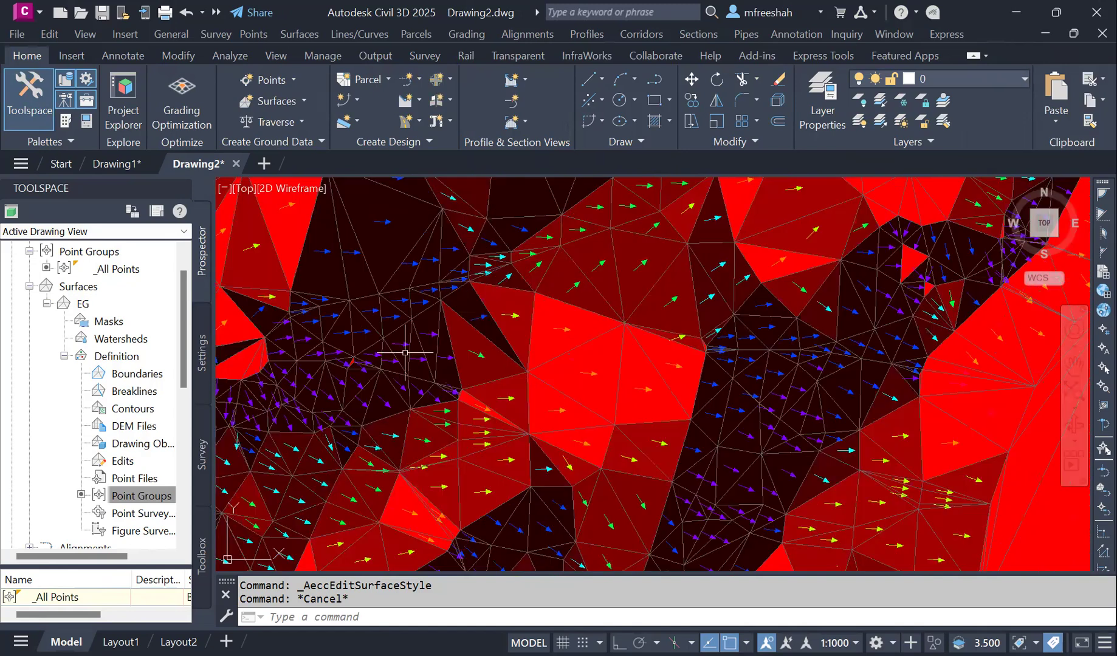
scroll(811, 369, "down", 2)
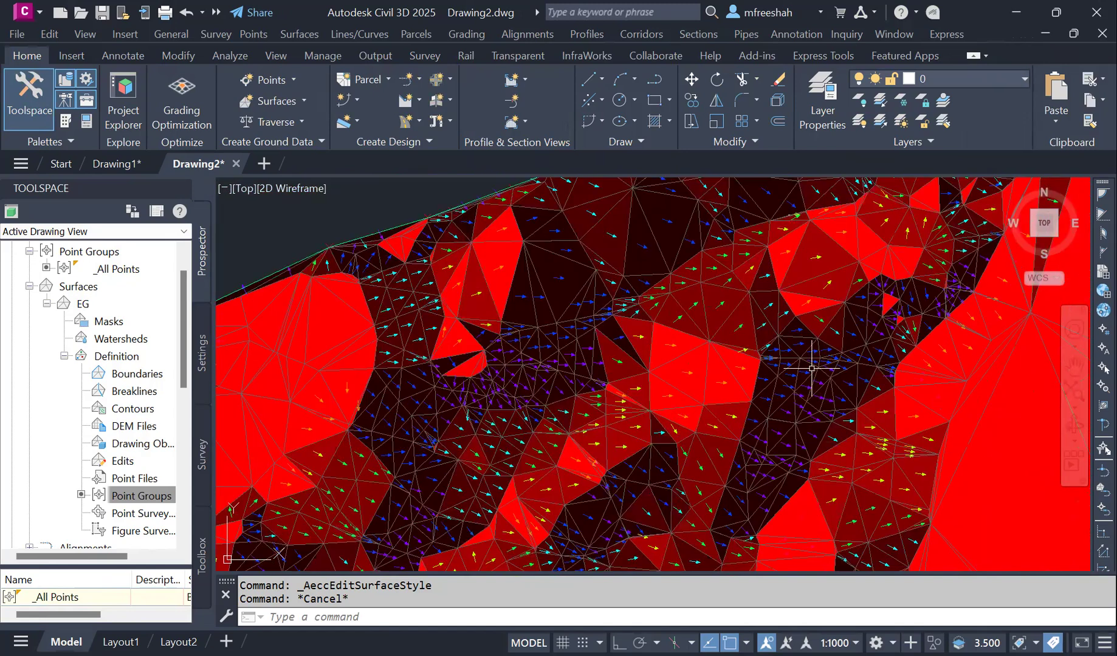
scroll(685, 346, "down", 1)
scroll(814, 243, "up", 3)
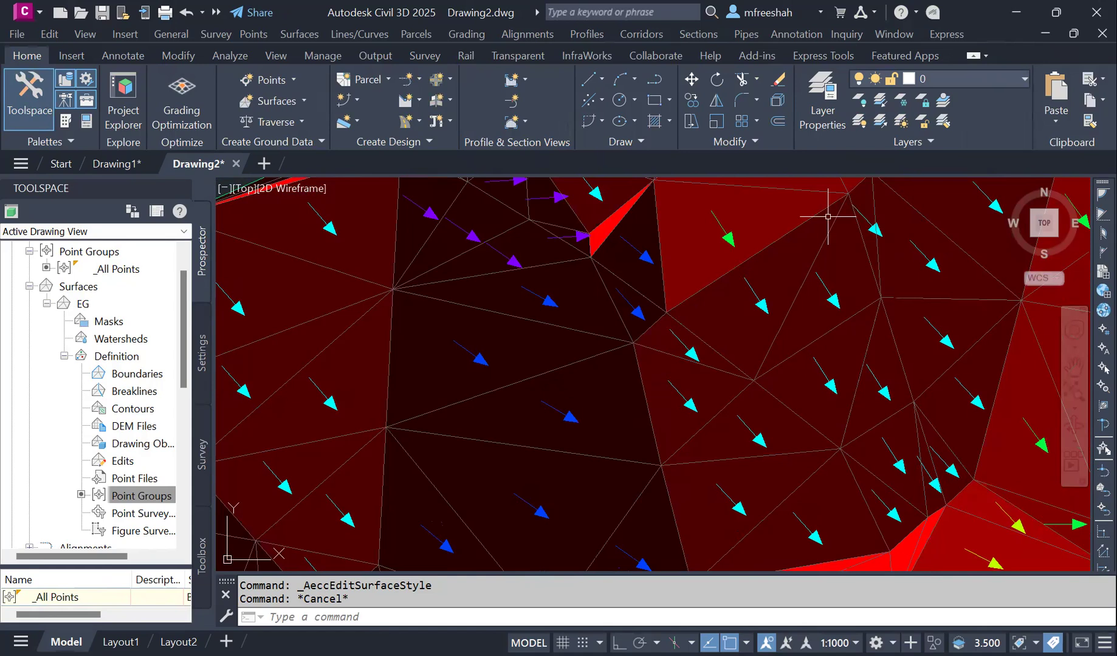
scroll(759, 286, "down", 2)
scroll(712, 298, "down", 2)
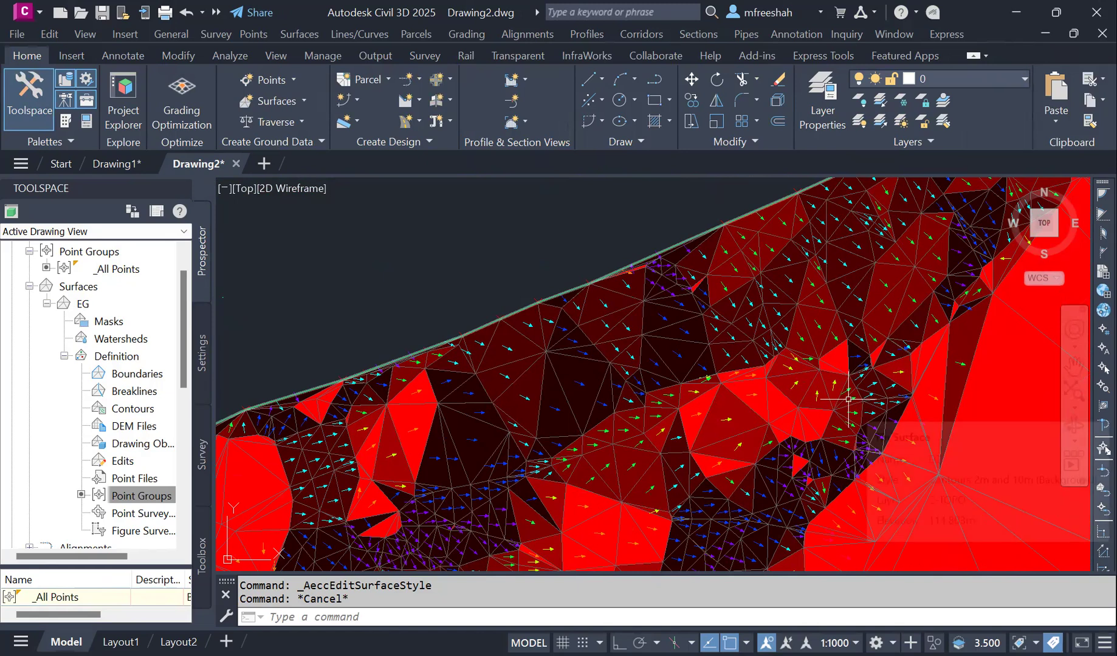
scroll(784, 389, "up", 2)
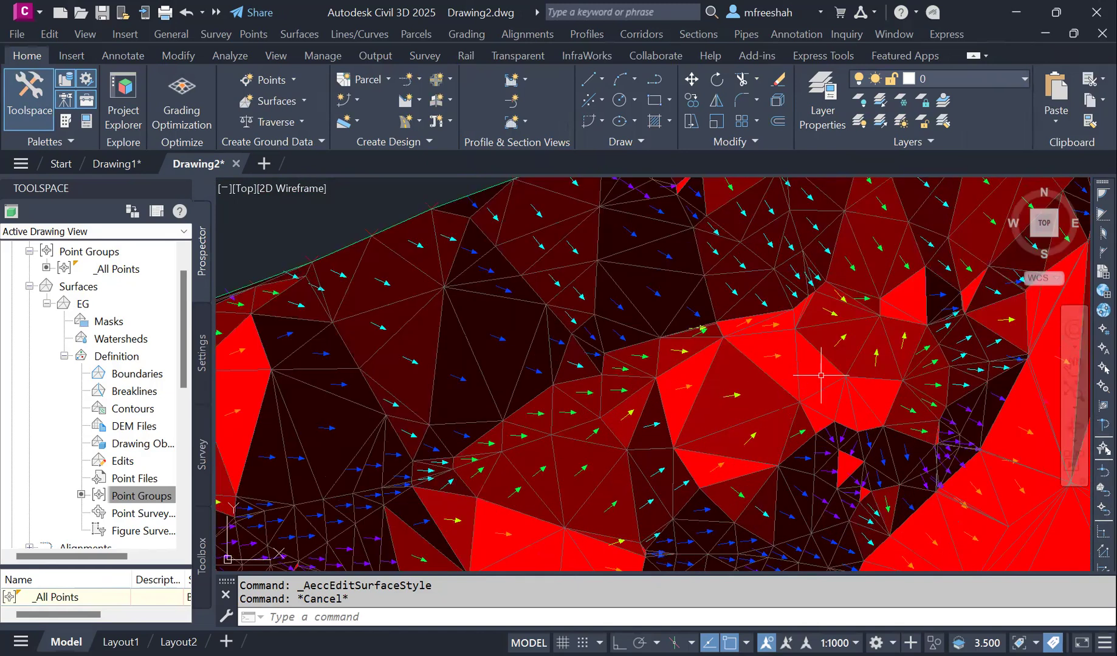
scroll(663, 359, "down", 2)
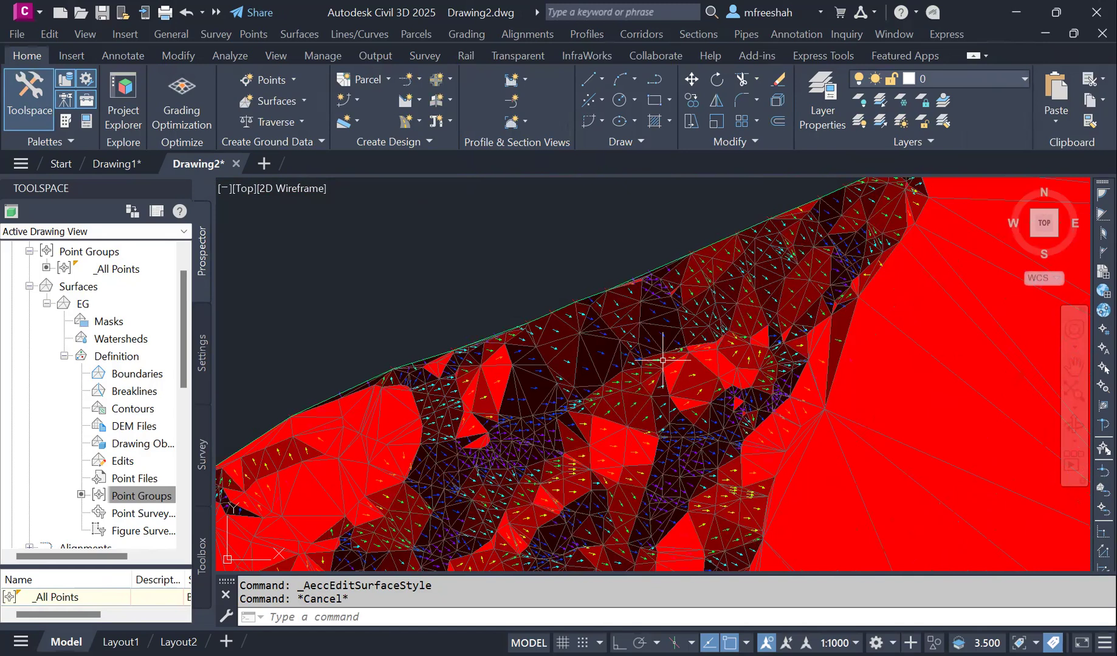
scroll(612, 318, "down", 2)
Edit the EG surface's style so its plan display shows Watersheds and hides Slopes and Slope Arrows, and accept the change.
left_click(612, 318)
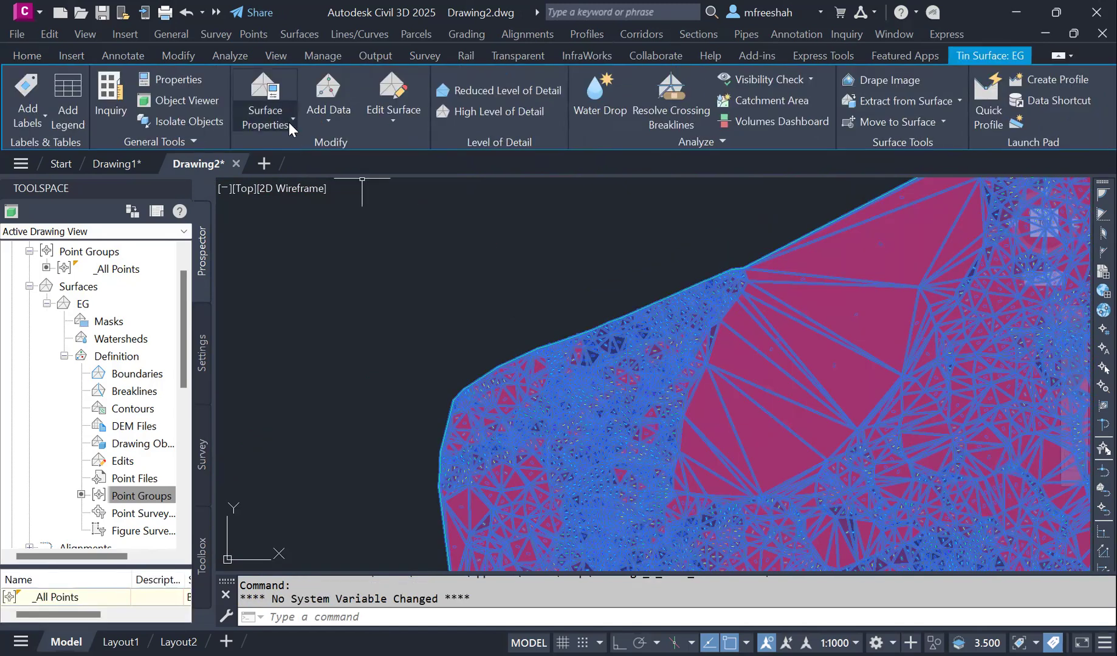
left_click(290, 122)
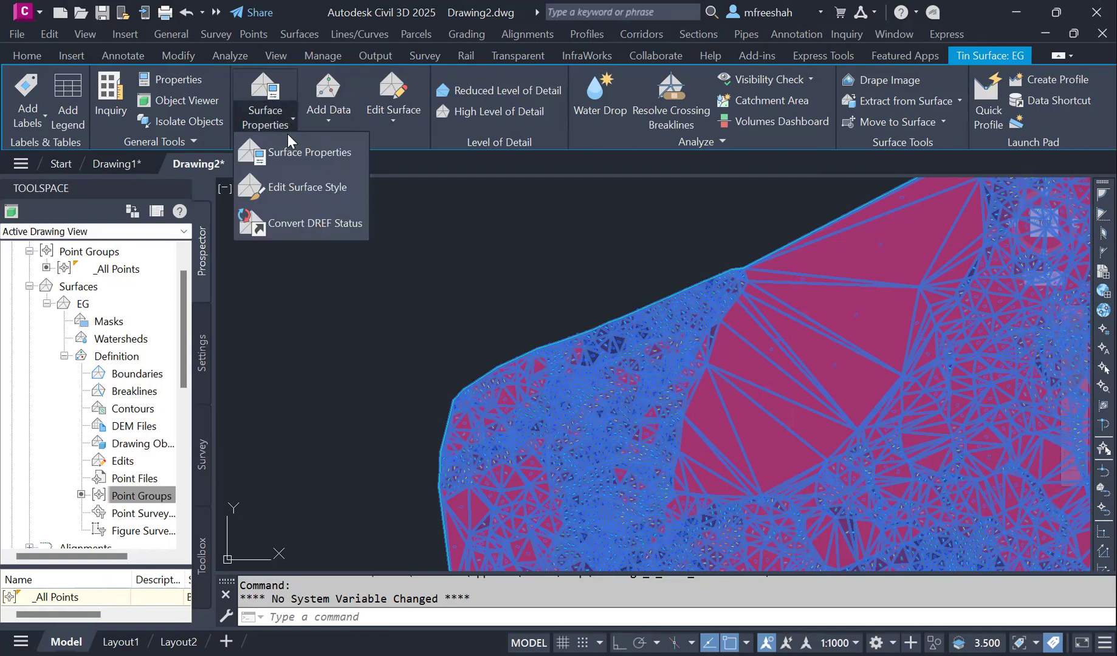
left_click(291, 186)
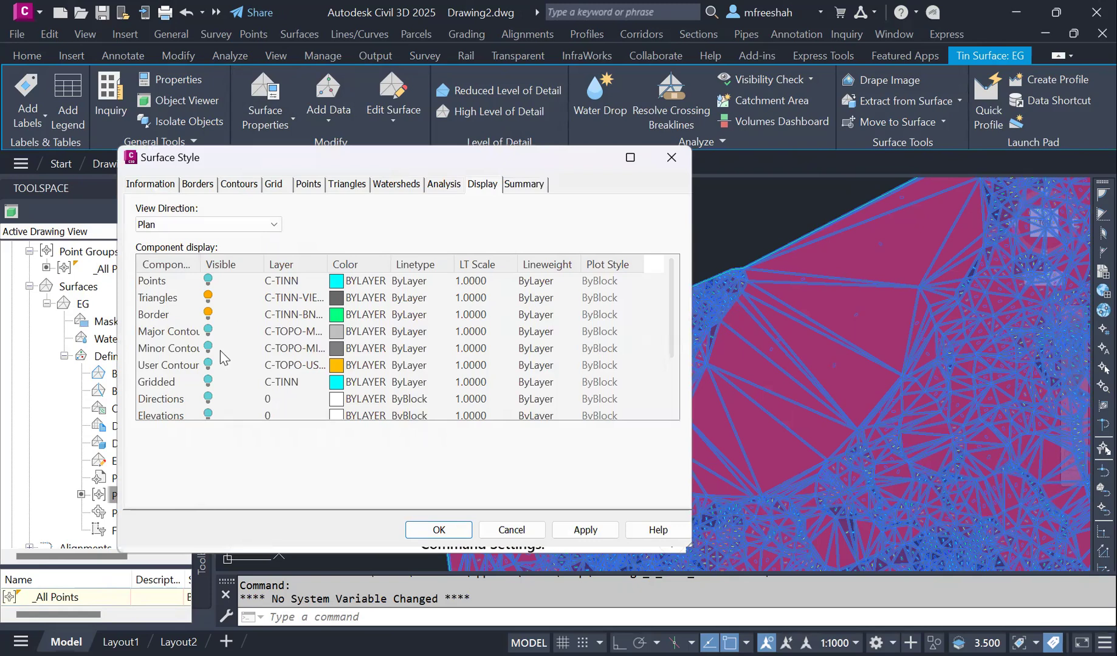
scroll(211, 401, "down", 1)
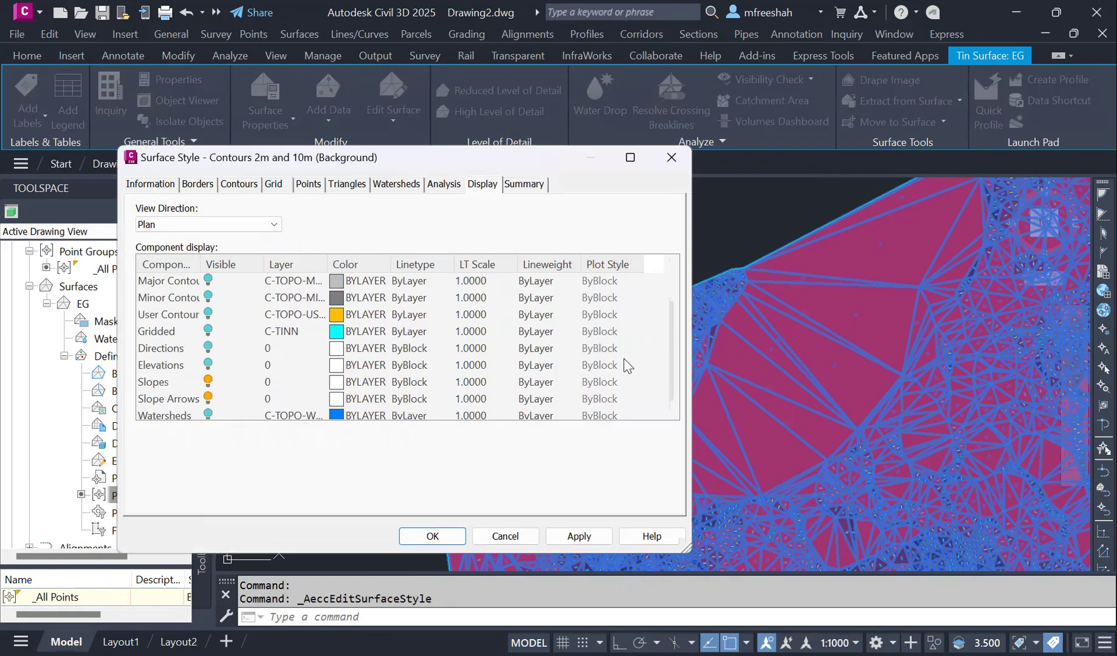
left_click_drag(670, 382, 672, 401)
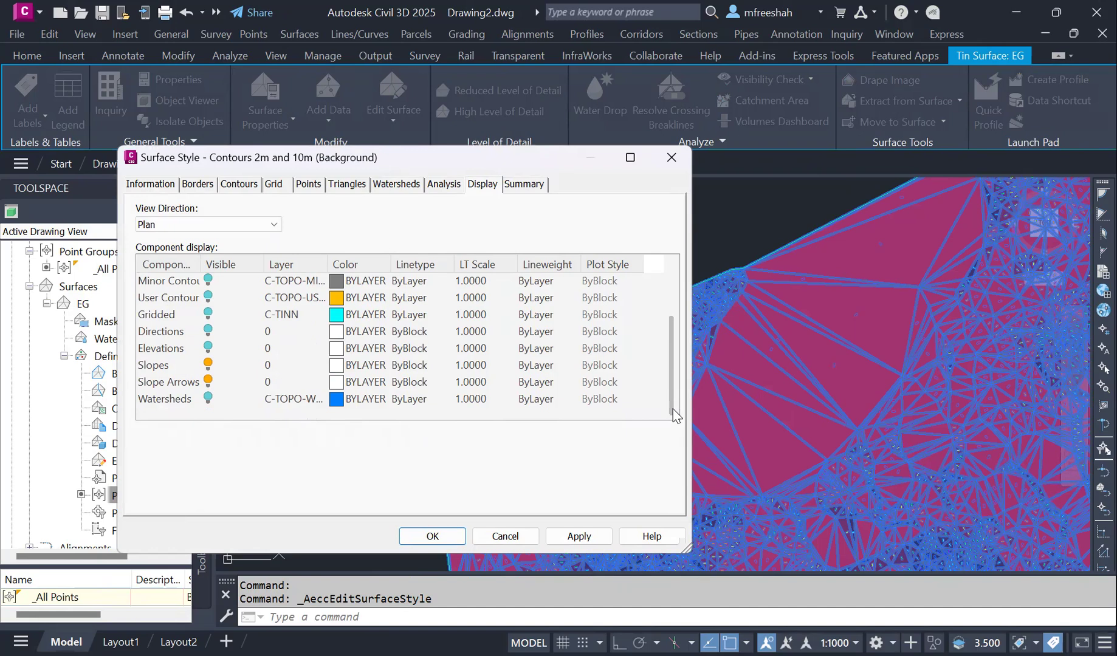
left_click(208, 399)
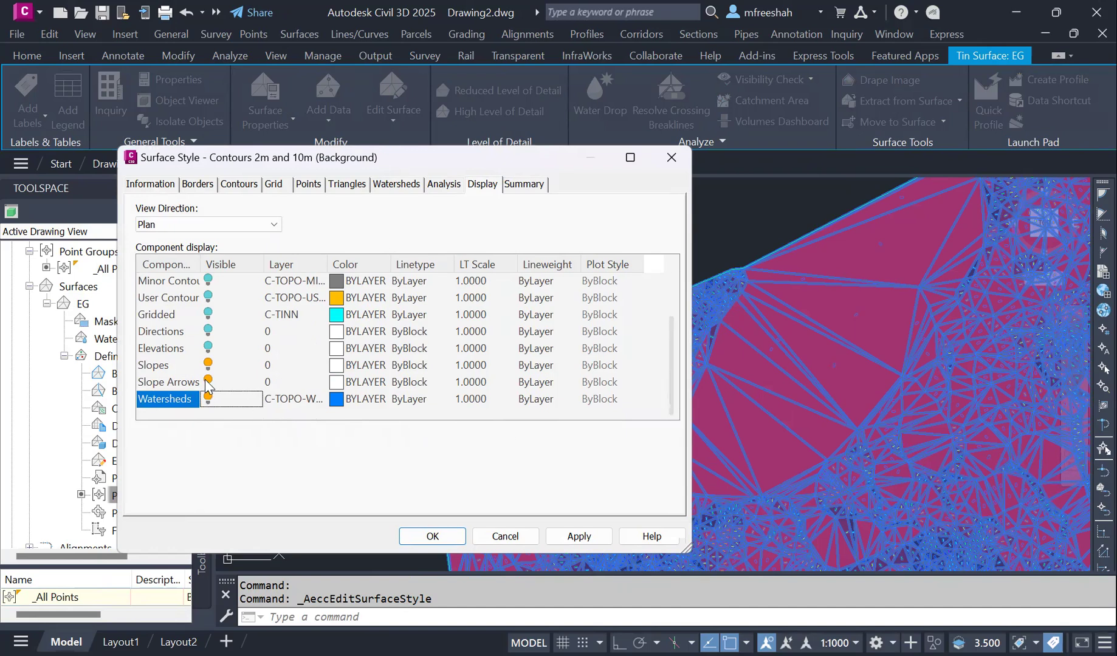
left_click(208, 382)
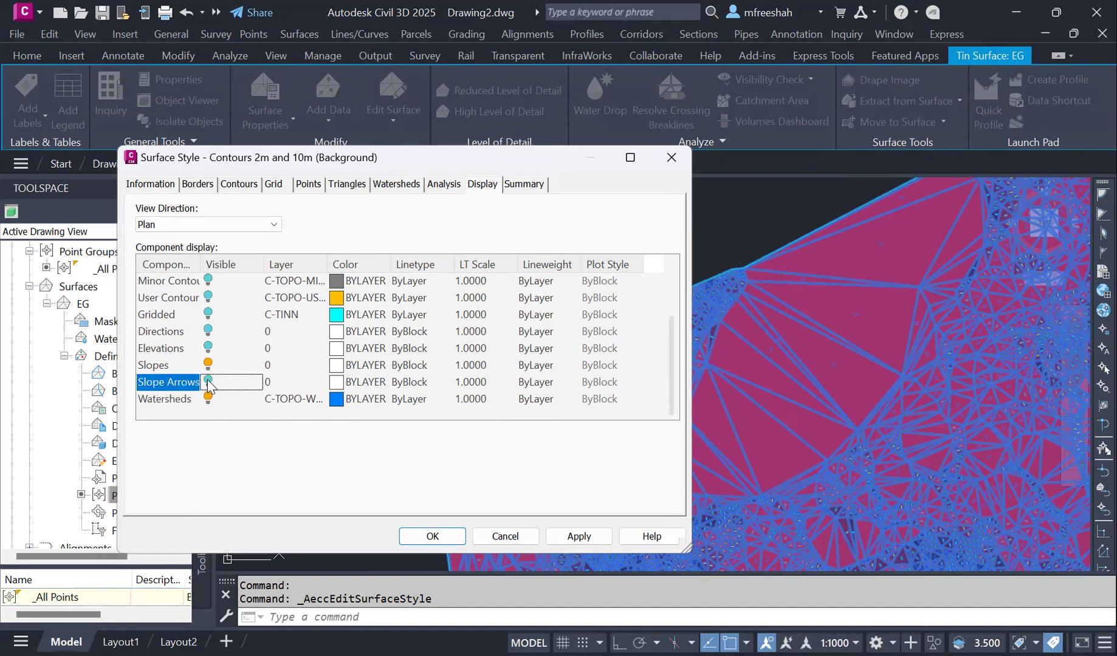
left_click(208, 365)
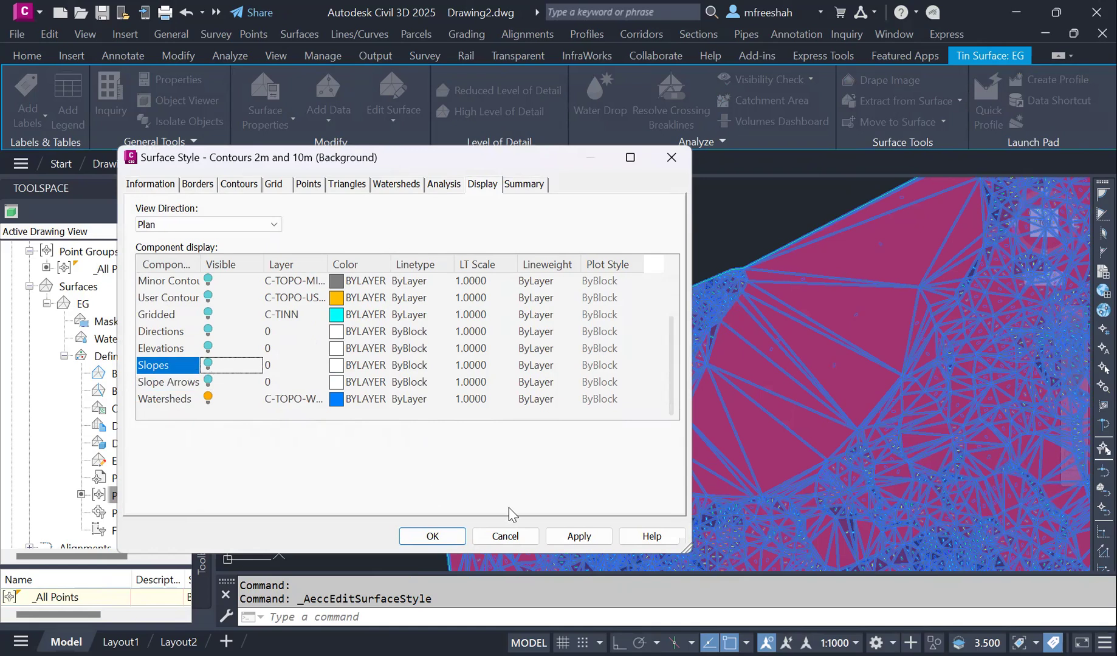
left_click(448, 536)
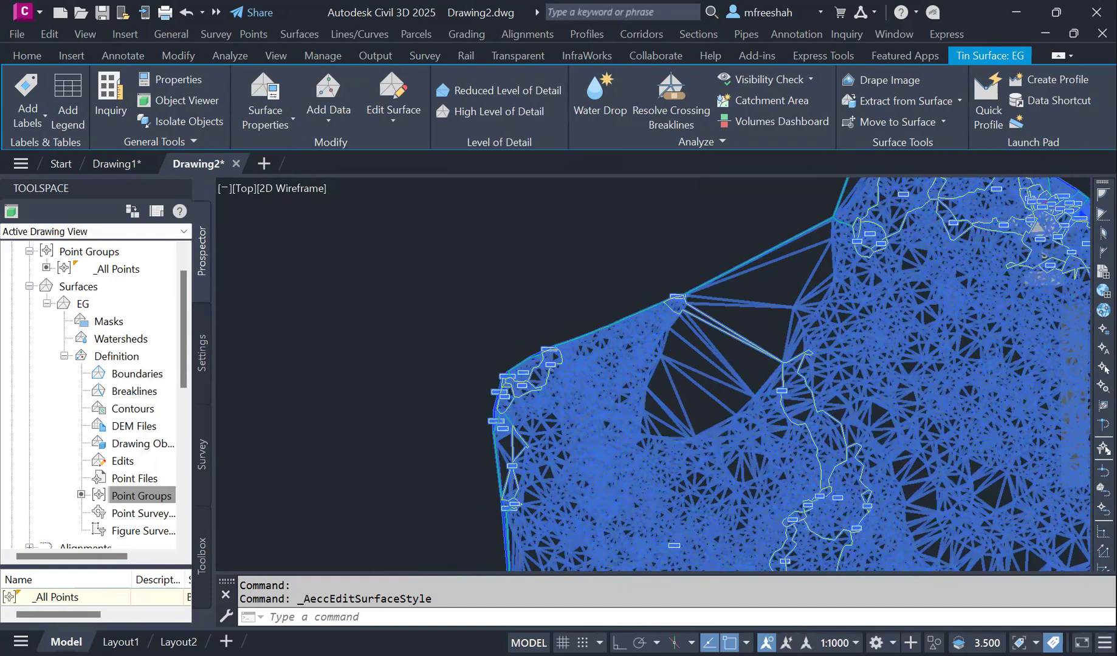
Examine the watershed outlines on the EG surface and the ID, type and area in their labels.
scroll(811, 487, "down", 5)
scroll(699, 404, "up", 2)
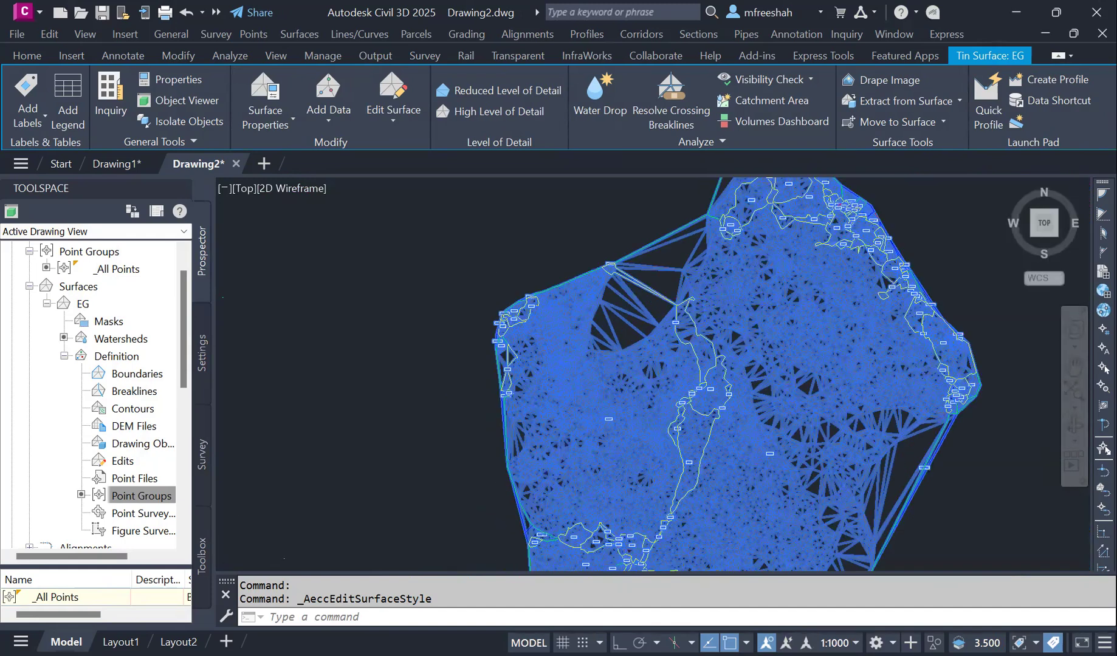
scroll(606, 368, "up", 4)
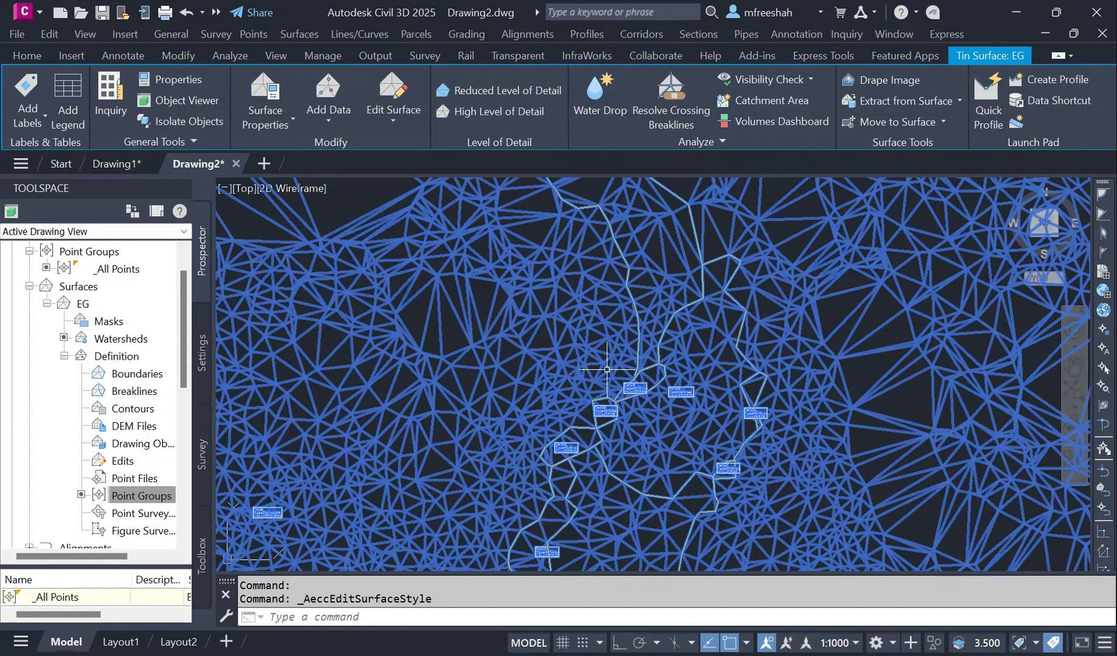
scroll(682, 377, "up", 4)
scroll(680, 428, "up", 5)
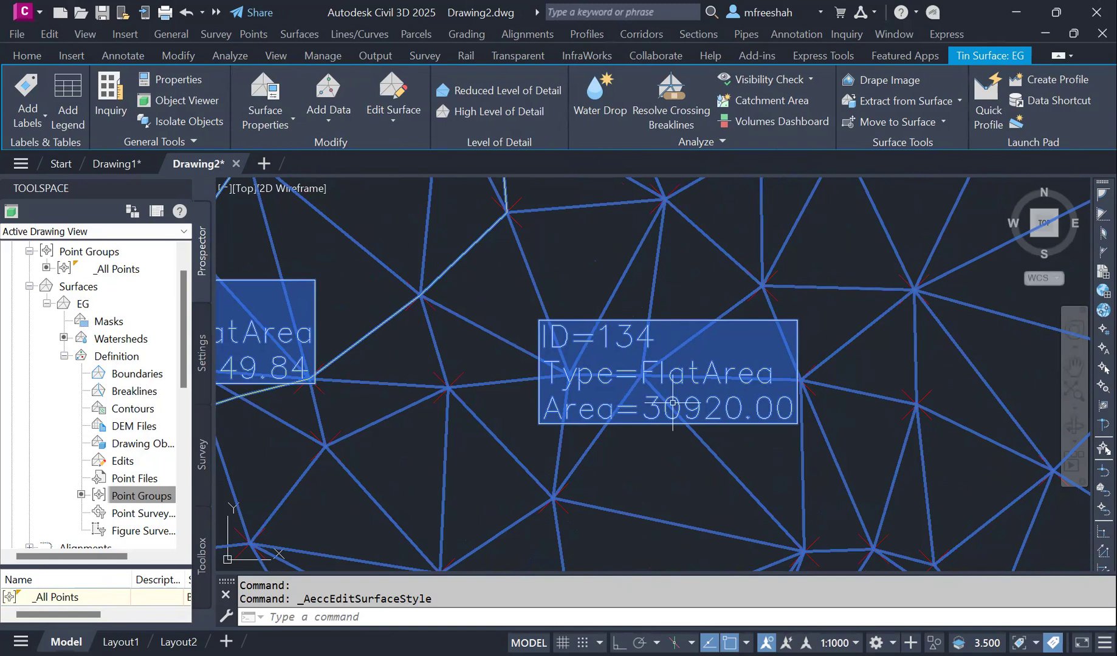
scroll(654, 411, "down", 4)
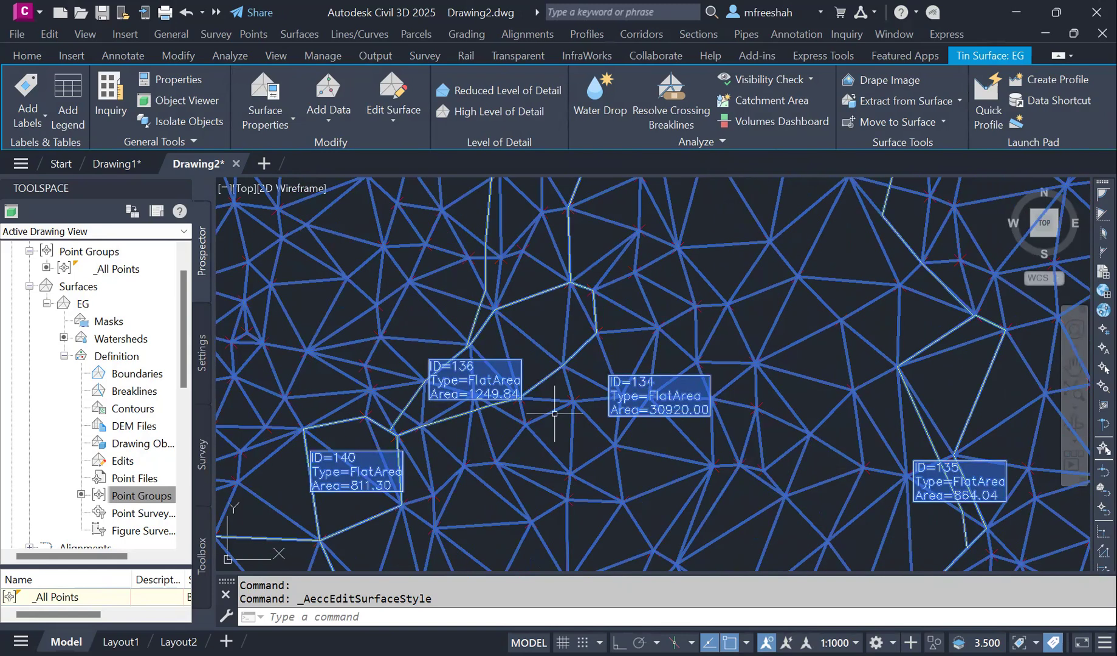
scroll(447, 367, "up", 4)
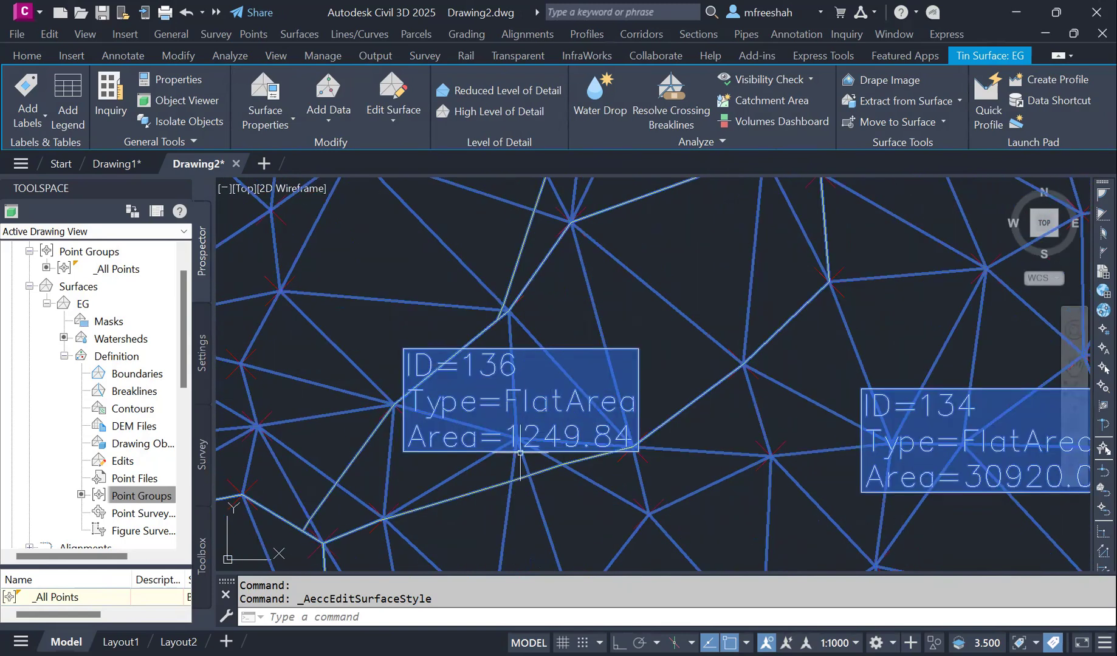
scroll(520, 408, "down", 2)
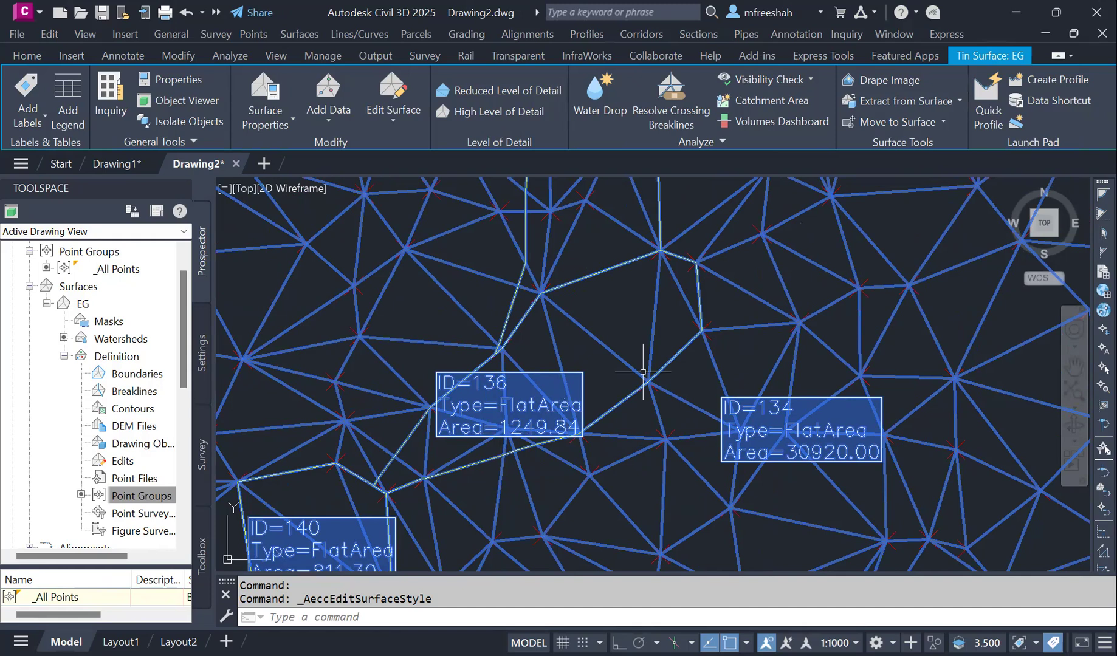
scroll(821, 425, "down", 4)
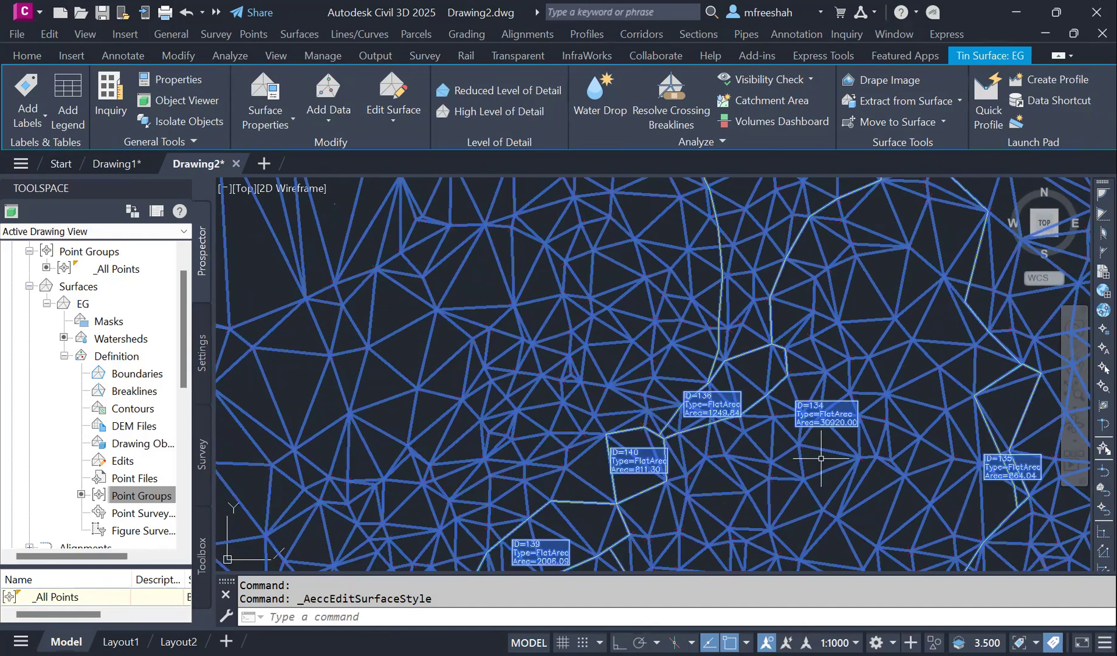
scroll(820, 459, "down", 2)
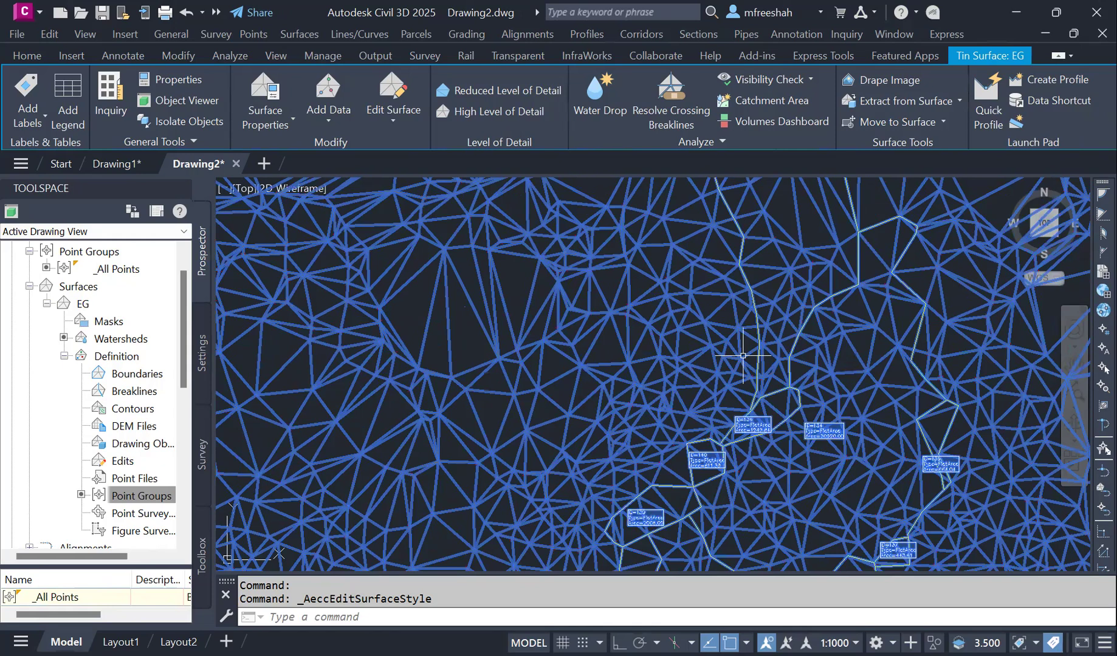
scroll(790, 417, "down", 4)
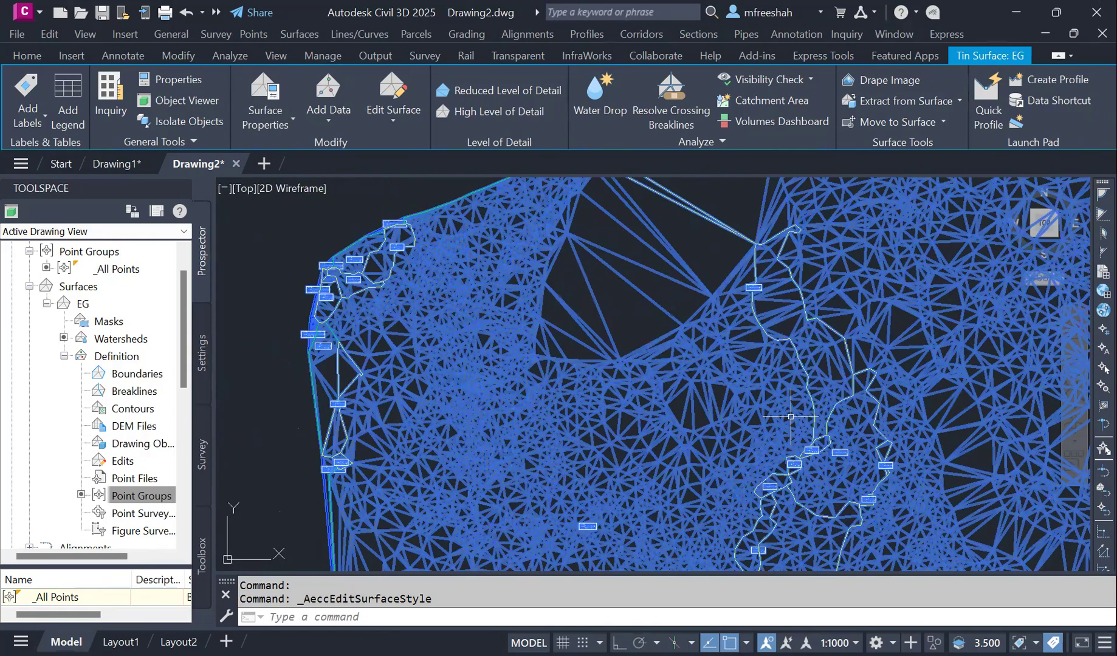
scroll(790, 416, "down", 3)
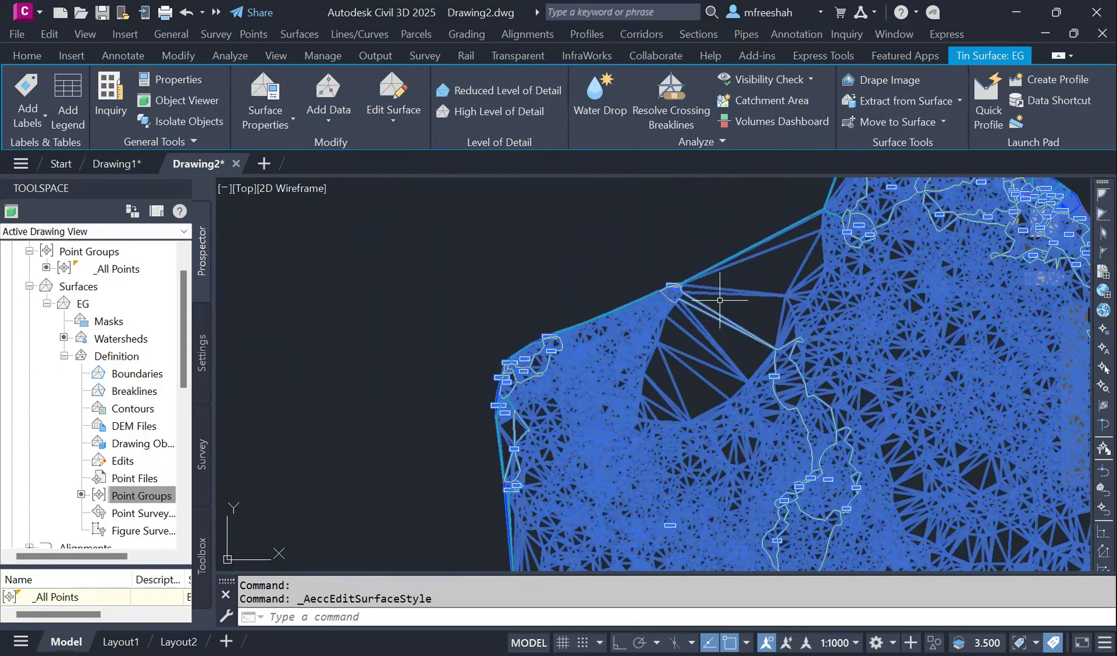
Hide the Watersheds component in the plan display of the EG surface's style and accept the change.
left_click(272, 128)
left_click(292, 189)
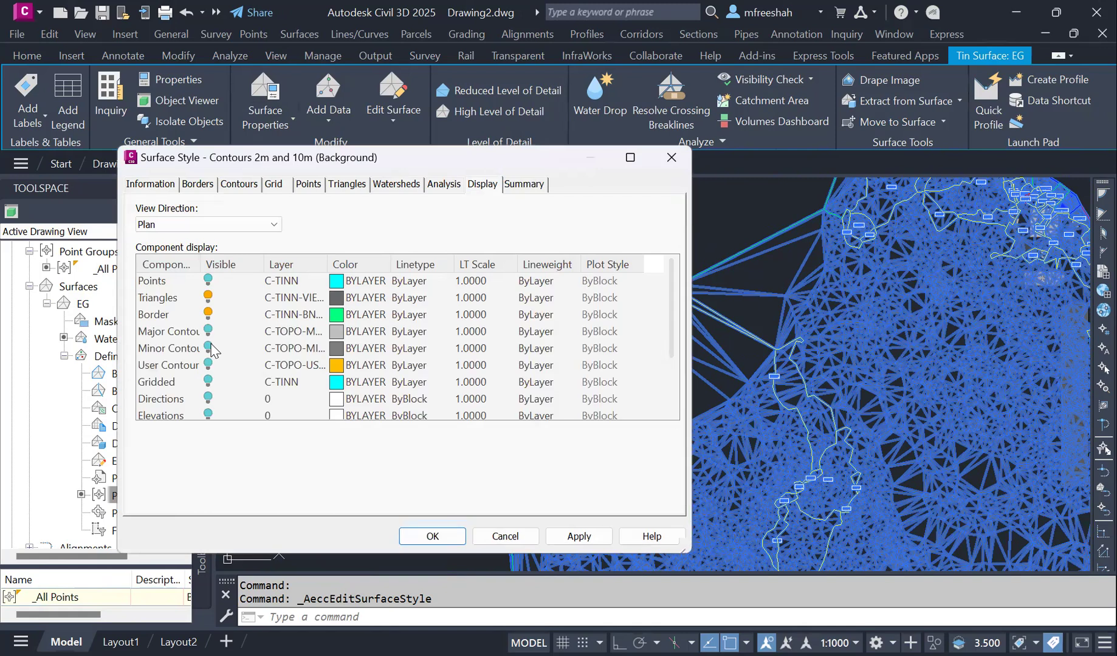
scroll(220, 394, "down", 2)
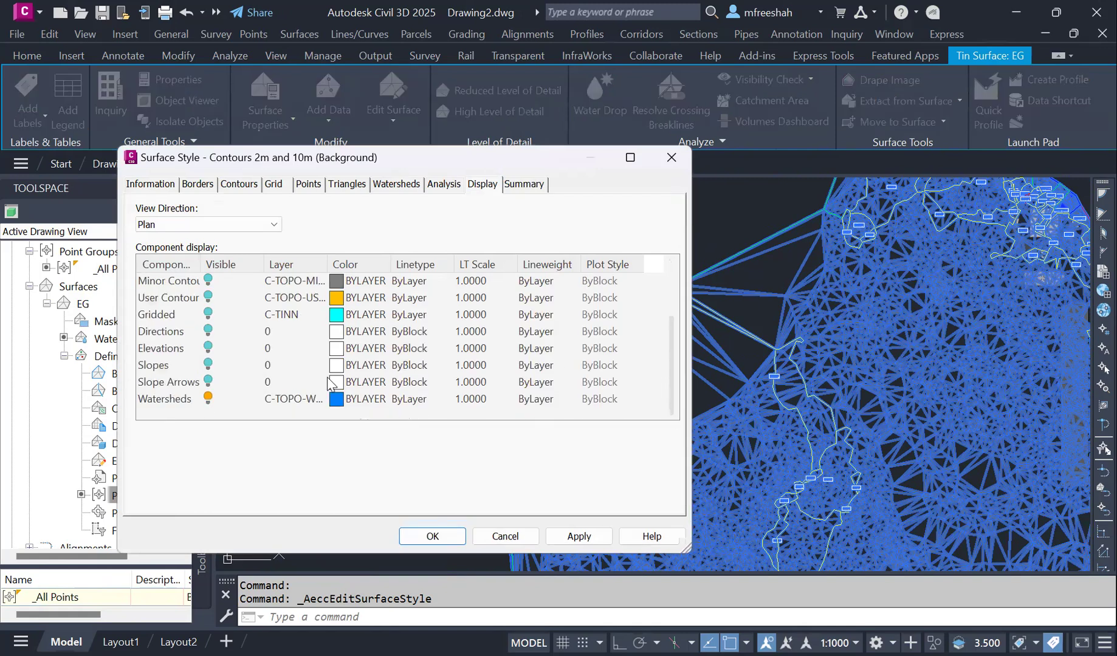
left_click(208, 399)
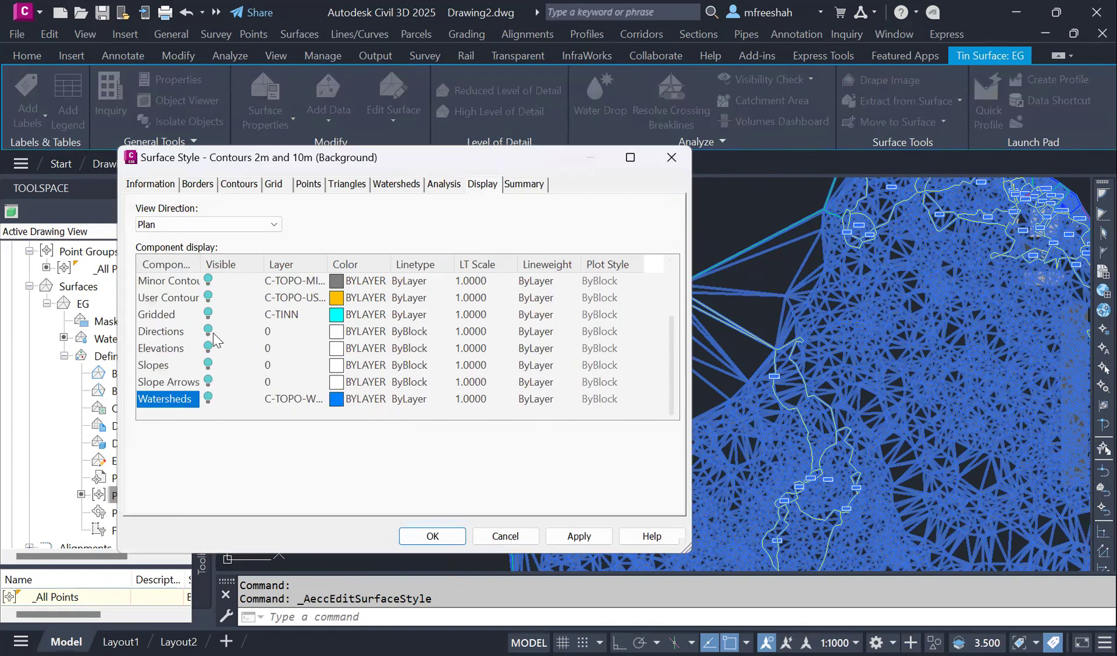
scroll(212, 339, "up", 2)
scroll(213, 338, "up", 1)
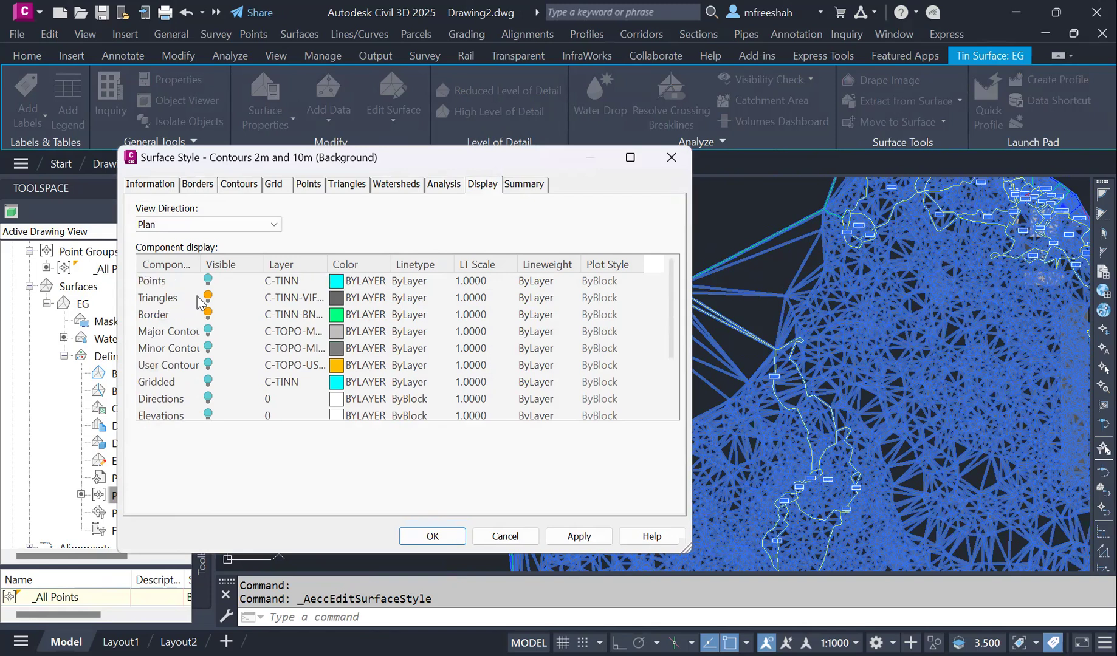
left_click(447, 537)
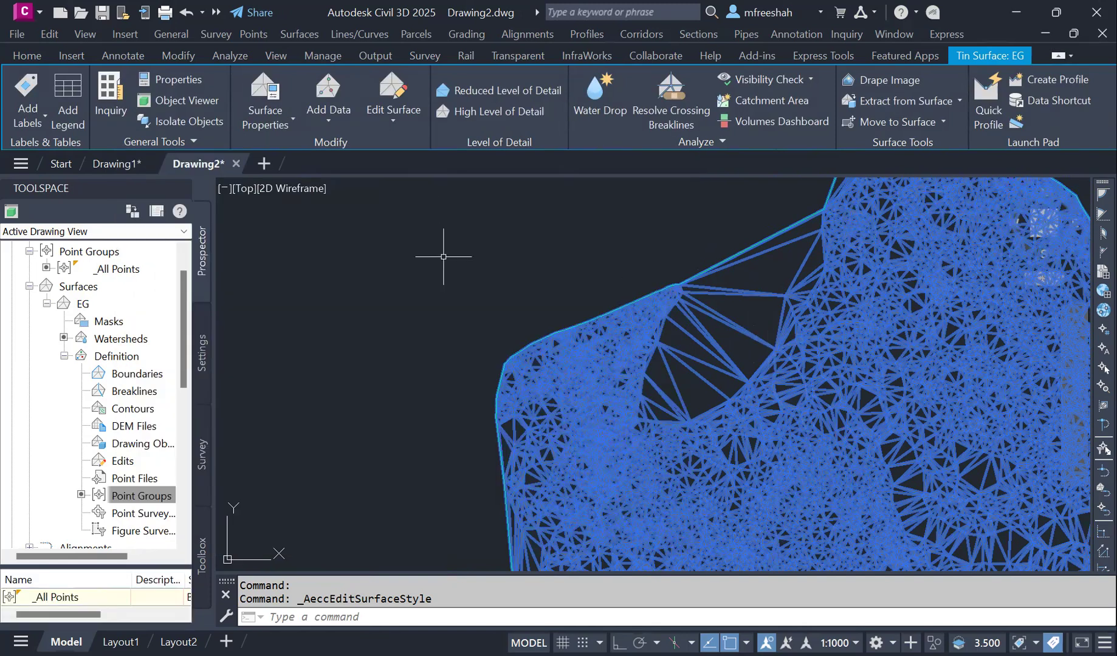
Deselect the EG surface and examine the large, sparse triangles along its northwestern border.
key("Escape")
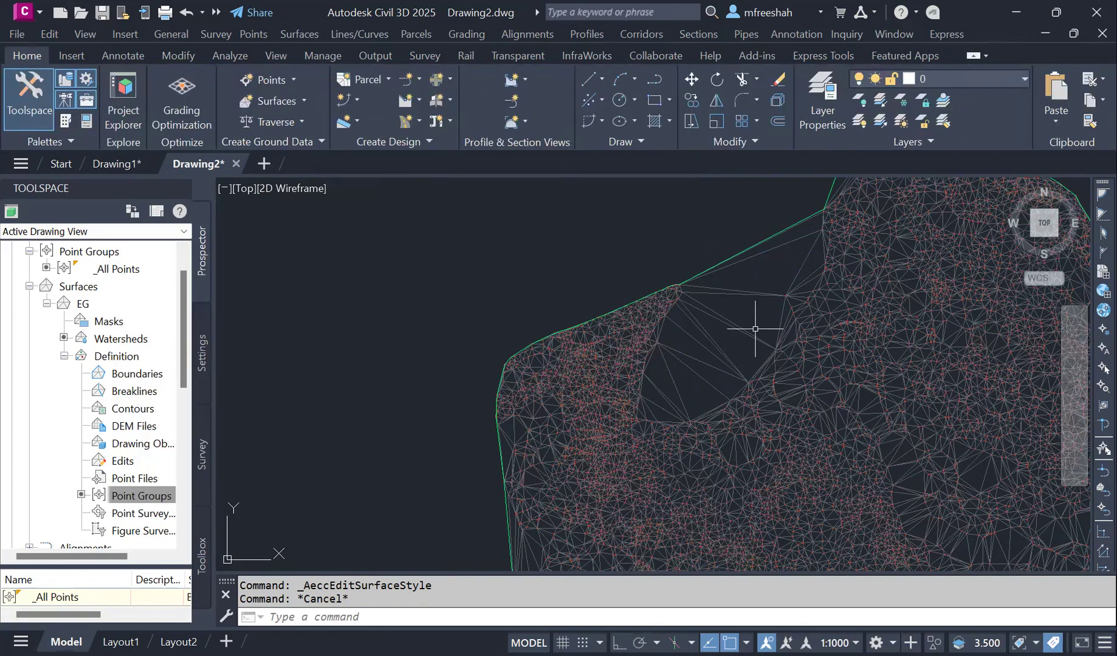
scroll(716, 313, "up", 2)
scroll(715, 314, "up", 2)
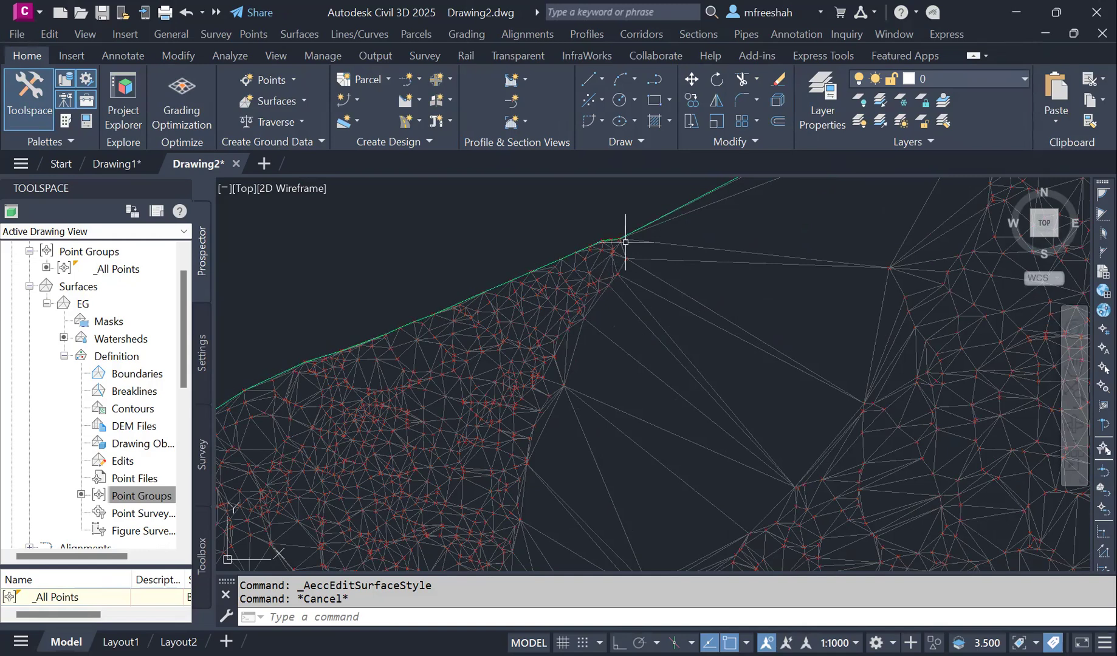
scroll(611, 265, "down", 3)
scroll(660, 248, "up", 2)
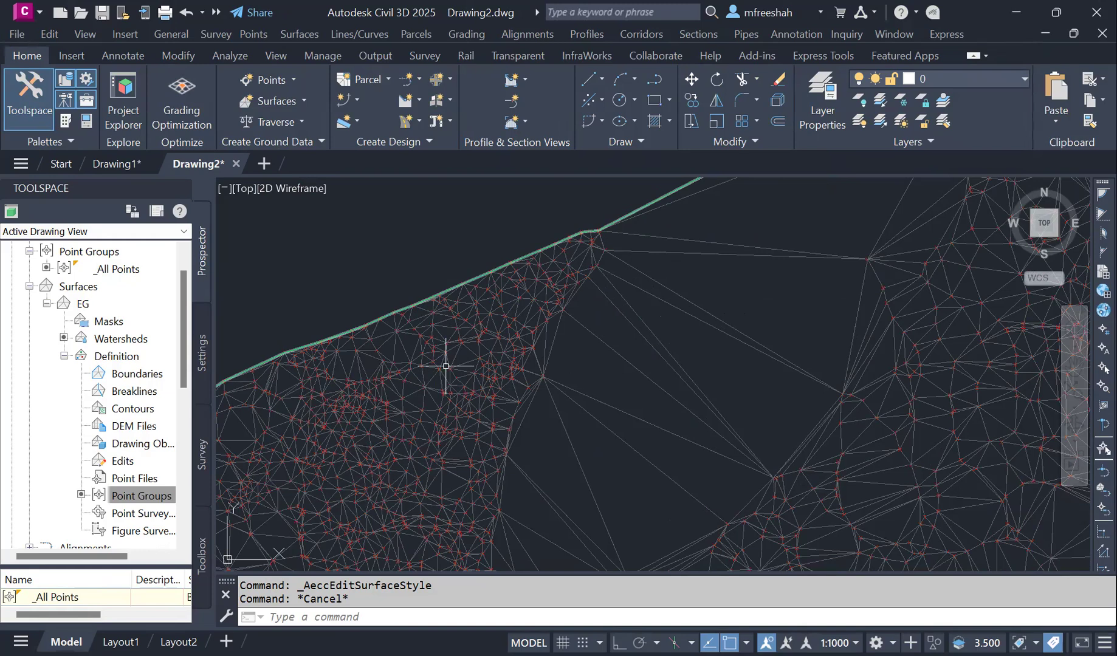
Examine the long triangles bridging the northwestern gap of the EG surface against the dense triangulation around it.
scroll(434, 328, "down", 2)
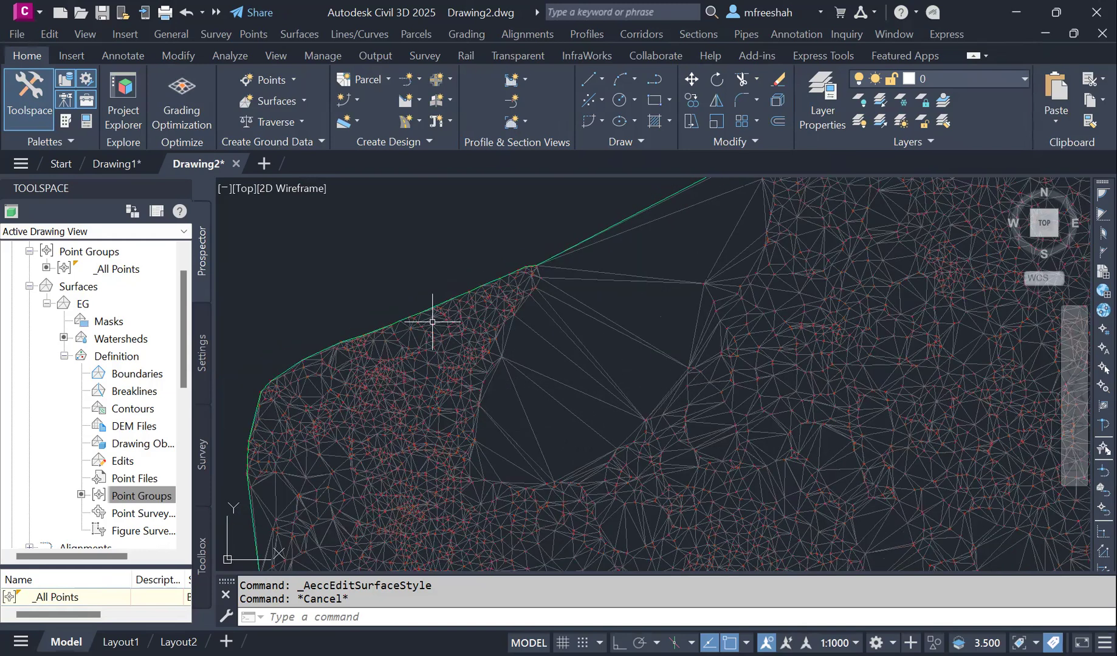
scroll(433, 322, "down", 2)
scroll(711, 388, "up", 2)
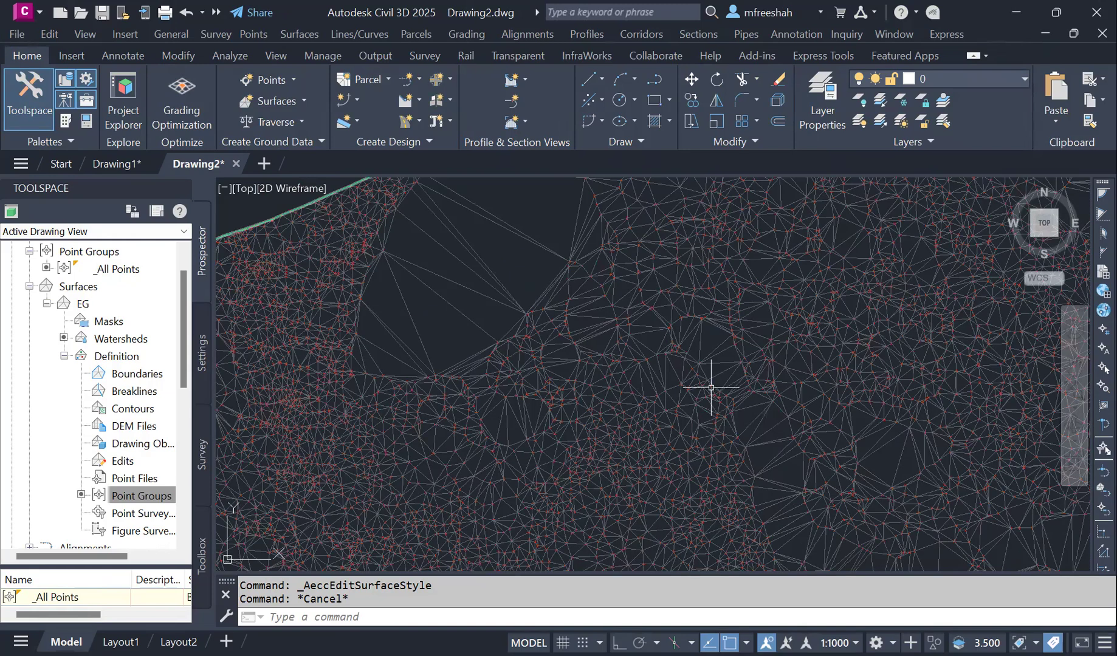
scroll(734, 504, "down", 2)
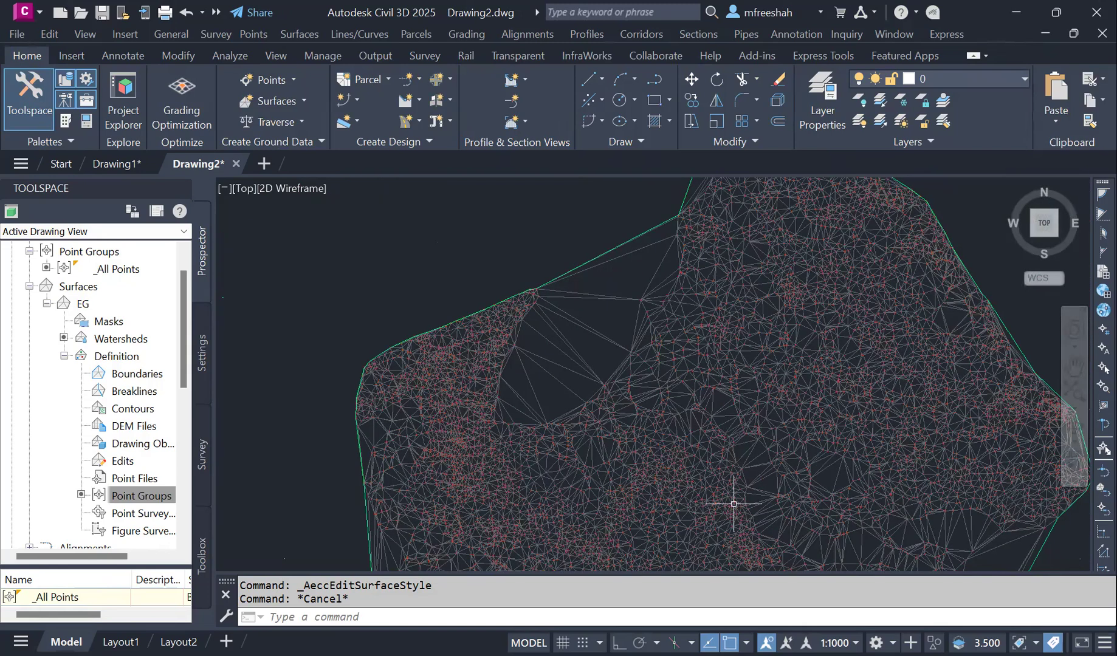
scroll(597, 261, "up", 2)
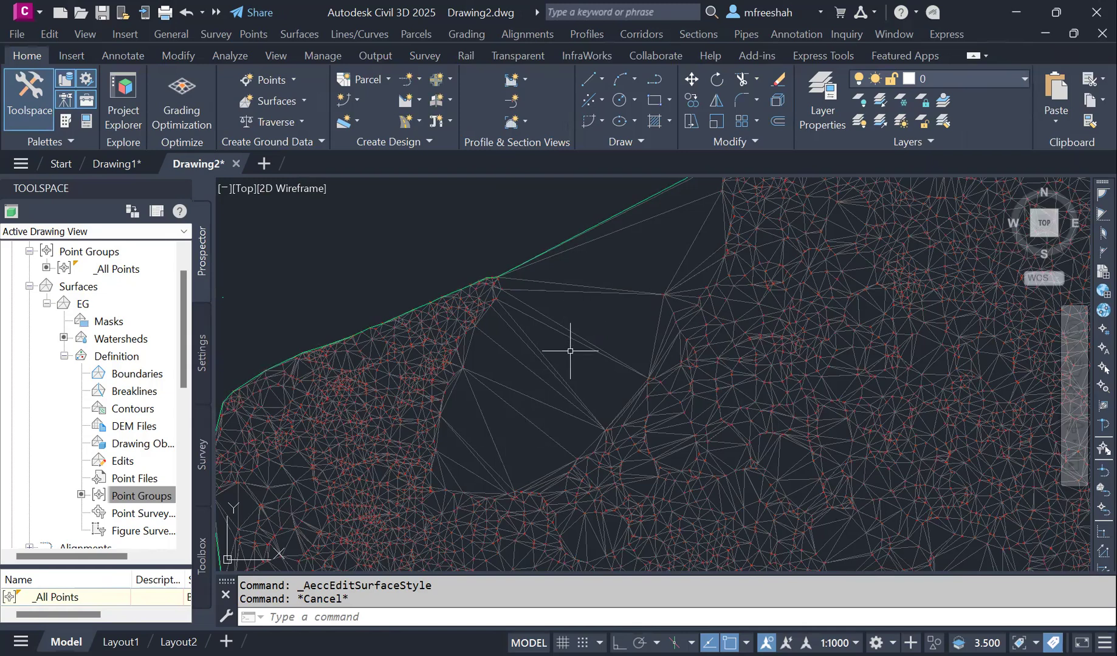
mouse_move(559, 346)
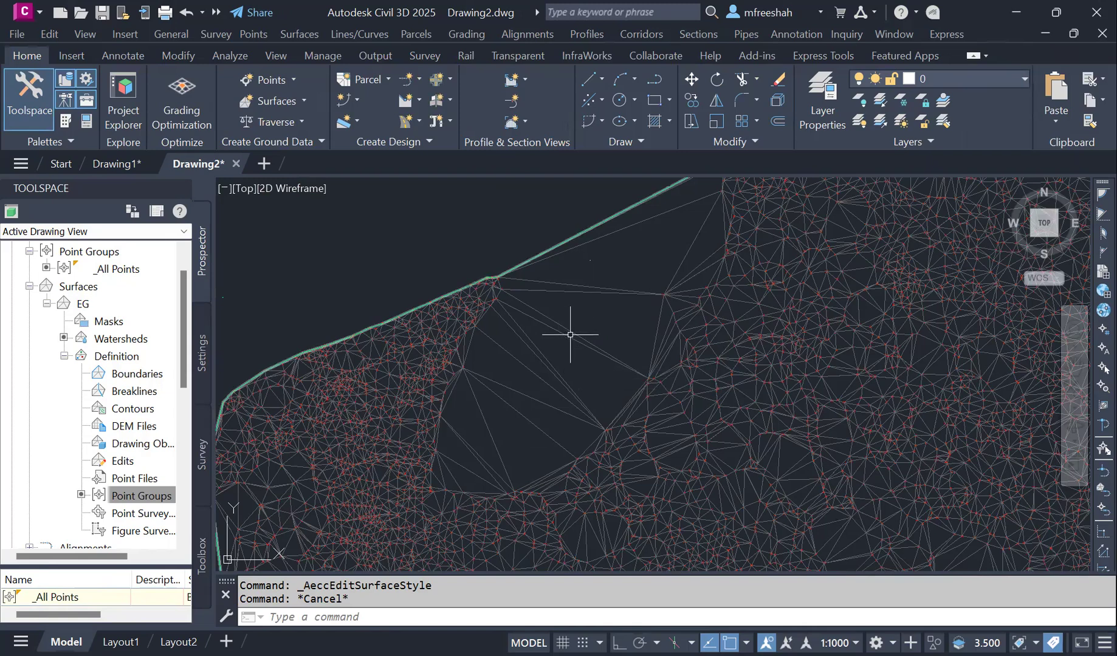
mouse_move(565, 284)
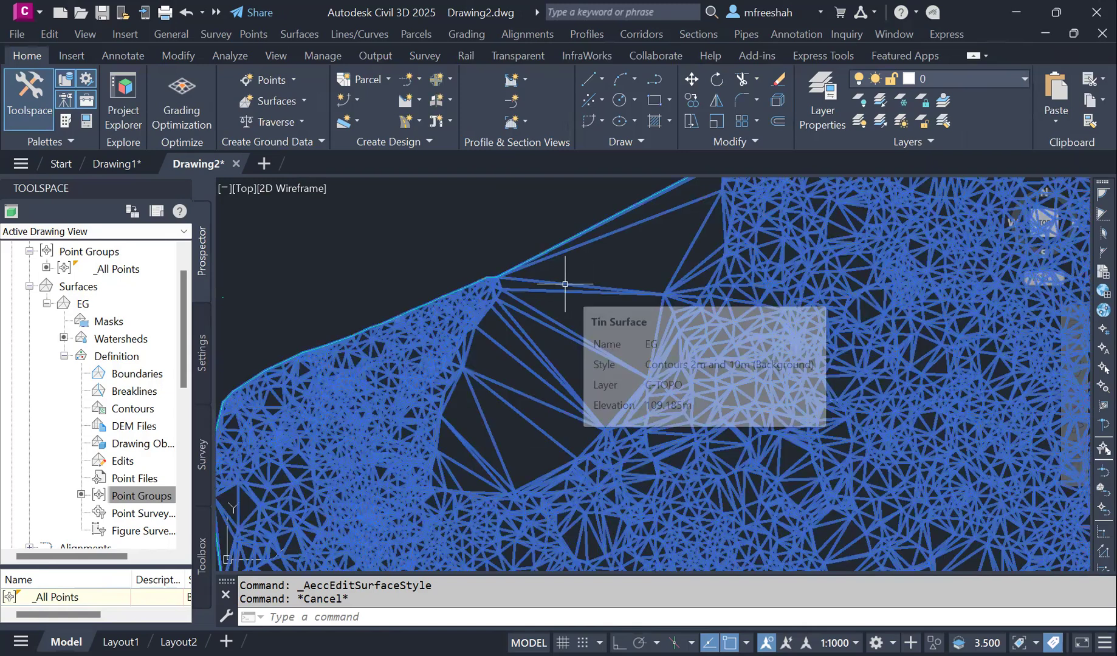
Delete the long TIN lines that span the gap in the EG surface's northwestern border.
left_click(585, 283)
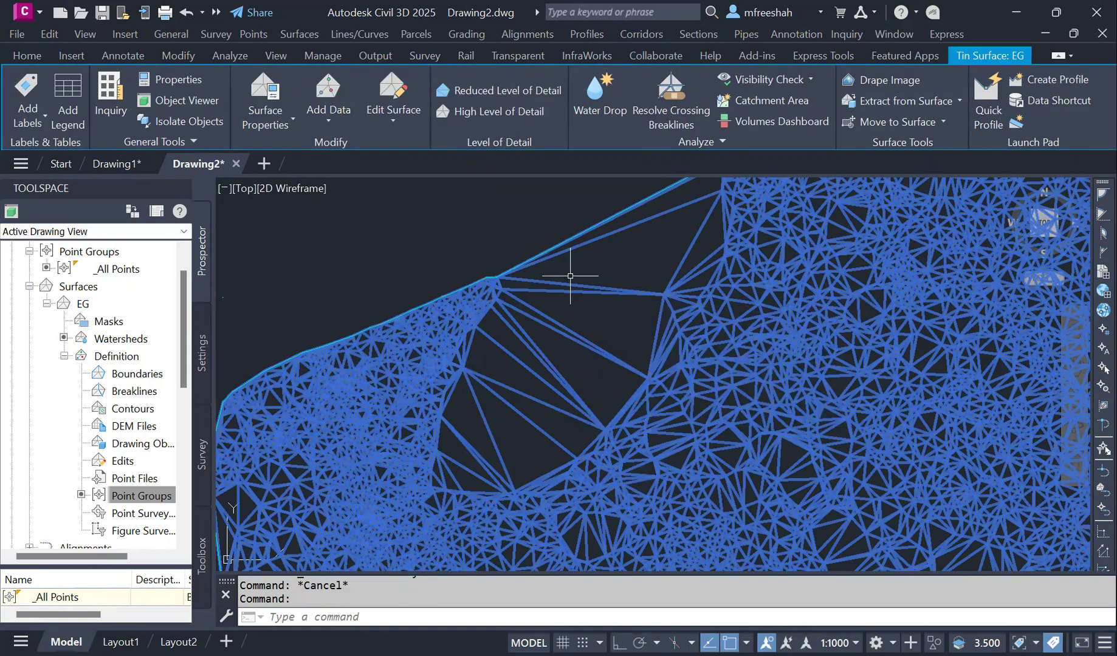
left_click(325, 123)
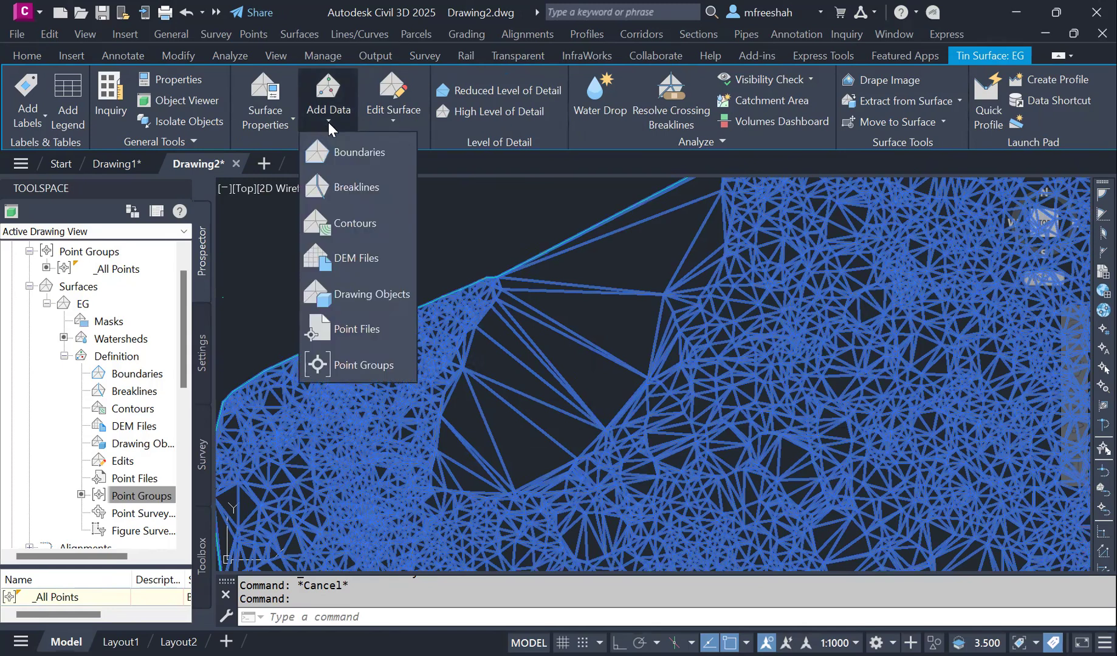
left_click(386, 117)
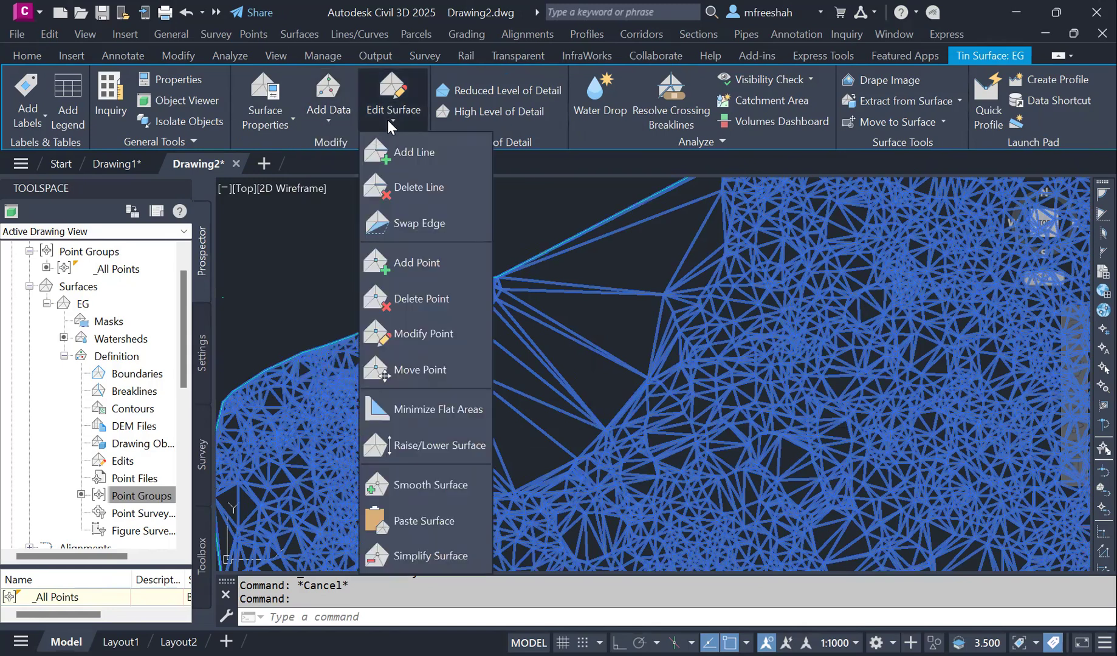
left_click(395, 184)
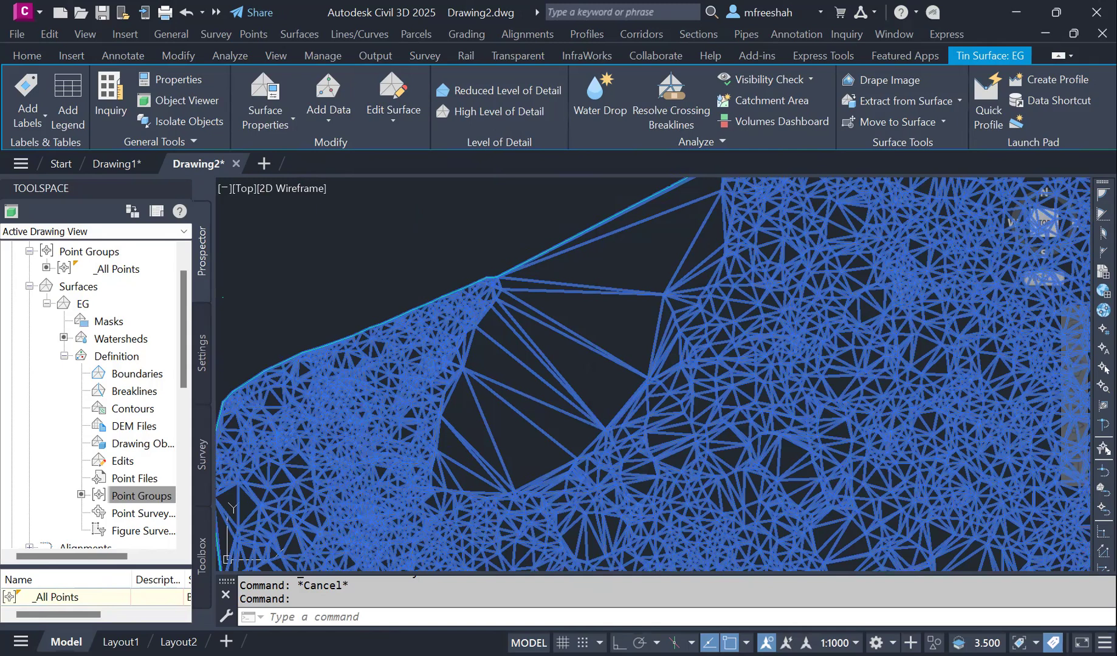
left_click(623, 247)
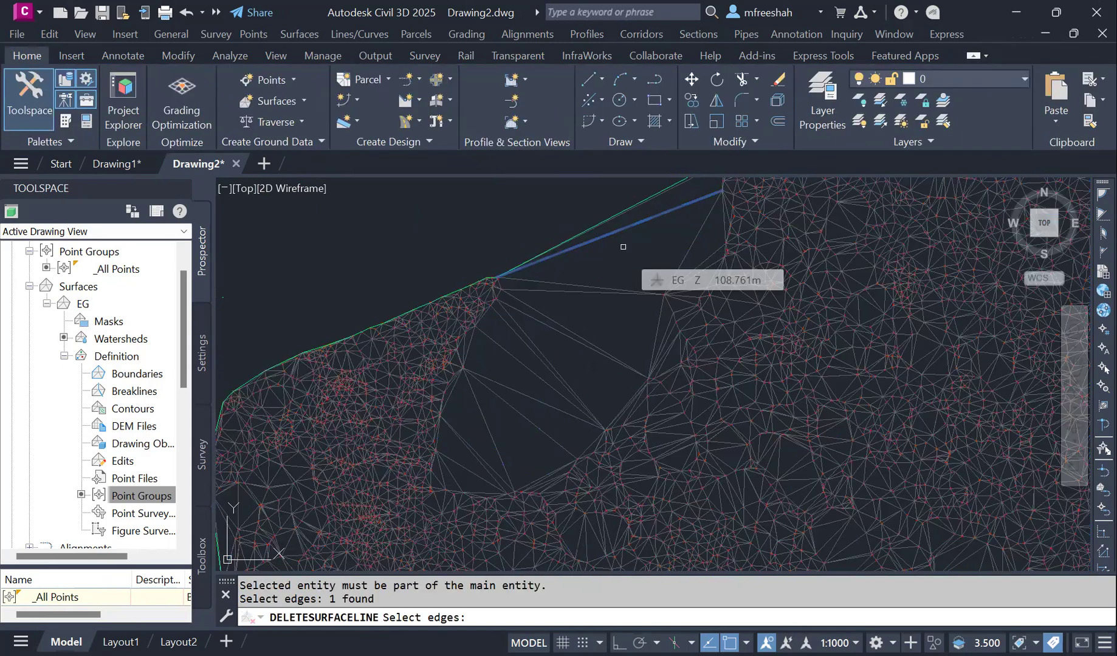
key("Return")
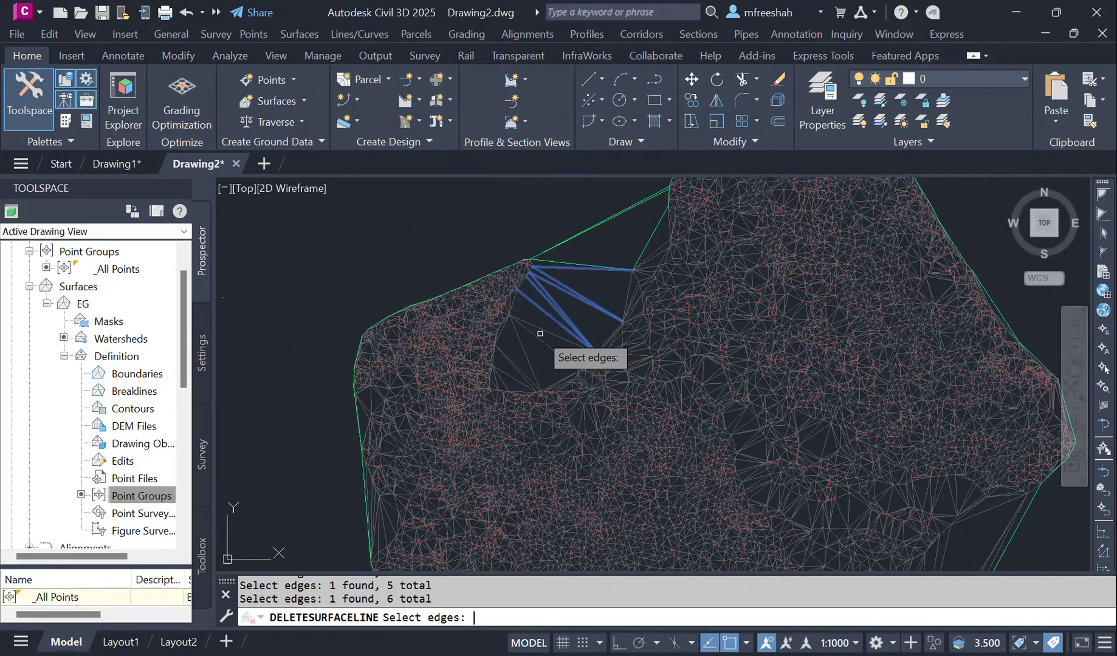
key("Return")
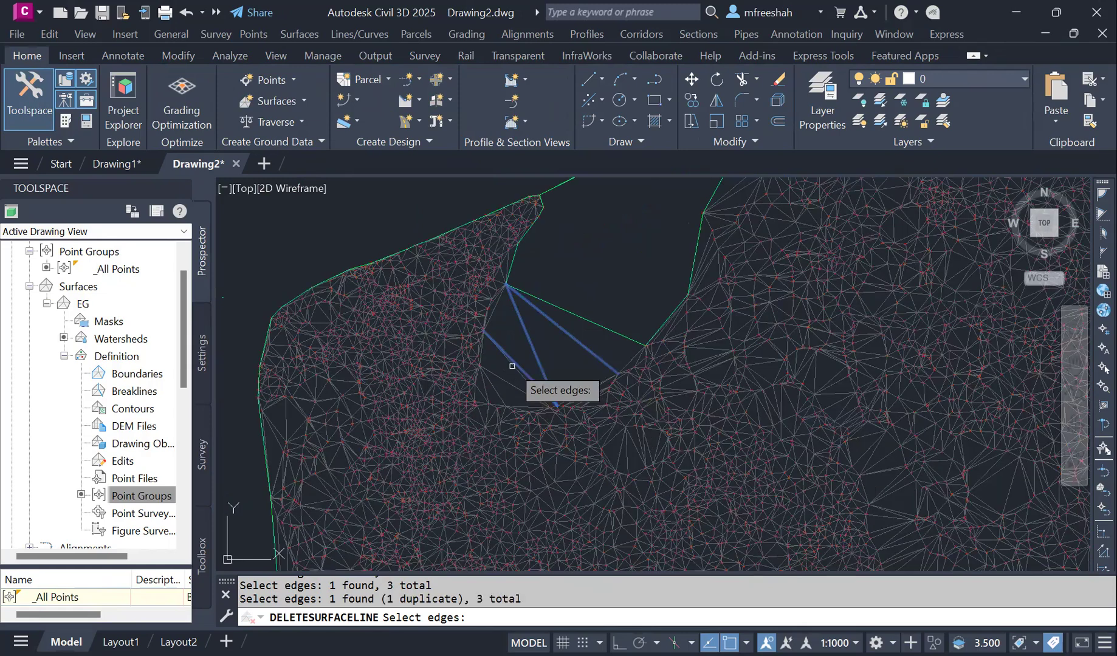
End the line deletion and add TIN lines to the EG surface between existing surface points with Add Line.
scroll(512, 366, "up", 2)
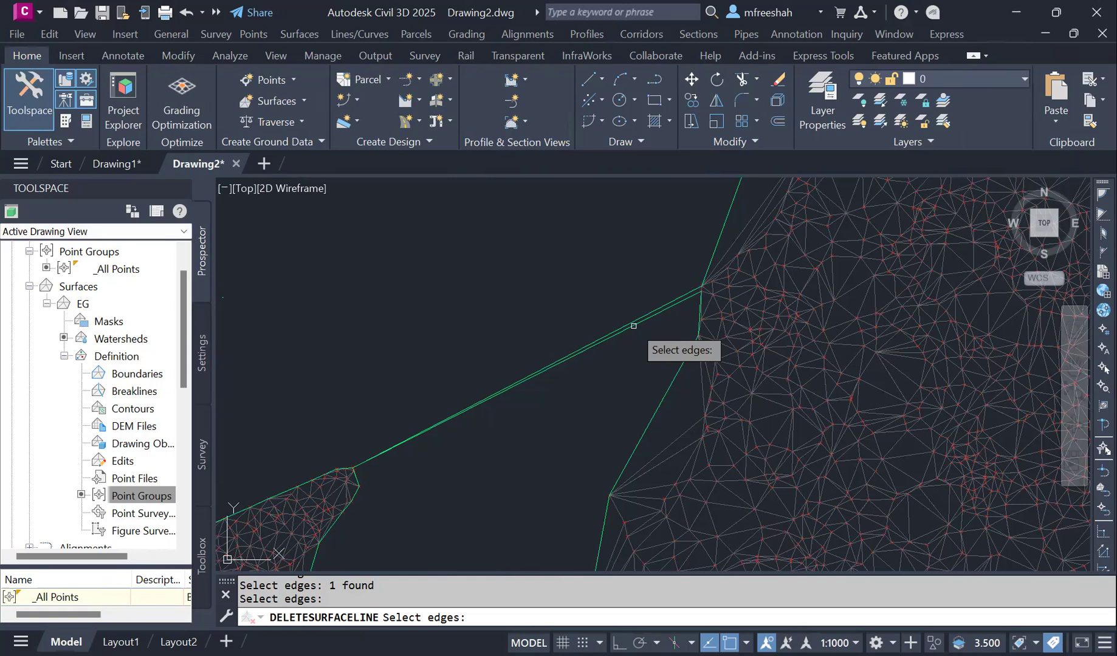
scroll(634, 326, "up", 5)
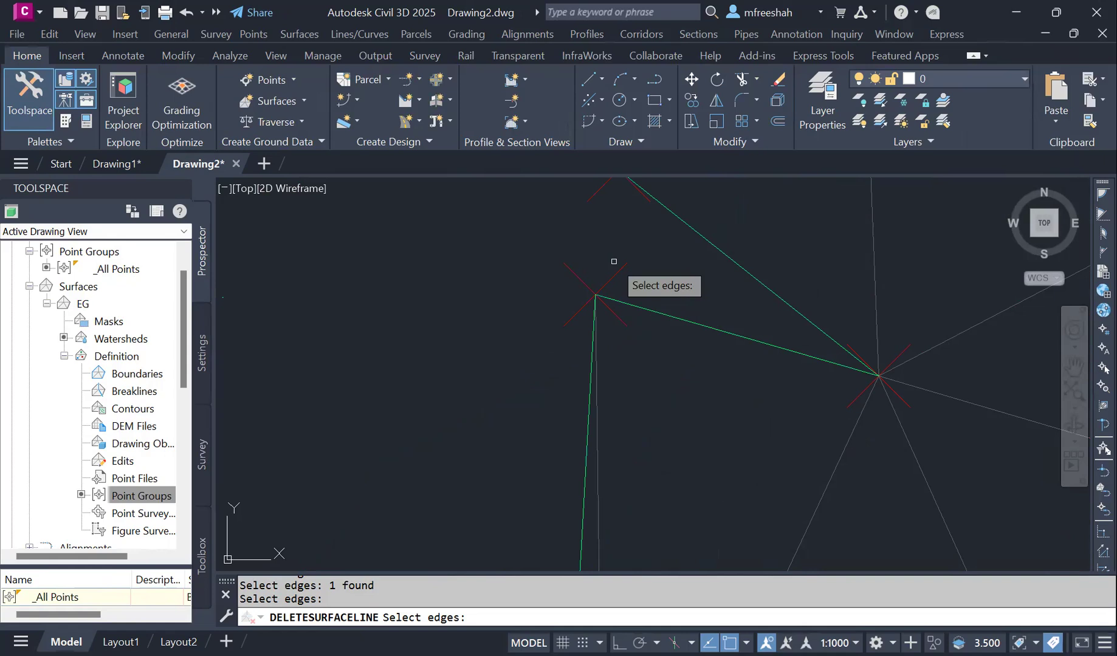
scroll(648, 264, "down", 5)
scroll(648, 264, "up", 5)
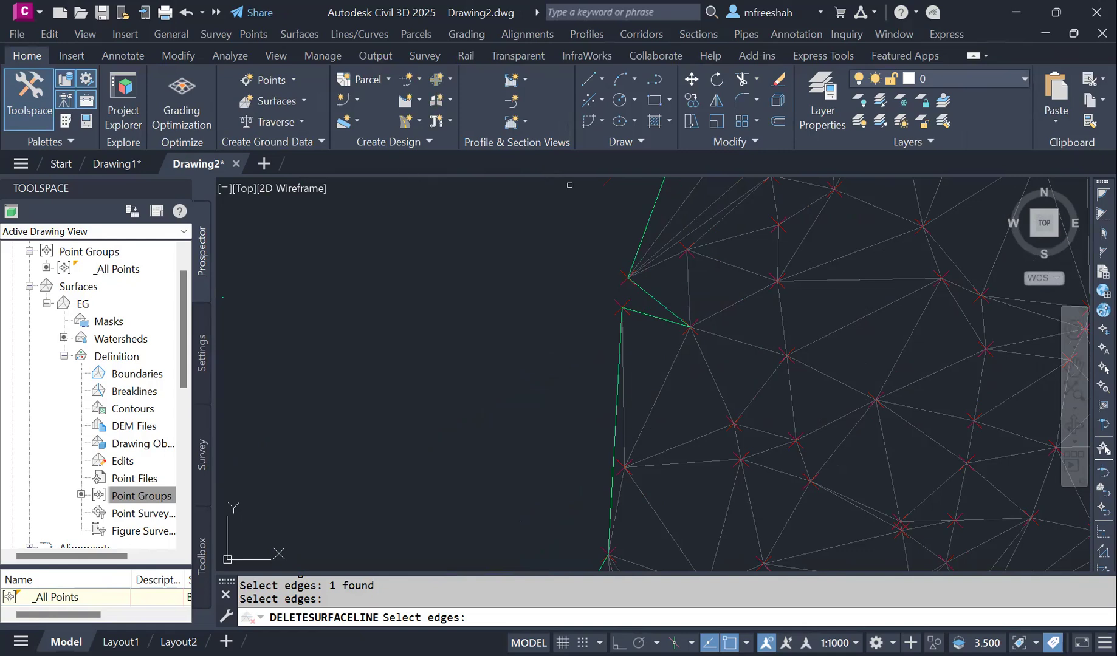
key("Escape")
left_click(622, 311)
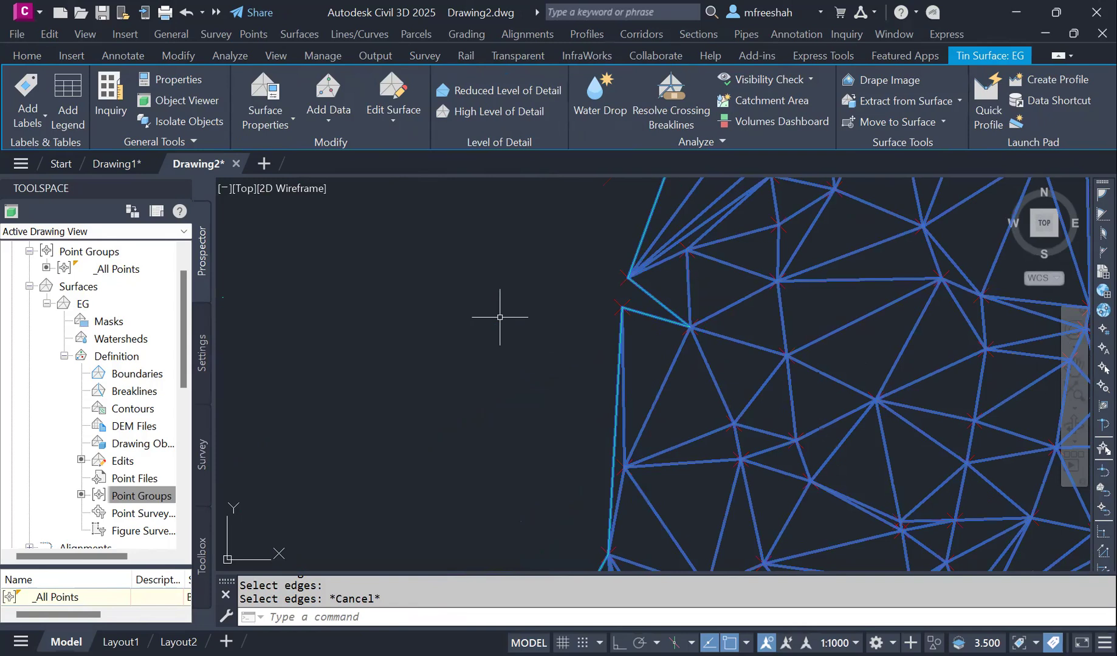
left_click(393, 120)
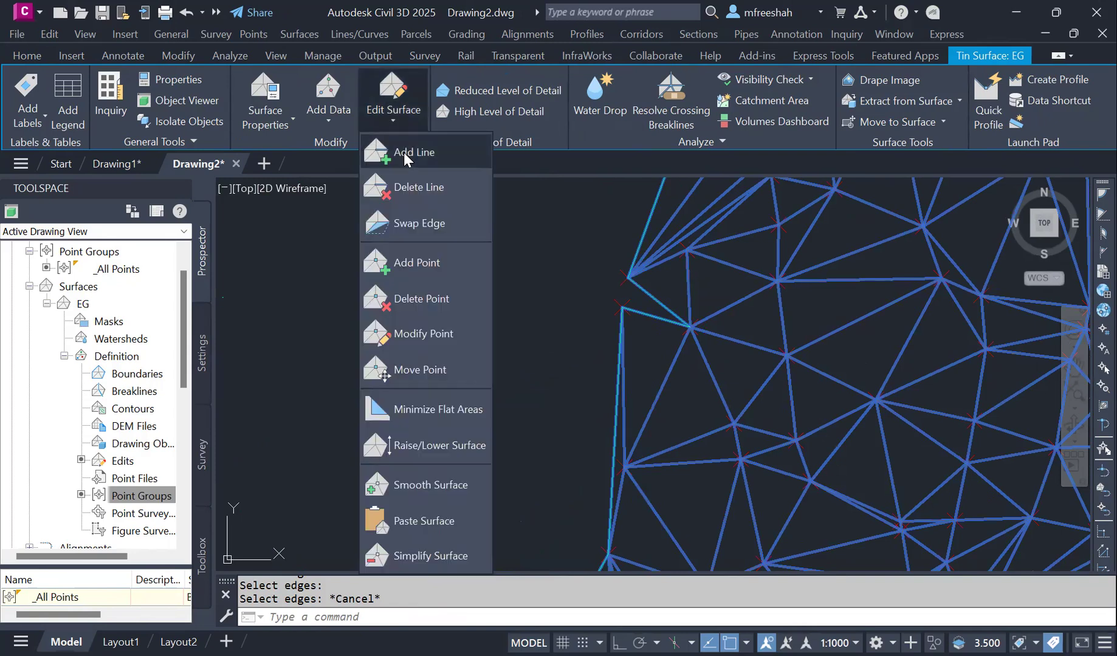
left_click(405, 153)
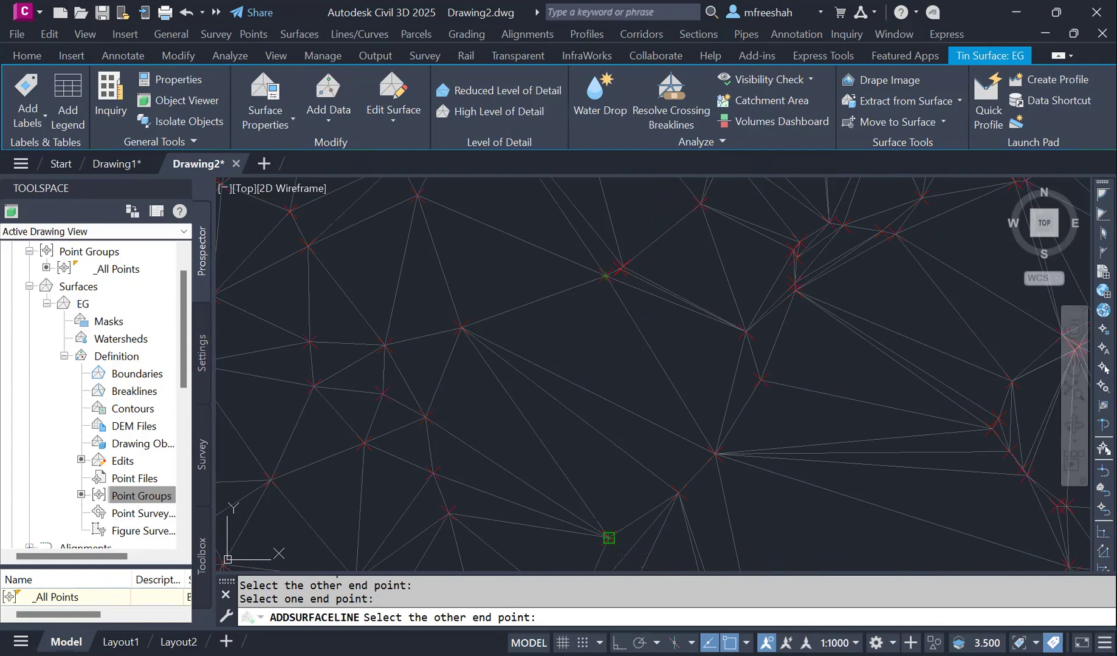
left_click(608, 538)
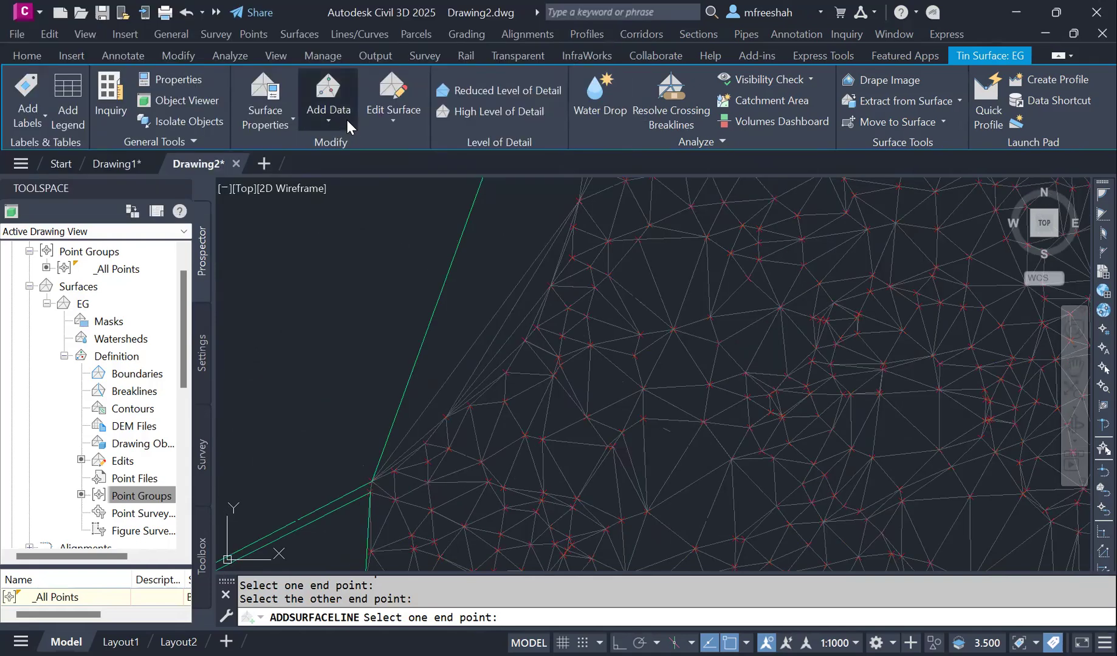
Delete the long, thin TIN lines along the EG surface's outer border with Delete Line.
left_click(346, 117)
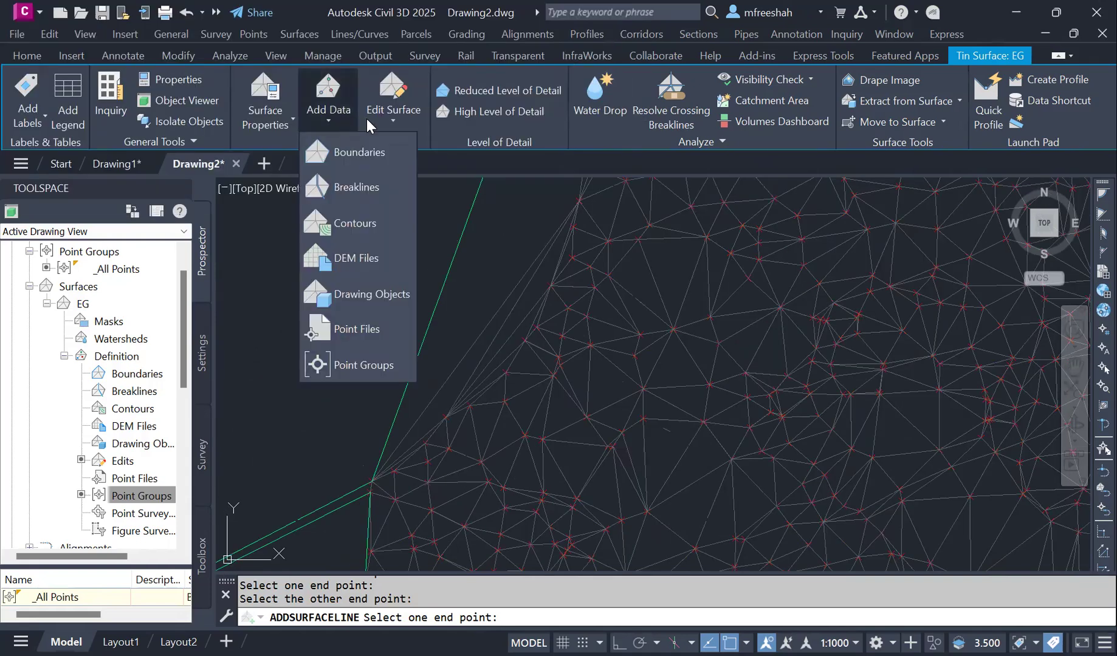
left_click(380, 121)
left_click(378, 119)
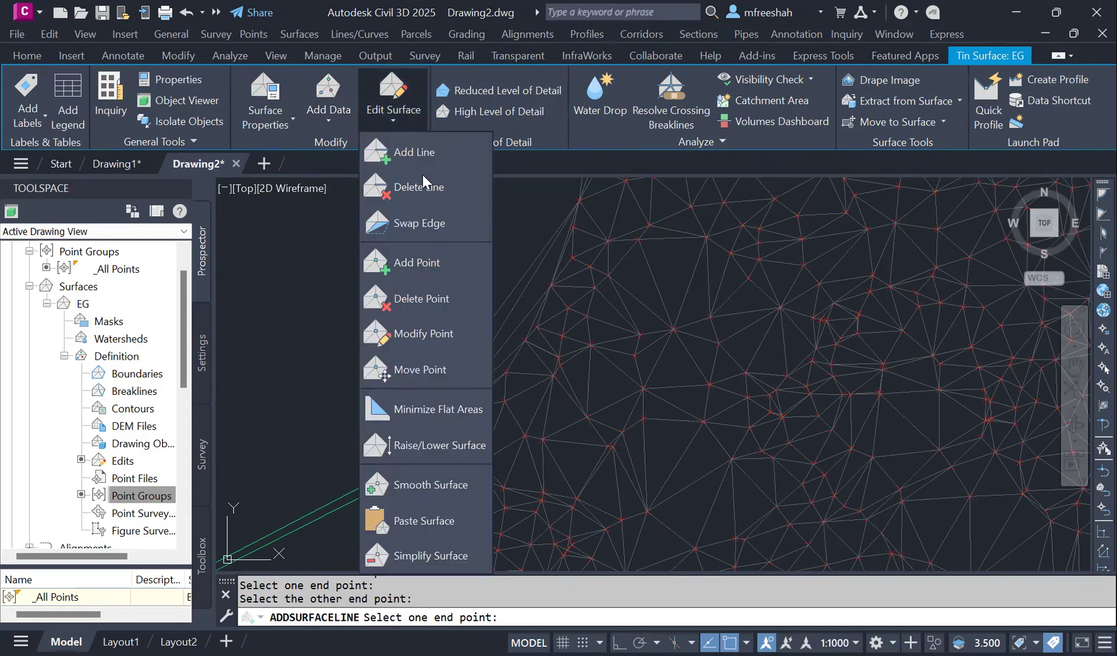
left_click(426, 186)
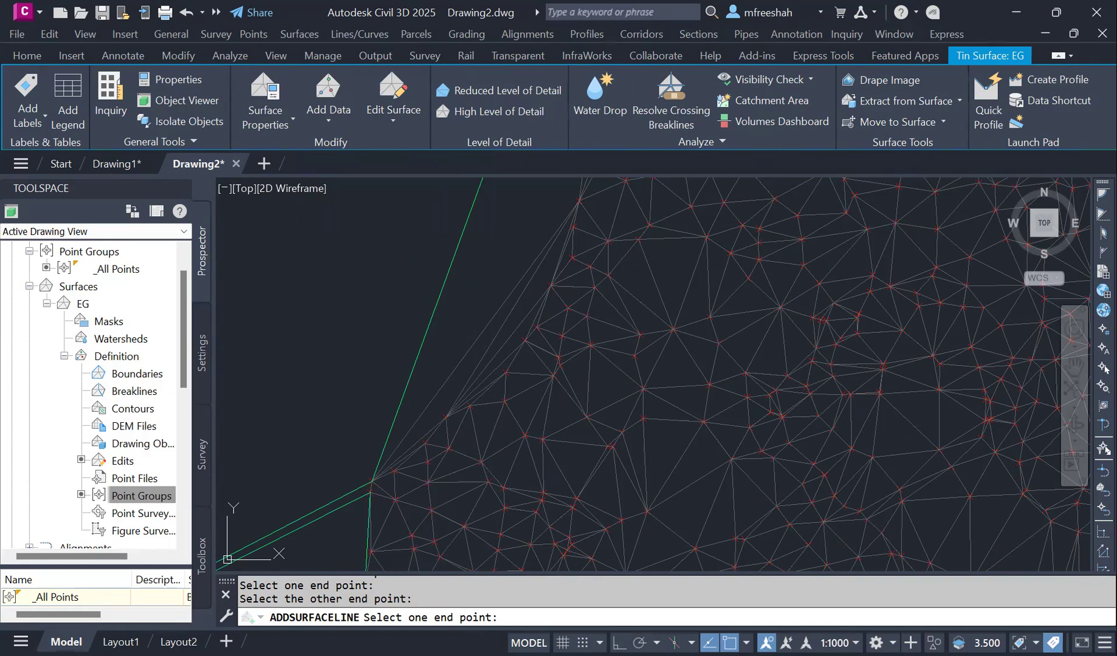
left_click(456, 367)
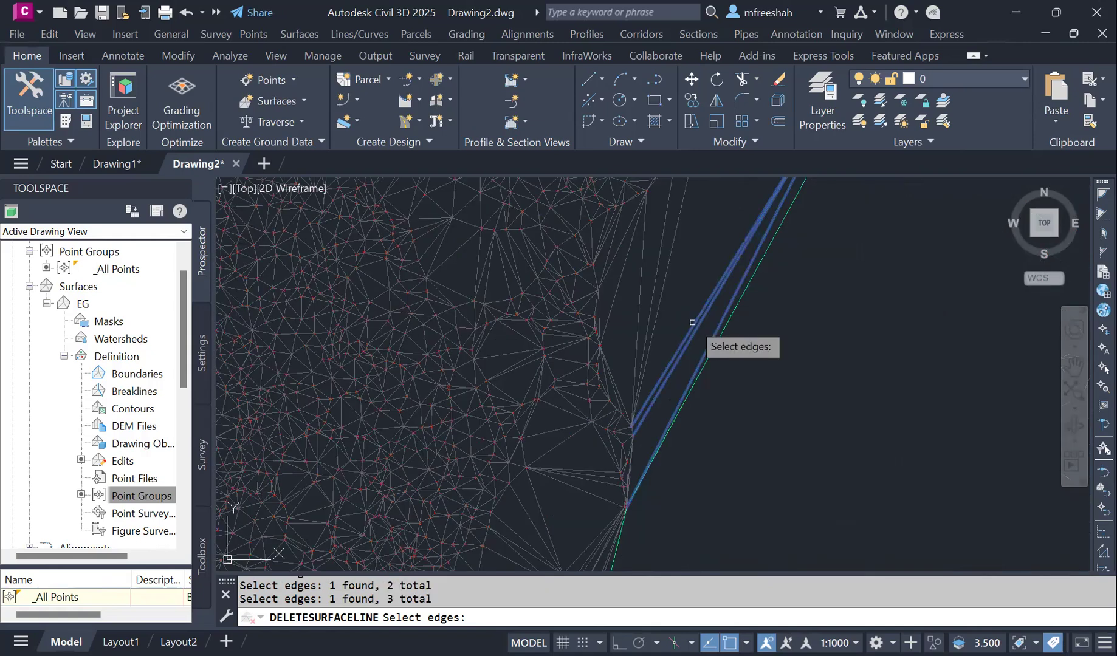
key("Return")
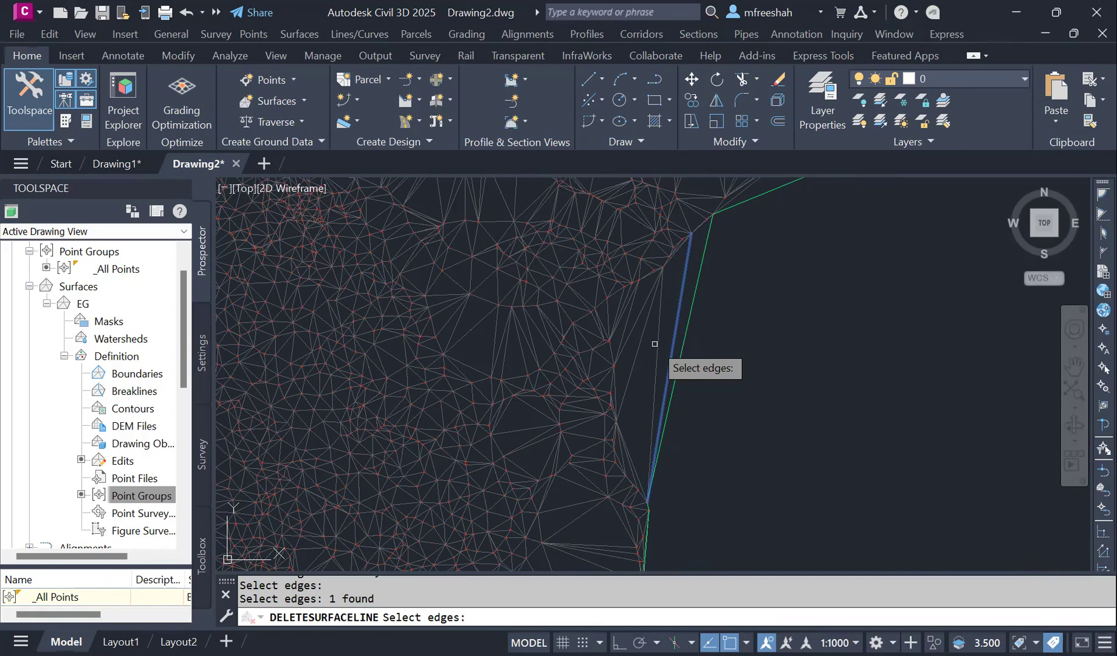
scroll(654, 344, "down", 7)
key("Escape")
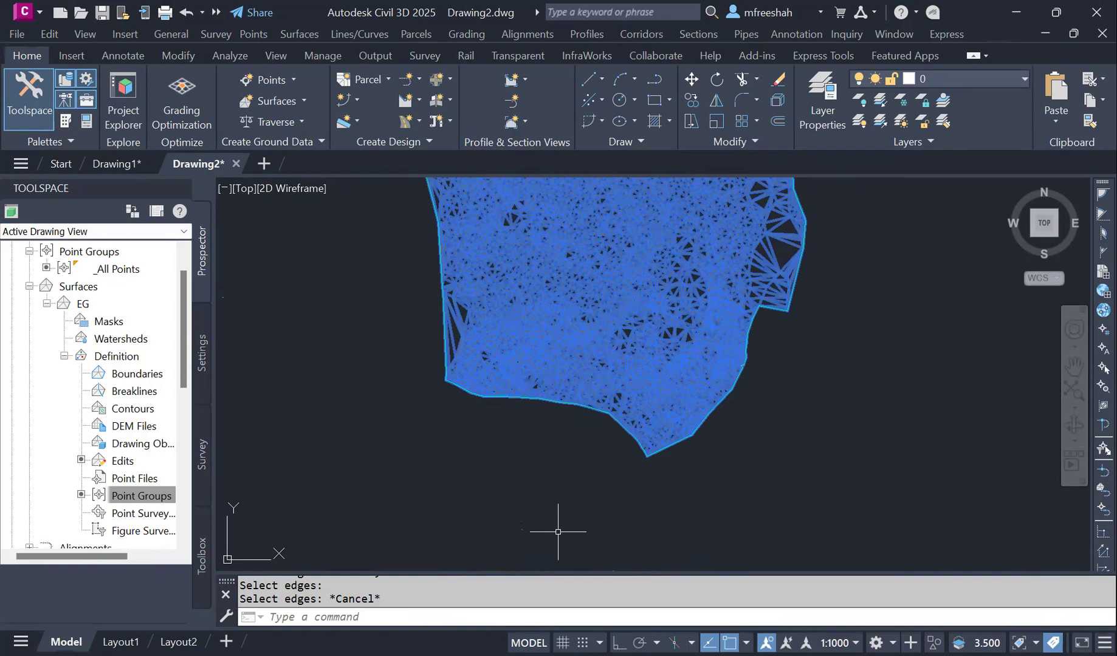
key("Escape")
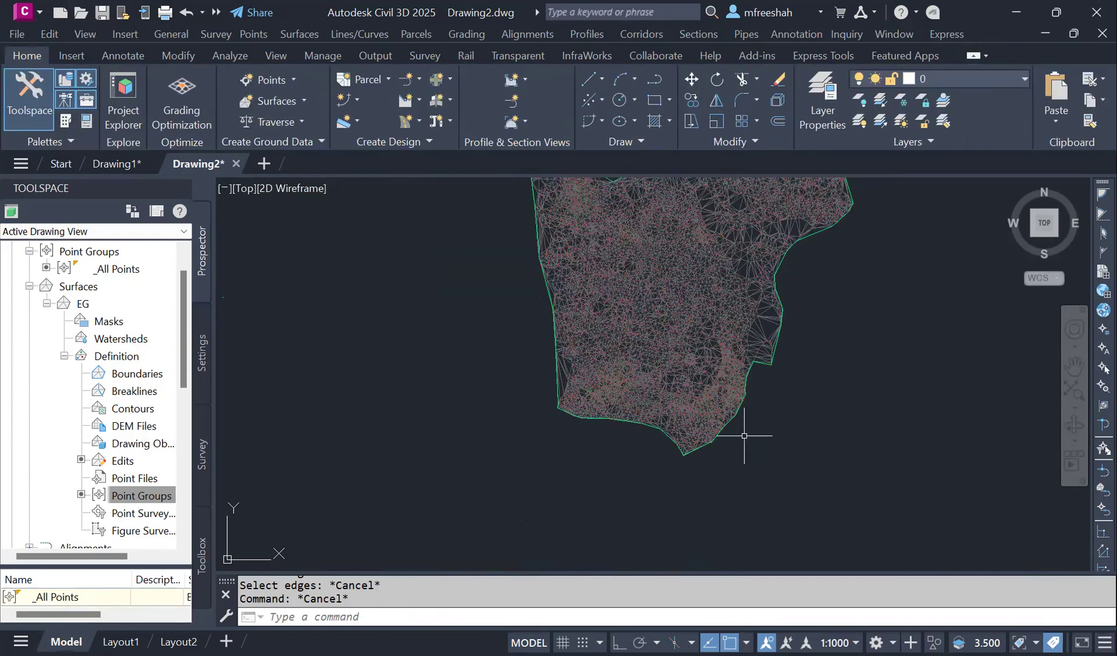
Select the EG surface and open its surface style for editing.
scroll(703, 516, "down", 2)
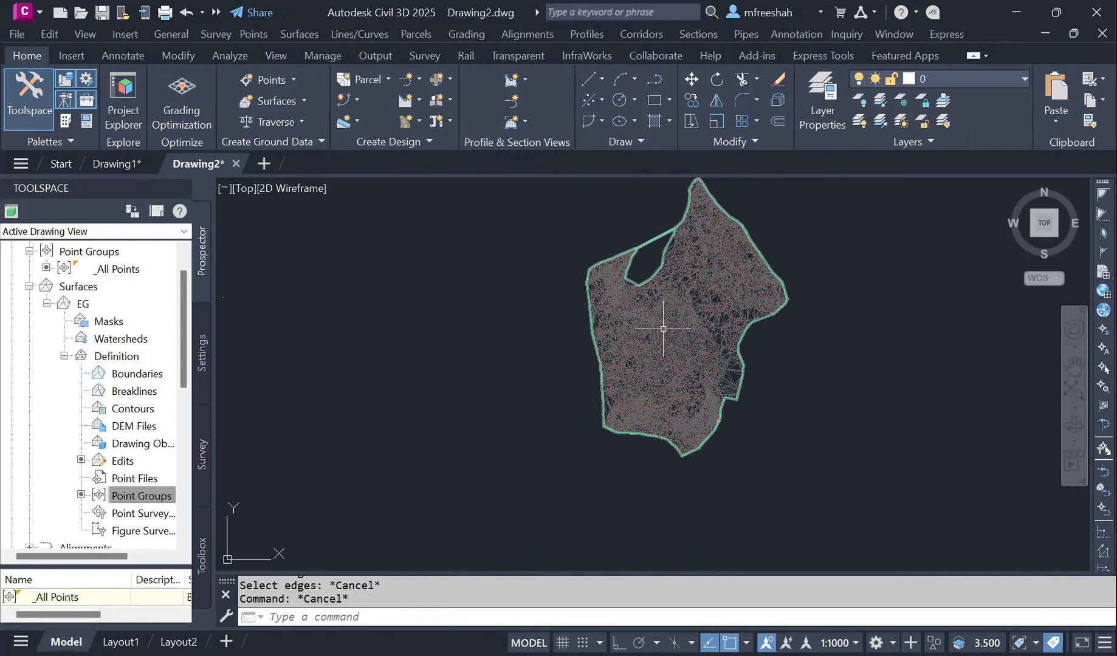
scroll(675, 303, "up", 4)
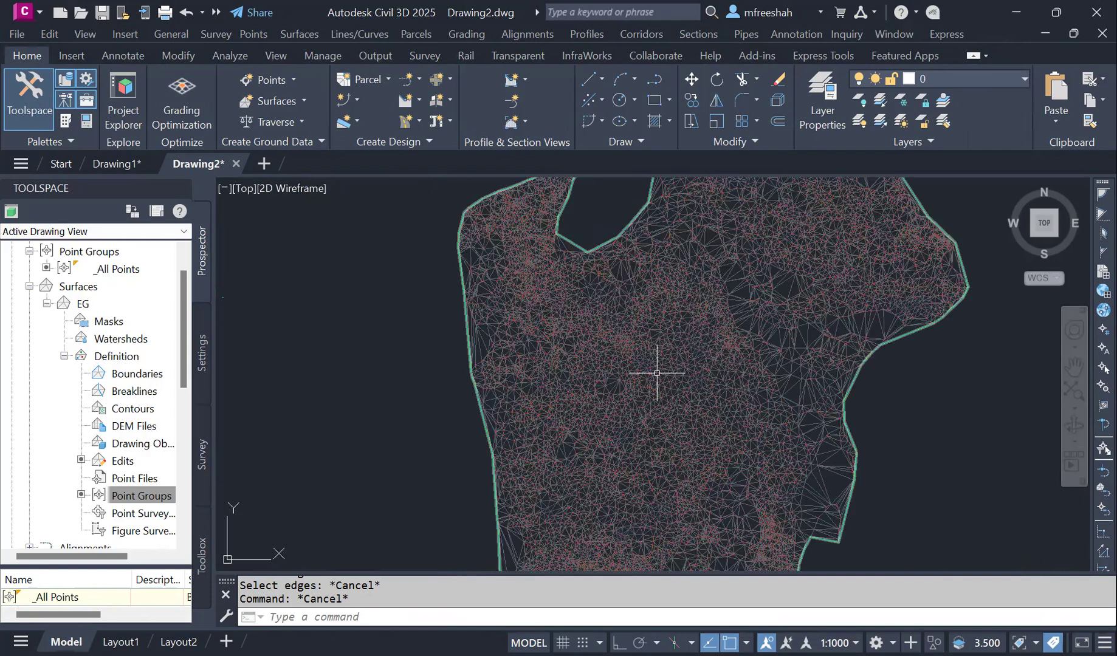
mouse_move(658, 384)
scroll(584, 348, "up", 4)
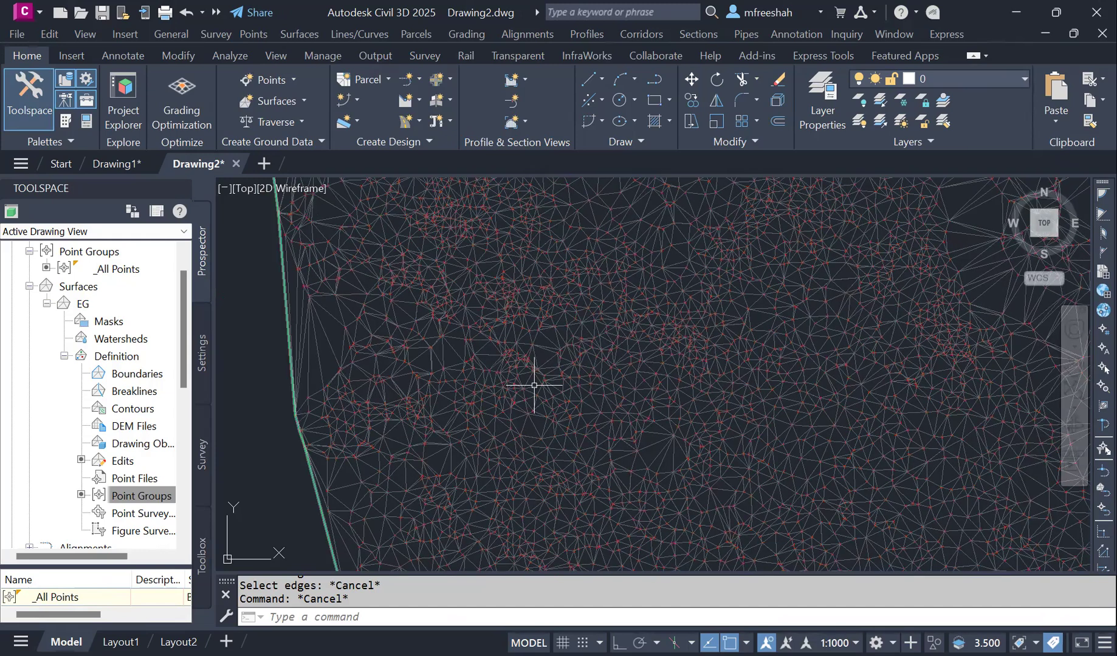
left_click(544, 363)
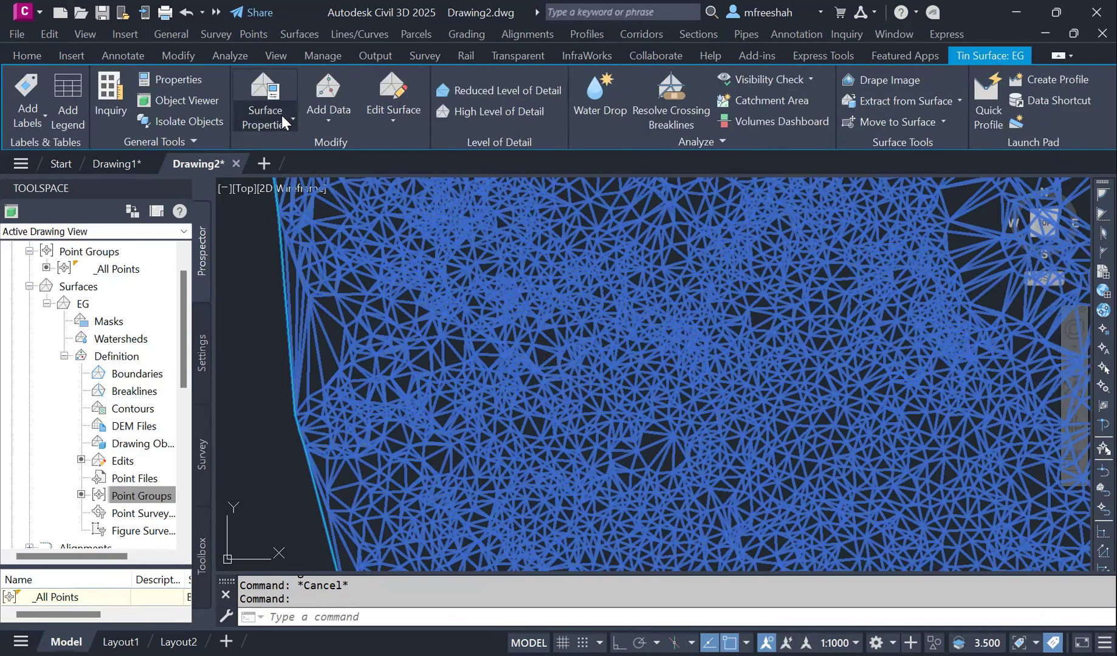
left_click(281, 116)
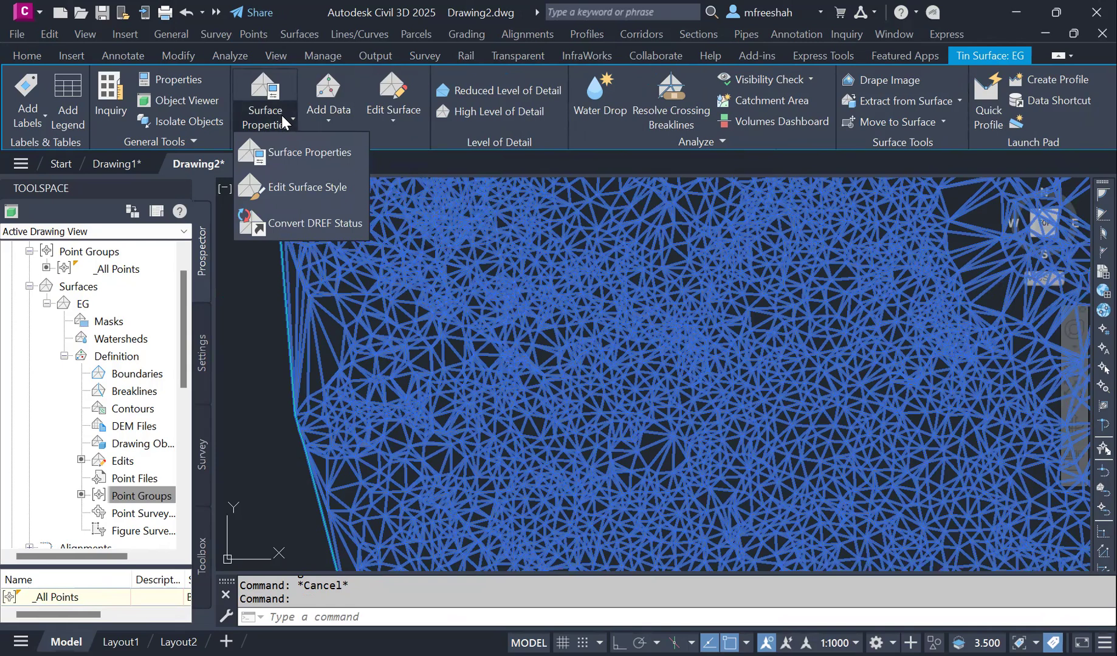
left_click(389, 116)
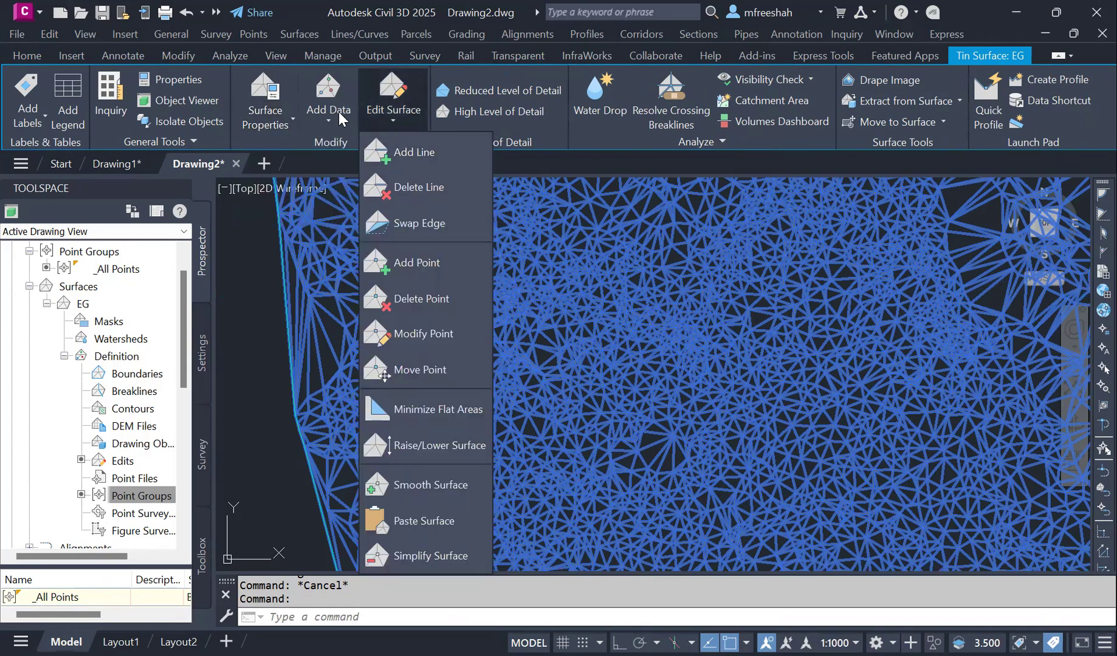
left_click(264, 110)
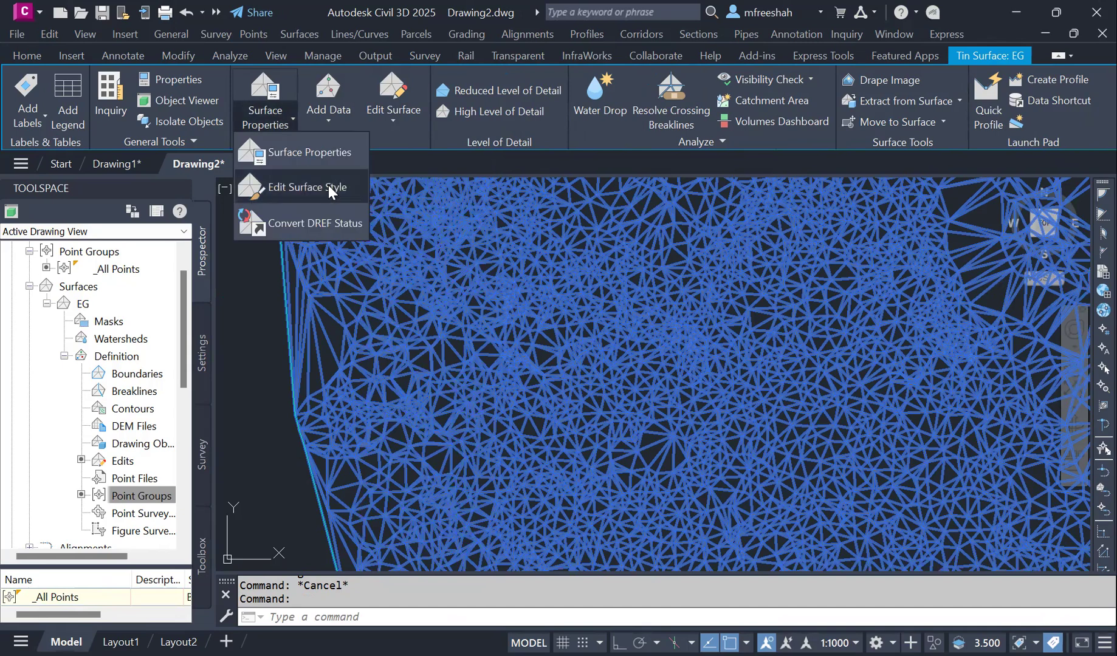
left_click(328, 185)
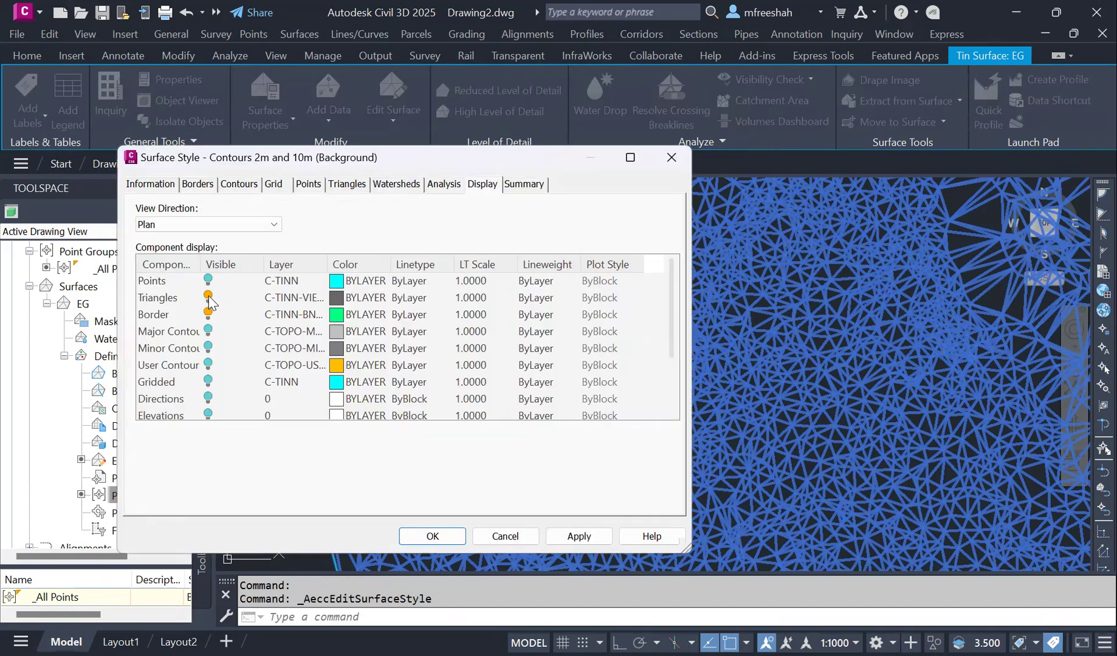
Turn off the triangles and turn on the major and minor contours in the style's plan display, and apply the changes.
left_click(208, 297)
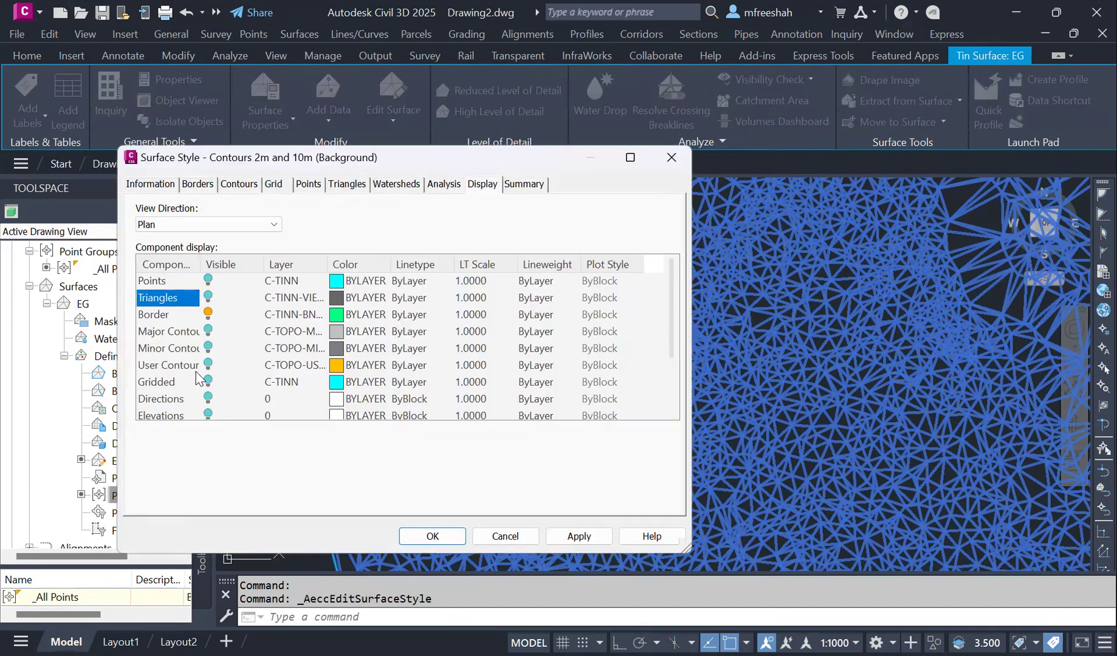
left_click(208, 331)
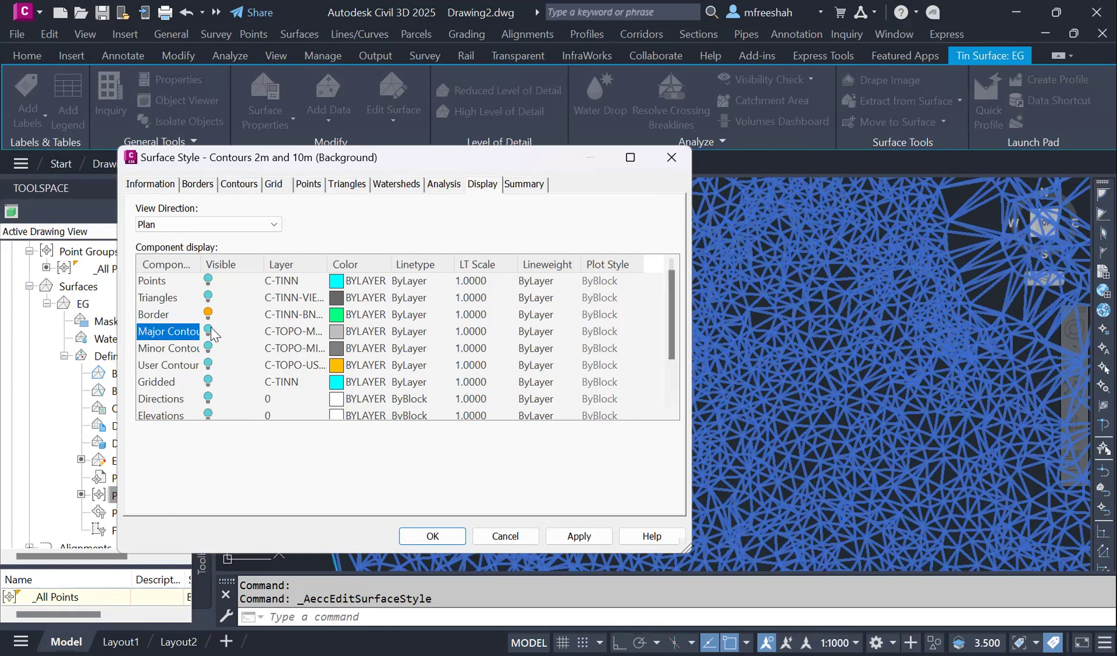
left_click(208, 348)
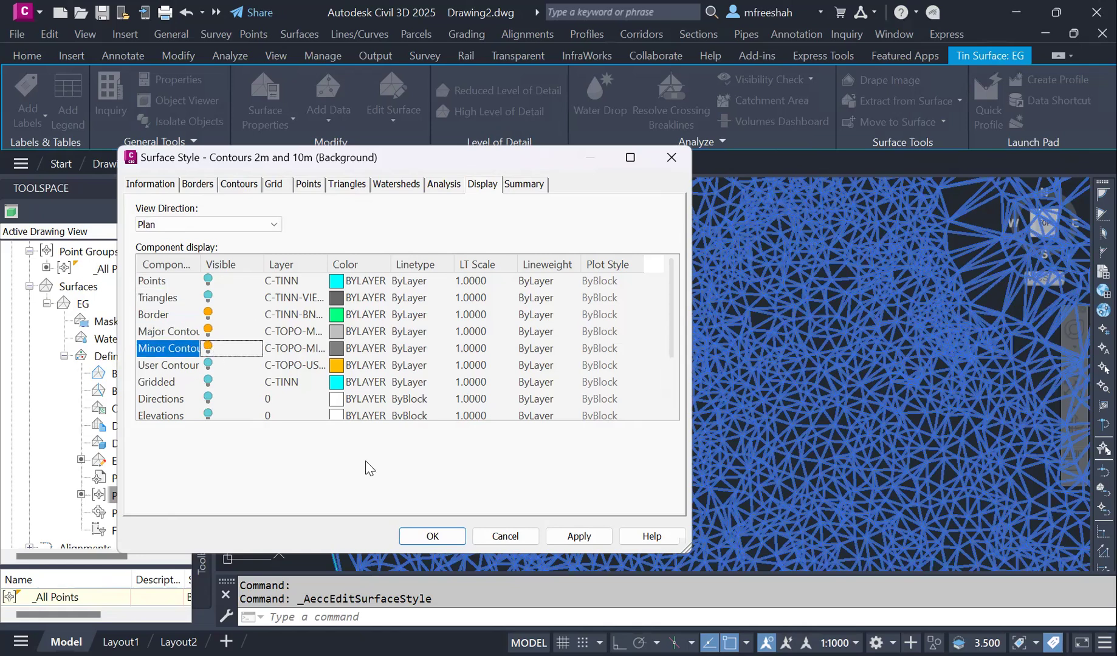
left_click(569, 537)
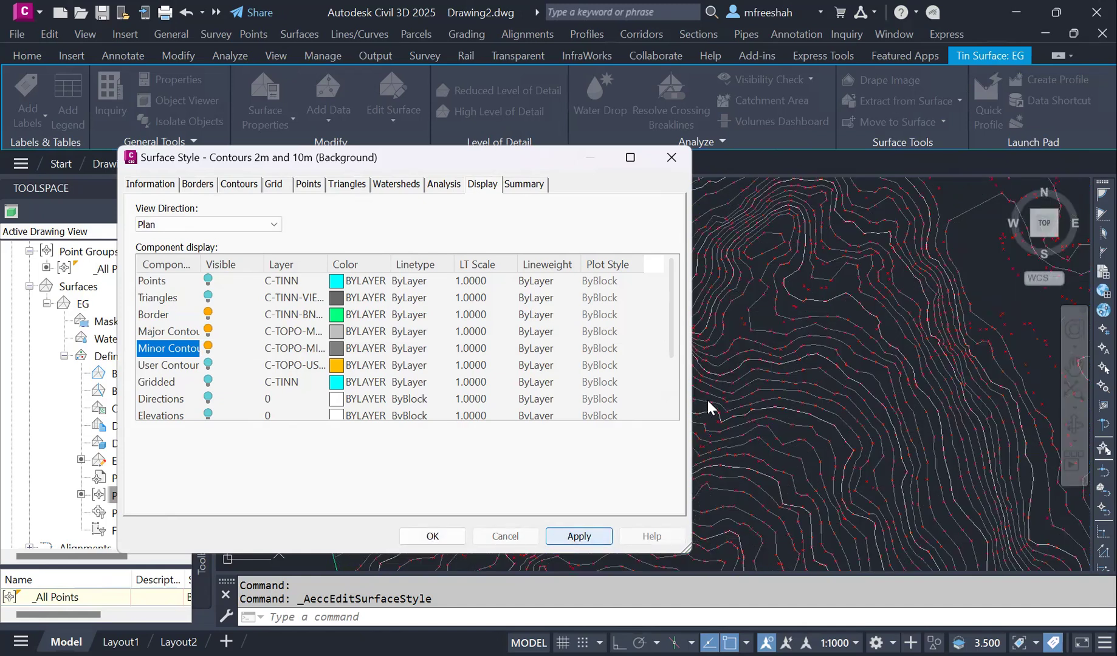
left_click(457, 540)
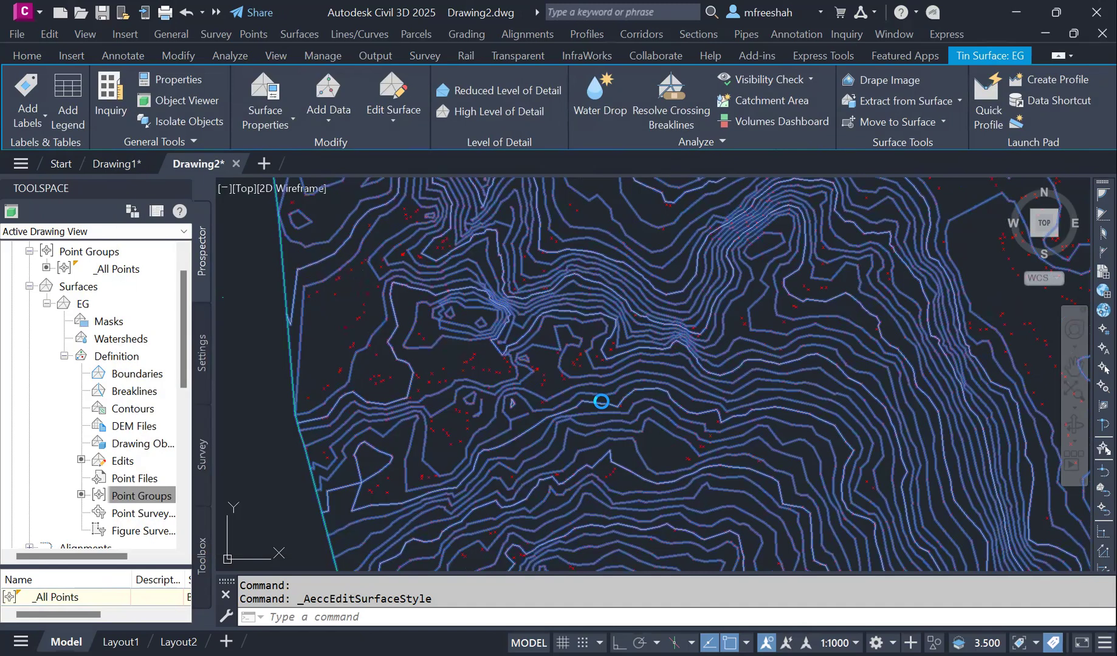
Examine the EG surface's contours across the northern part of the site and around the border gap, and clear the surface selection.
scroll(573, 401, "down", 2)
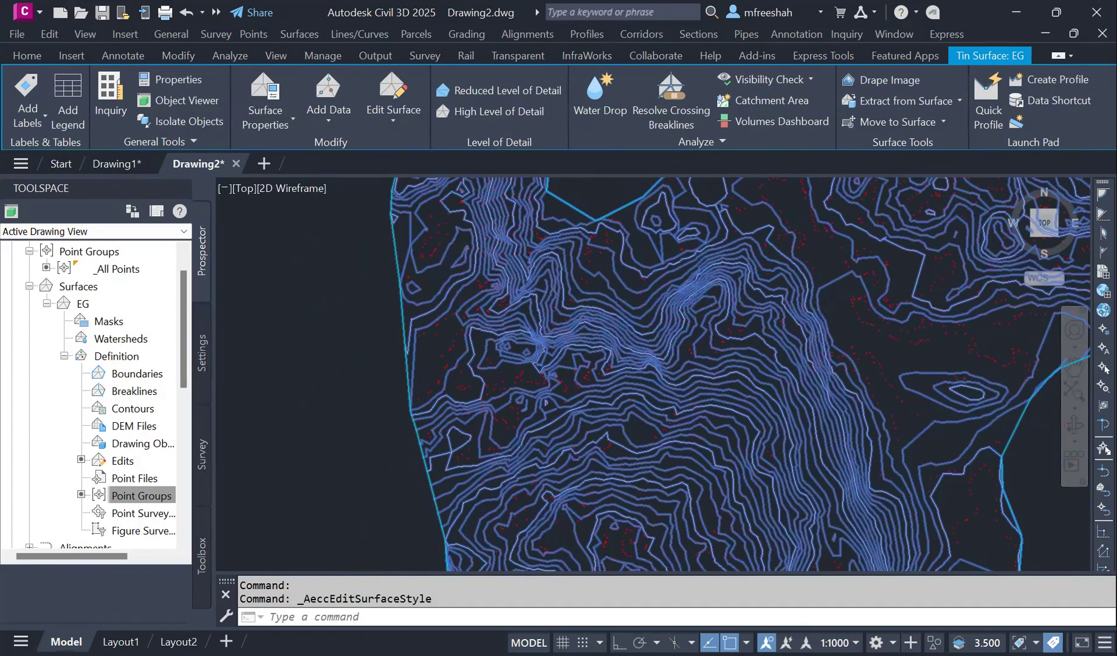
scroll(509, 379, "down", 2)
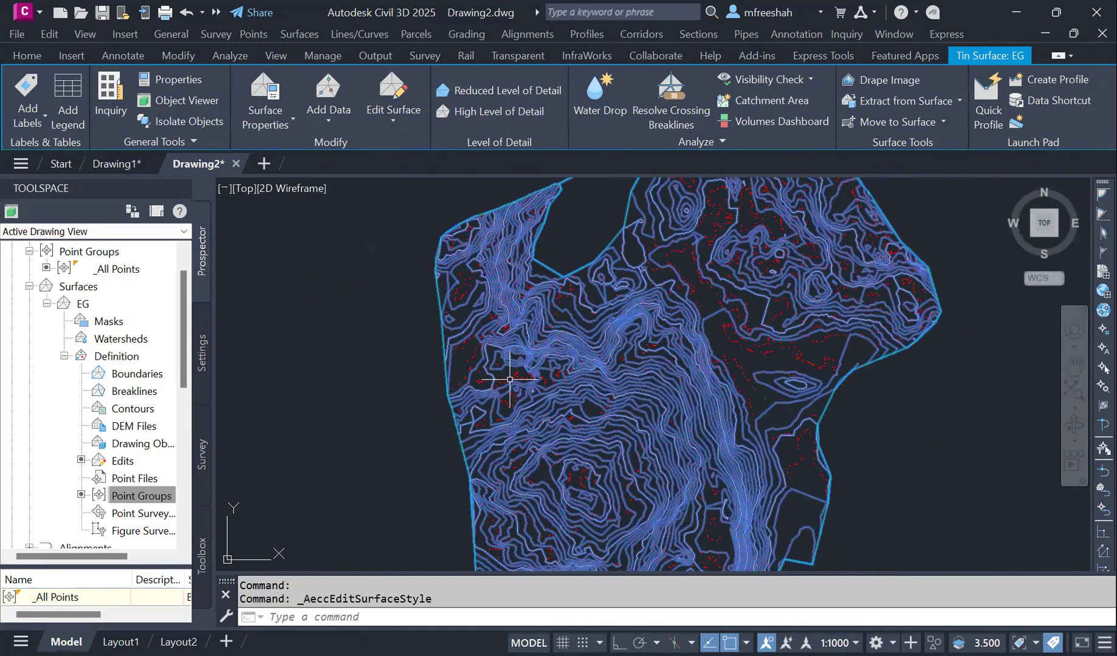
left_click(395, 122)
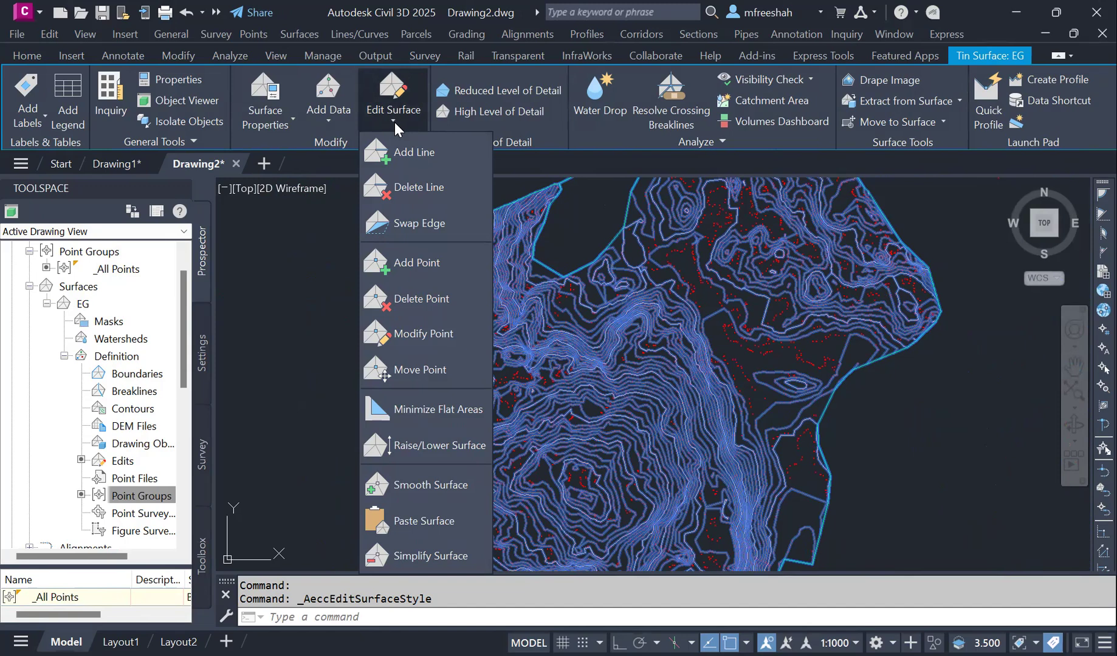
left_click(395, 123)
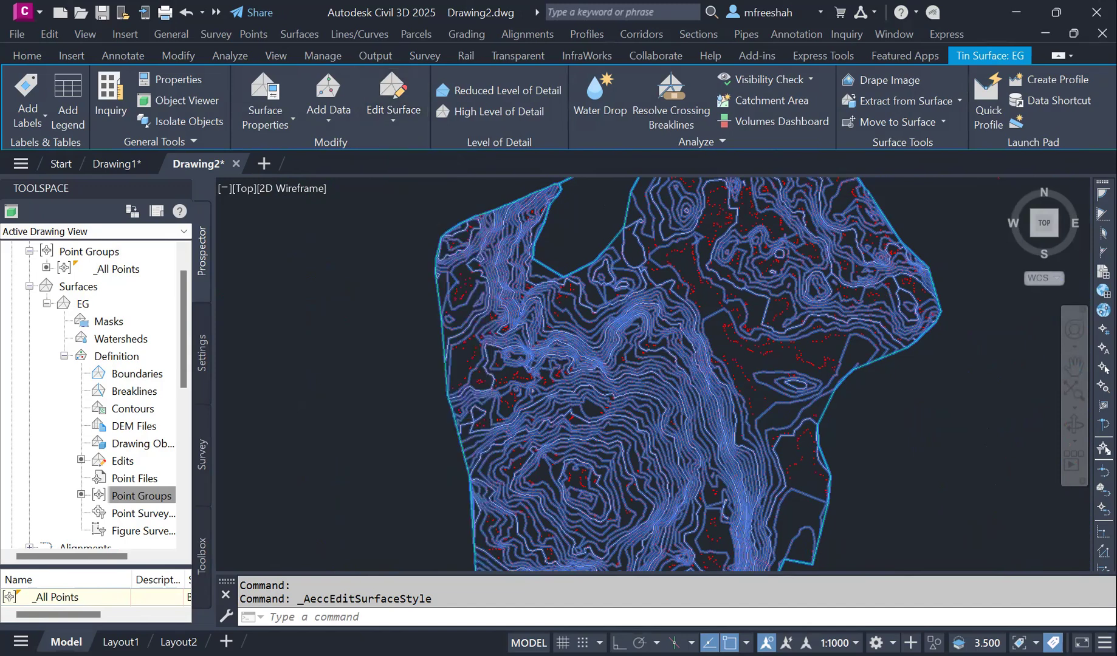
scroll(681, 345, "up", 4)
scroll(681, 345, "down", 4)
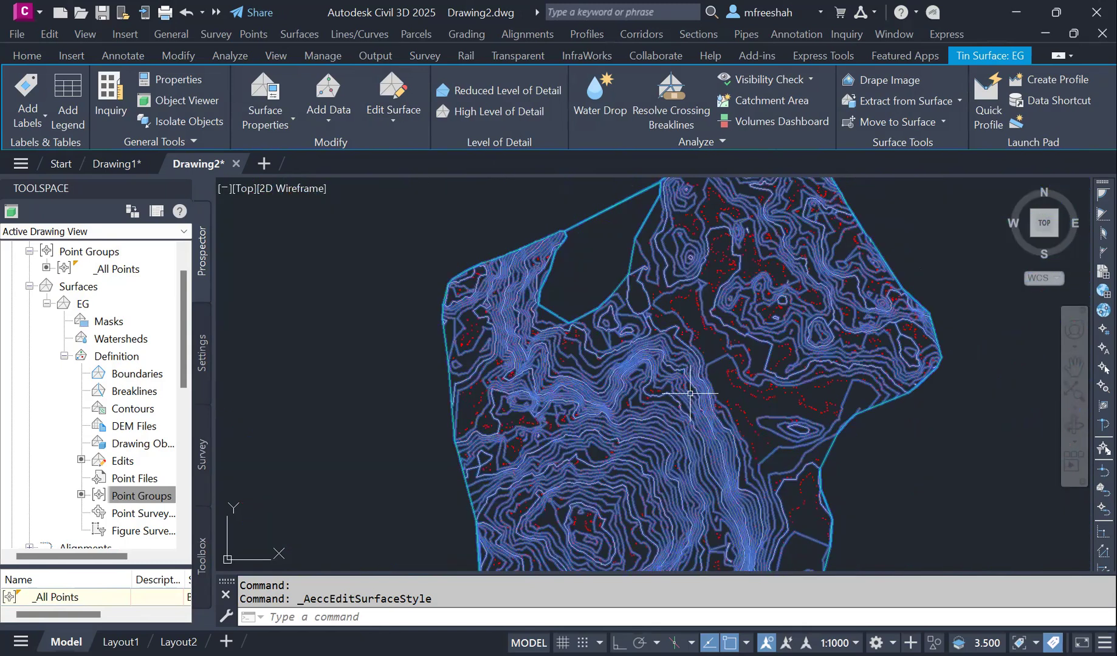
key("Escape")
scroll(711, 362, "up", 5)
scroll(741, 424, "down", 2)
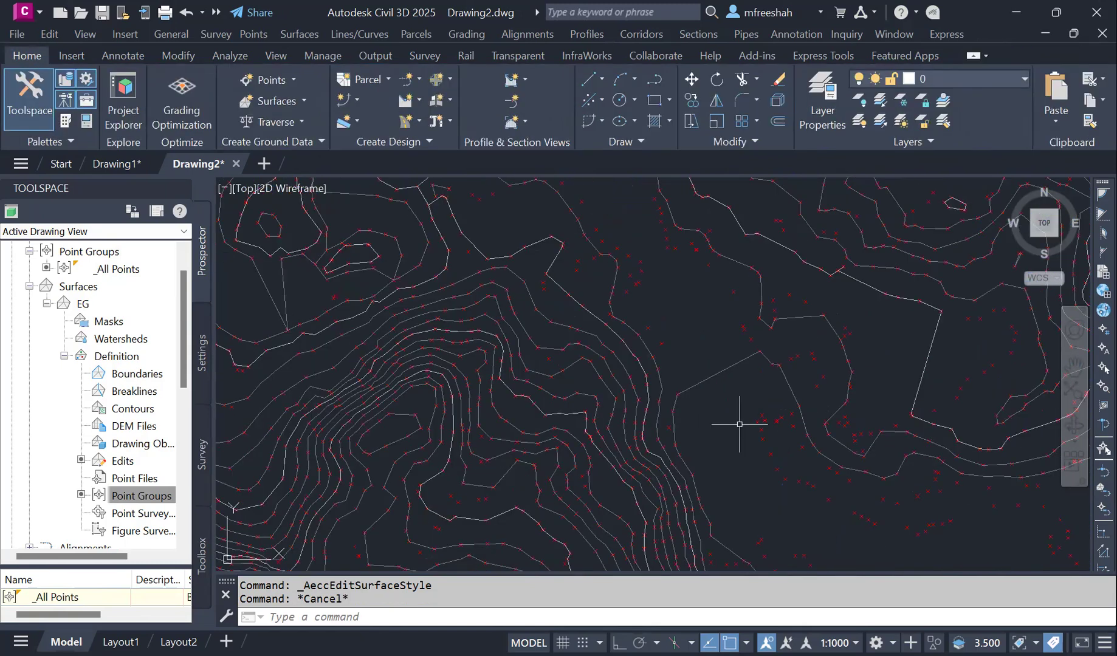
scroll(831, 375, "down", 2)
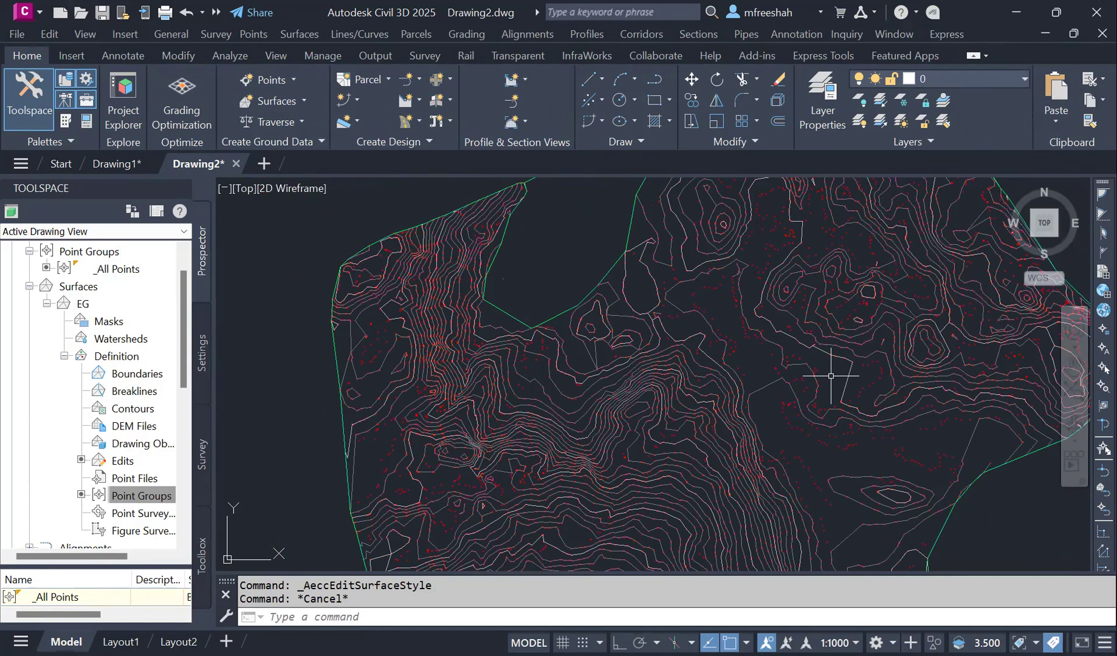
scroll(771, 259, "up", 2)
scroll(685, 345, "down", 2)
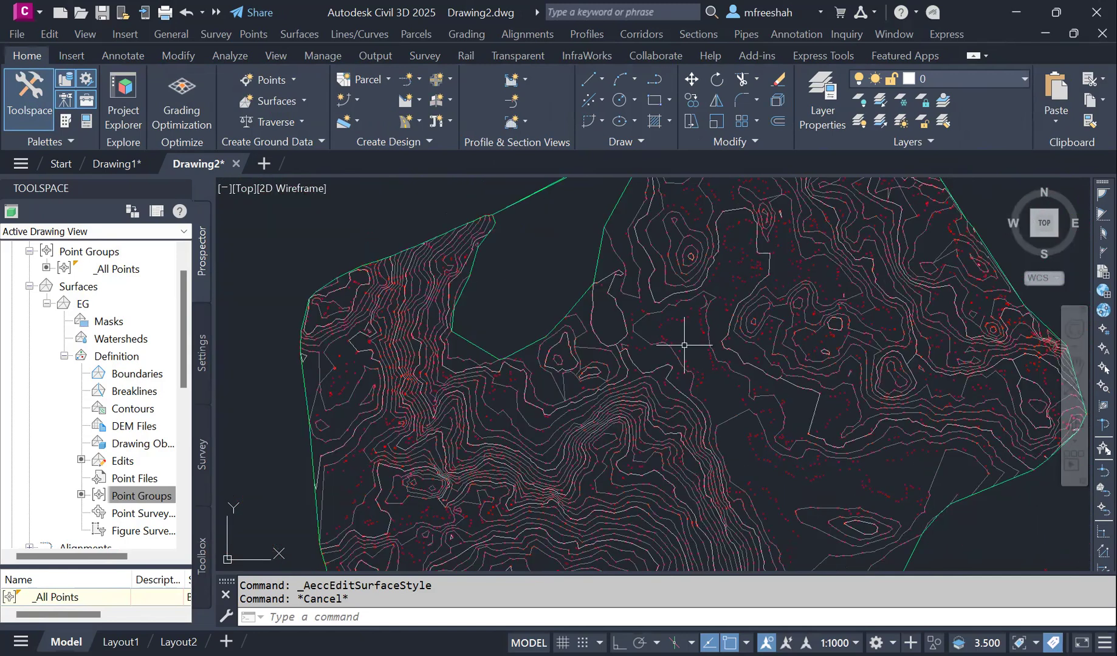
Reopen the EG surface's style and inspect its contour settings, including the base elevation and the minor and major intervals.
left_click(414, 372)
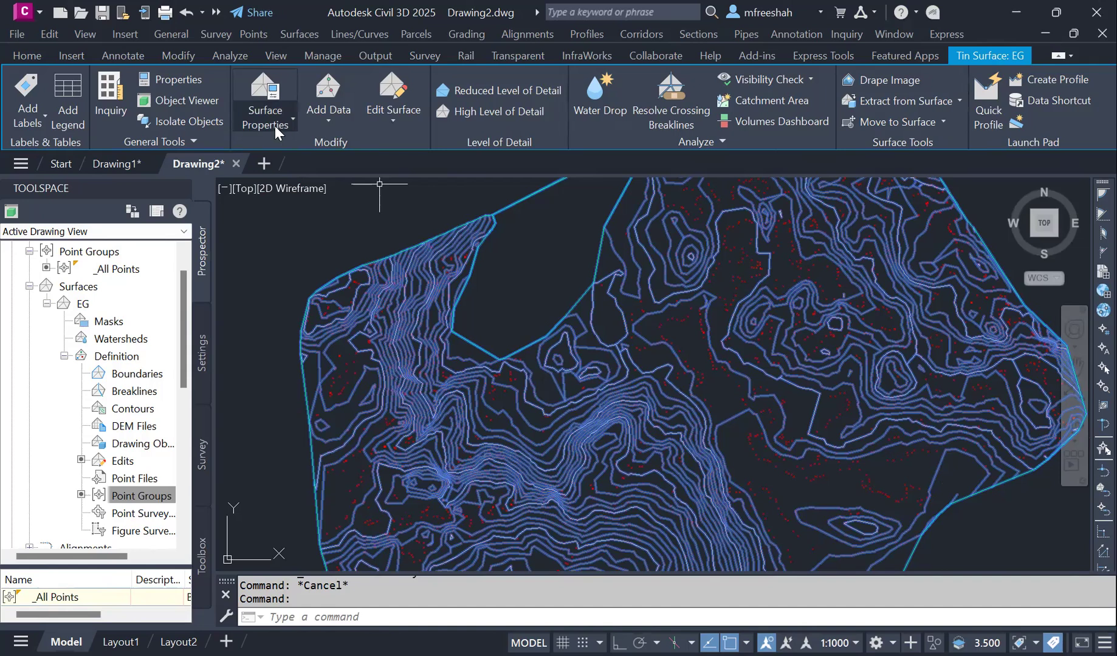
left_click(275, 126)
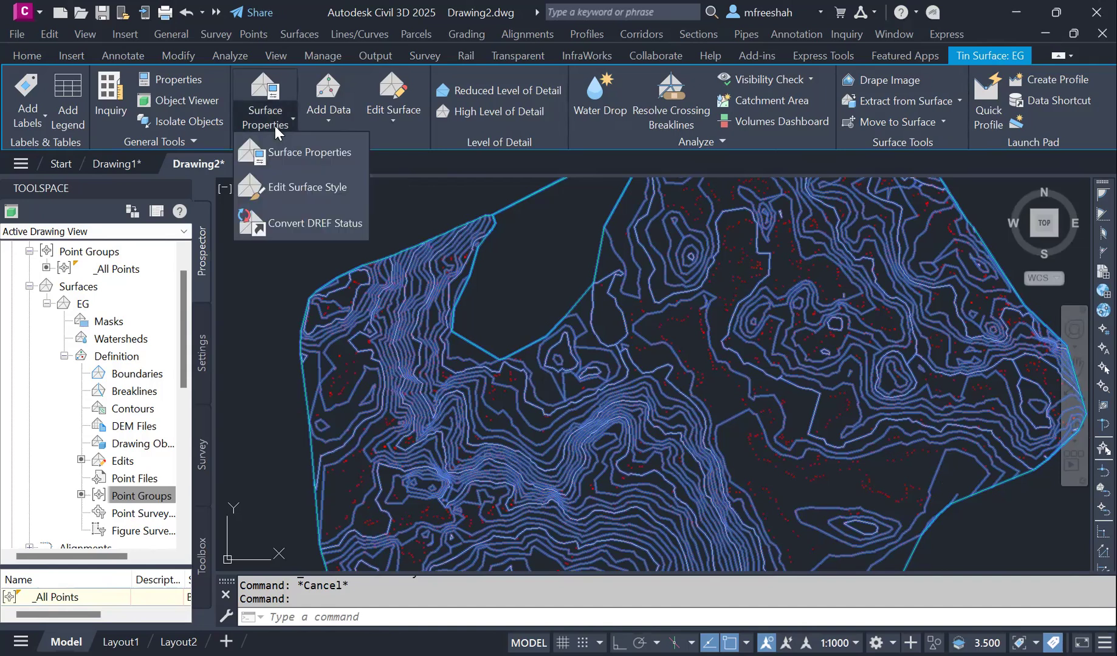
left_click(286, 190)
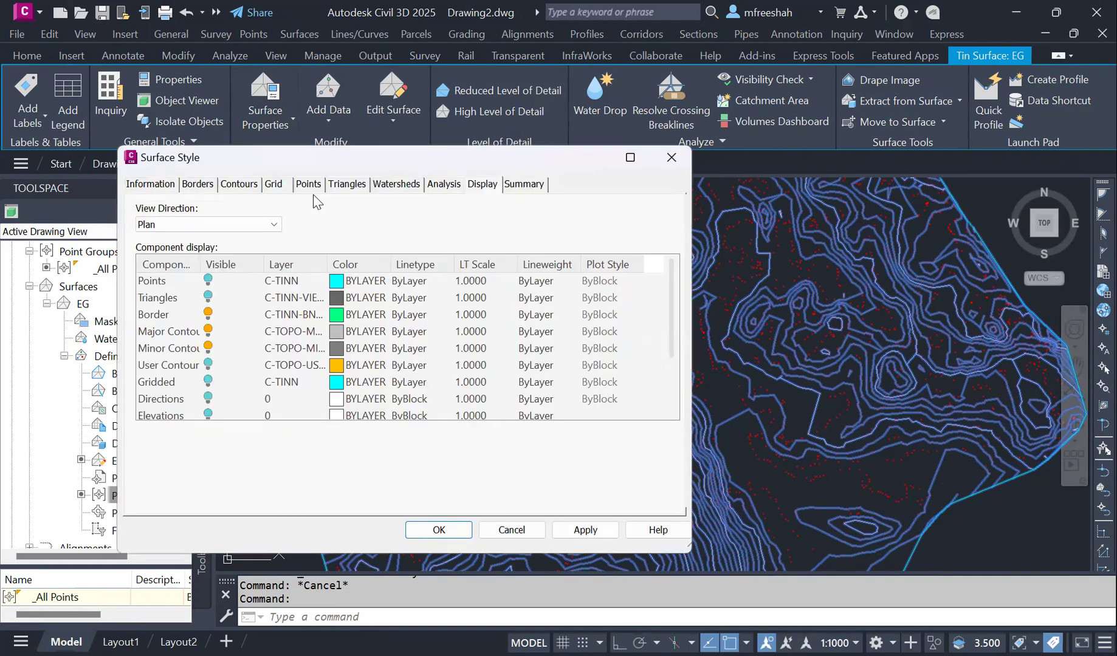
left_click(239, 184)
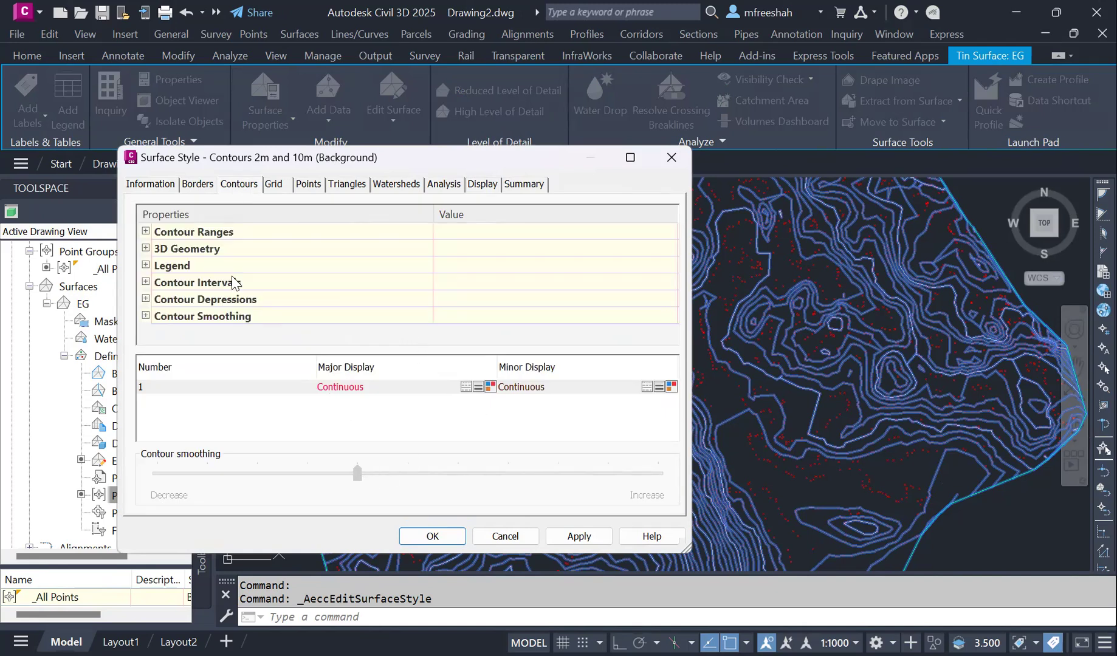
left_click(146, 232)
scroll(359, 292, "down", 2)
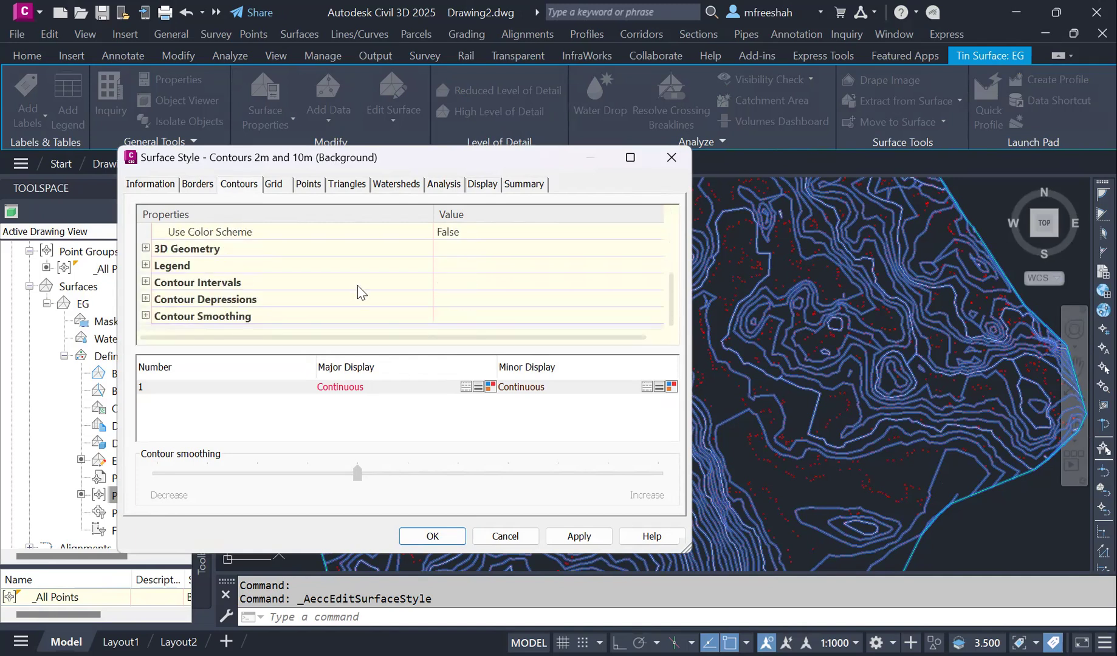
left_click(146, 282)
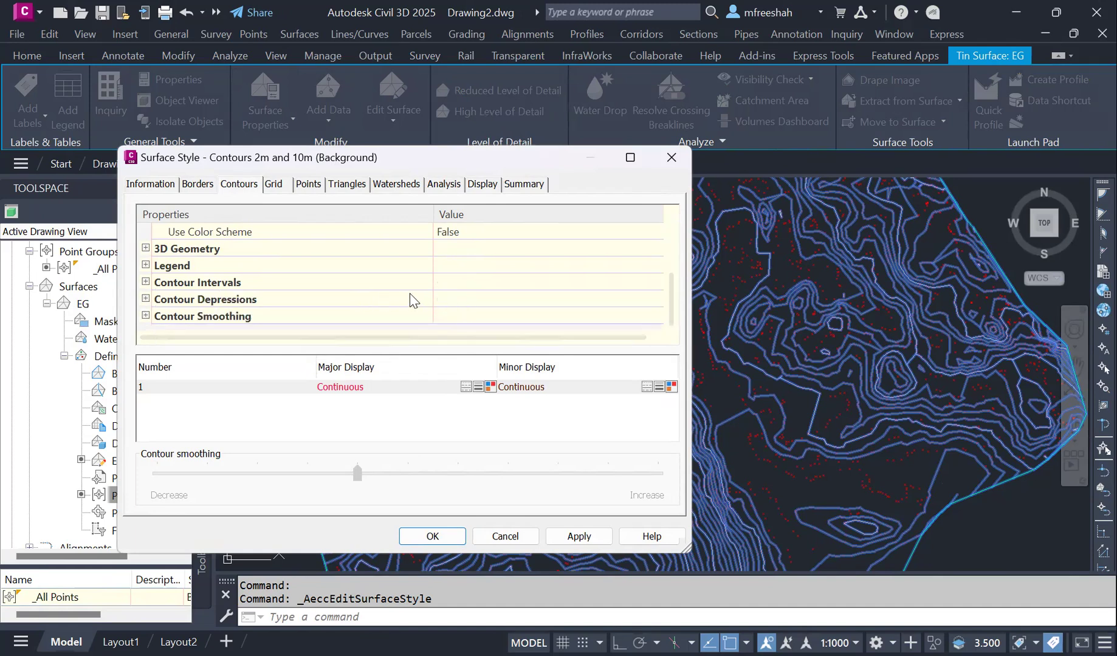
scroll(410, 293, "up", 1)
scroll(412, 293, "down", 1)
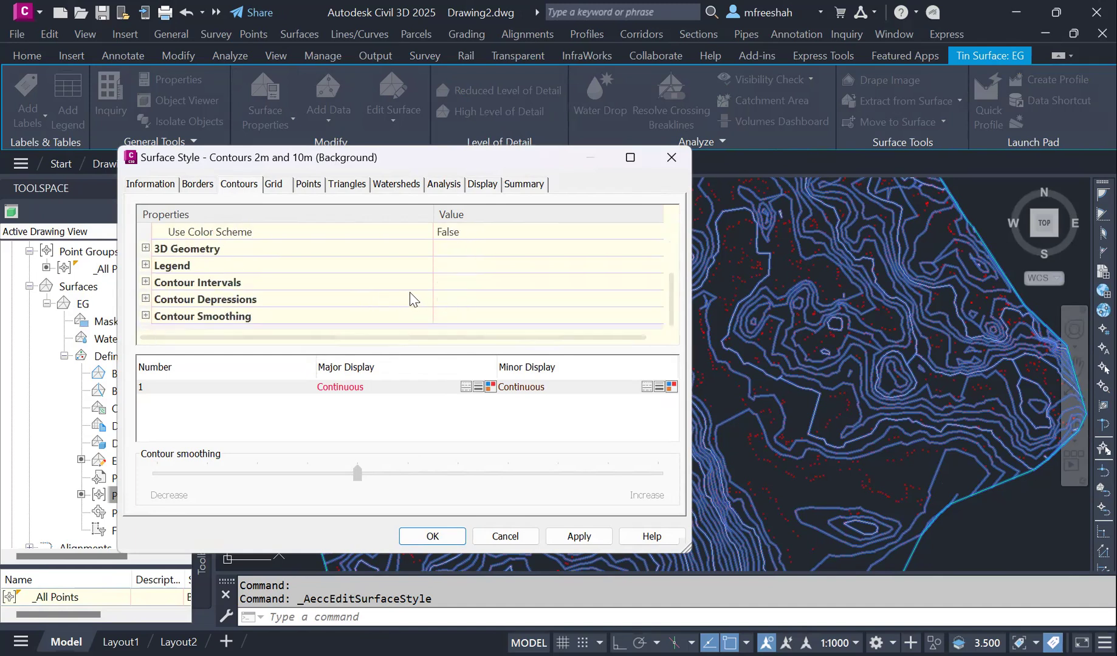
left_click(146, 282)
left_click(474, 314)
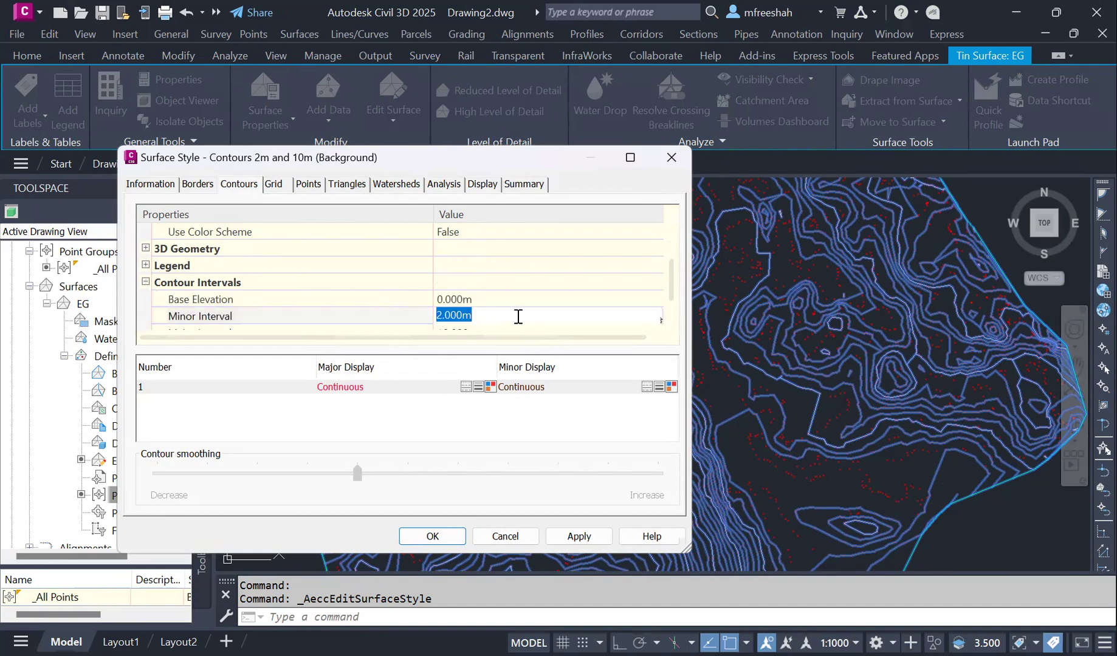
scroll(432, 308, "down", 1)
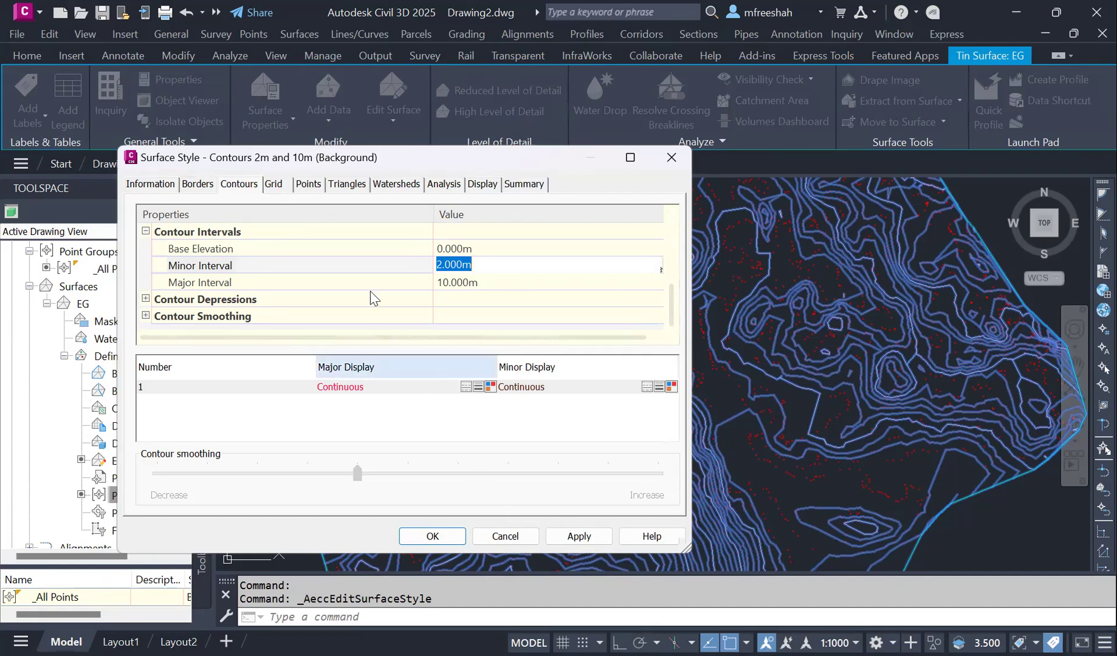
Review the style's grid, point, triangle, watershed and analysis settings, and close the surface style.
left_click(271, 187)
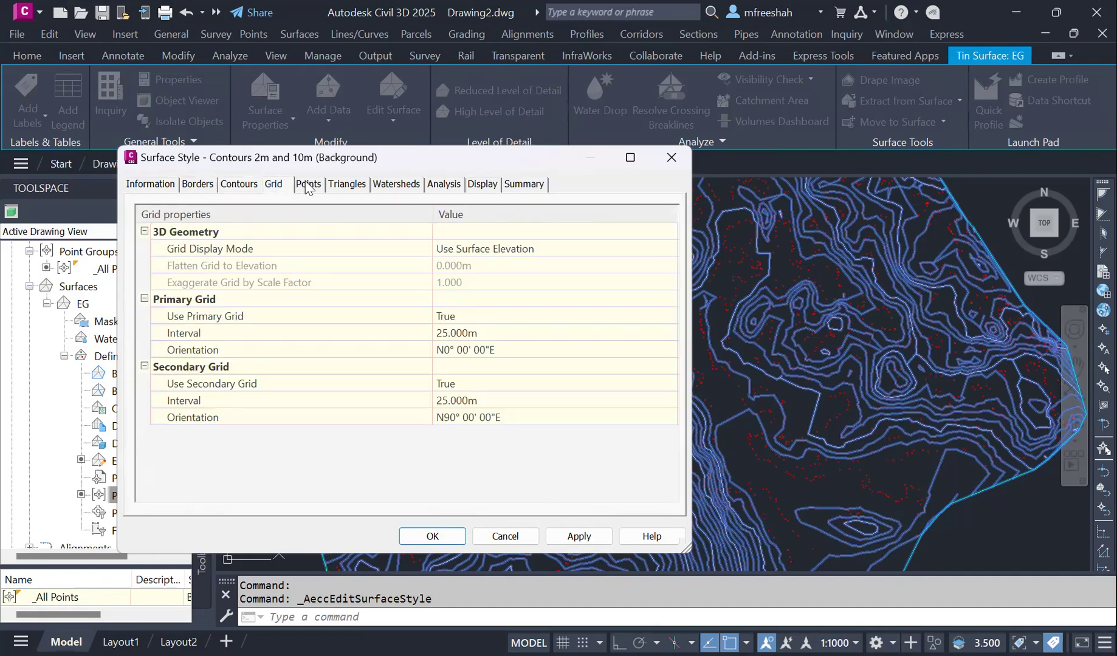
left_click(308, 185)
left_click(346, 187)
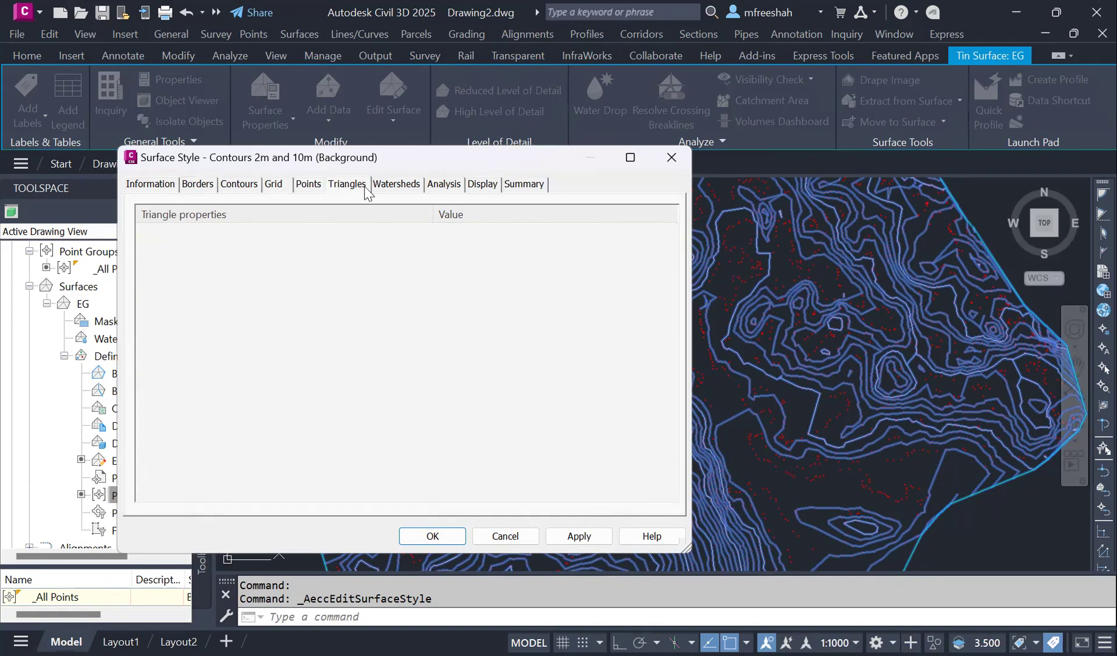
left_click(401, 187)
left_click(447, 188)
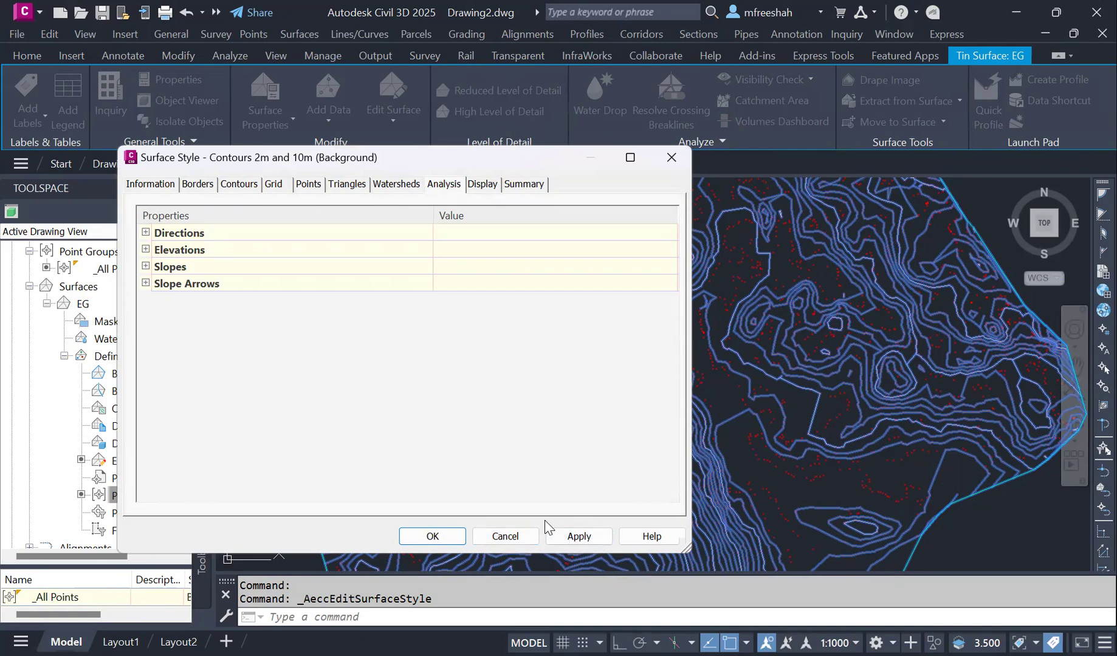
left_click(446, 535)
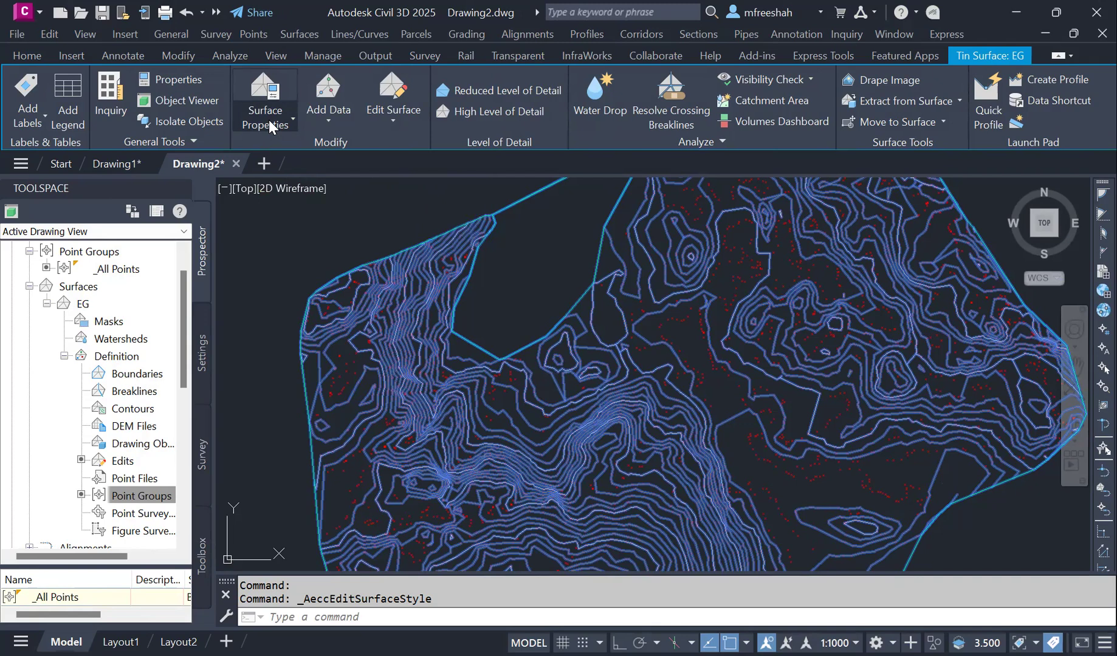
Set the EG surface's style to Contours 5m and 25m (Background) in its surface properties and apply it.
left_click(268, 120)
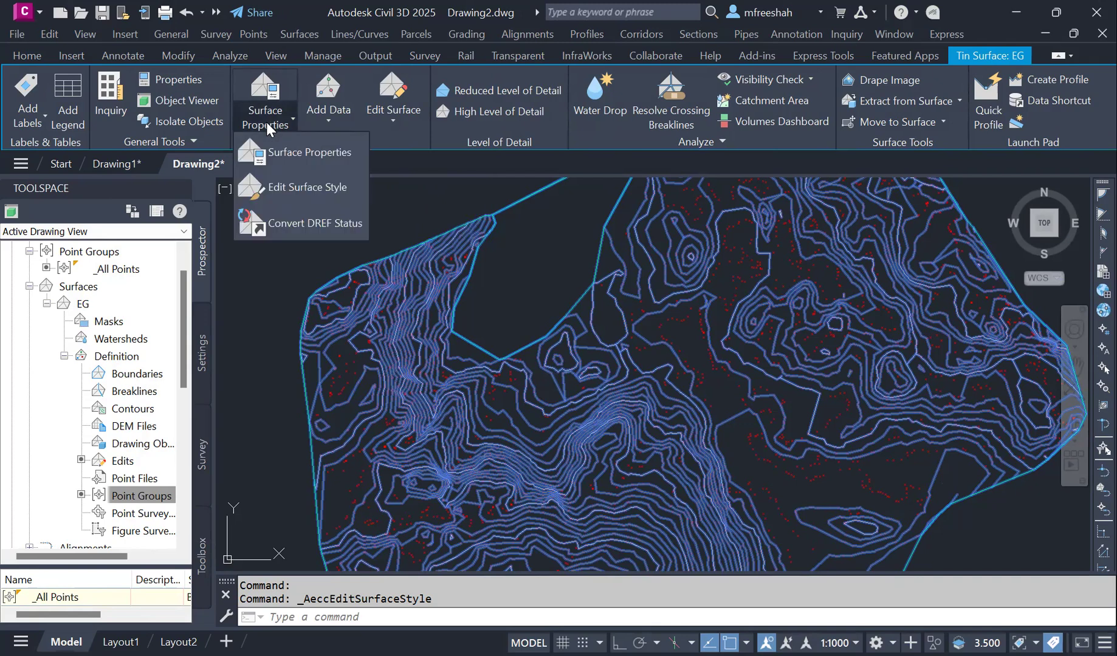
left_click(283, 152)
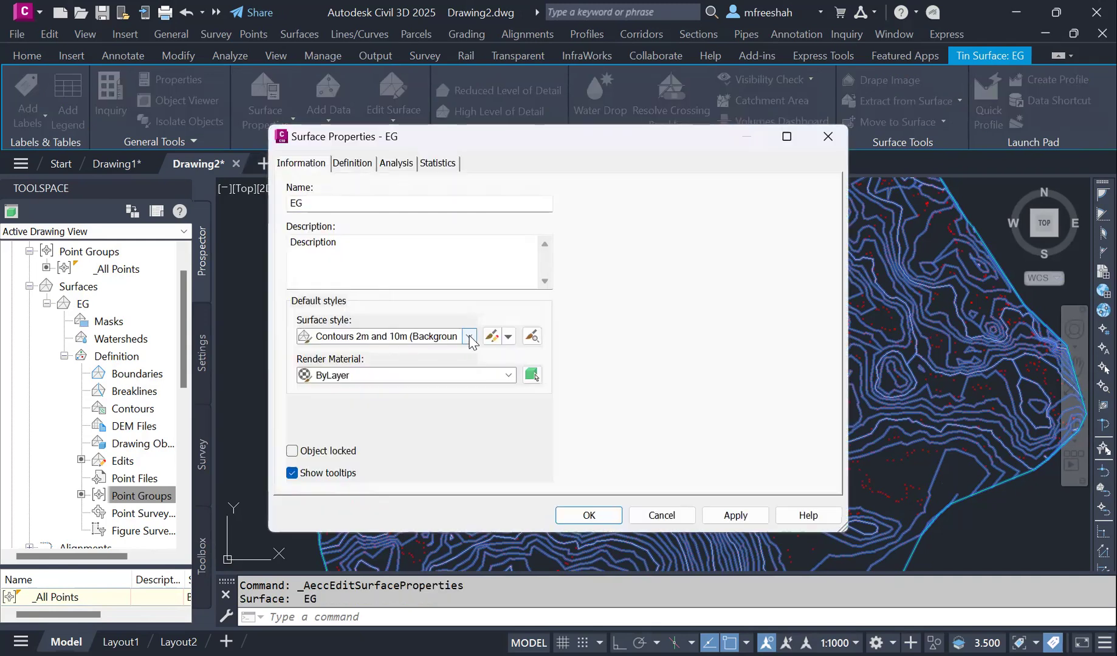
left_click(469, 336)
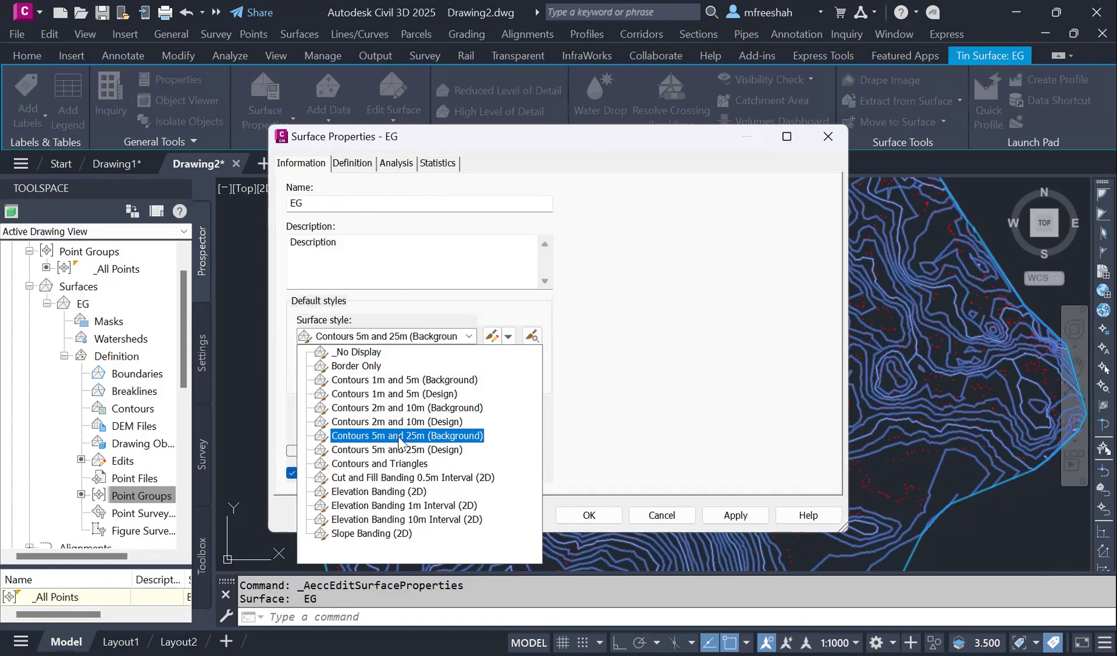
left_click(493, 450)
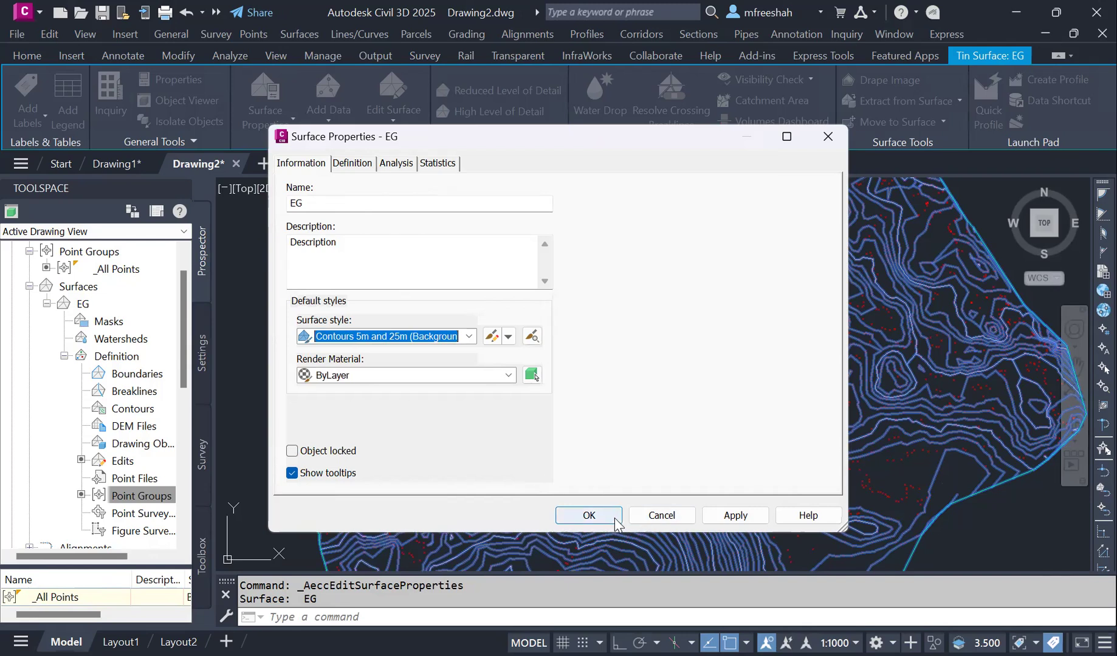
left_click(745, 520)
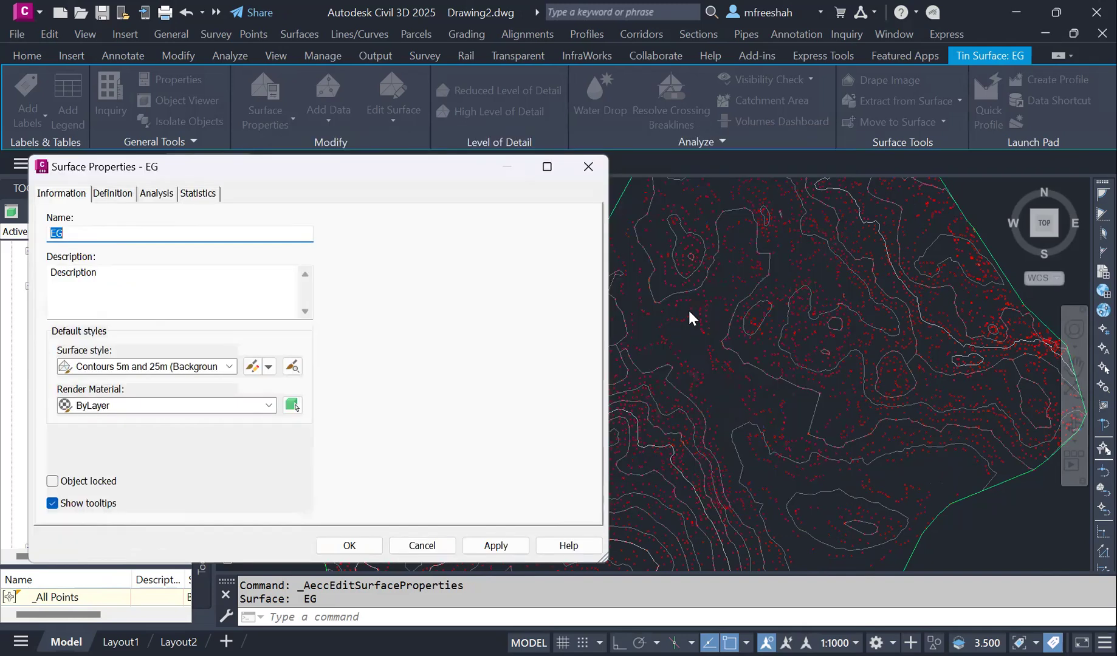
Switch the EG surface's style to Contours 1m and 5m (Background), apply it and close the surface properties.
left_click(230, 368)
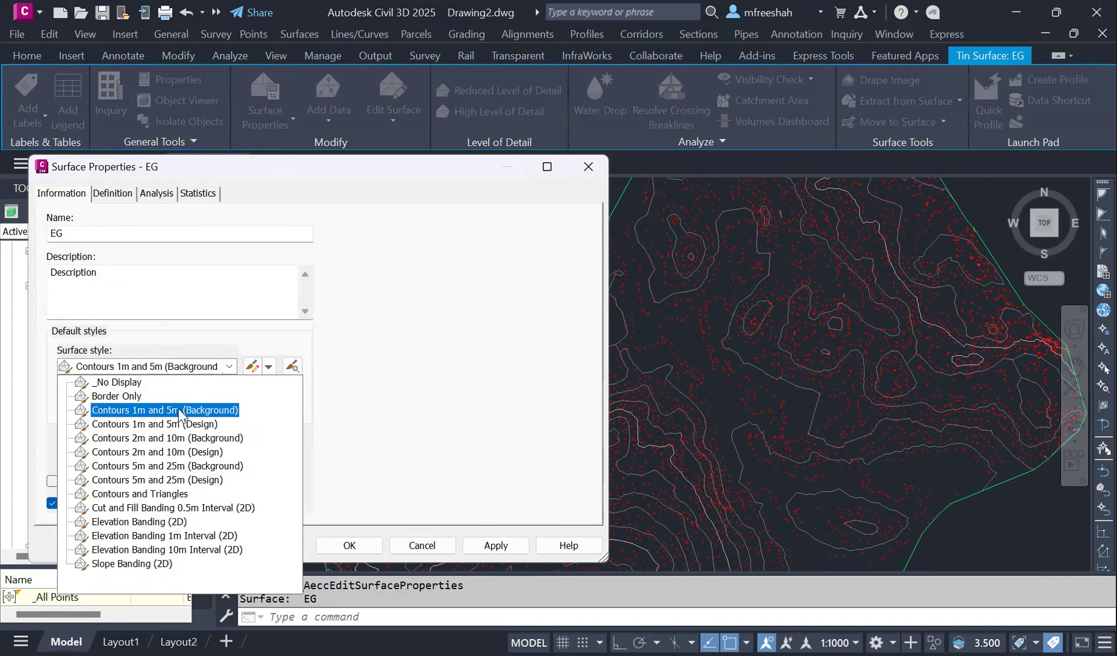
left_click(158, 396)
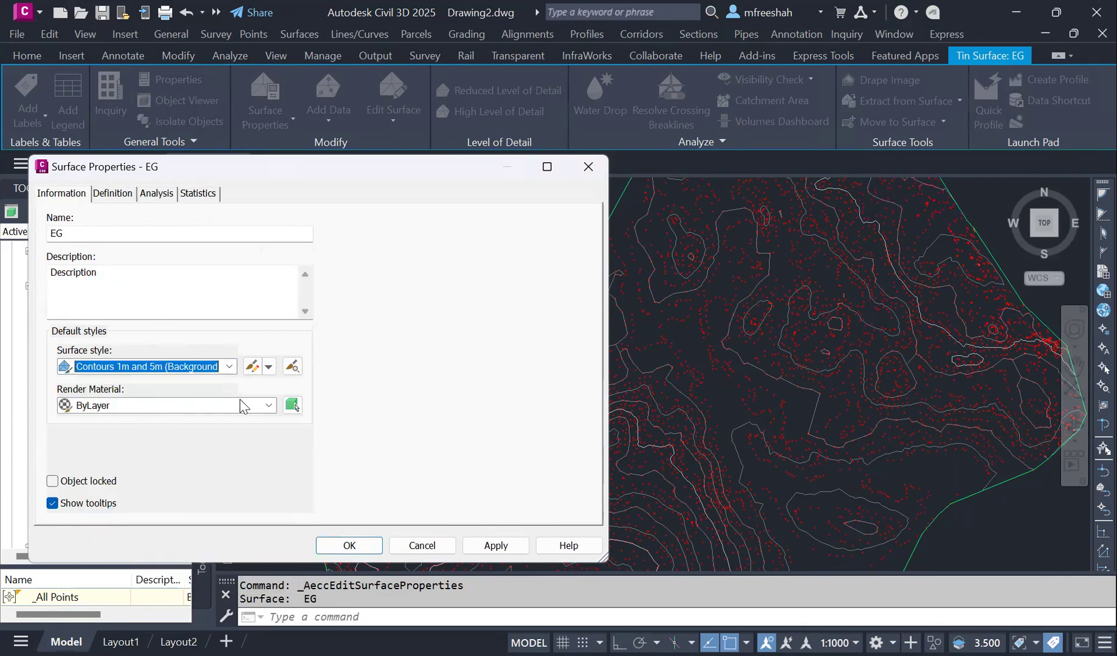
left_click(484, 546)
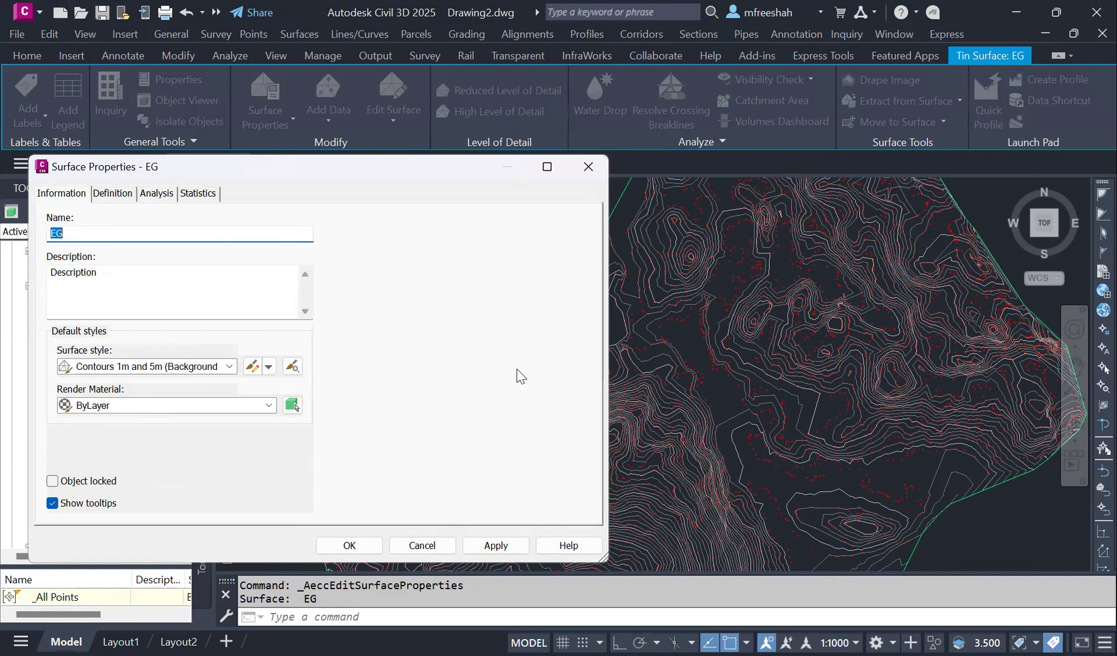
left_click(361, 552)
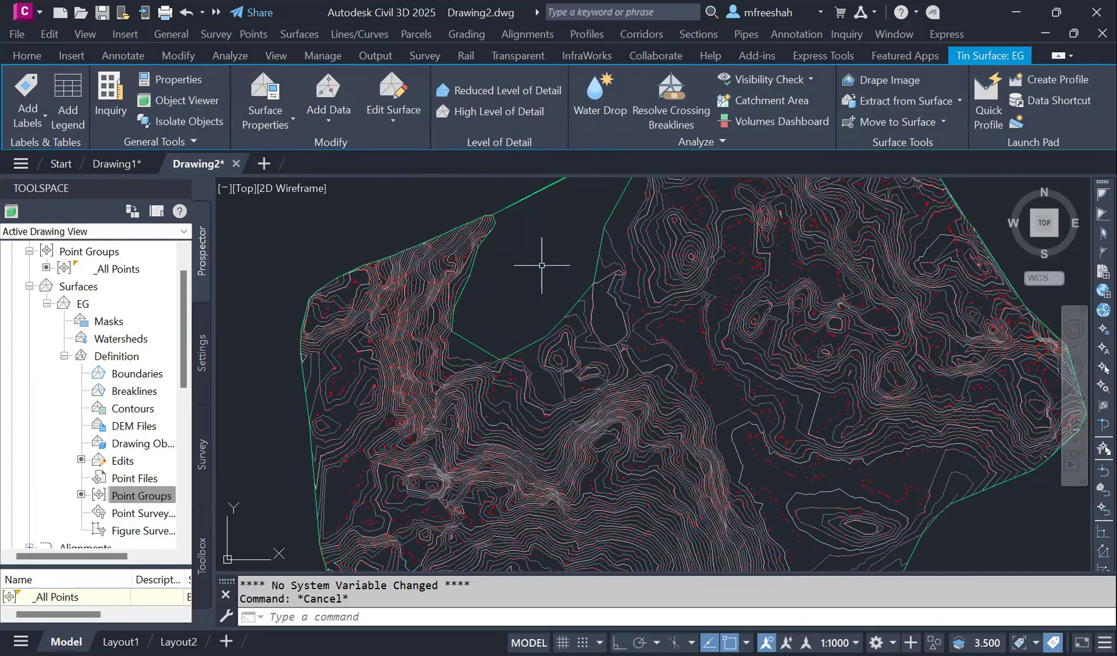
Save the drawing to the Desktop as Drawing2.dwg in the AutoCAD 2018 Drawing format.
left_click(12, 33)
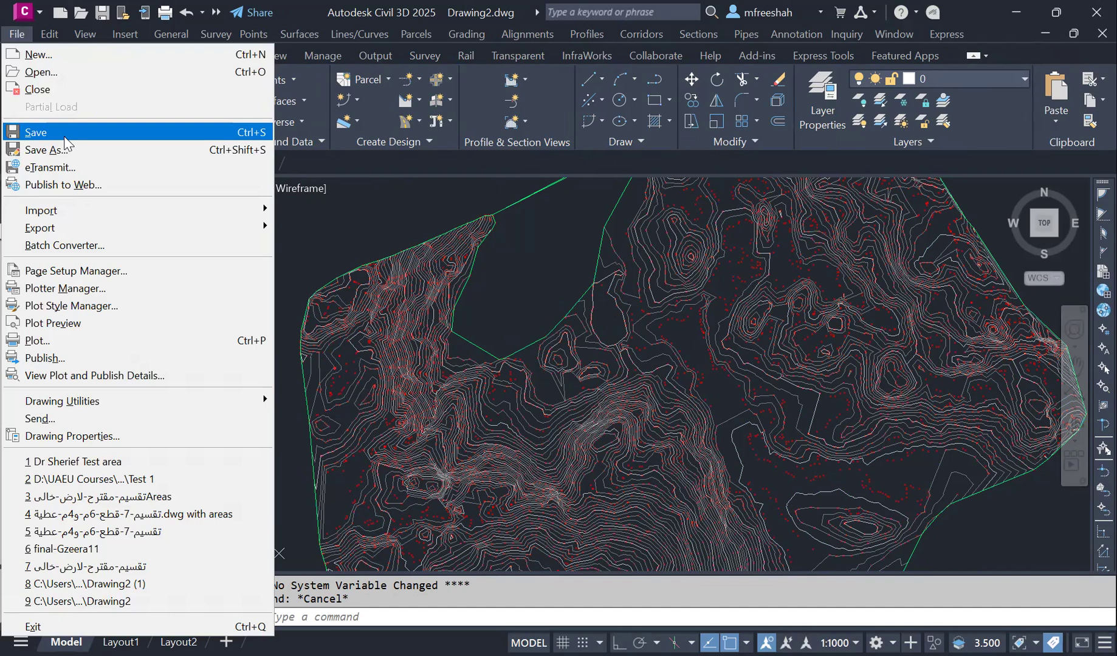
left_click(65, 135)
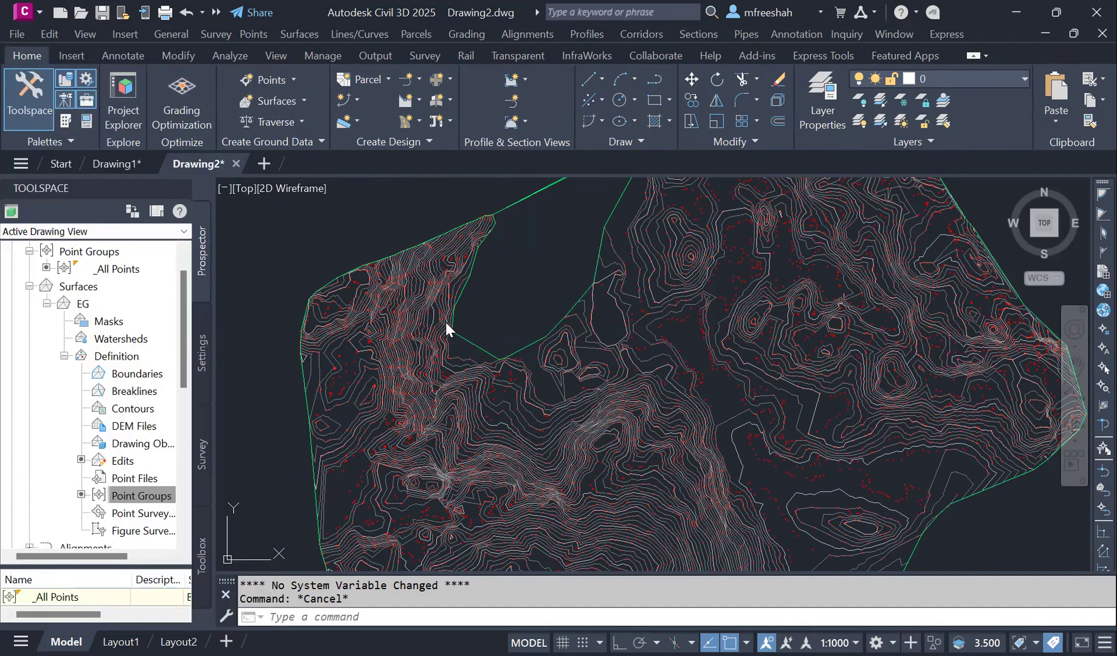
key("ctrl+s")
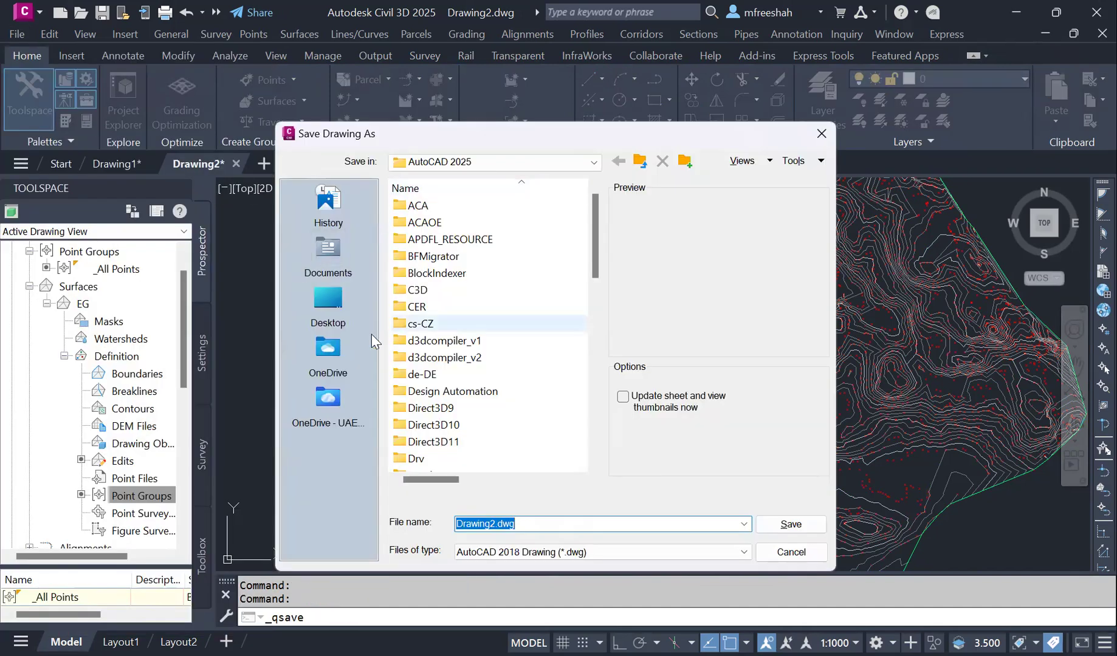
left_click(329, 299)
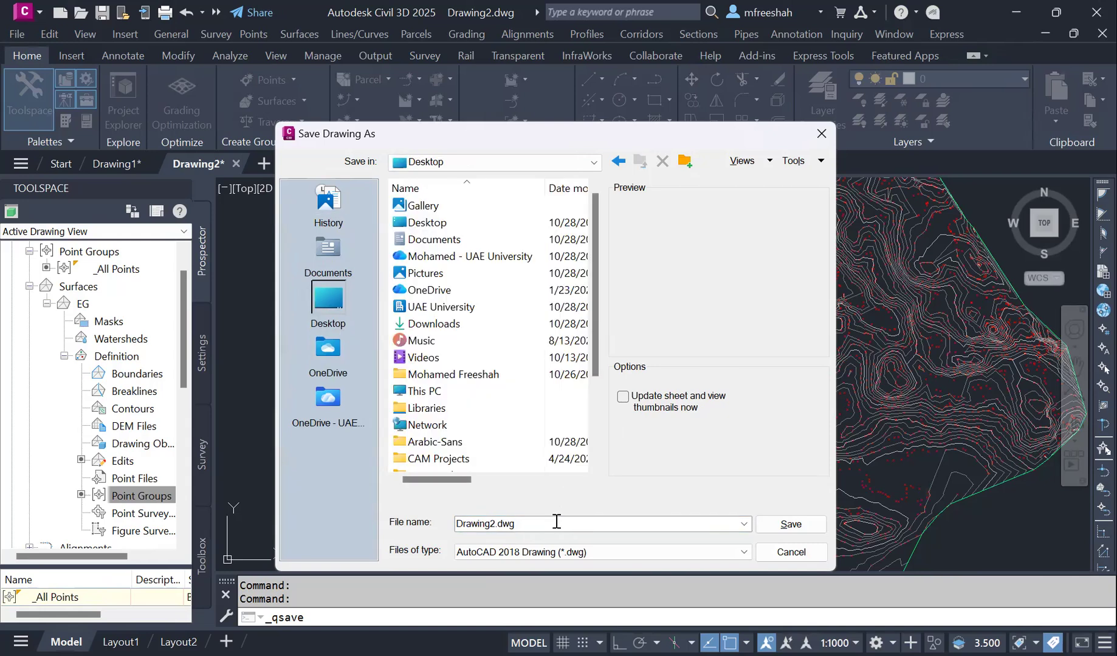
left_click(790, 525)
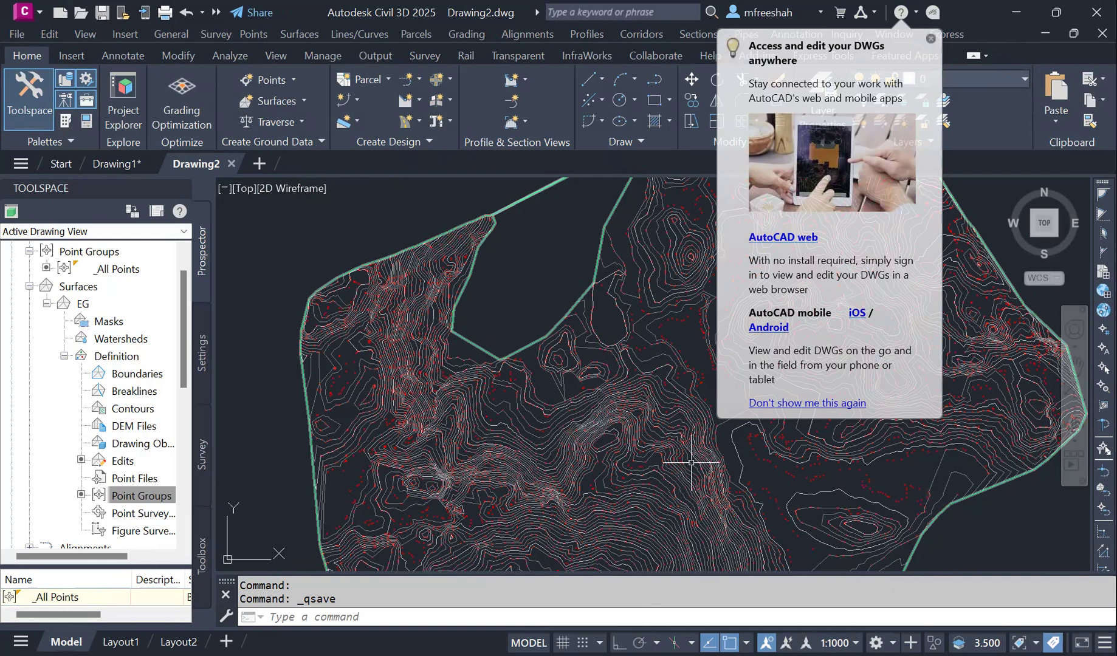
scroll(533, 340, "down", 2)
left_click(533, 340)
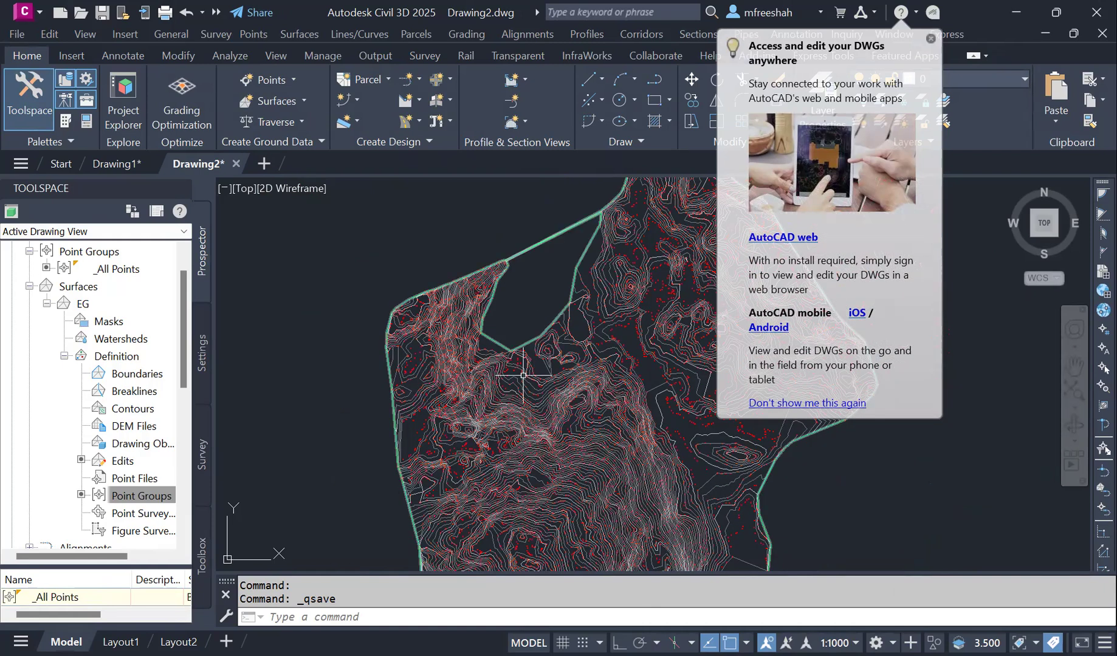